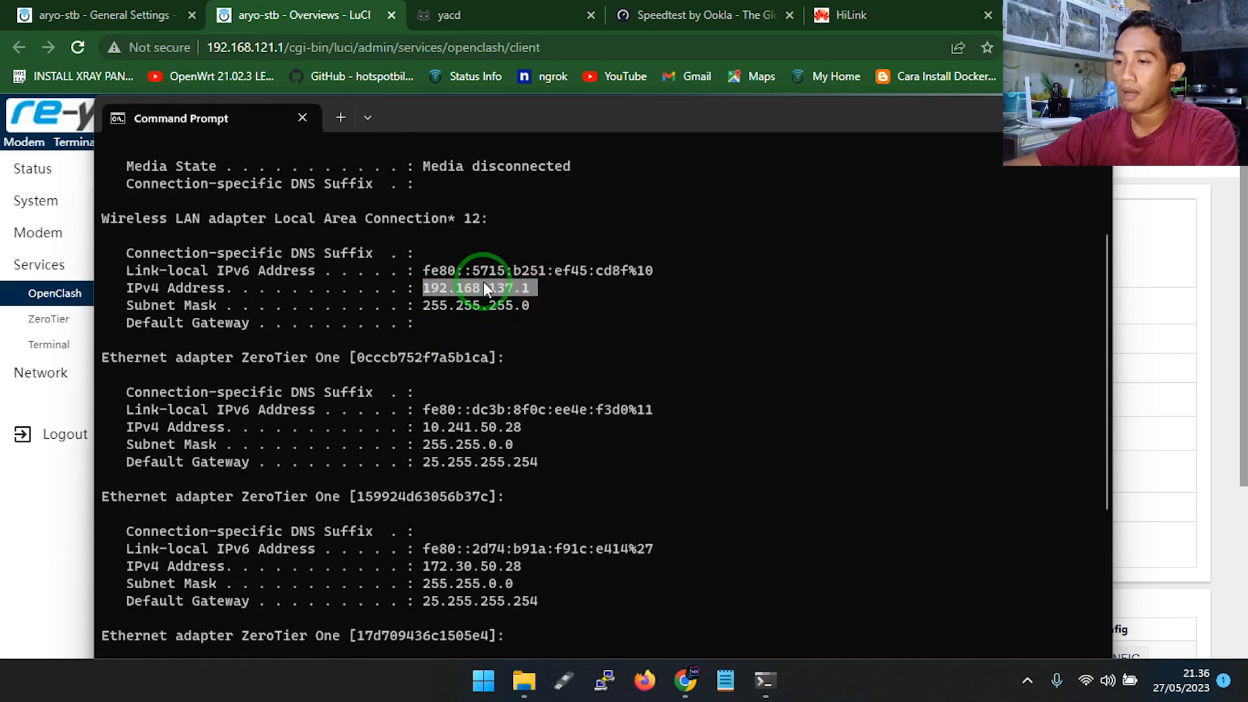
Examine the remaining adapters in the Command Prompt network listing and compare them with the OpenClash page's router address in Chrome
scroll(480, 589, "down", 5)
left_click_drag(546, 621, 104, 520)
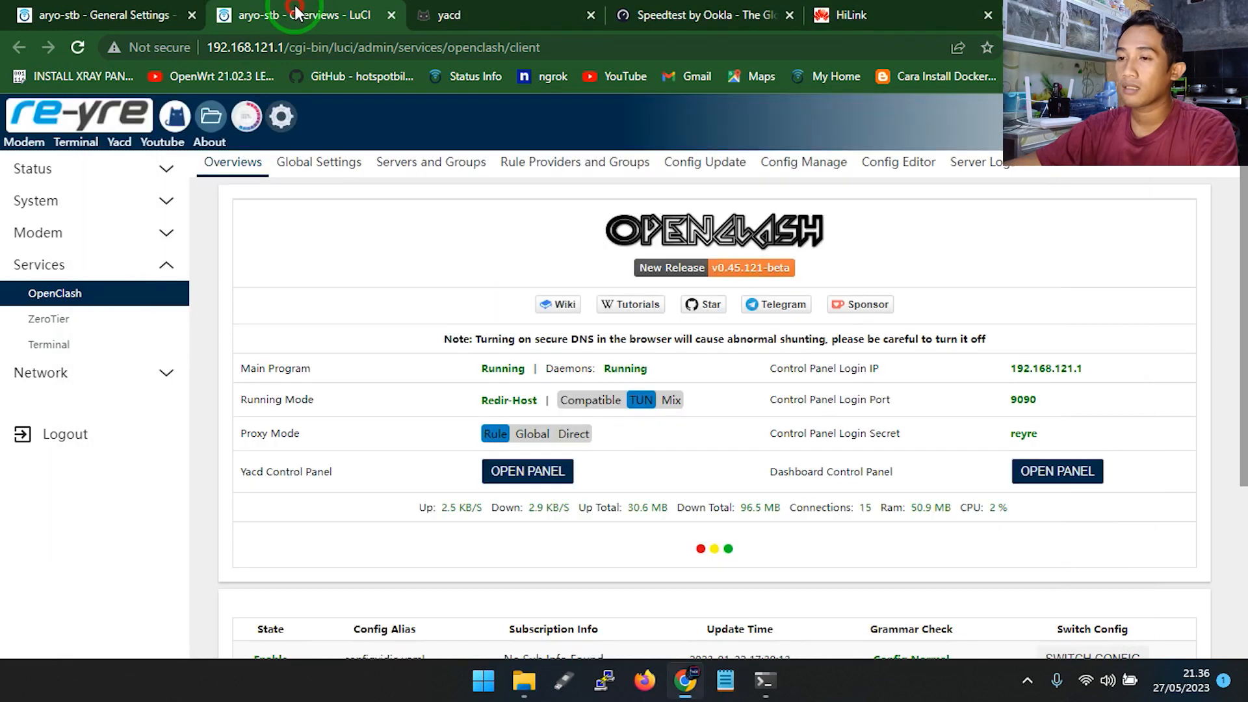
left_click(292, 14)
left_click_drag(284, 48, 201, 55)
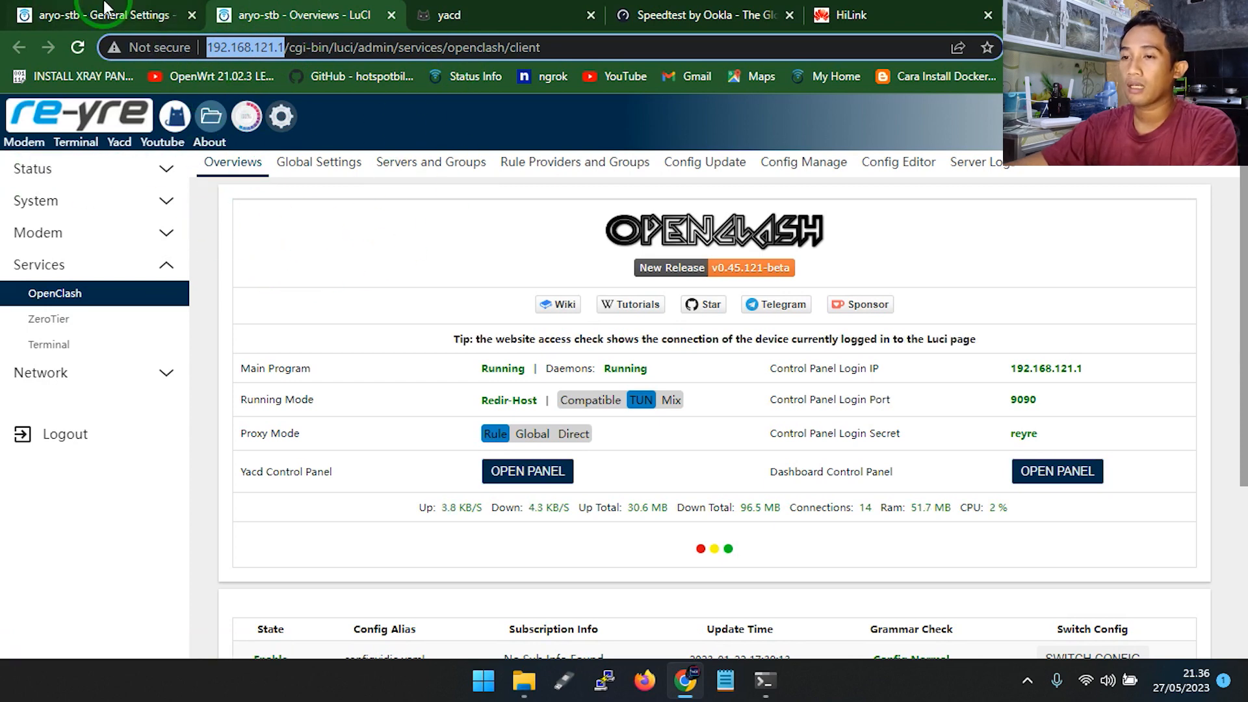
Open the router's network interfaces page and inspect the WAN interface's IPv4 address
left_click(282, 127)
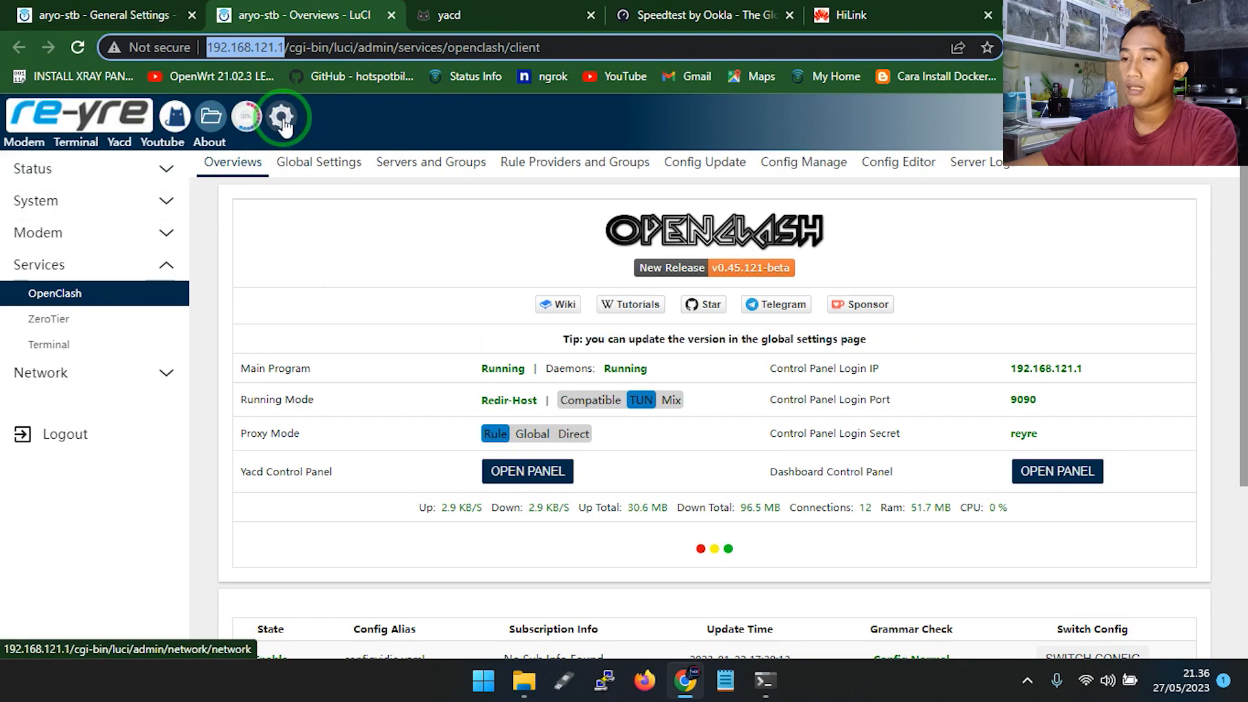
left_click(592, 351)
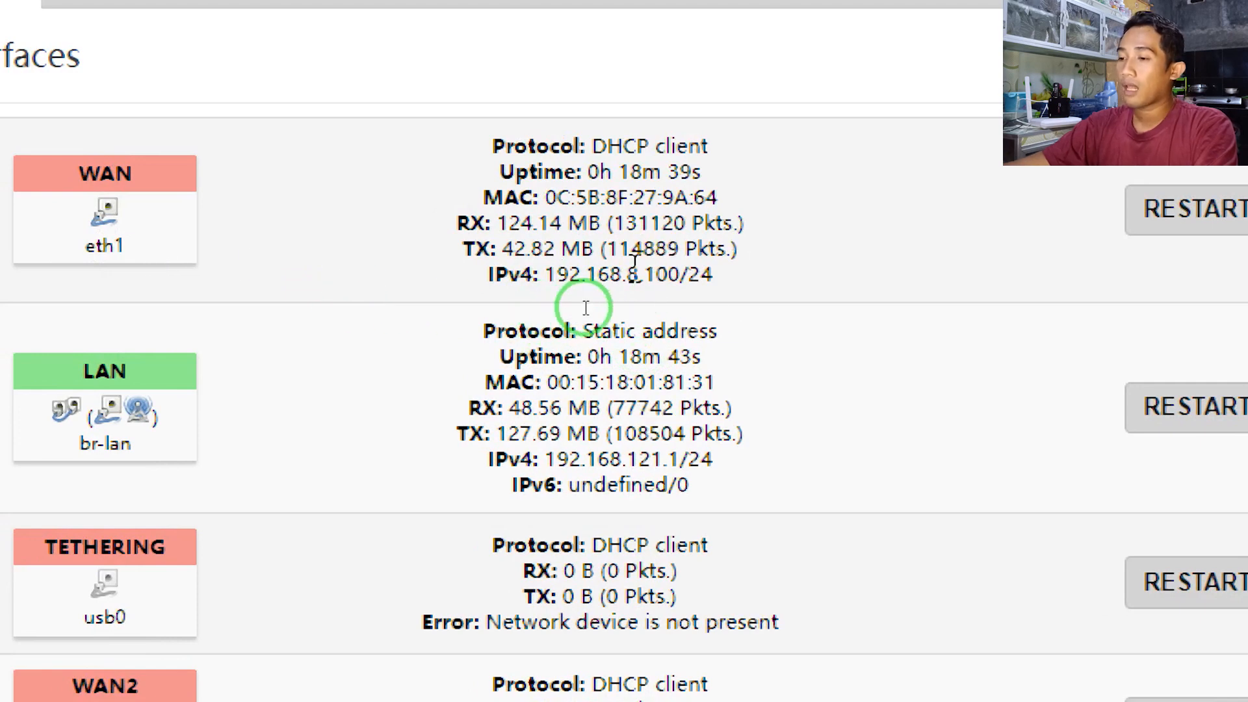
left_click_drag(624, 273, 643, 275)
Stop the ZEROTIER interface and confirm the disconnect
scroll(668, 276, "down", 2)
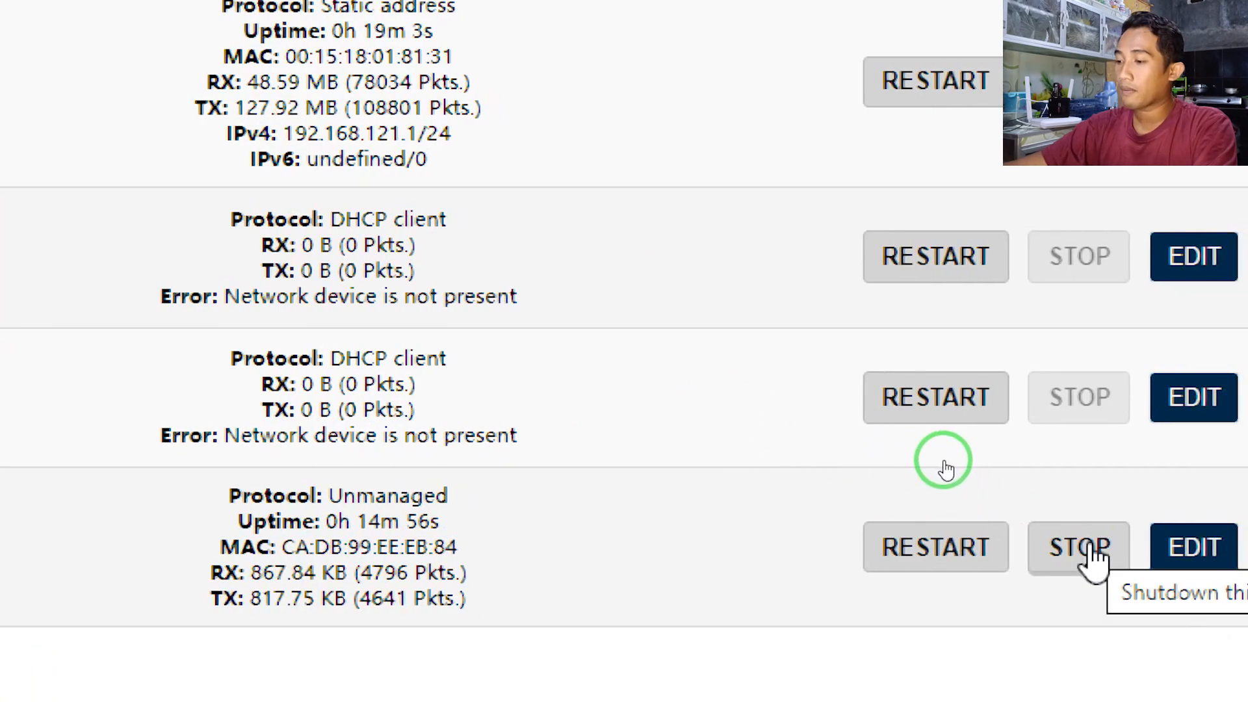
left_click(1094, 560)
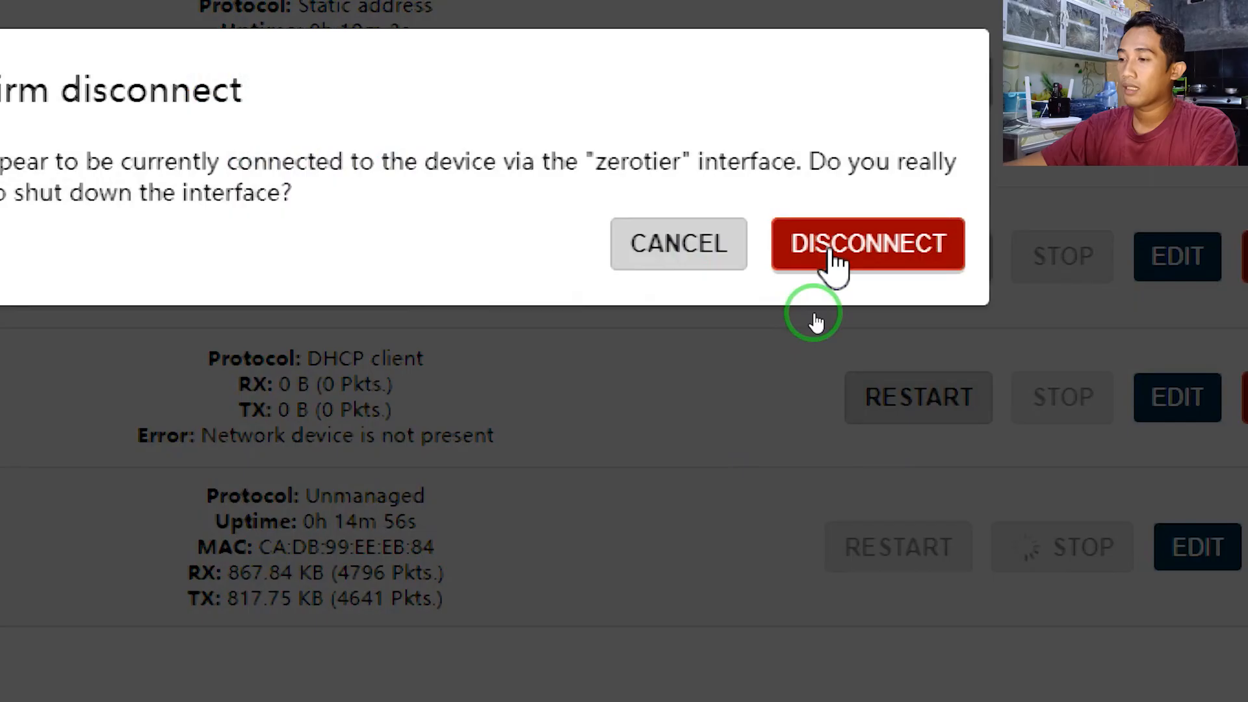
left_click(832, 251)
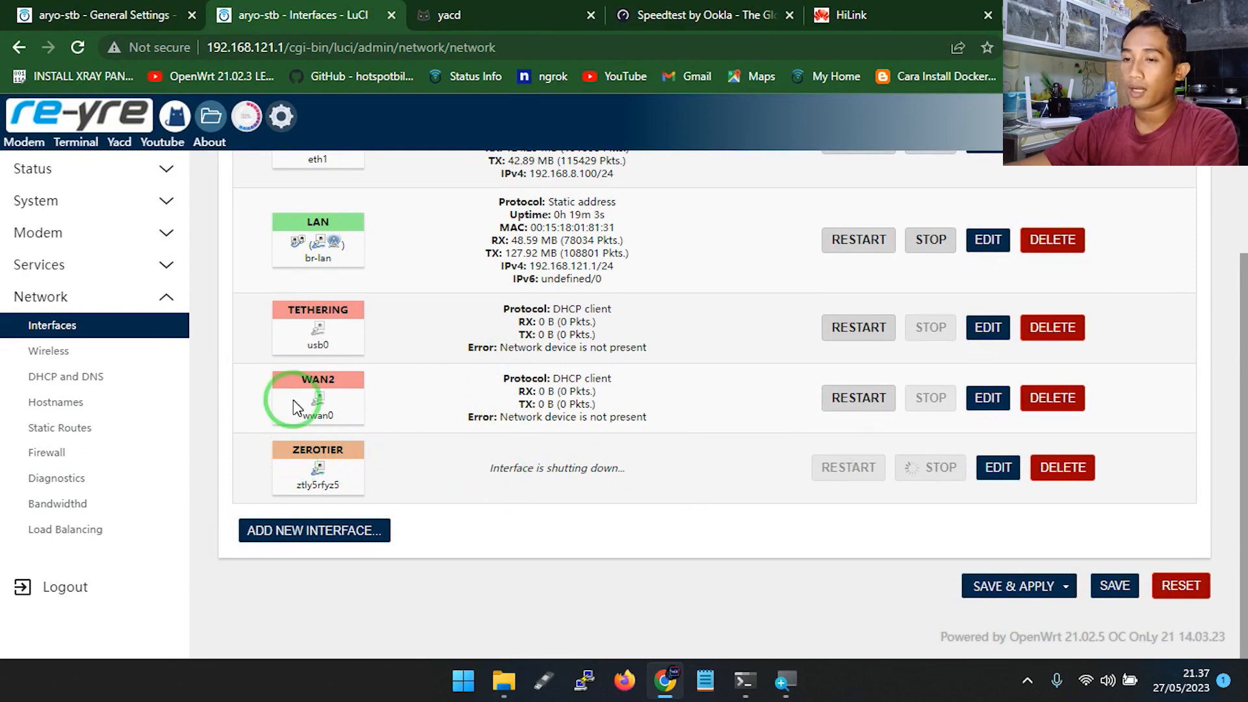
Open the system startup scripts in a separate tab, stop the zerotier initscript and disable it from starting at boot
left_click(148, 215)
left_click(72, 302)
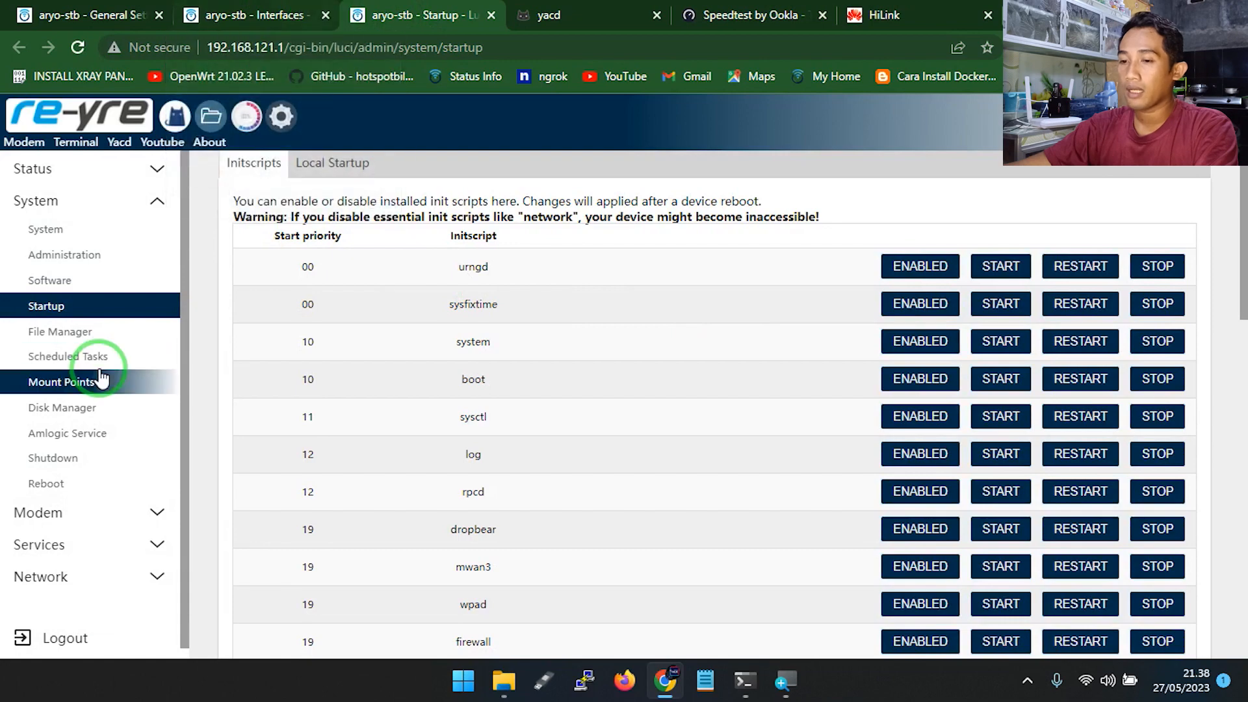
scroll(572, 461, "down", 8)
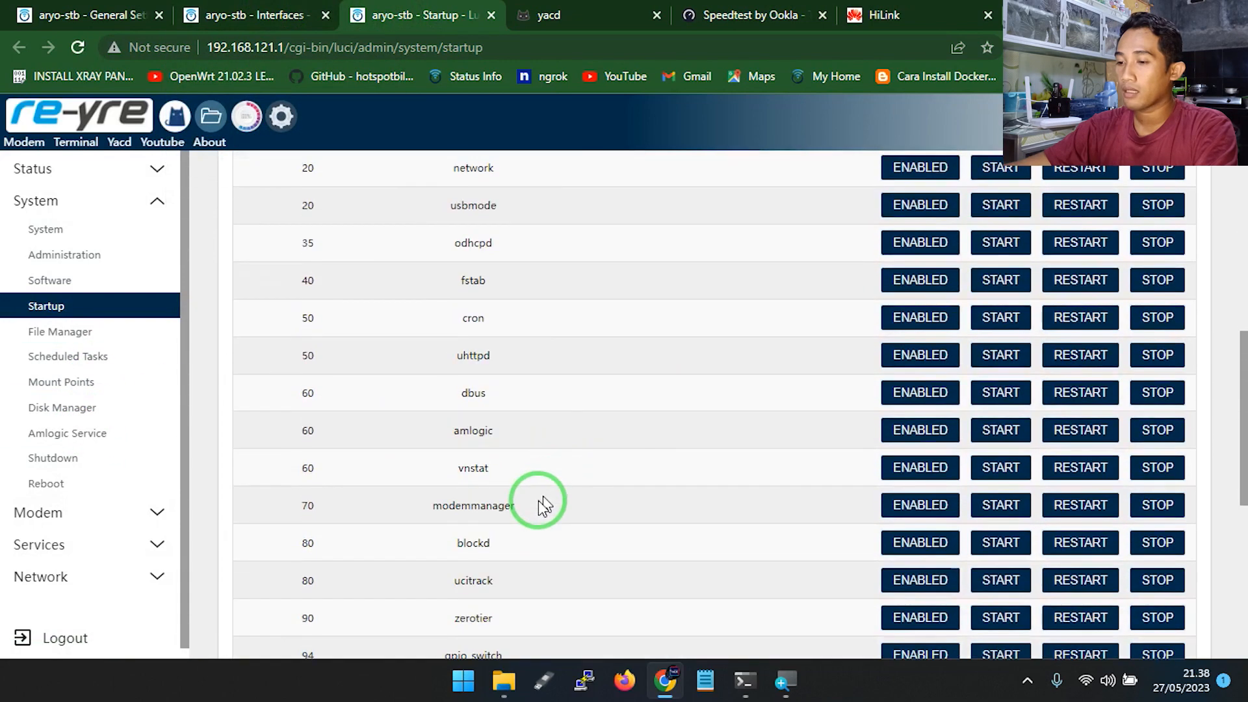
scroll(505, 529, "down", 1)
left_click_drag(468, 528, 552, 515)
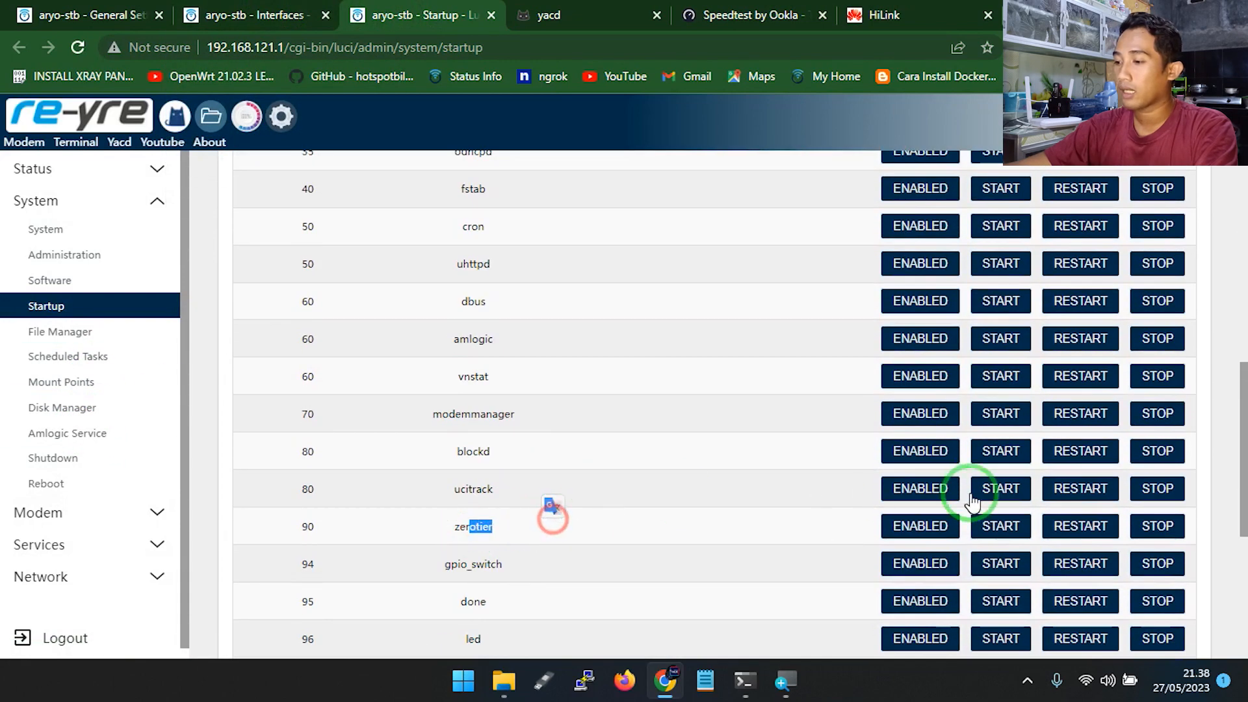
left_click(1167, 525)
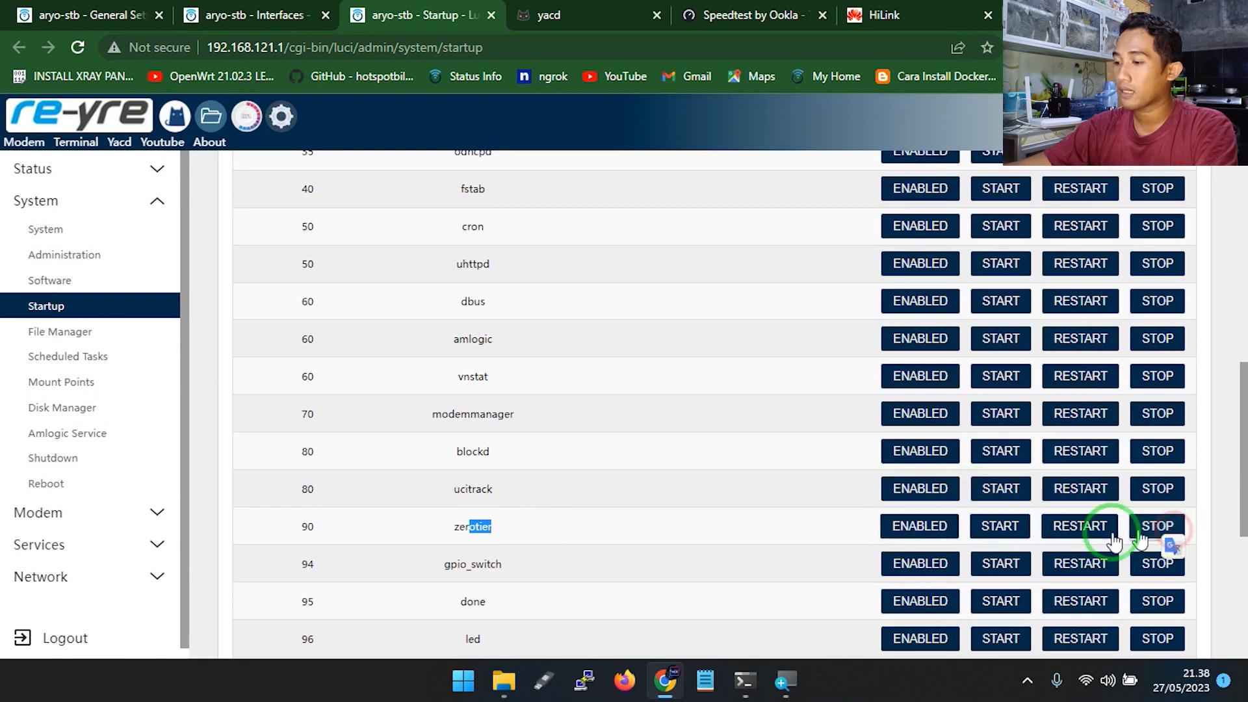
left_click(920, 528)
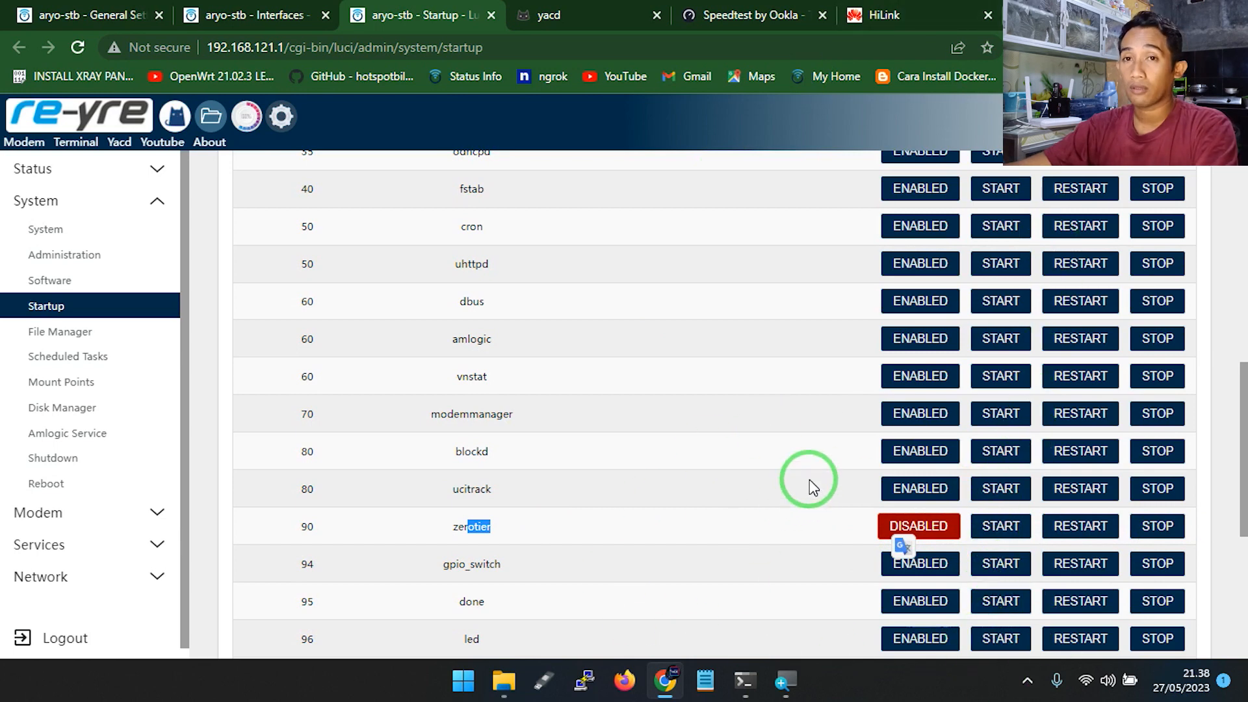
View the details of the joined WIFI KU network in the computer's ZeroTier client
left_click(1027, 681)
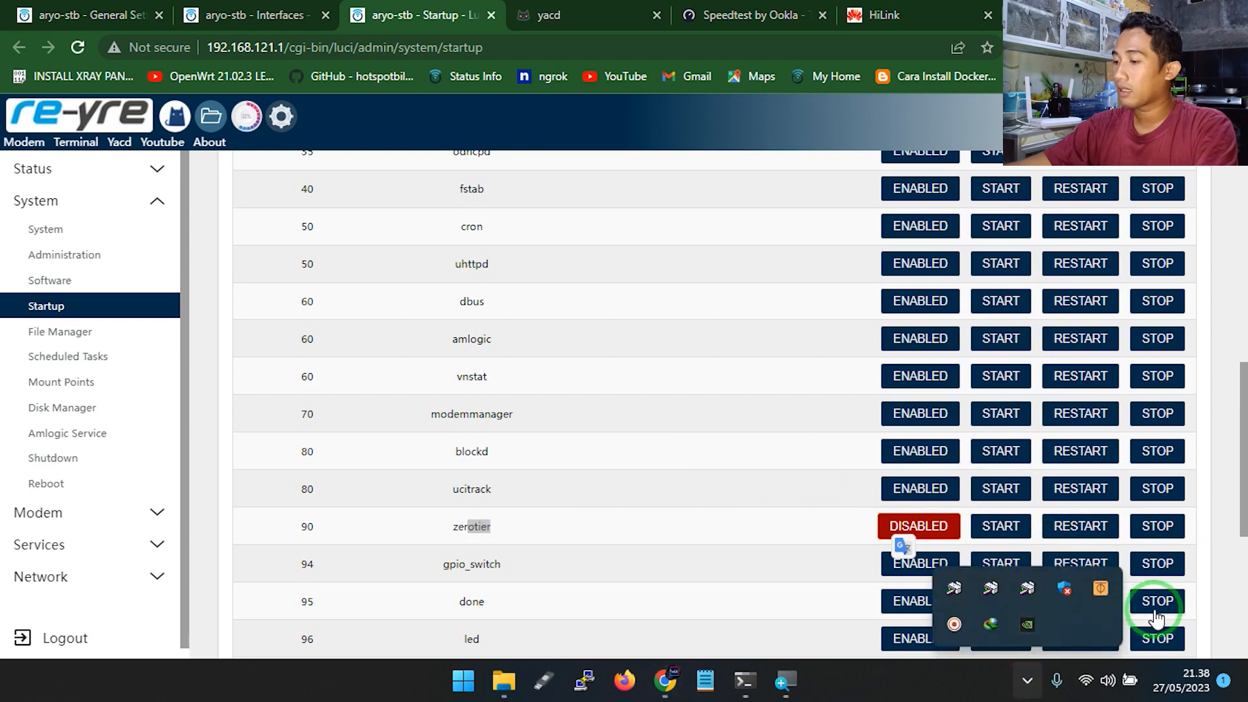
left_click(1106, 591)
mouse_move(1105, 489)
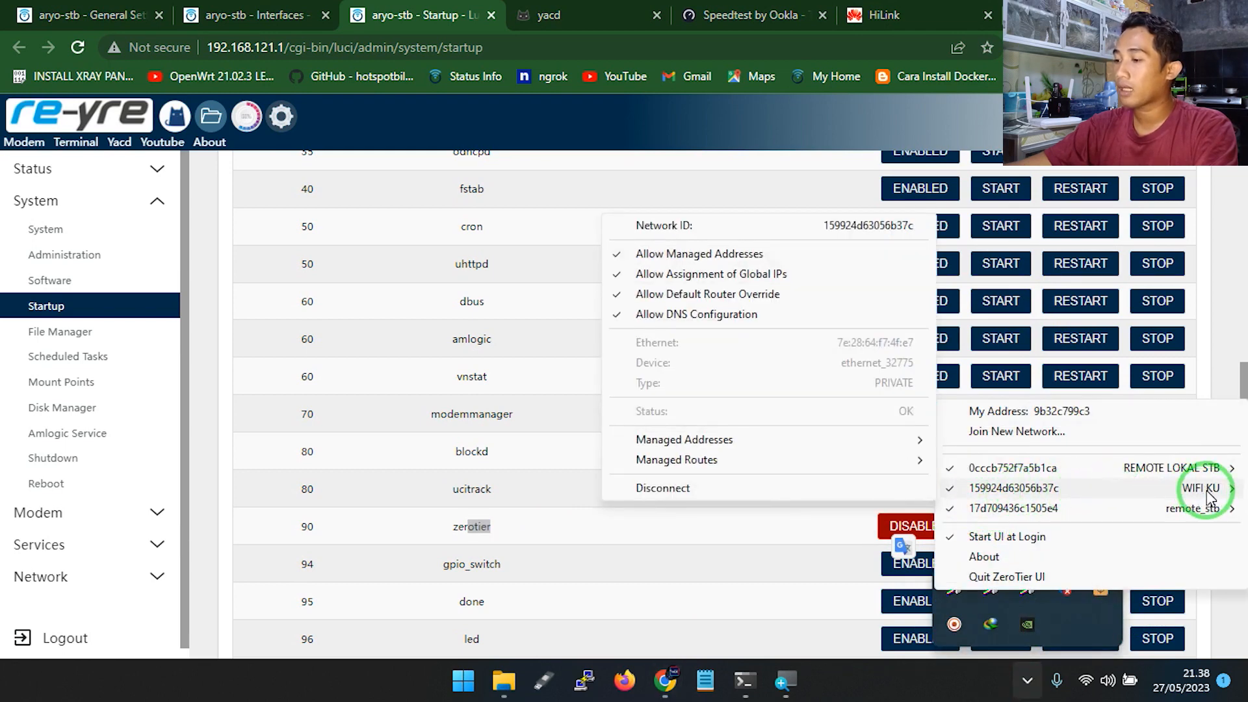
left_click(744, 158)
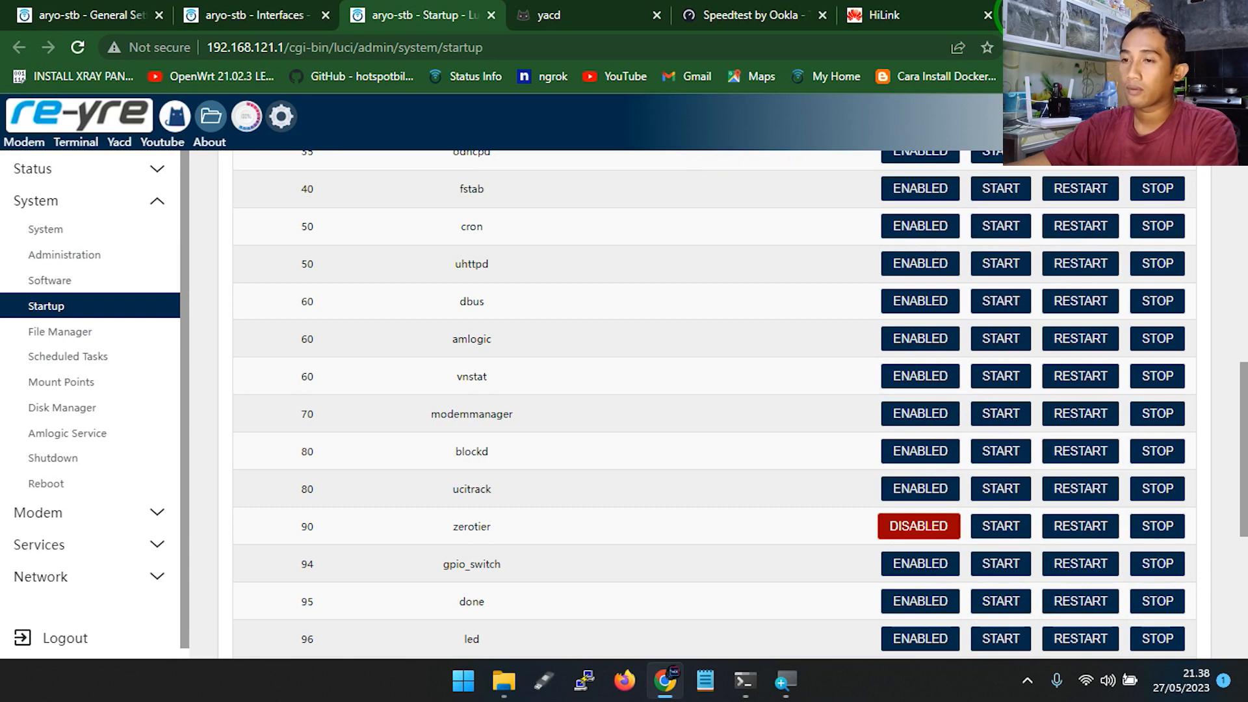
Open the remote router's admin page at 192.168.200.1 in a new tab
left_click(1017, 15)
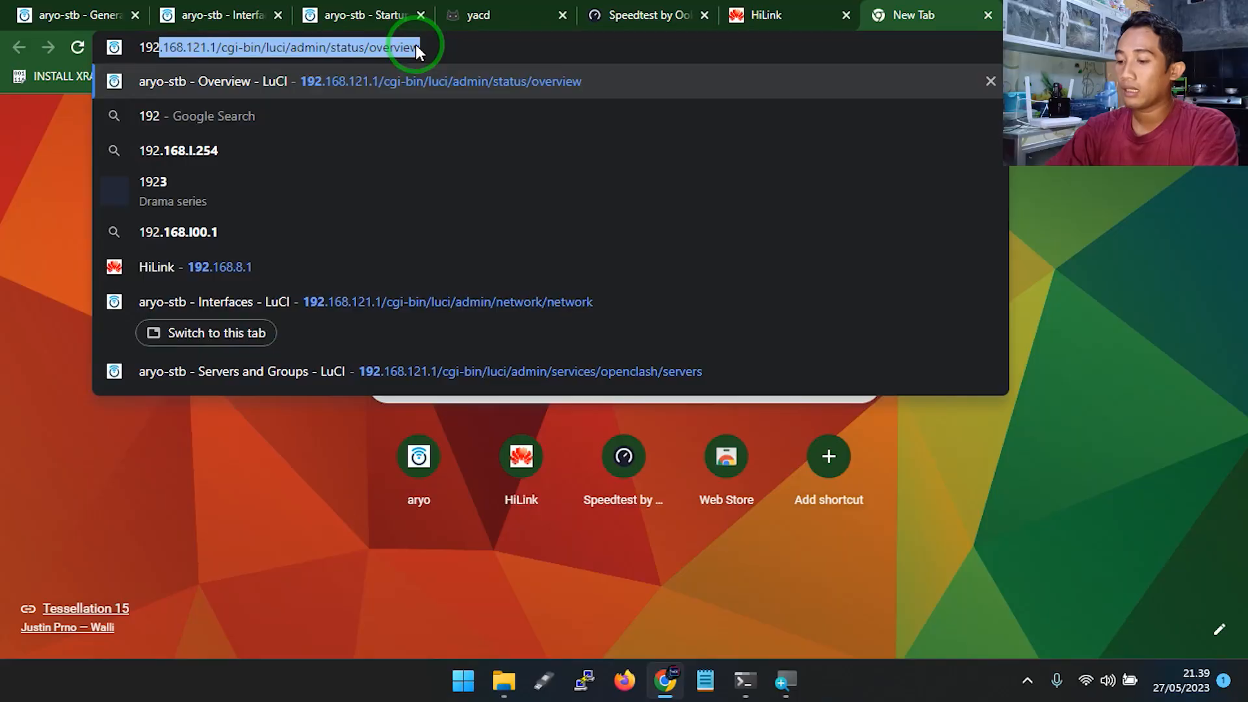
type(".168")
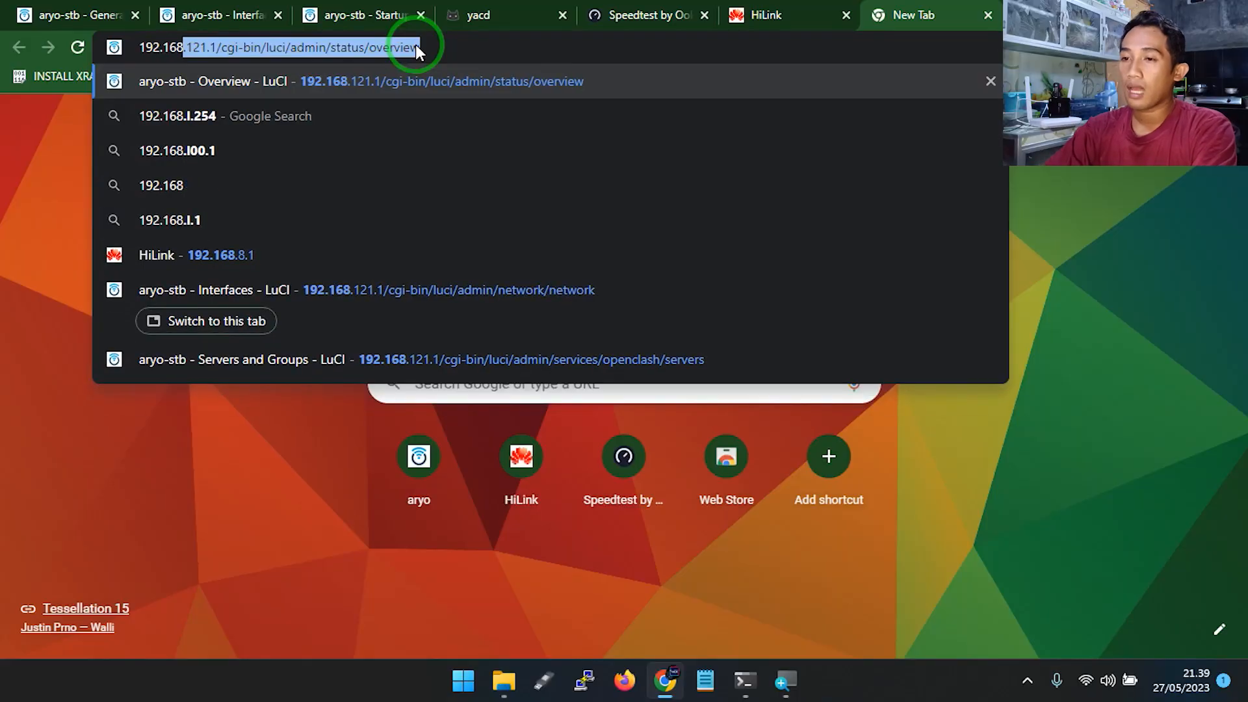
type(".200.1")
key("Return")
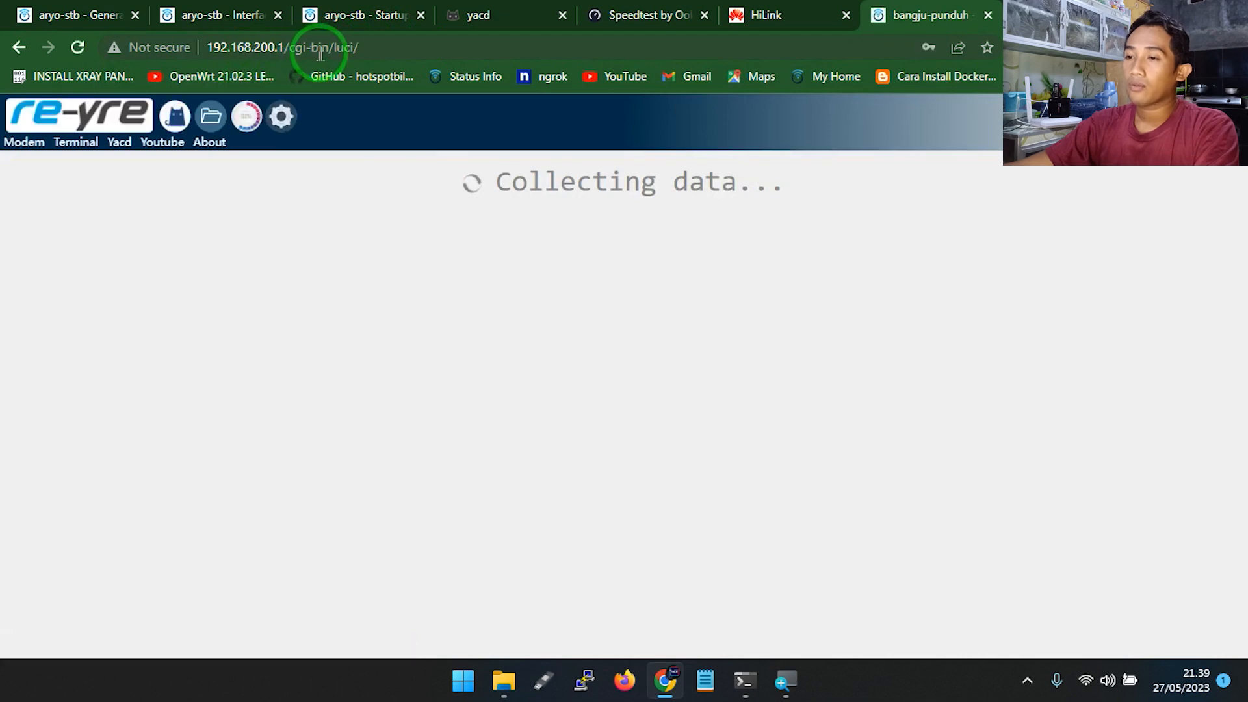
Log in to the remote router as root by entering the account password
left_click(626, 353)
type("••")
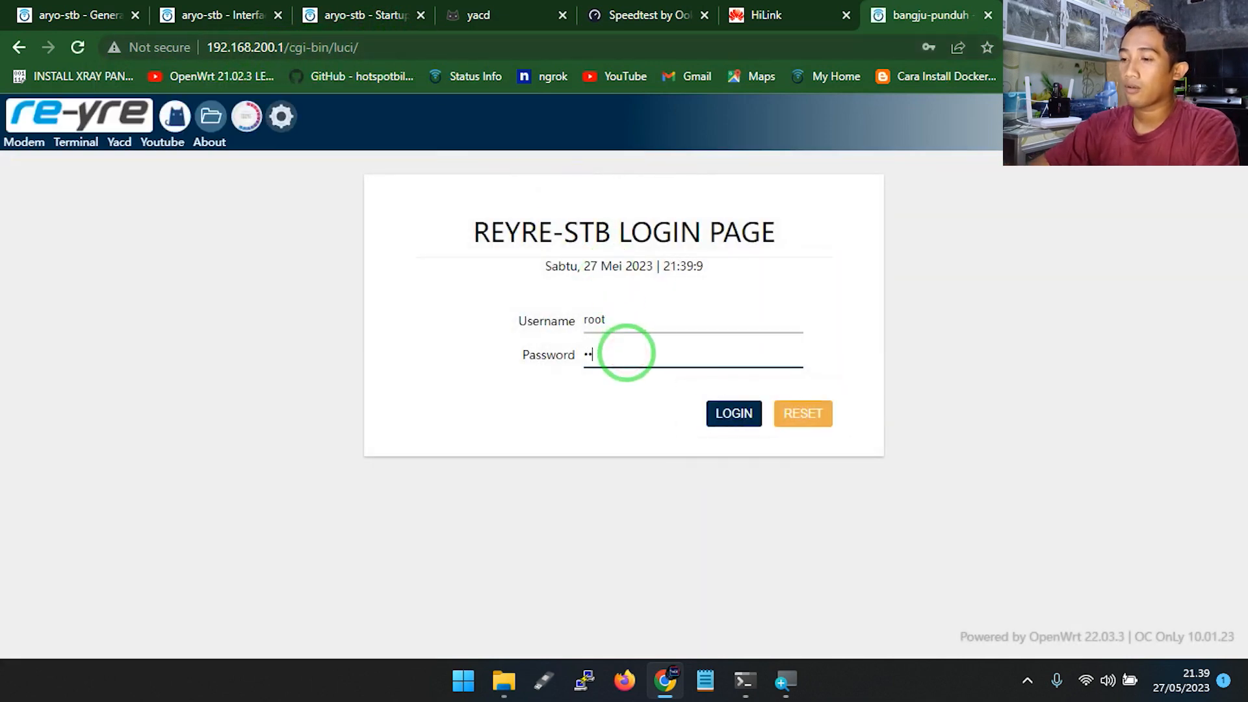
type("•••")
key("Return")
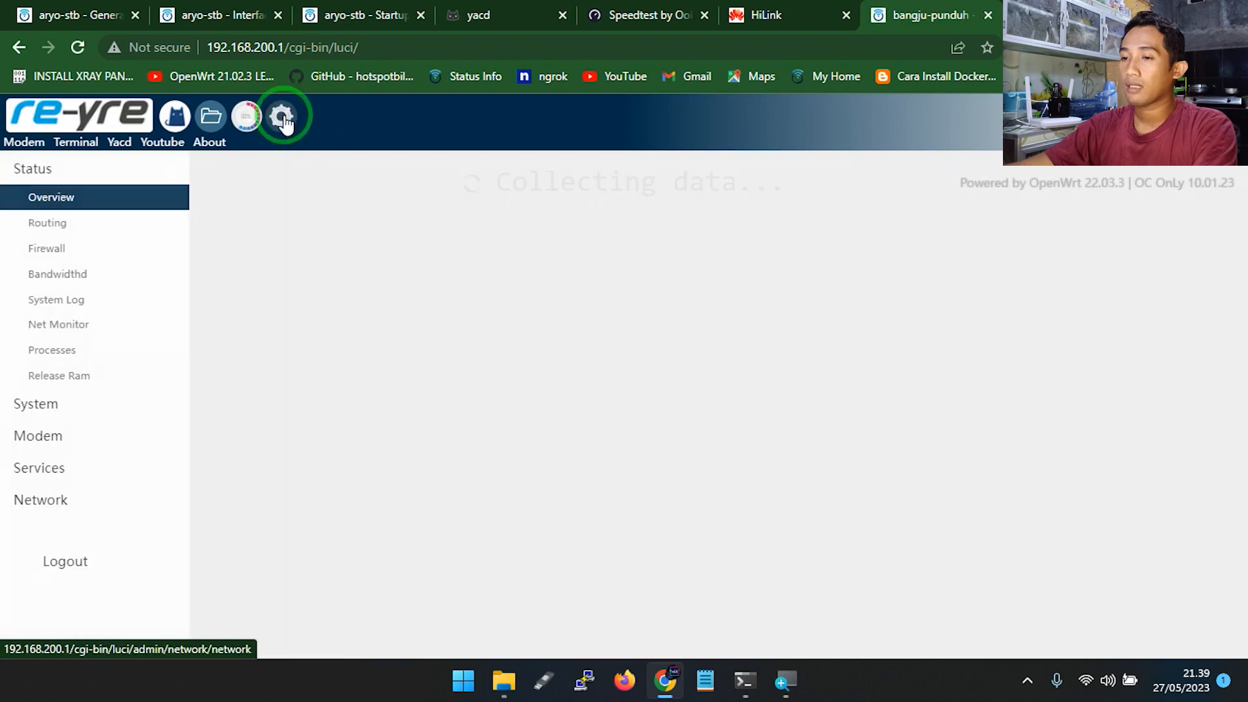
Open the remote router's network interfaces and examine the WAN1 address and the ZEROTIER interface's device
left_click(283, 119)
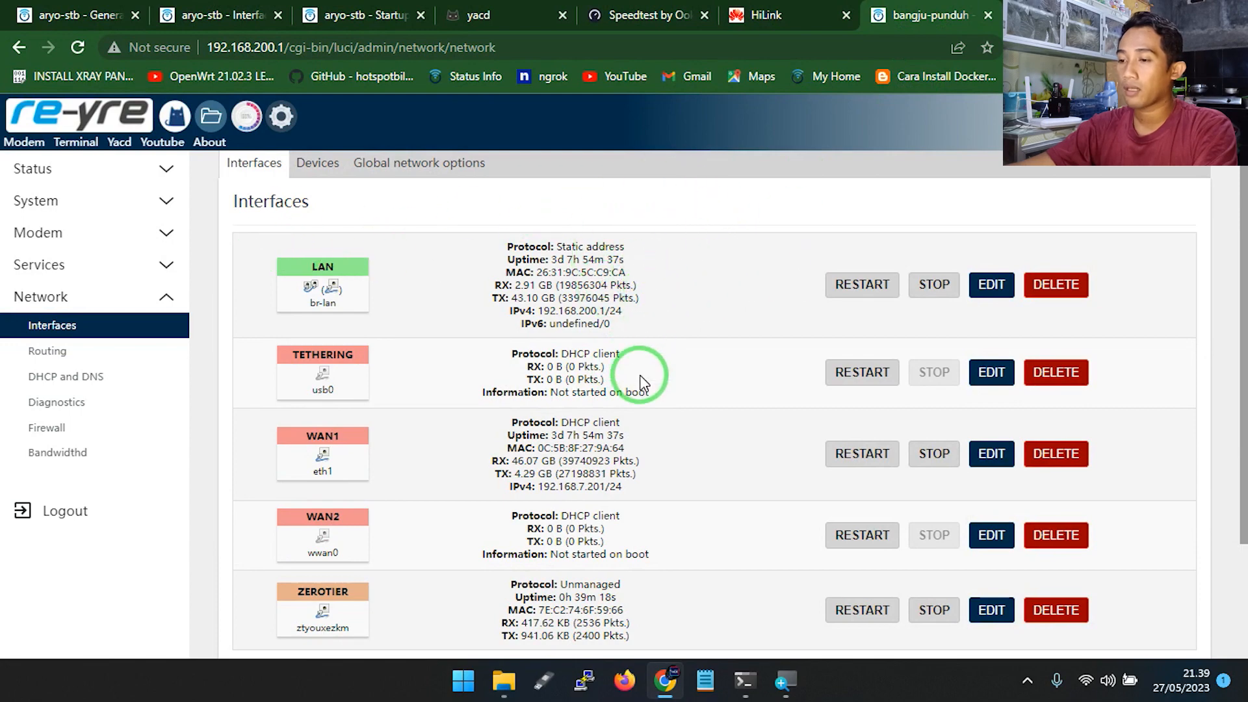
scroll(641, 380, "down", 2)
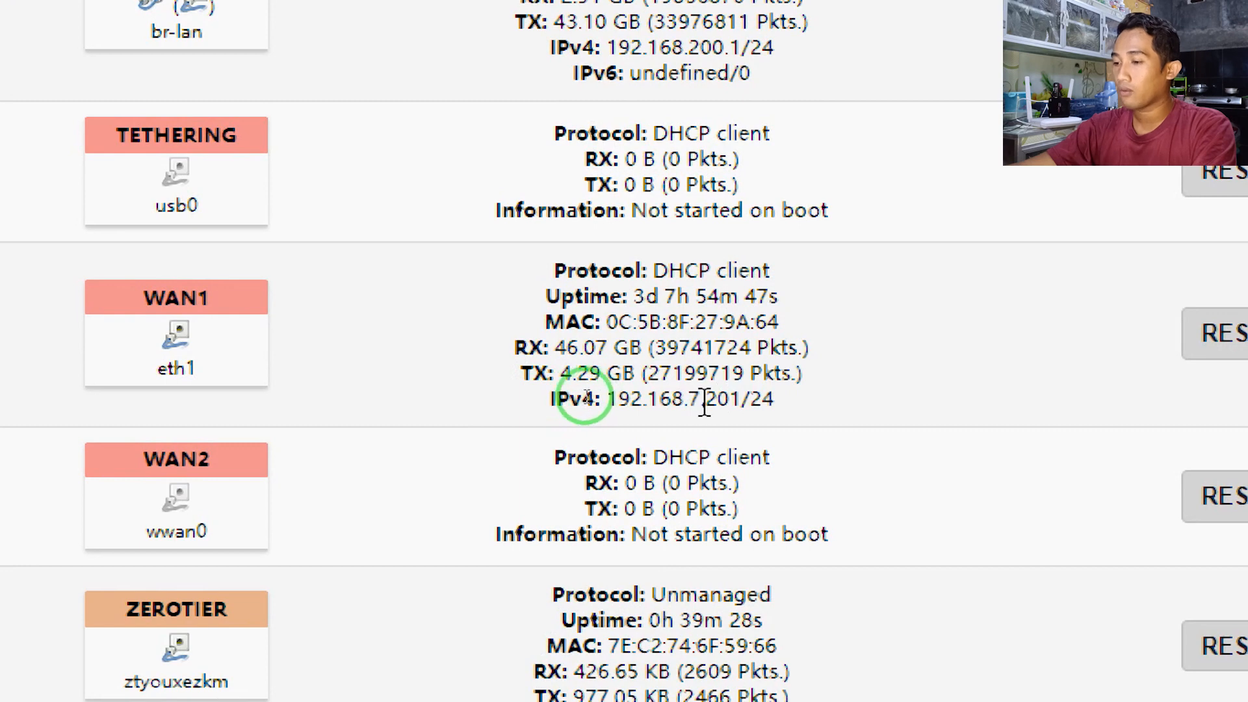
left_click_drag(706, 398, 546, 396)
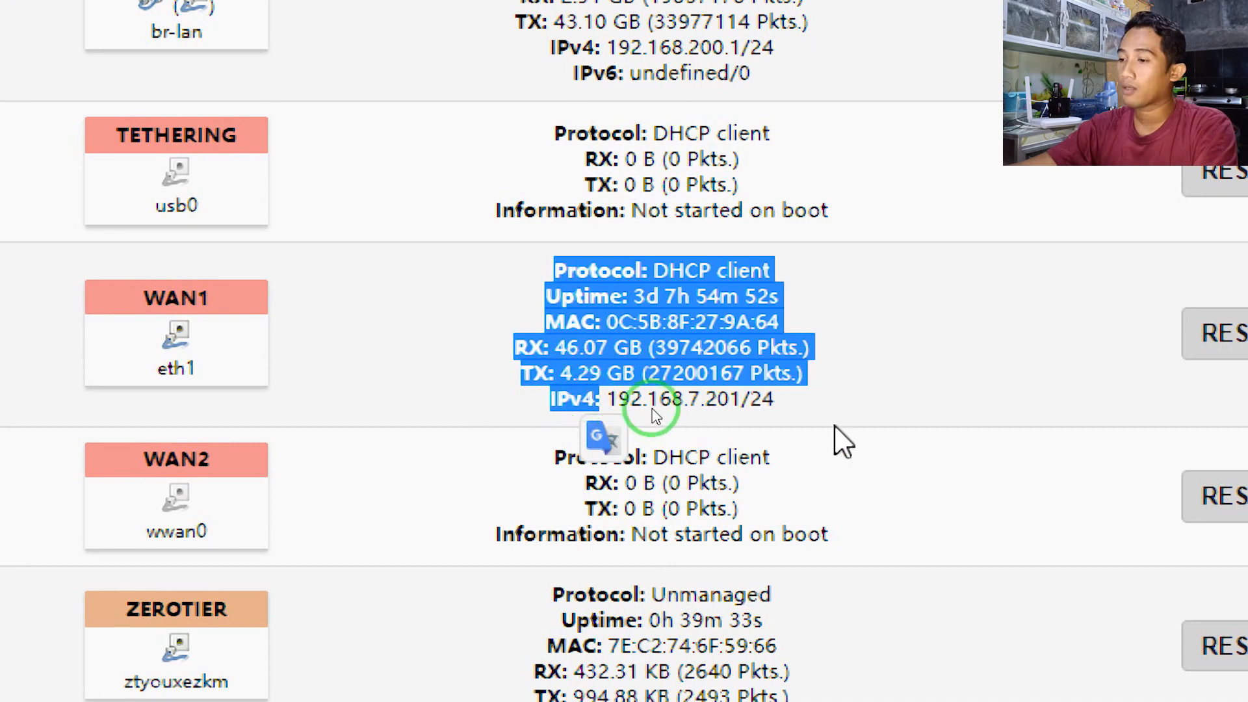
left_click(759, 371)
scroll(759, 371, "down", 2)
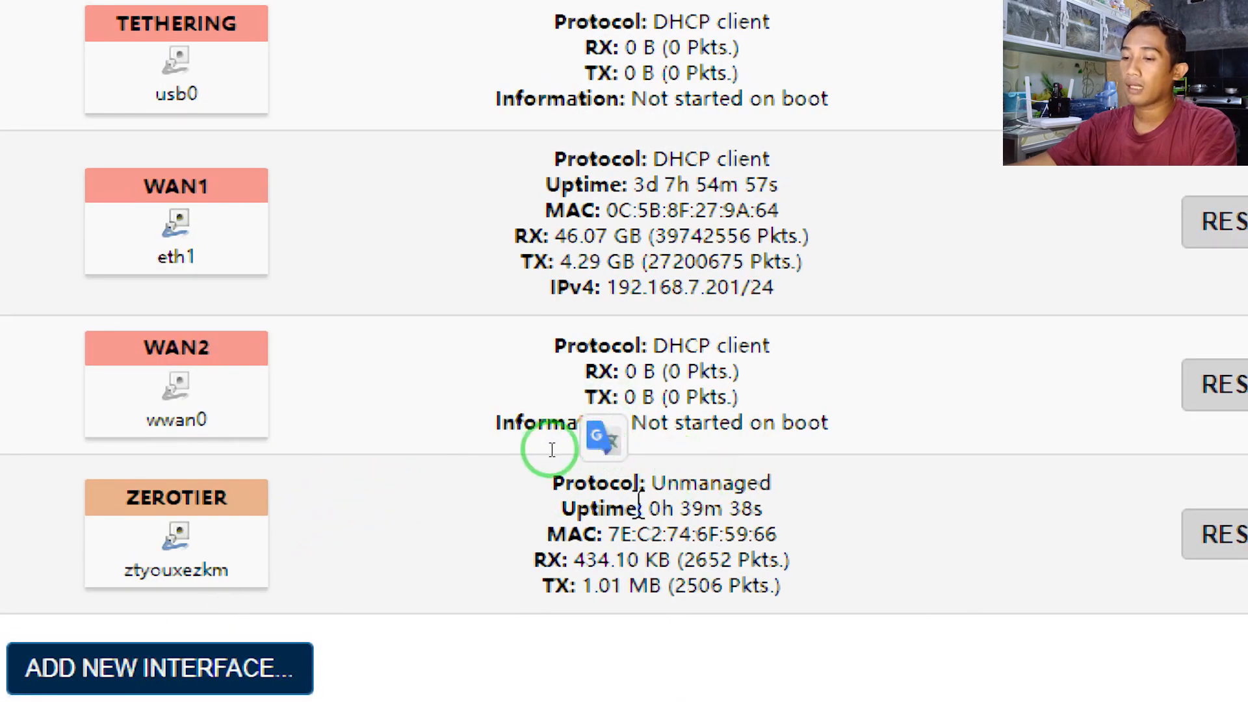
left_click(295, 486)
left_click_drag(121, 576, 242, 581)
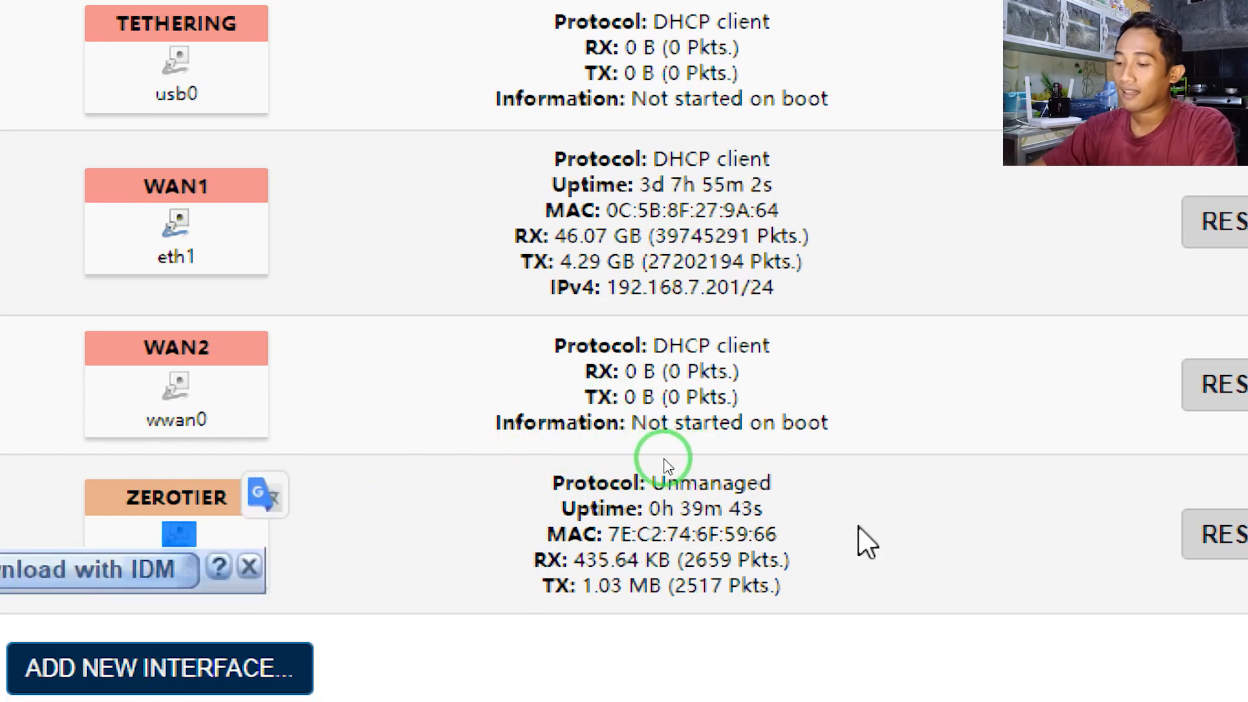
key("super+minus")
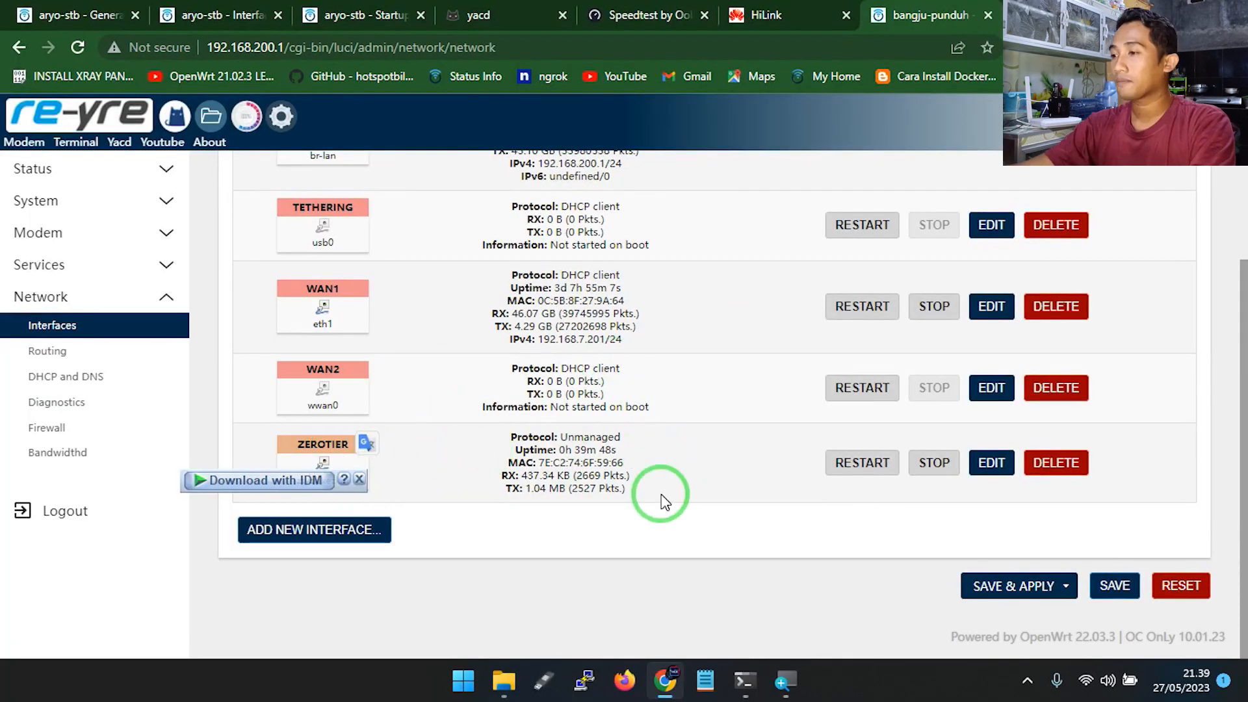
Compare the router address in the URL with the LAN interface's IPv4 address
left_click_drag(285, 46, 194, 47)
scroll(676, 301, "up", 3)
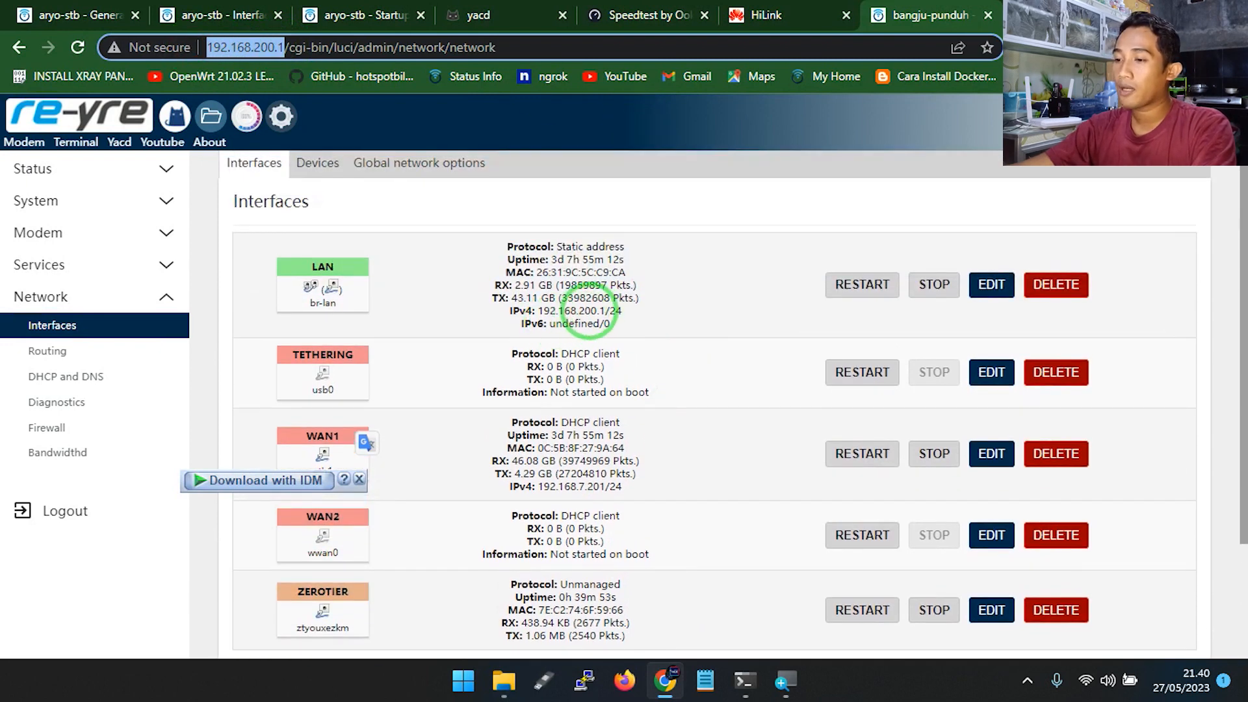
left_click_drag(603, 312, 537, 312)
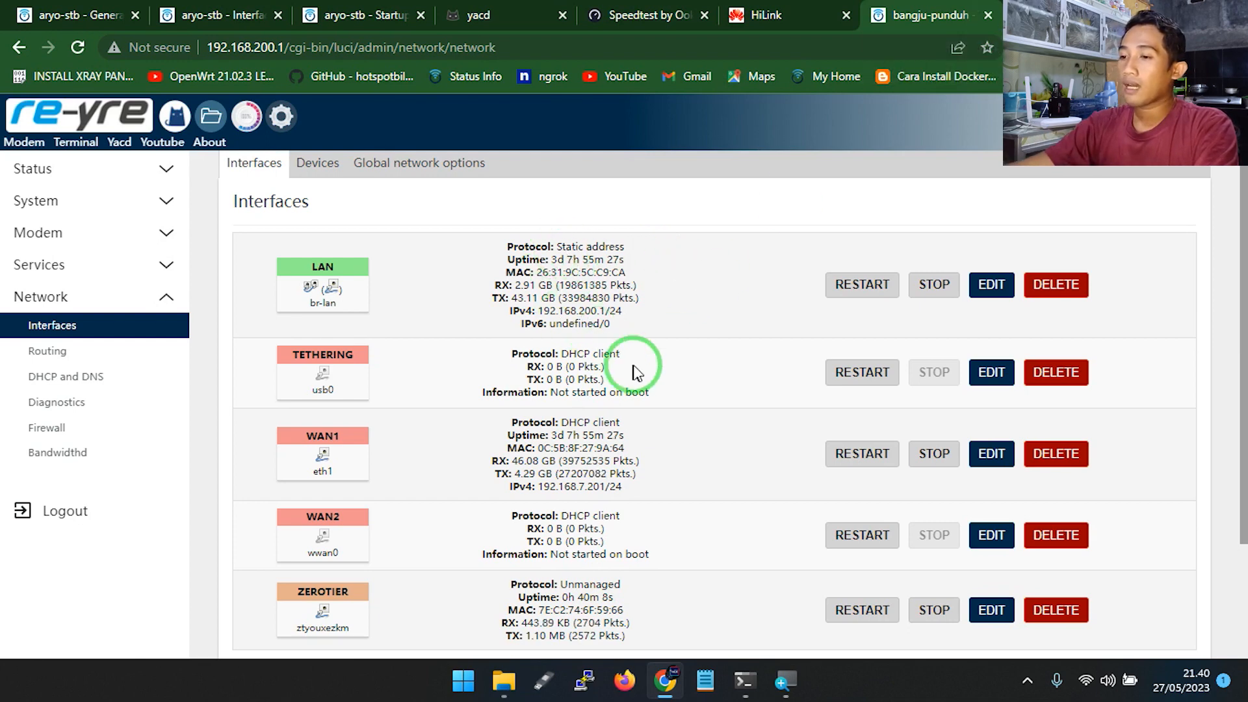
scroll(634, 364, "down", 3)
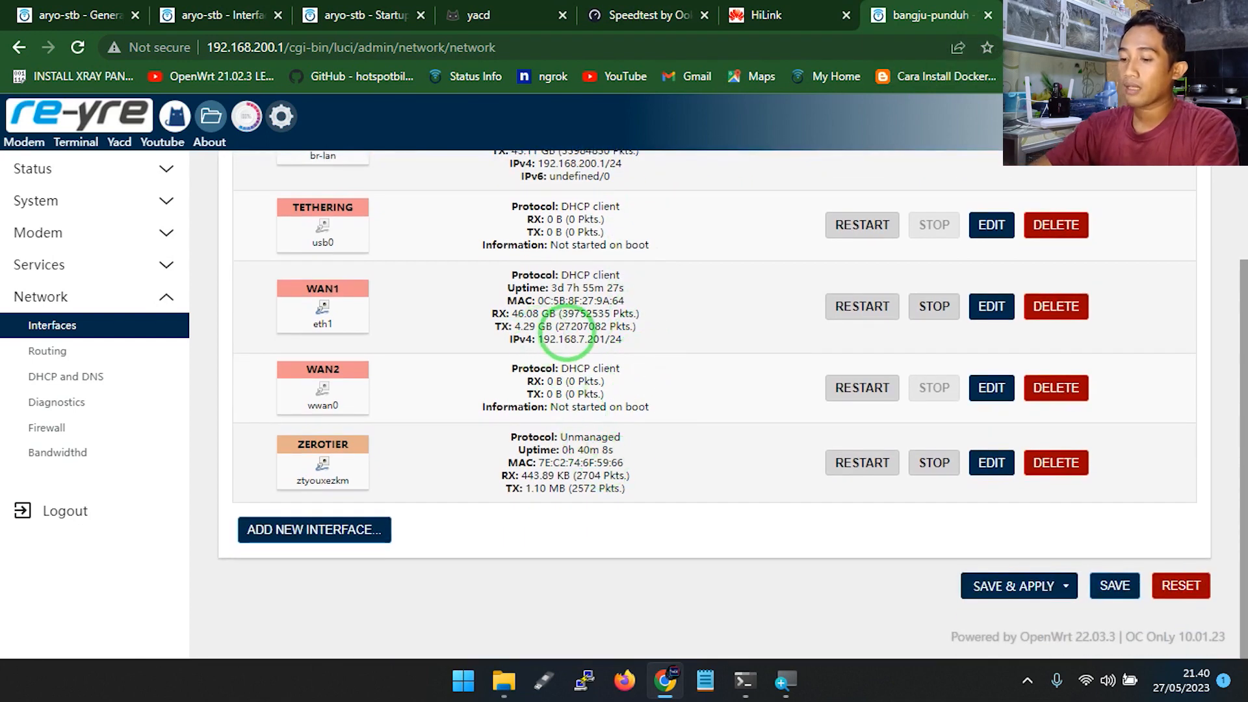
Open the remote modem's admin page at 192.168.7.1 in a new tab
key("ctrl+t")
type("192")
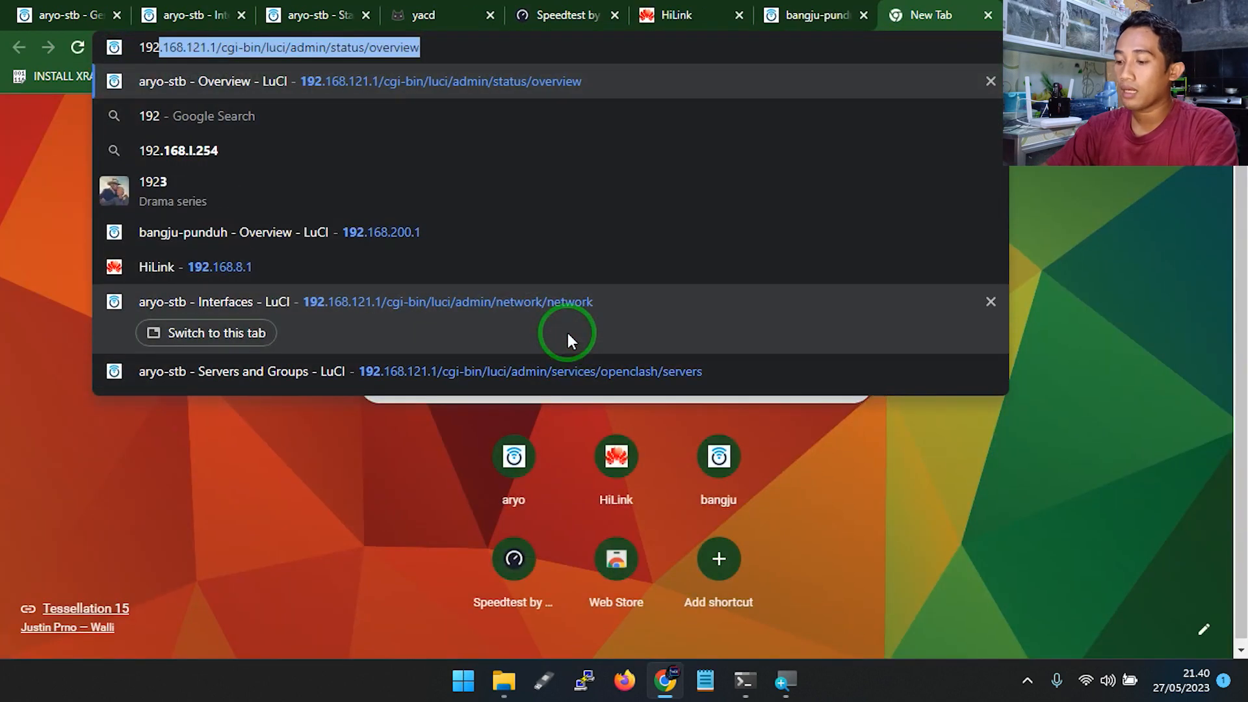
type(".168.")
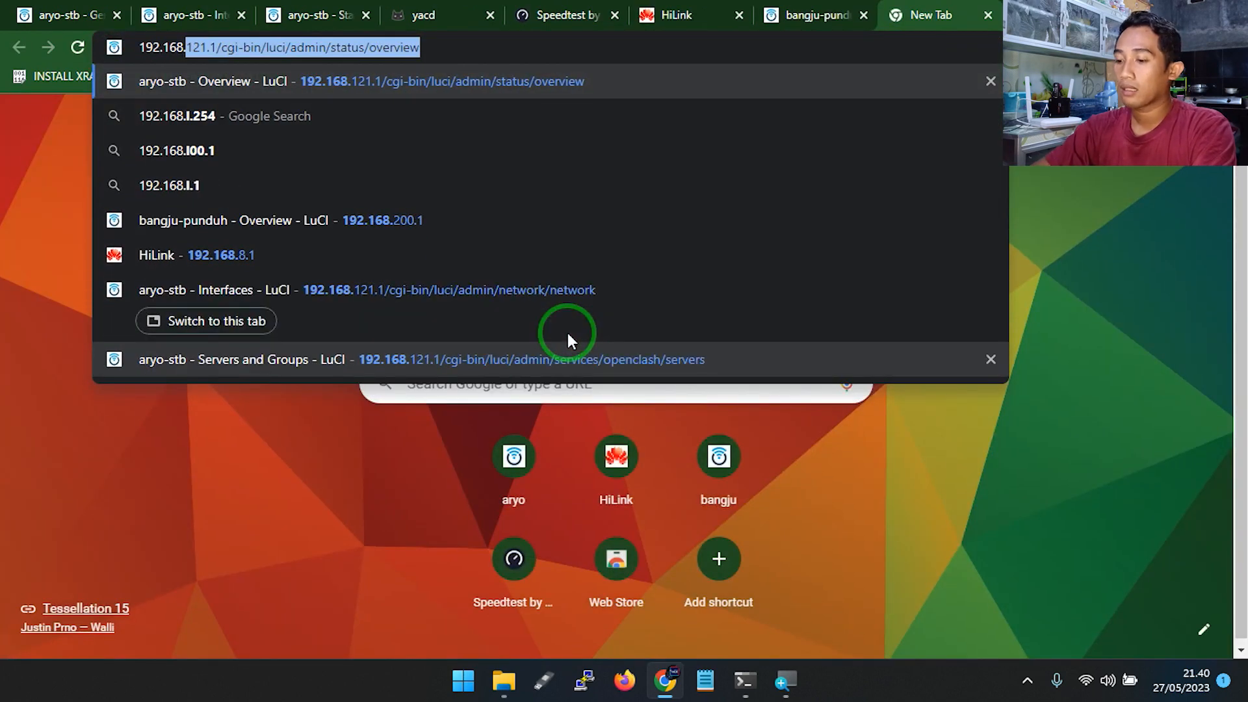
type("7.1")
key("Return")
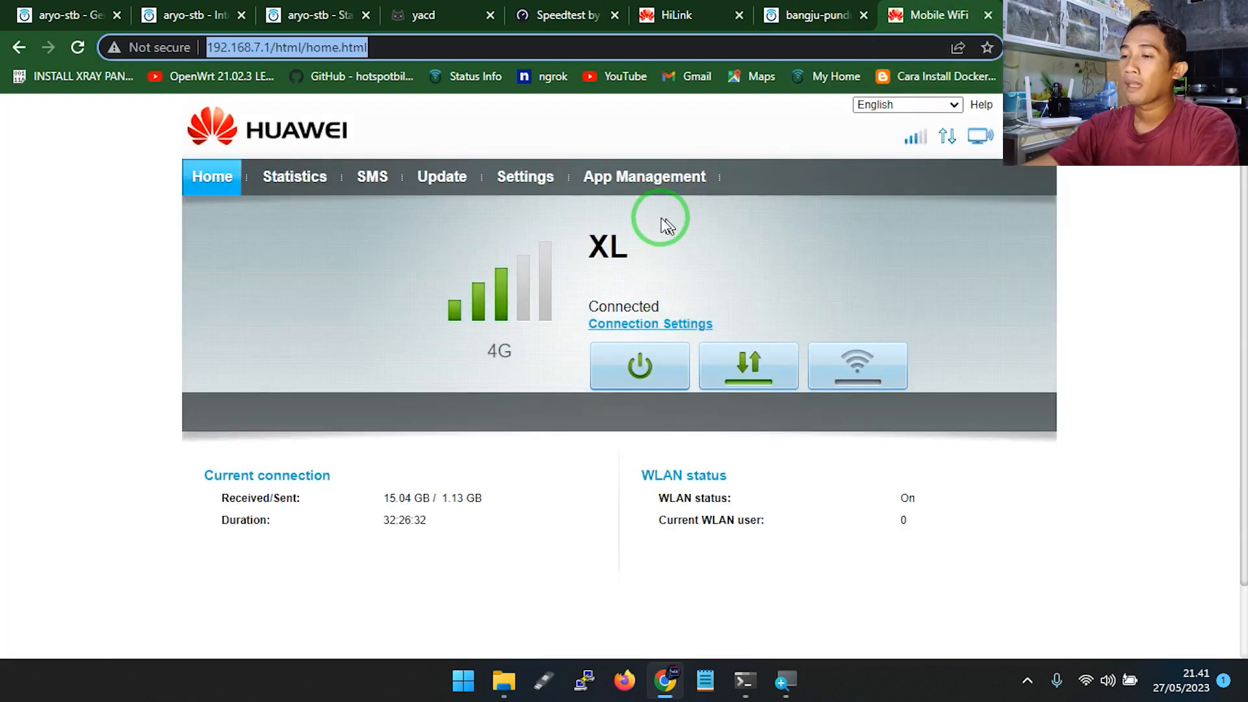
Examine the Huawei modem's received and sent data and connection duration on its home page
left_click(588, 174)
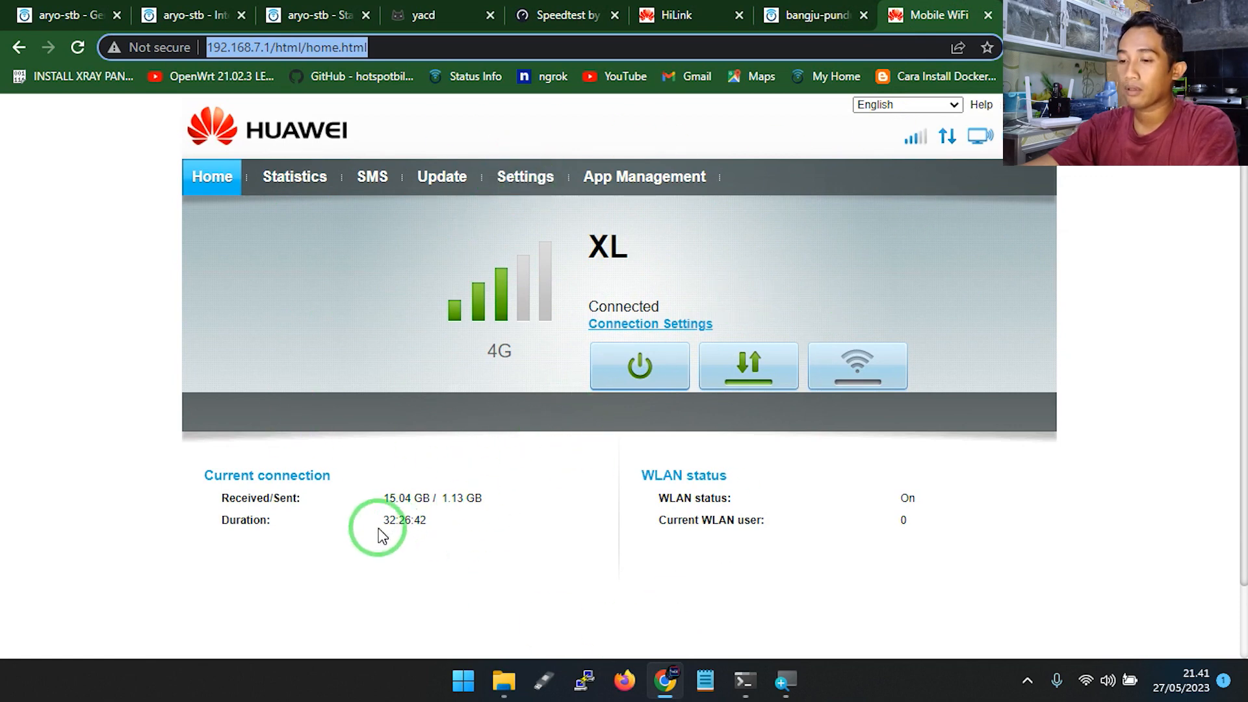
left_click_drag(390, 498, 416, 504)
scroll(418, 497, "down", 1)
scroll(418, 497, "up", 1)
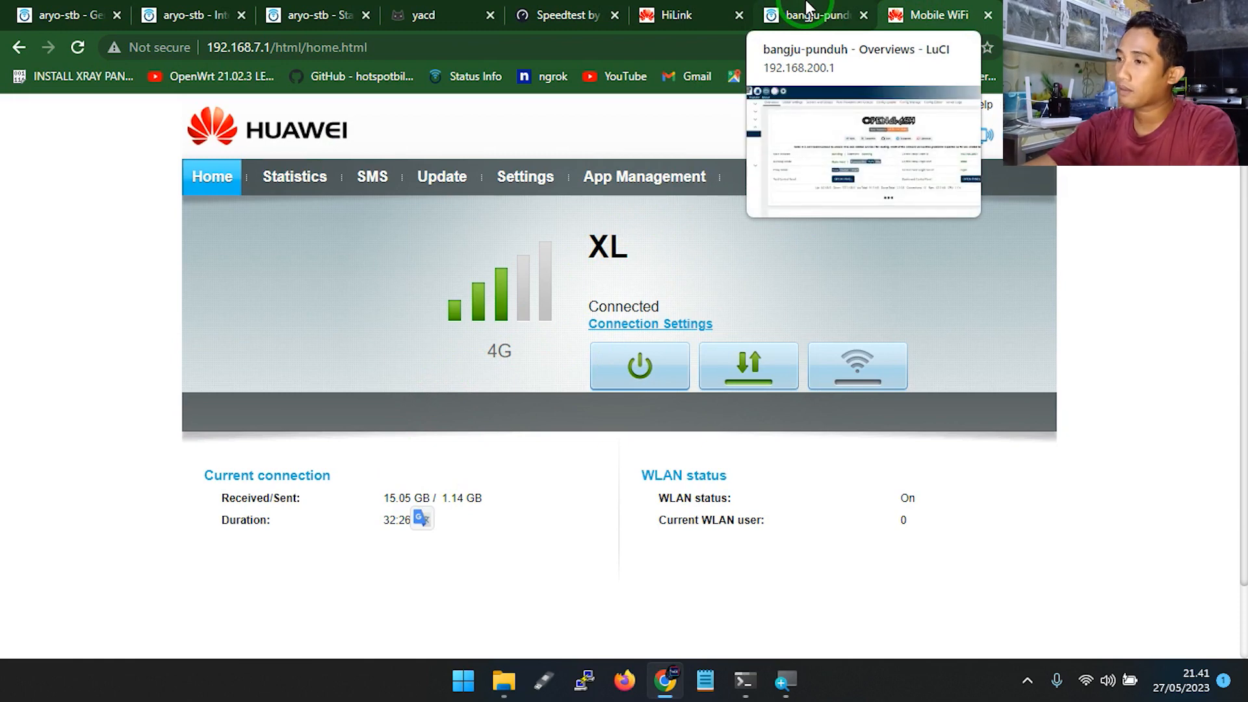
Open the router at 192.168.130.1 in a new tab and log in with the account password
left_click(999, 14)
type("192")
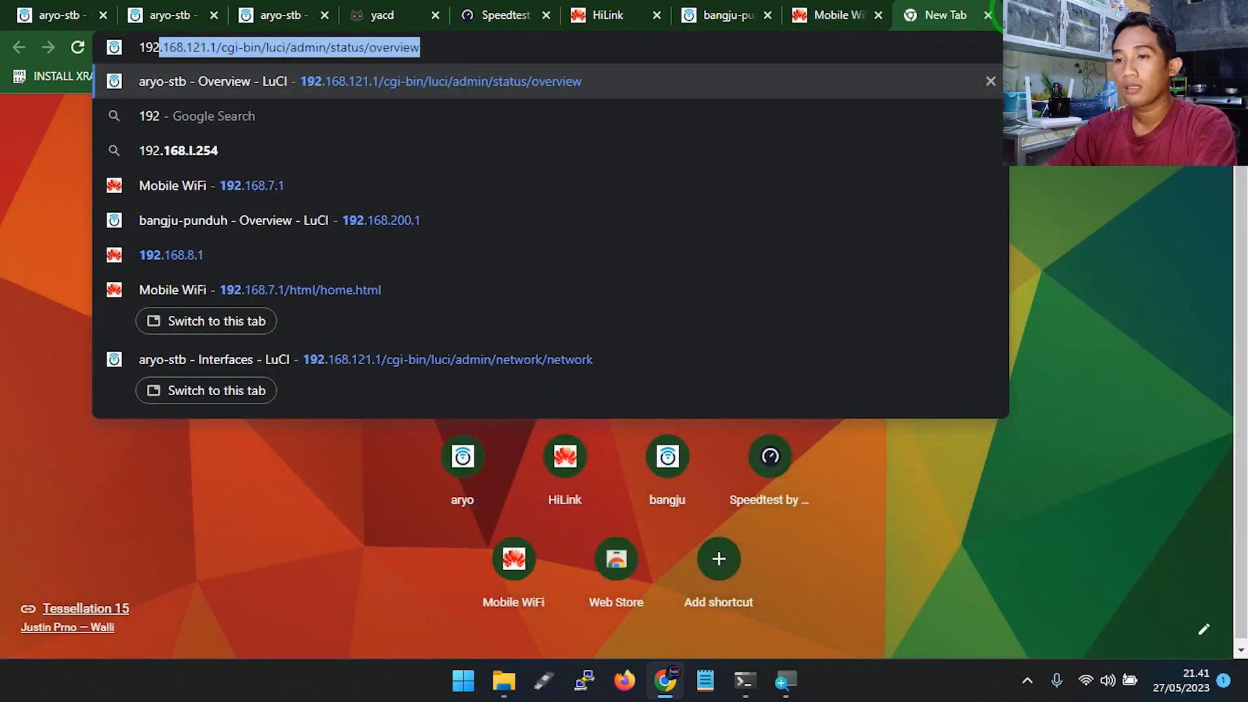
type(".168.1")
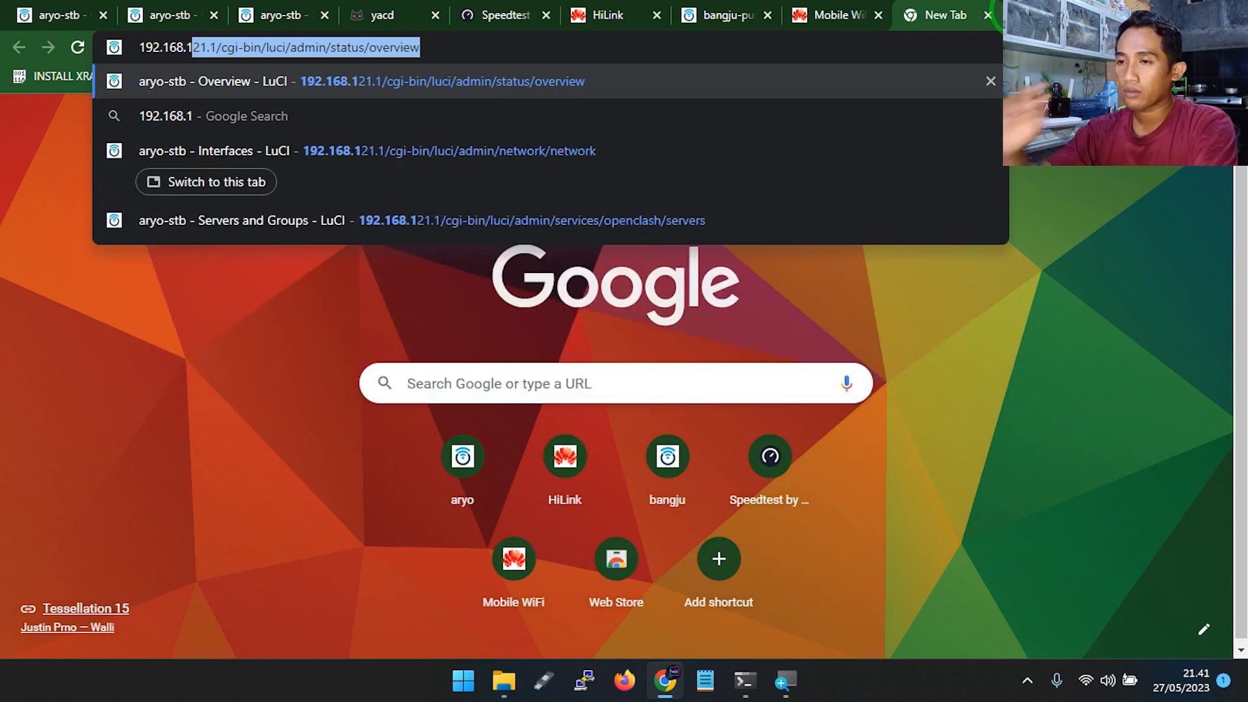
type("30.")
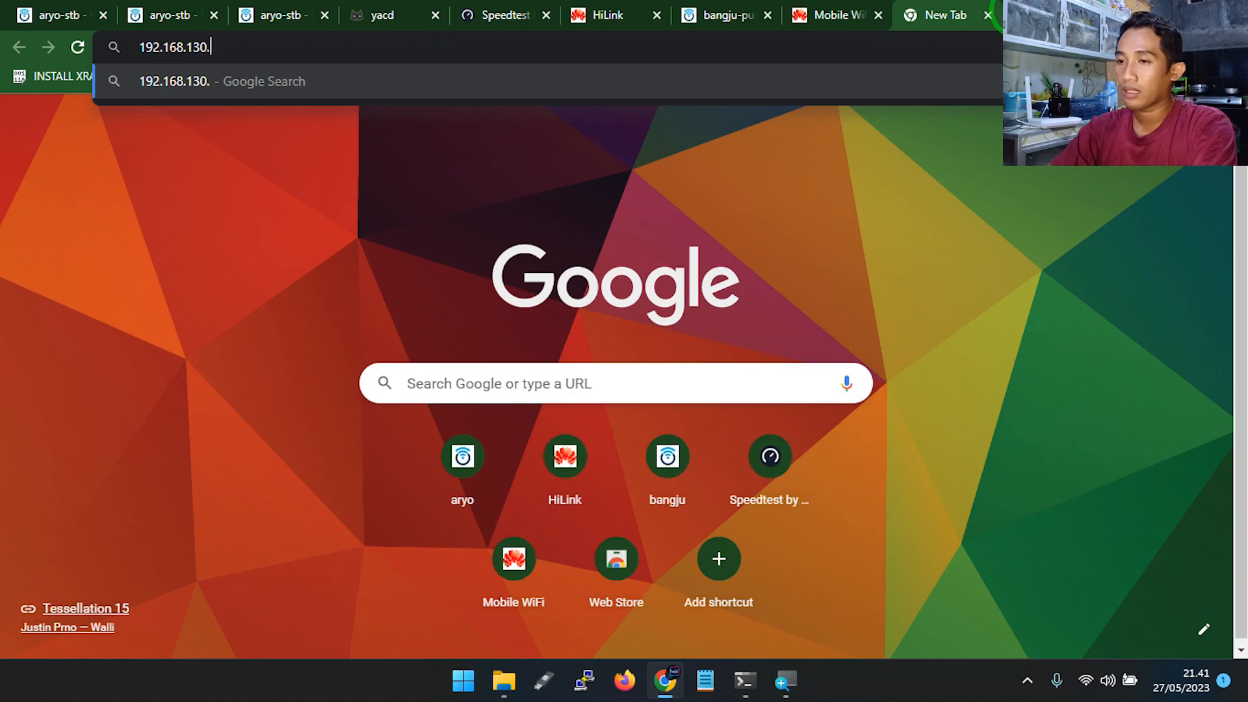
type("1")
key("Return")
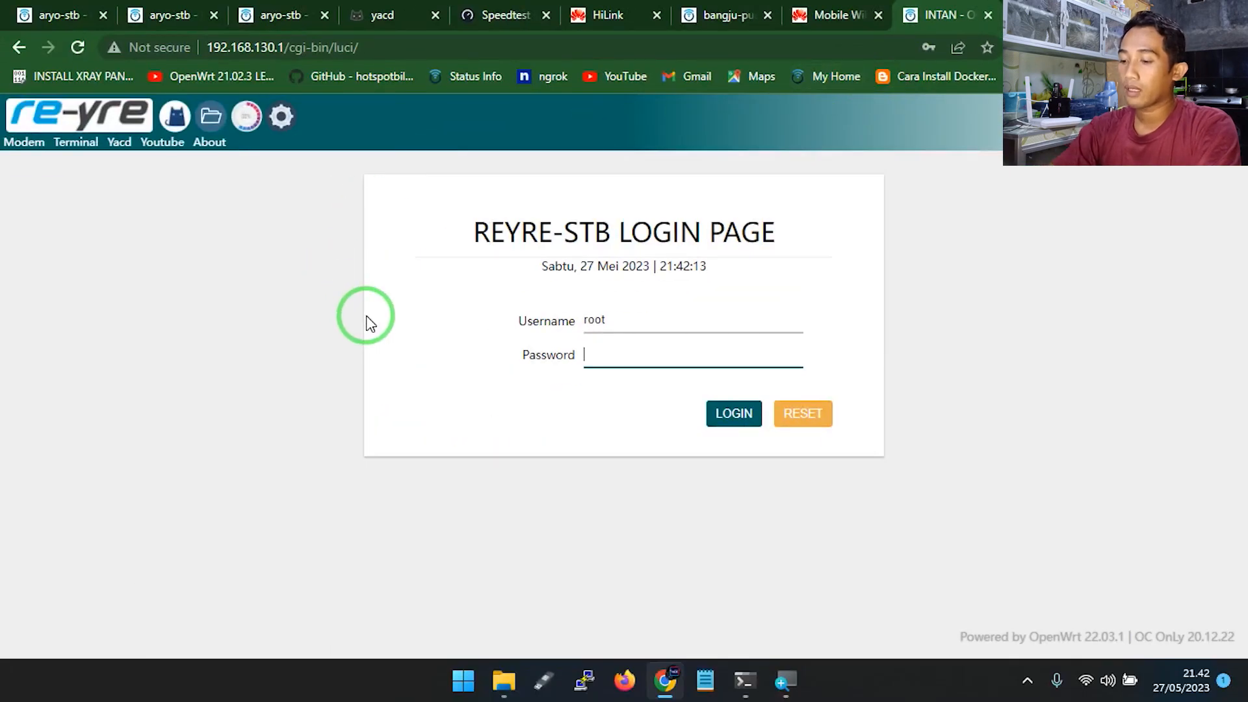
key("Return")
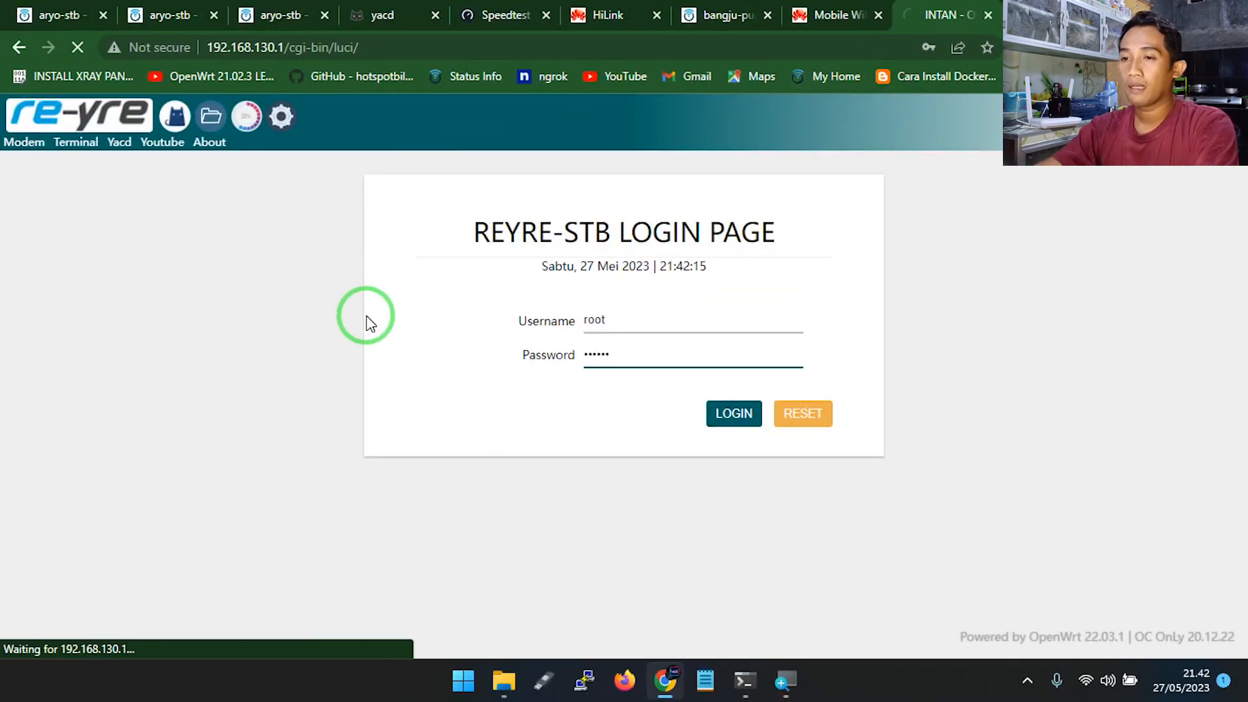
Open this router's network interfaces page and close the tabs of the previous remote router and its modem
left_click(284, 119)
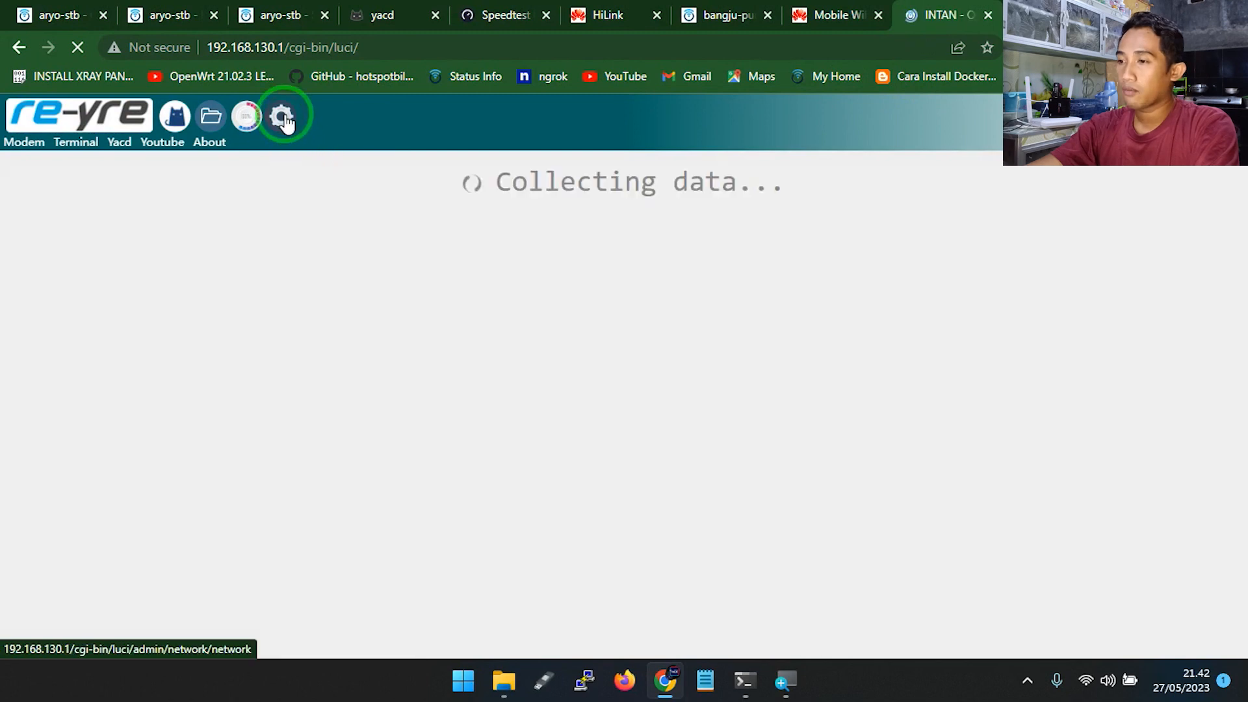
left_click(855, 14)
left_click(878, 15)
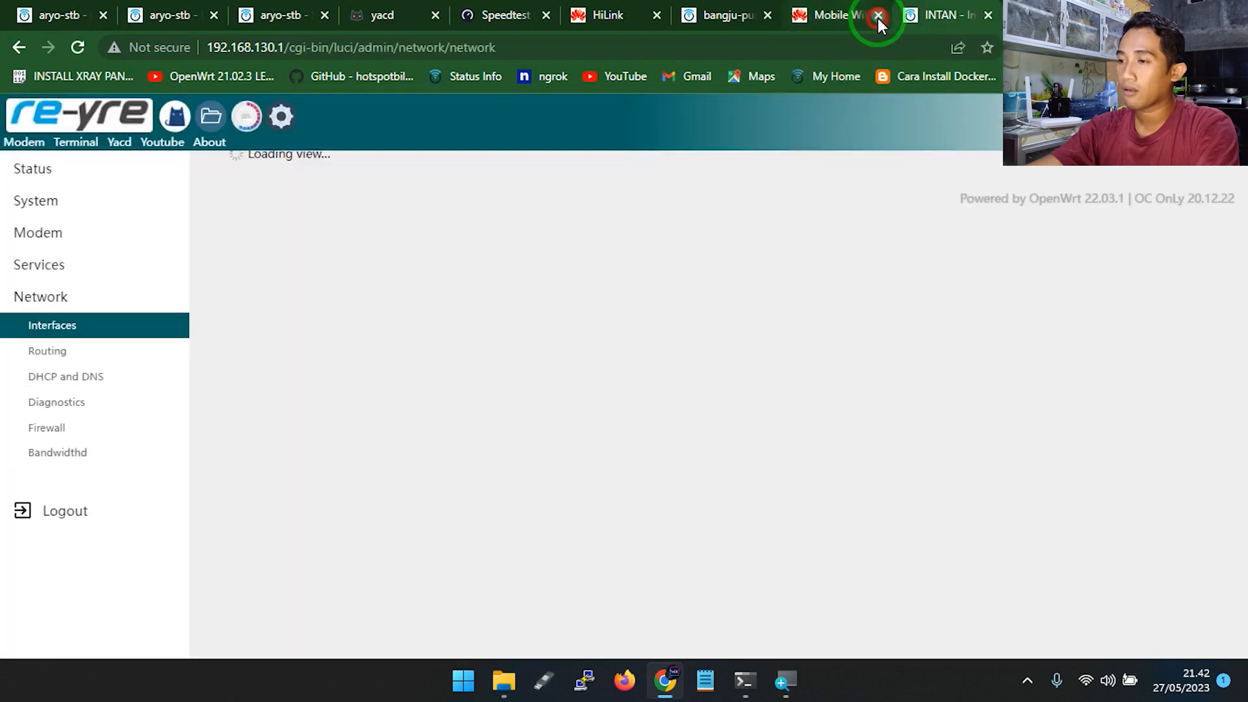
left_click(725, 13)
left_click(769, 15)
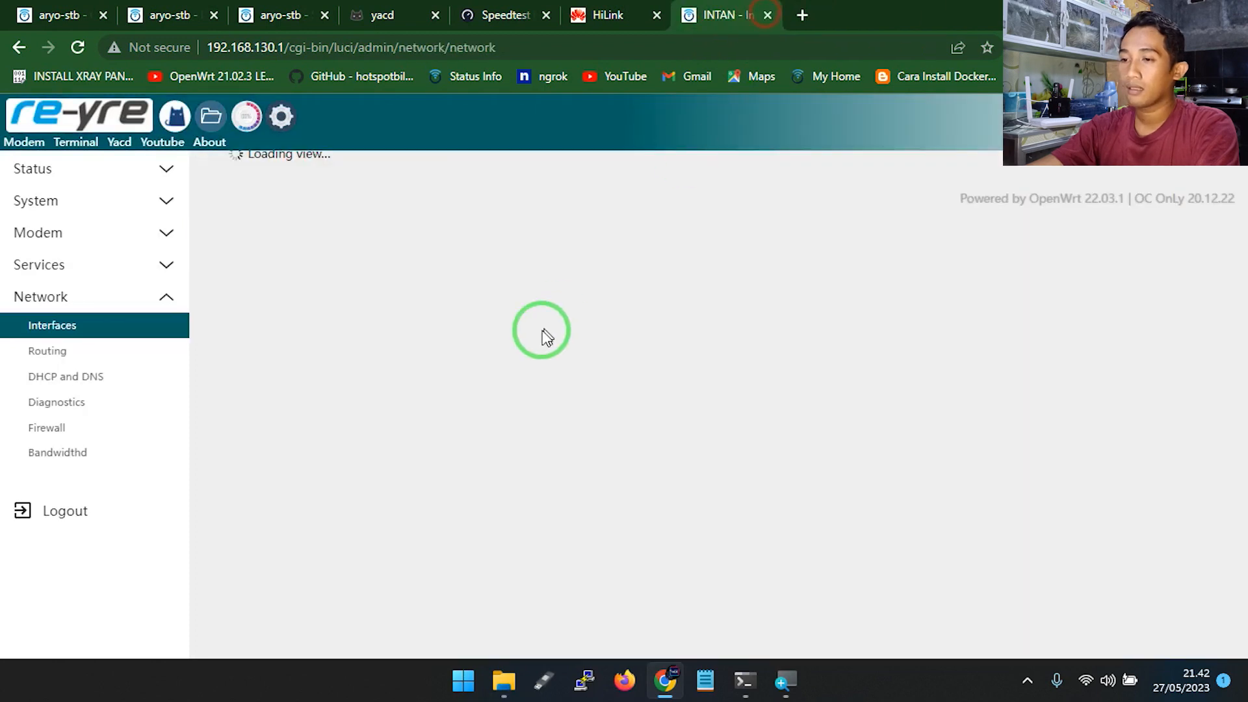
Check the IPv4 address of the WAN2 interface
left_click_drag(625, 464, 560, 466)
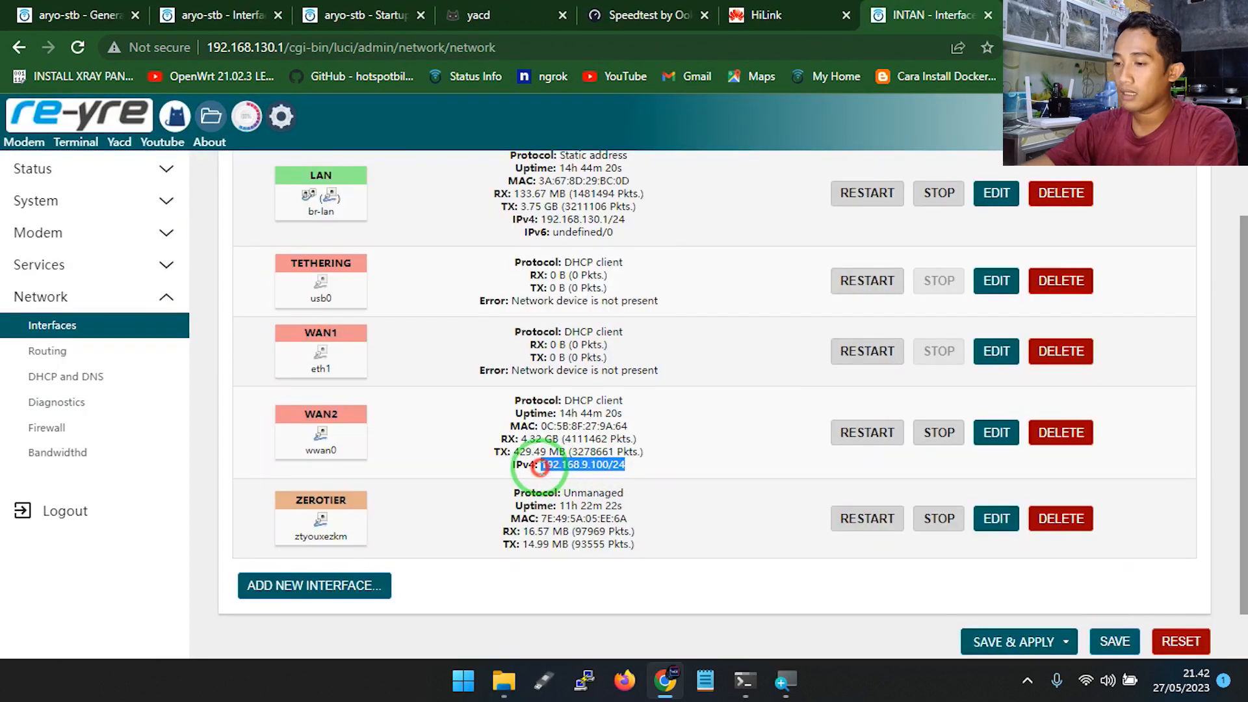
left_click(588, 465)
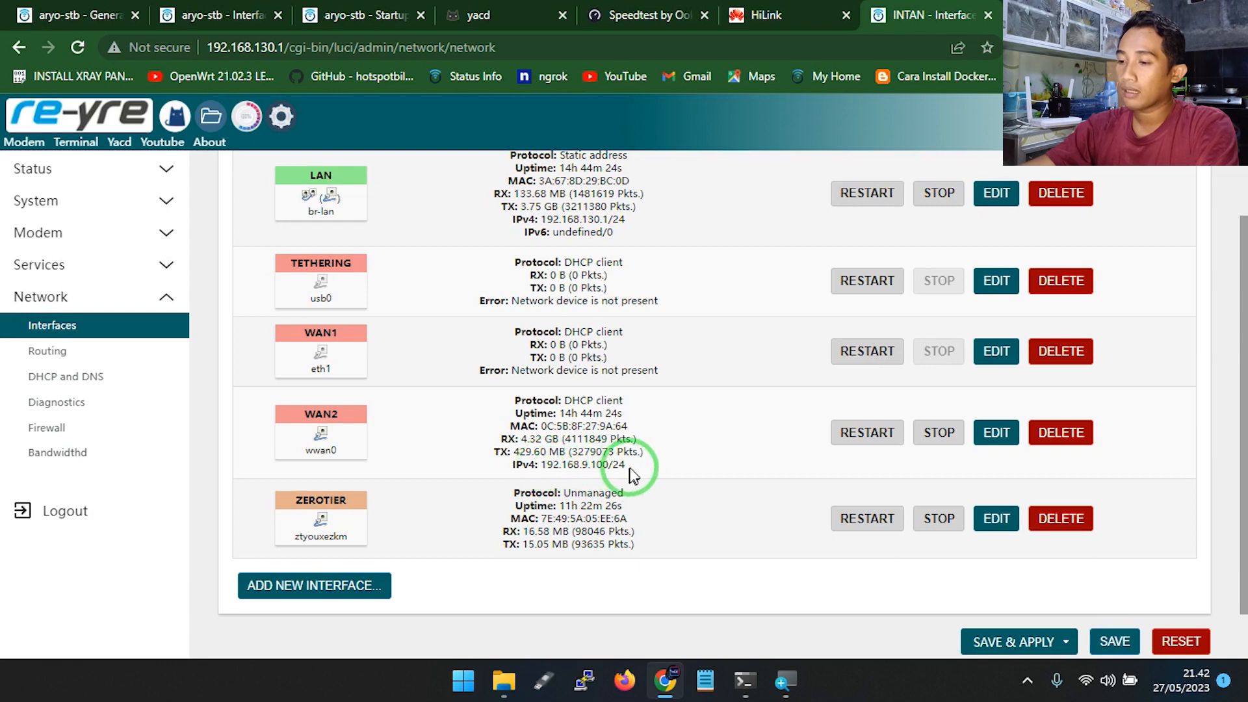
Open the modem's admin page at 192.168.9.1 in a new tab and highlight its address in the URL
key("ctrl+t")
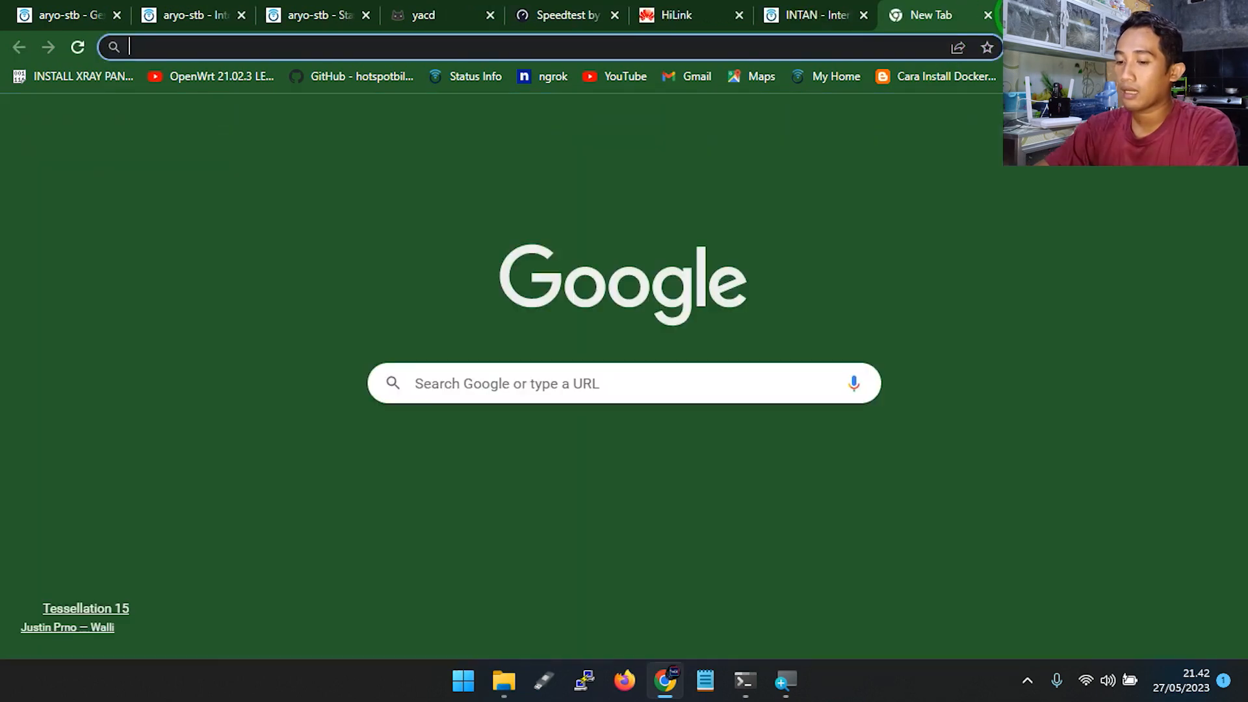
type("192.1")
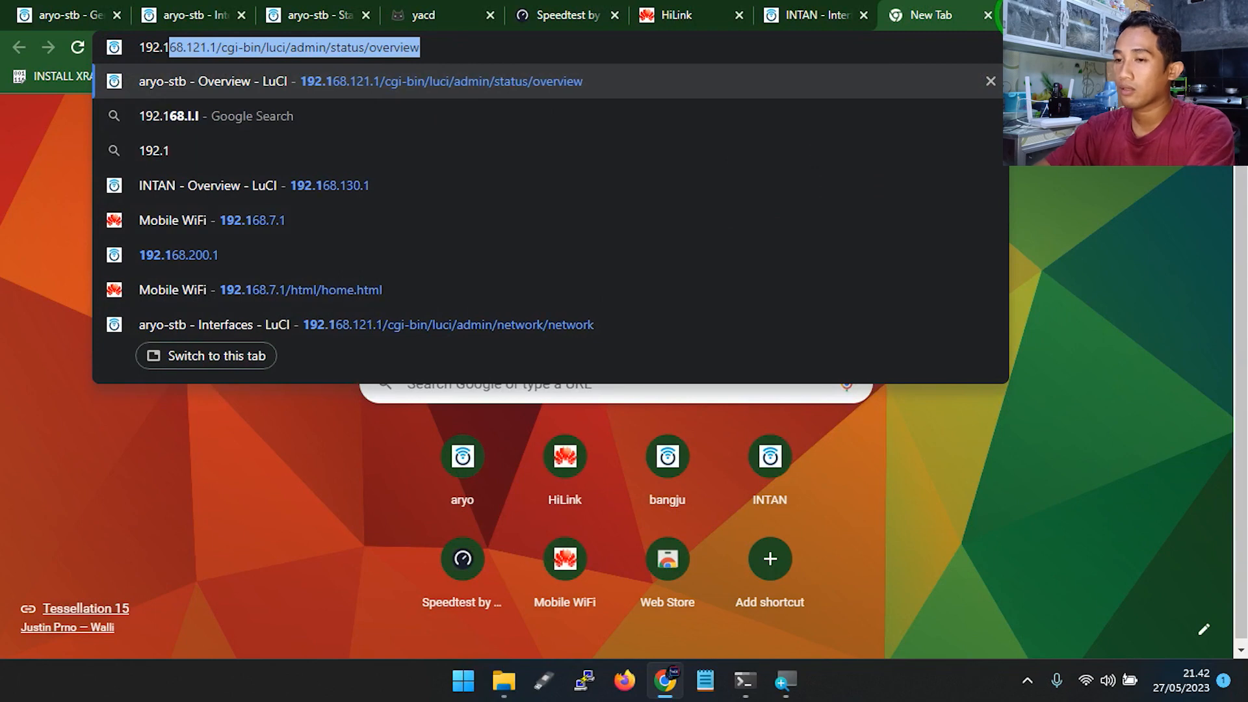
type("68.9.1")
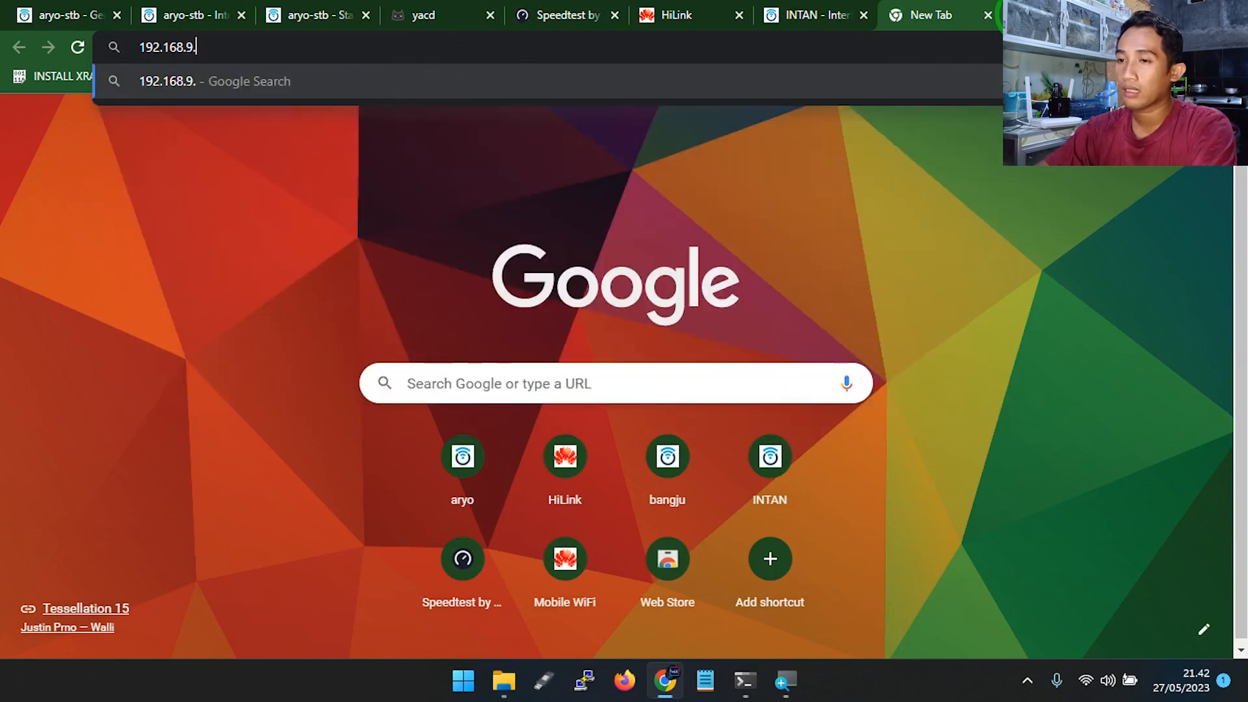
key("Return")
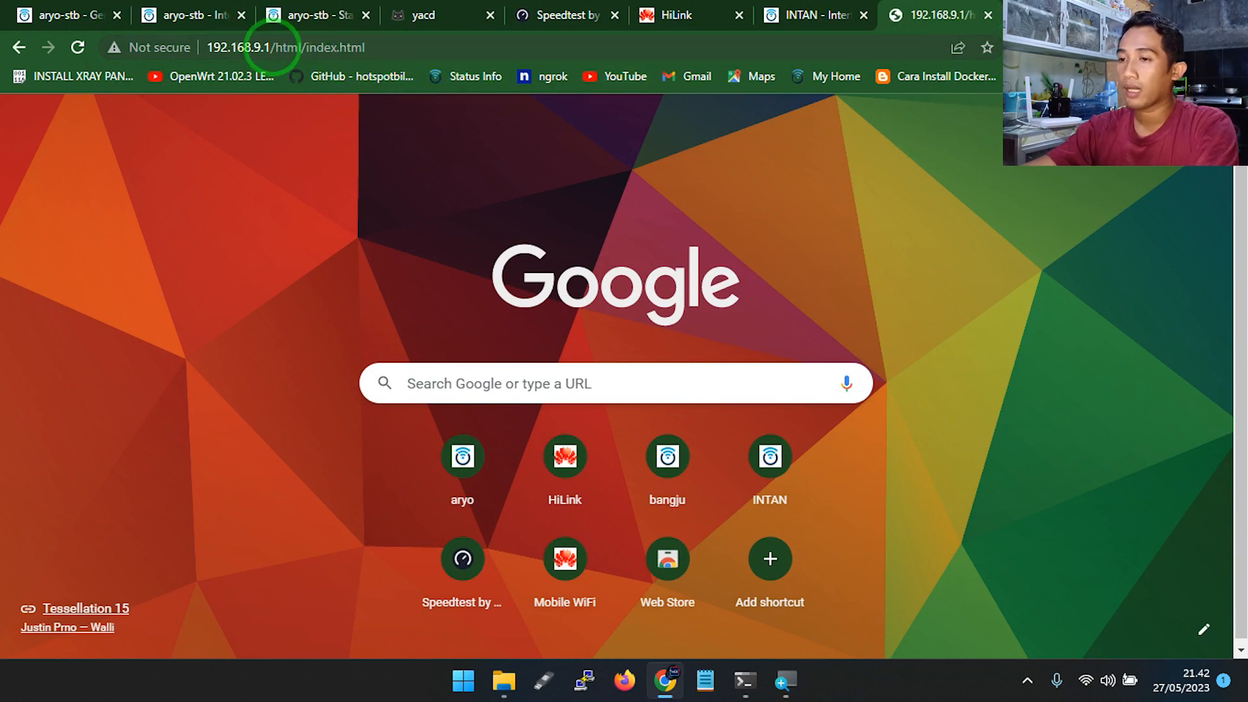
left_click(292, 48)
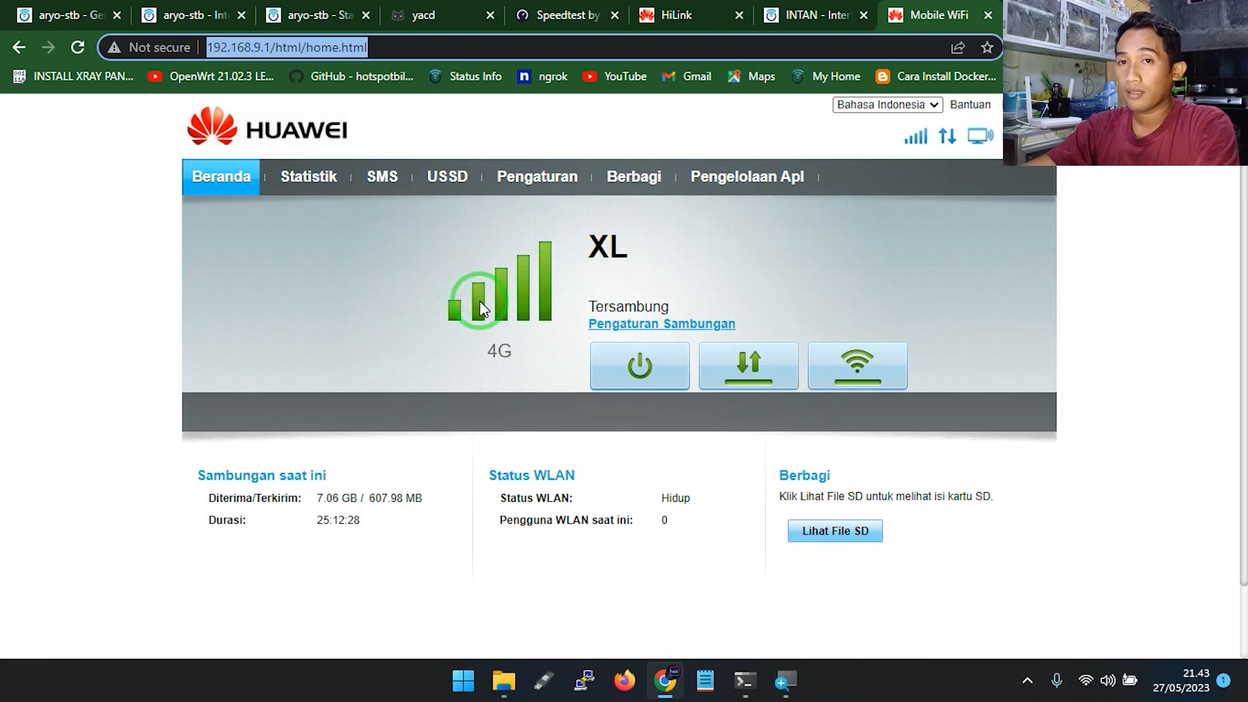
Close the tabs of the 192.168.130.1 router and the 192.168.9.1 modem
left_click(845, 14)
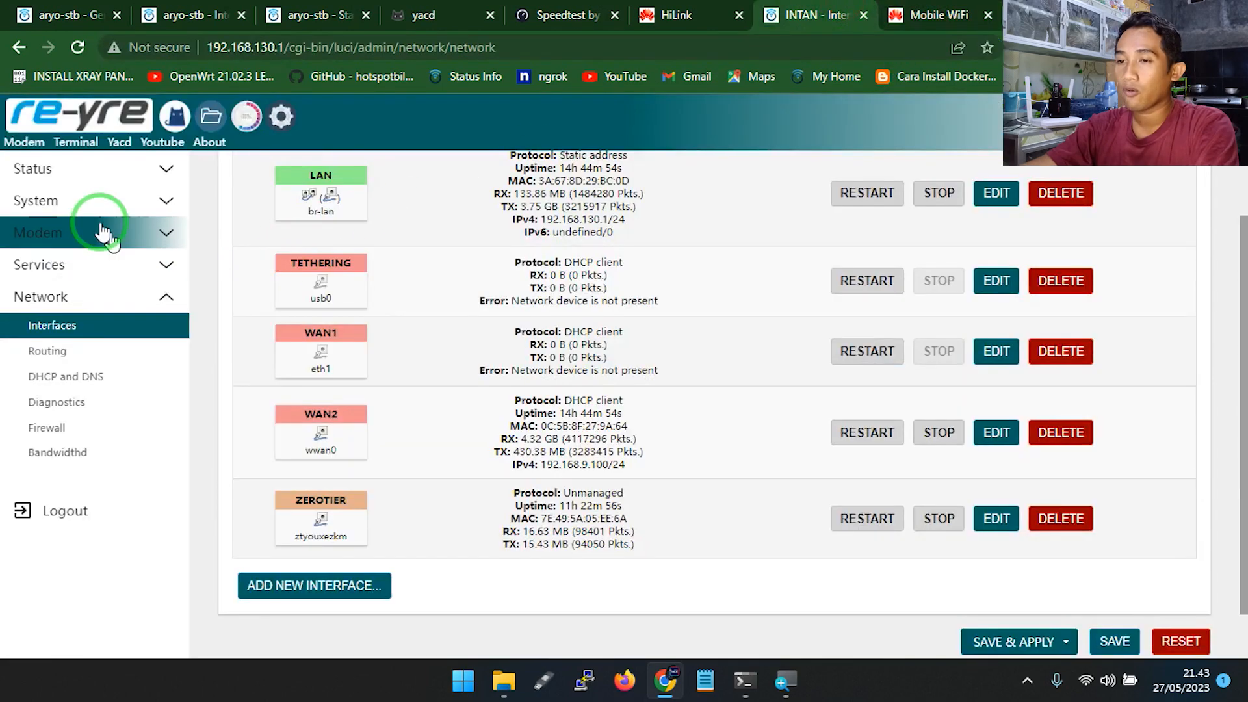
left_click(864, 15)
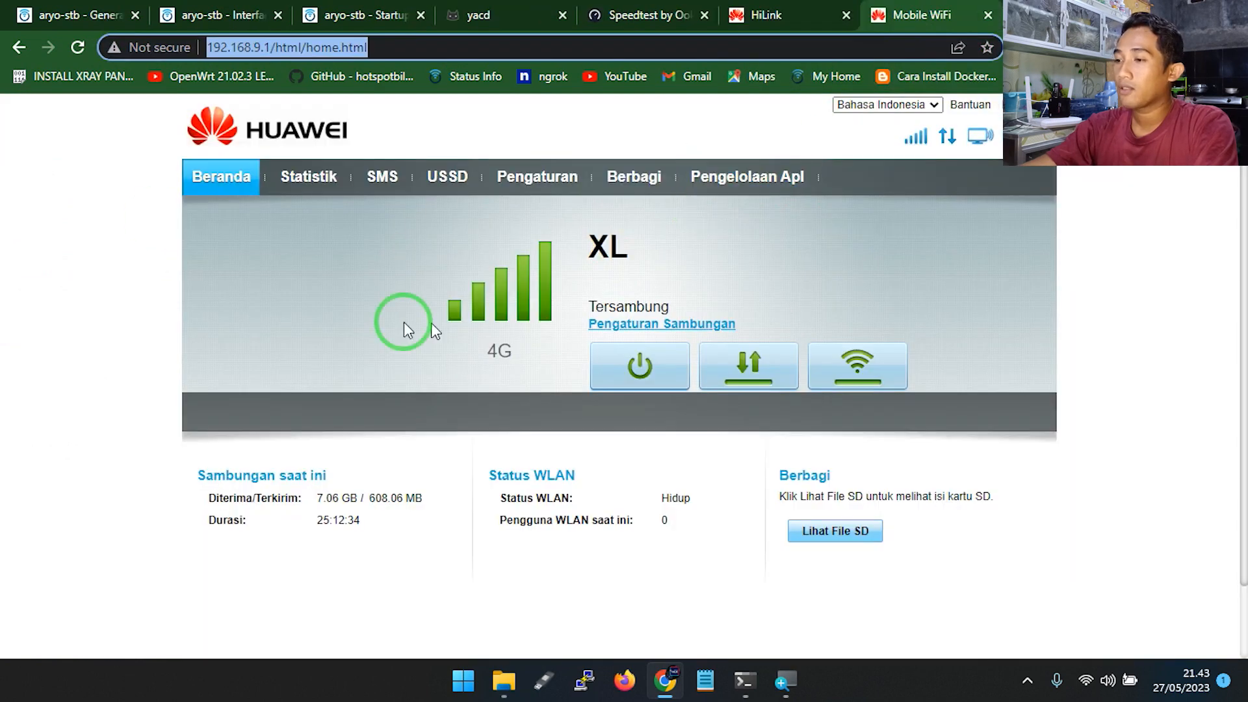
key("ctrl+w")
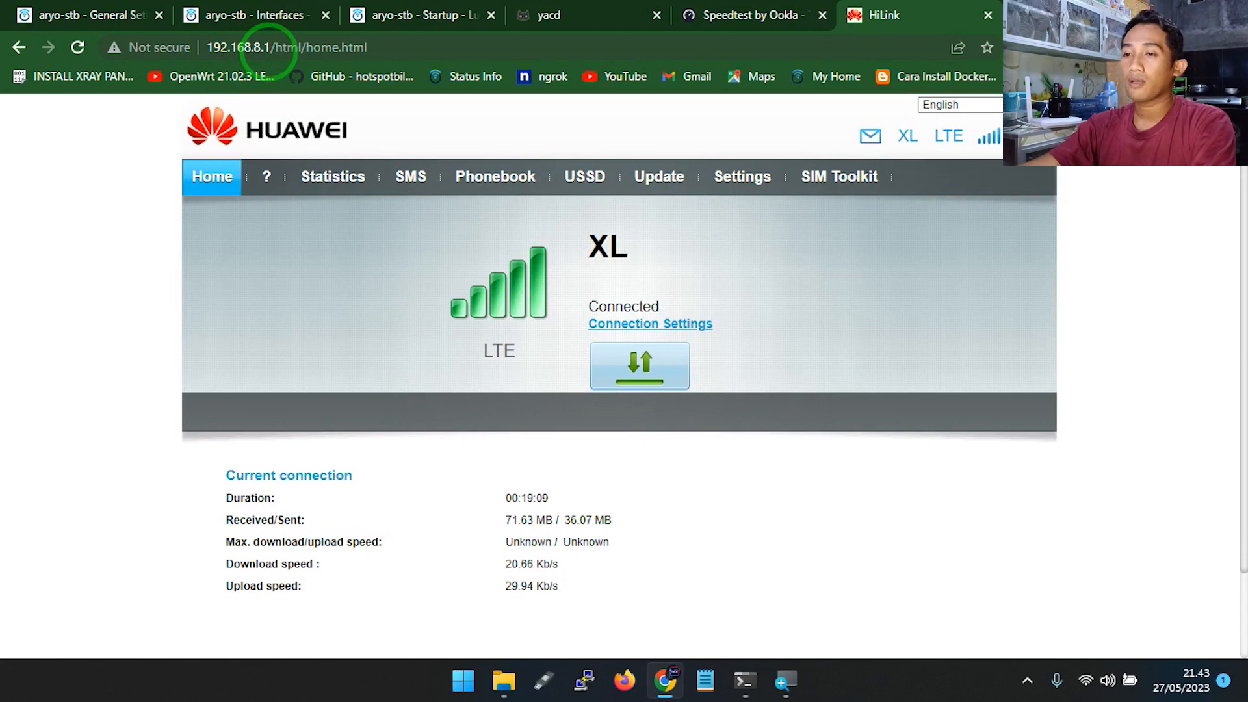
Examine the local modem's IP address and the local router's startup list and firewall zones
left_click_drag(270, 47, 207, 46)
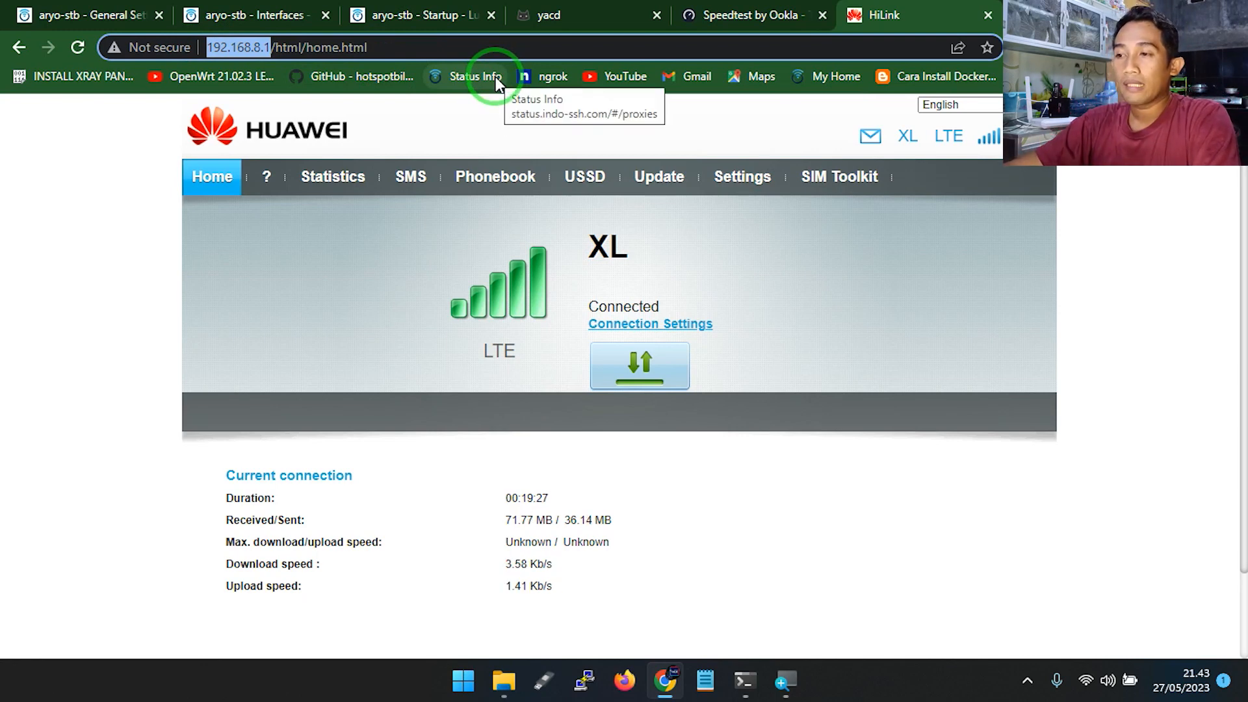
left_click(423, 6)
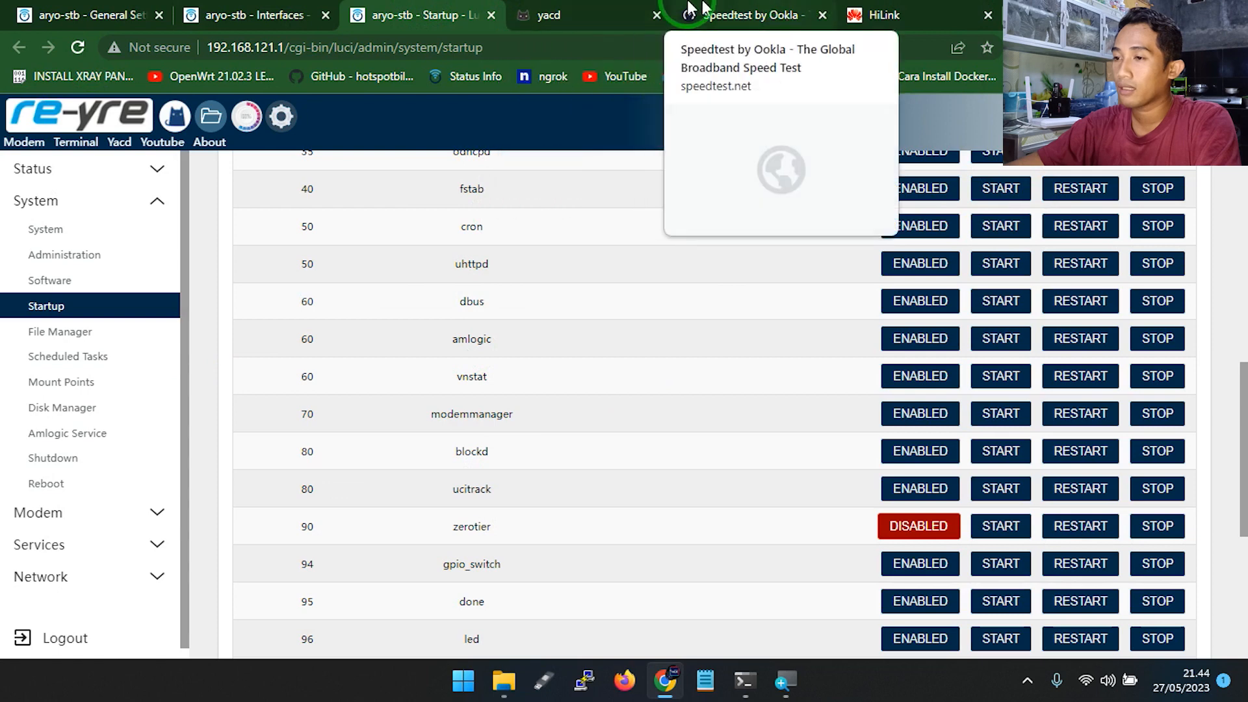
left_click(286, 14)
left_click(40, 15)
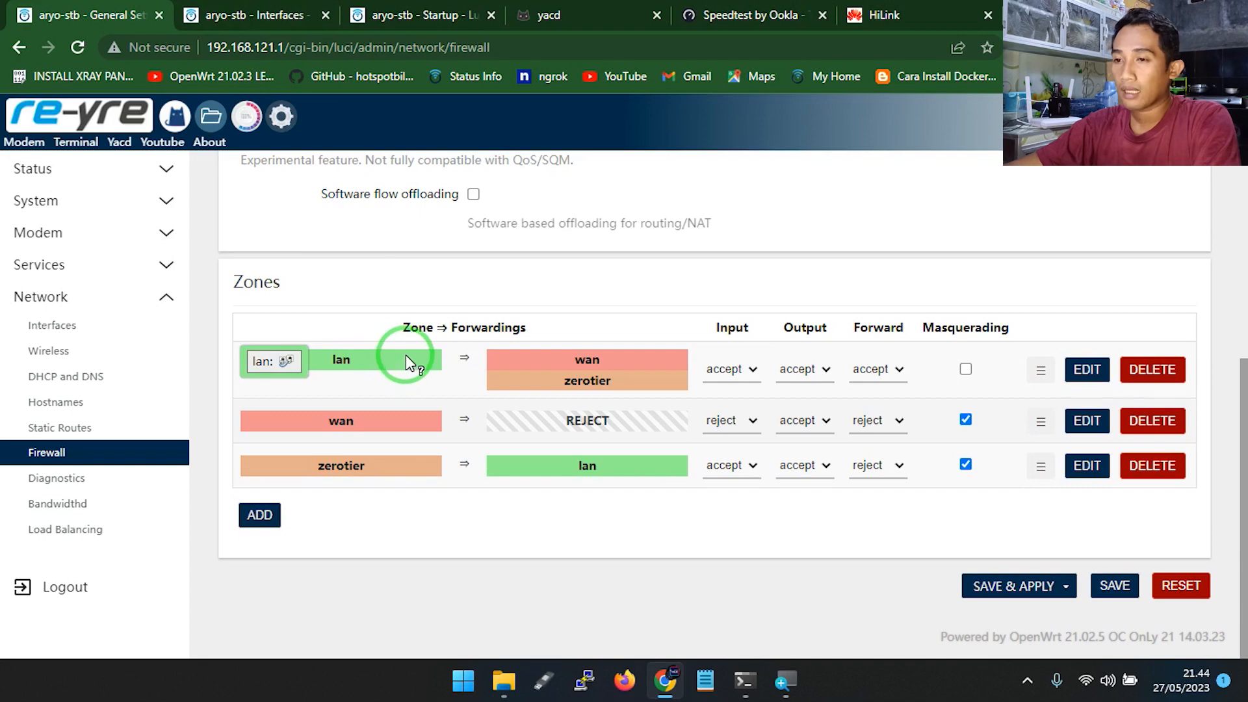
Enable the zerotier service in the local router's startup list and start and restart it
left_click(416, 14)
left_click(897, 524)
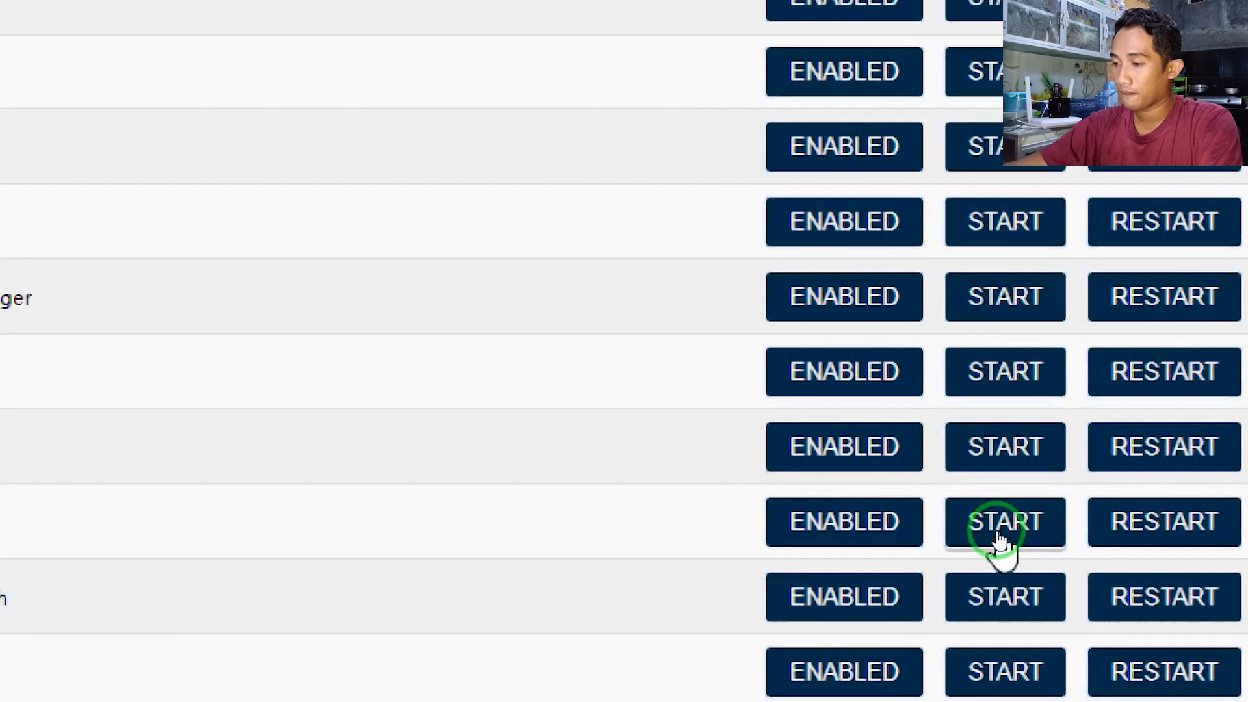
left_click(997, 531)
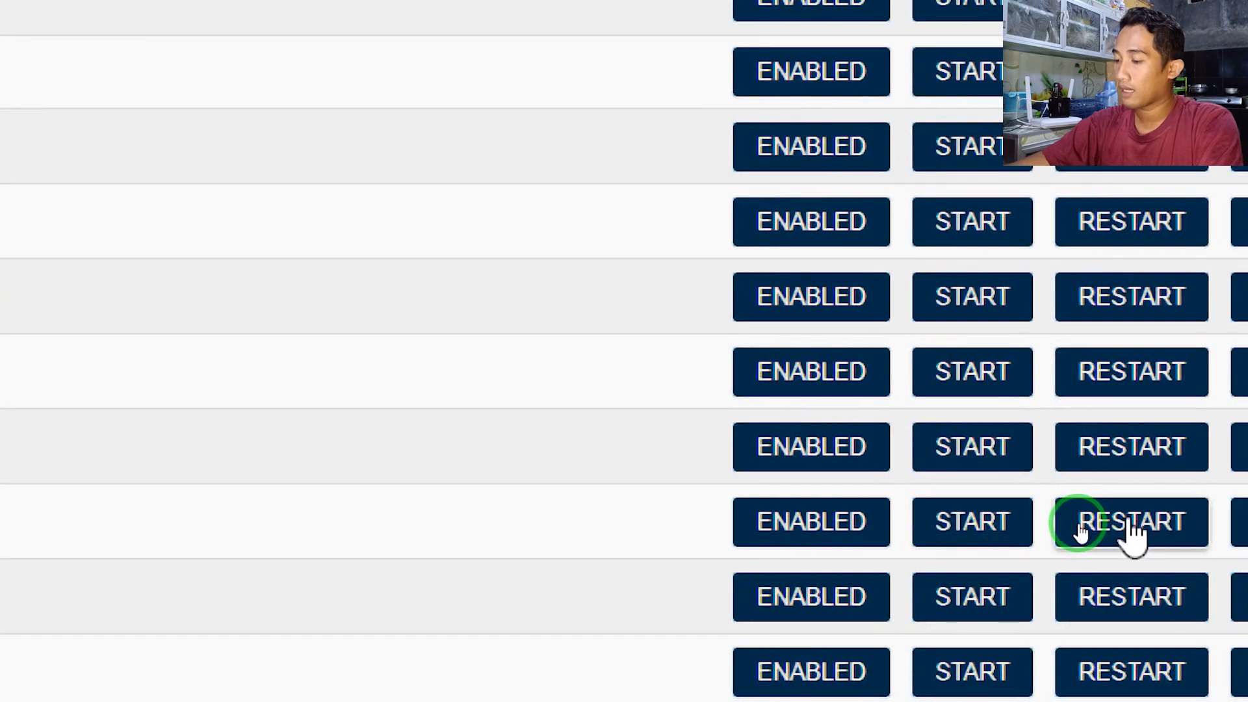
left_click(1064, 528)
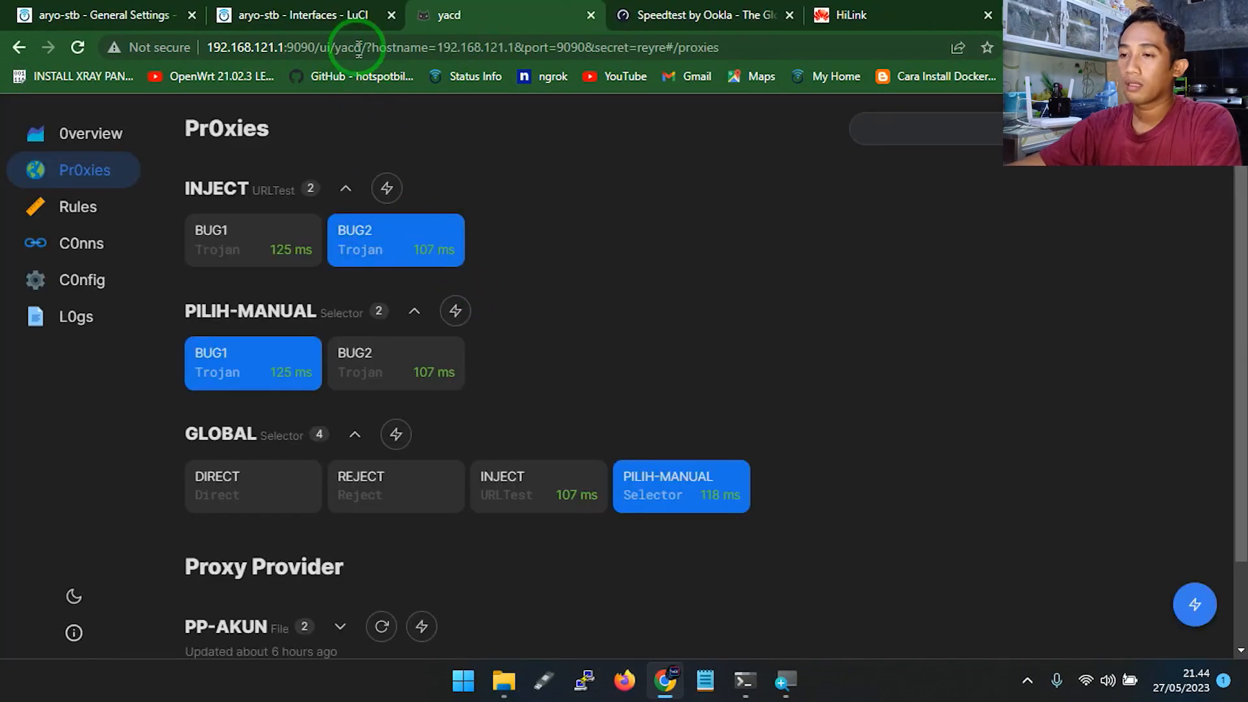
Check the device name of the ZEROTIER interface on the local router's interfaces page
left_click(328, 15)
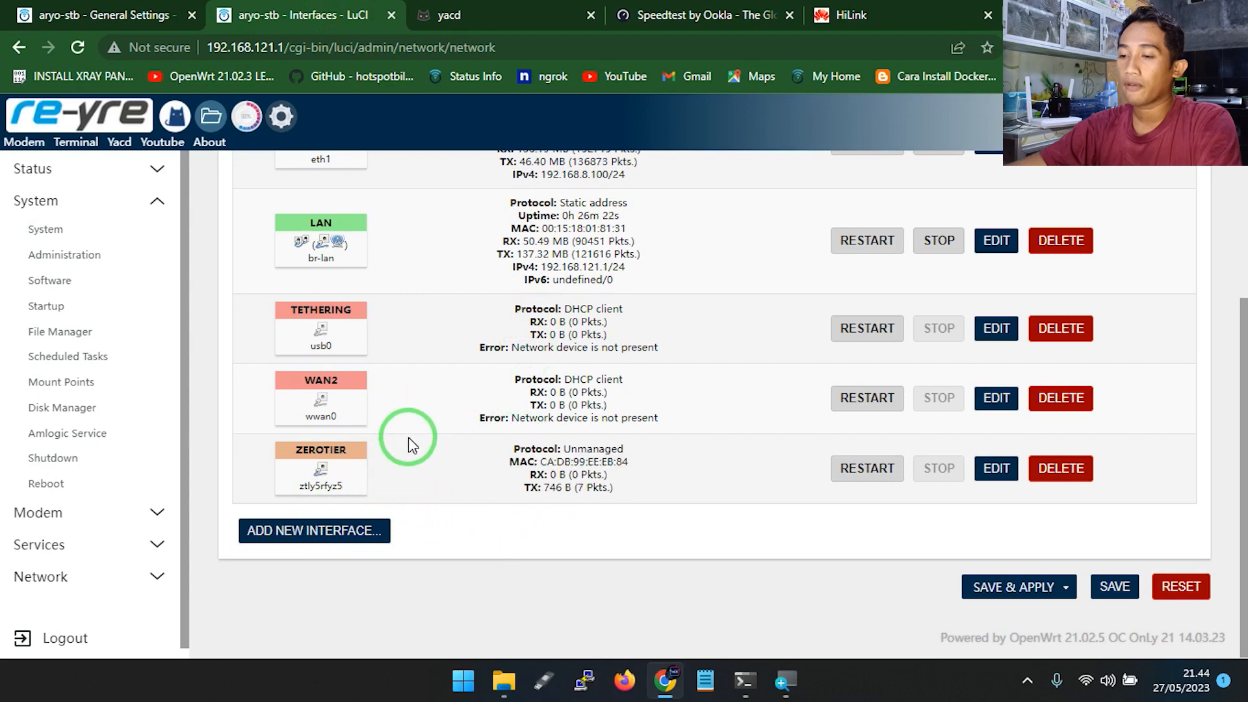
left_click_drag(292, 487, 347, 494)
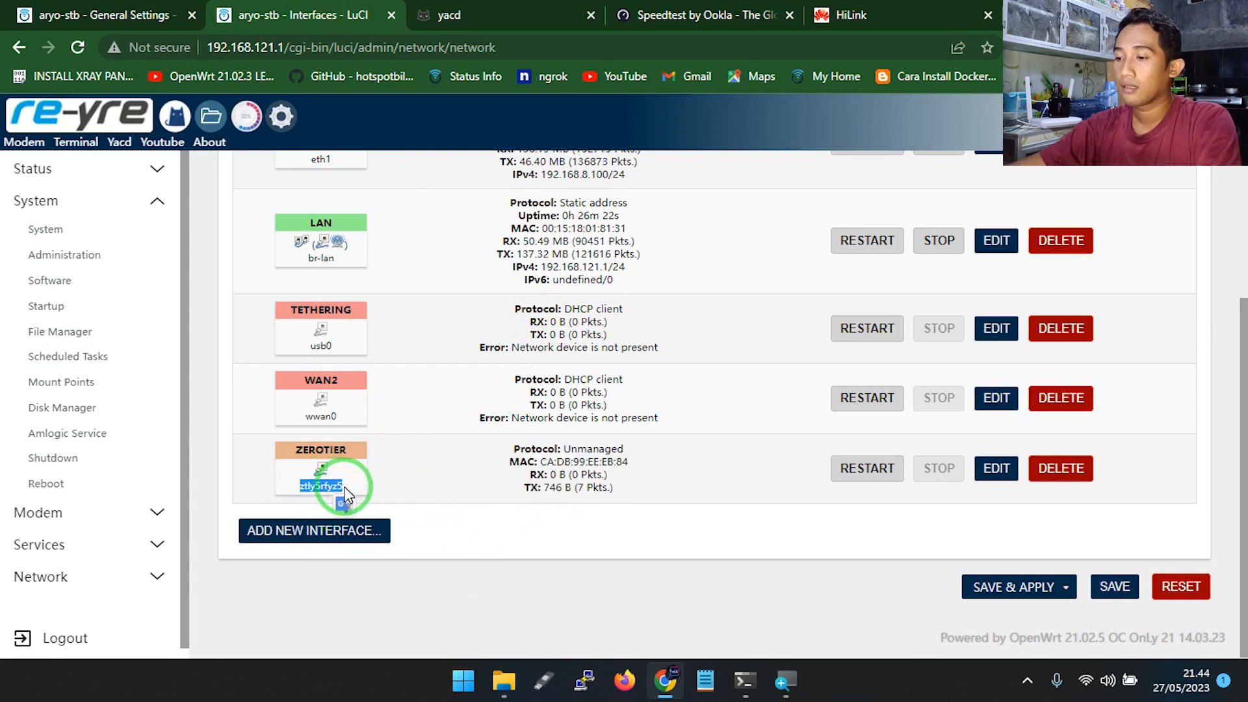
left_click(346, 496)
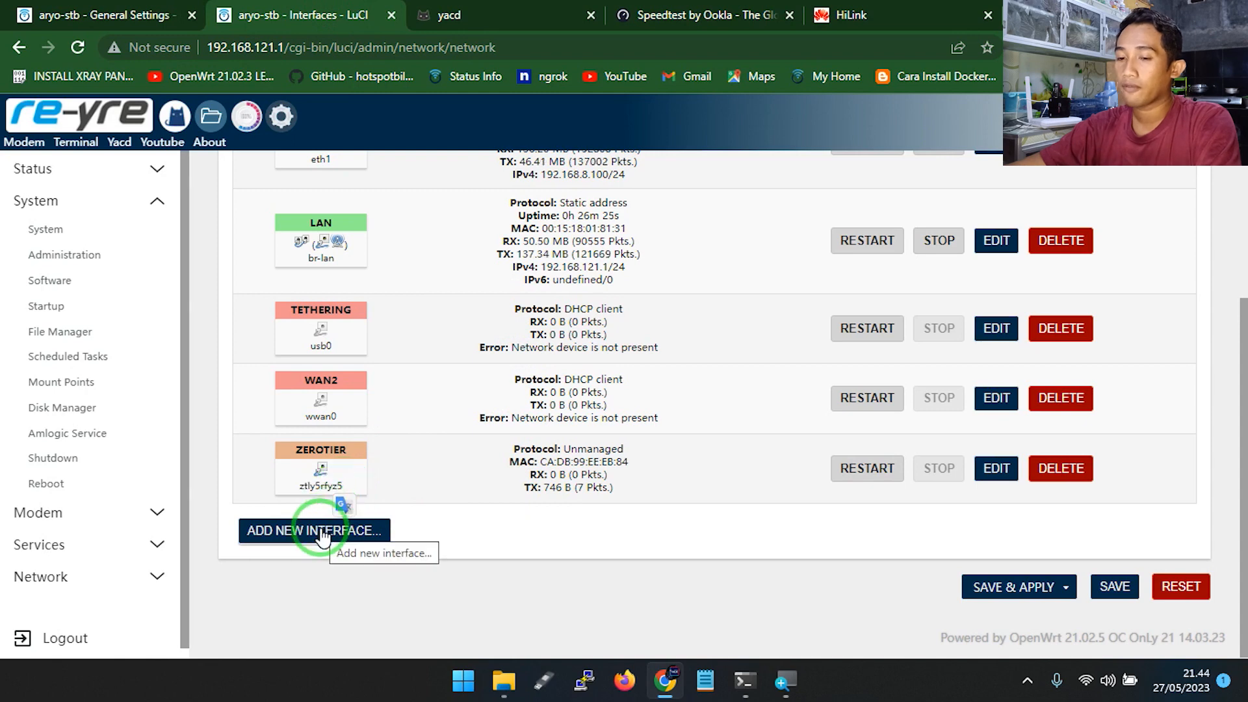
Begin adding a new interface named zerotier2 with the Unmanaged protocol
left_click(321, 533)
left_click(336, 286)
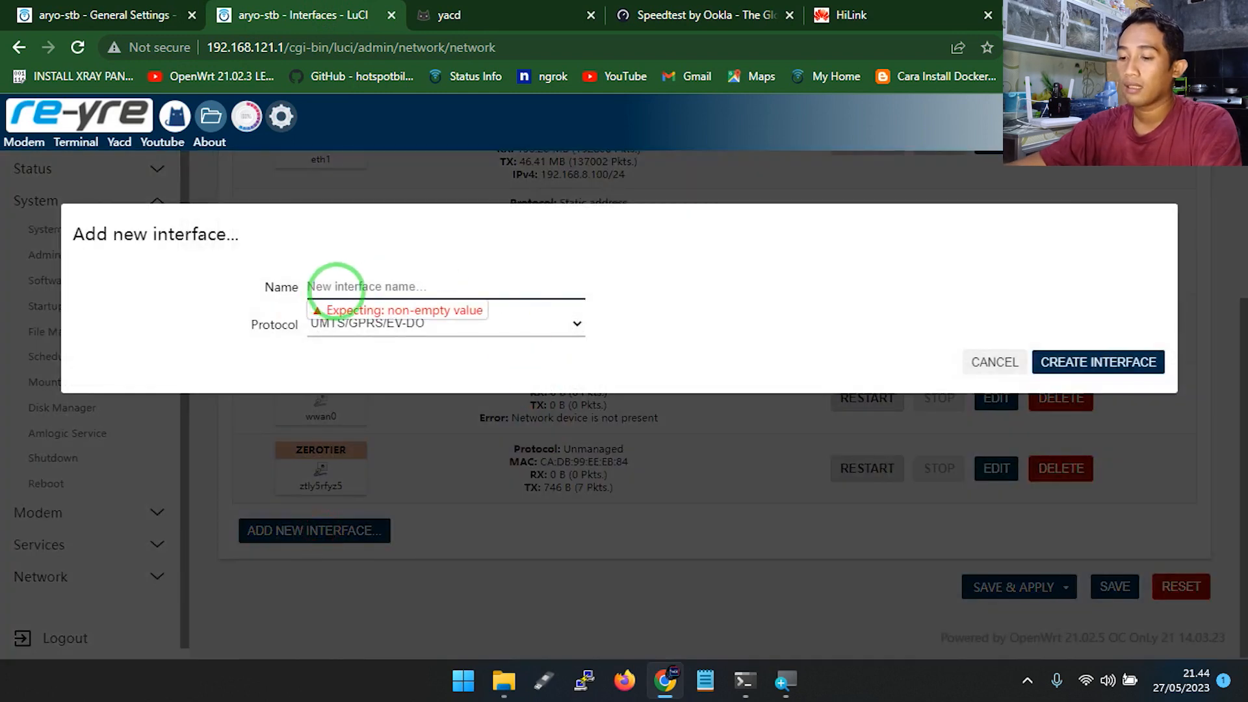
type("zerotier")
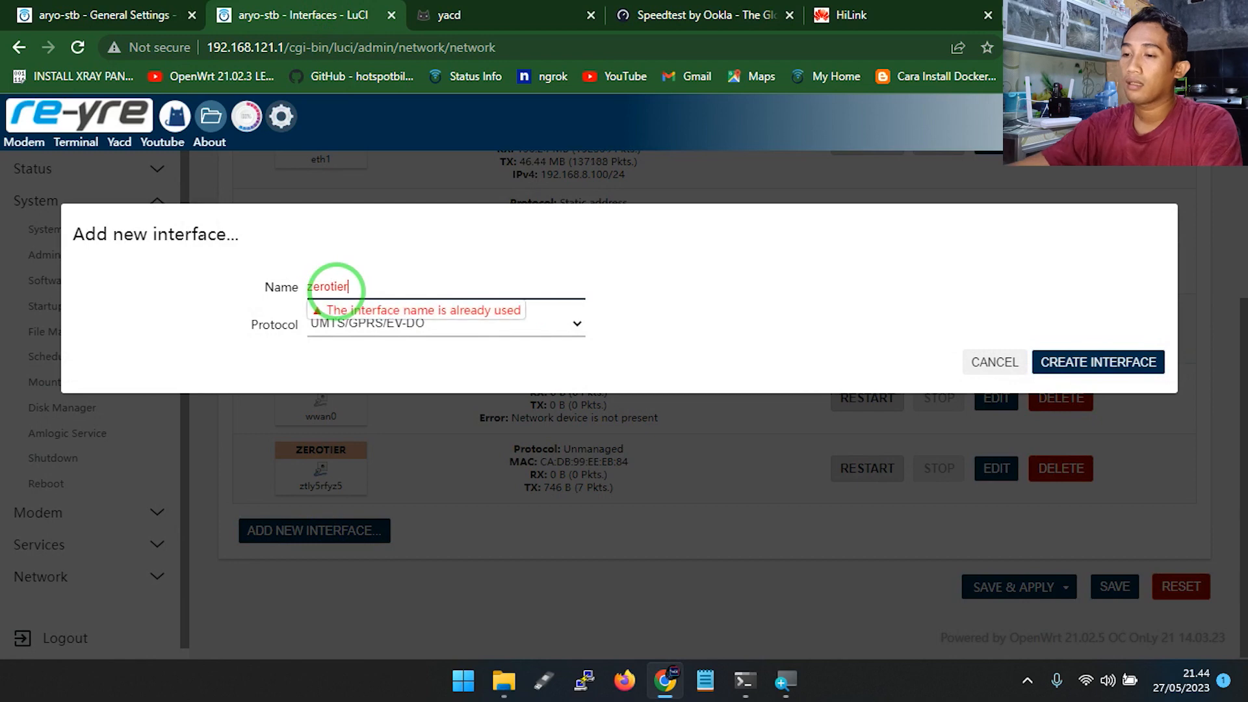
left_click(334, 325)
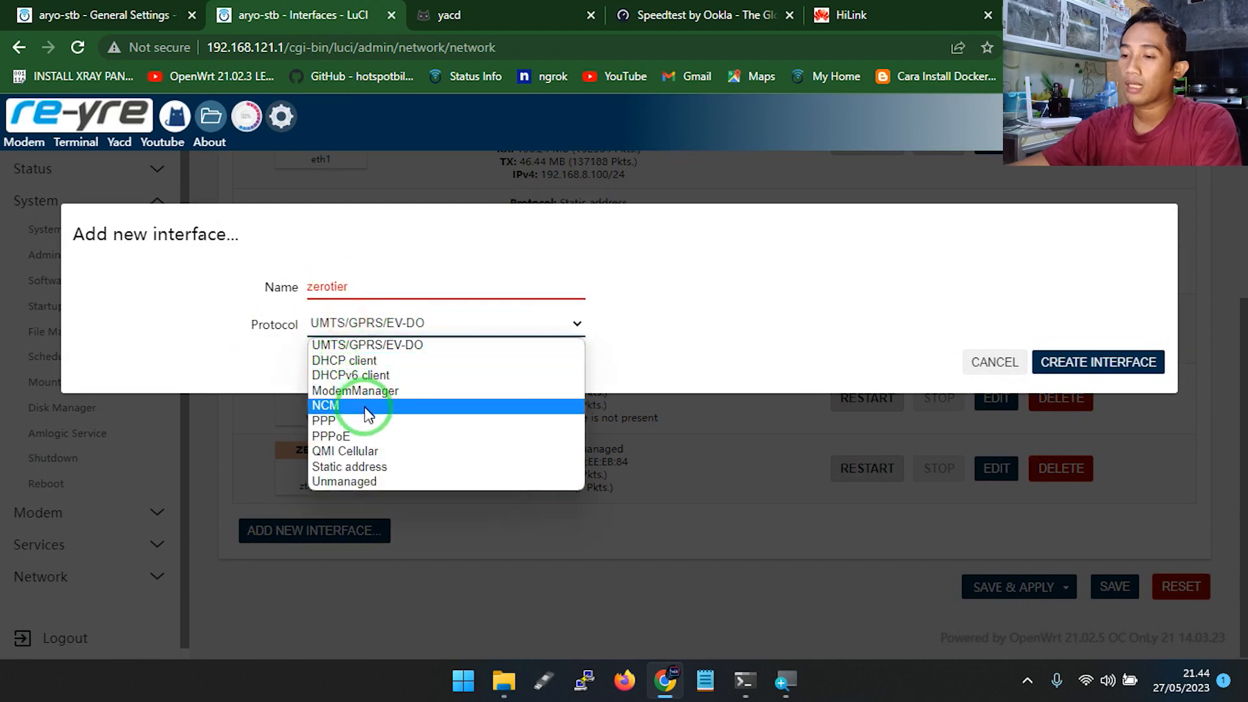
left_click(365, 482)
left_click(367, 287)
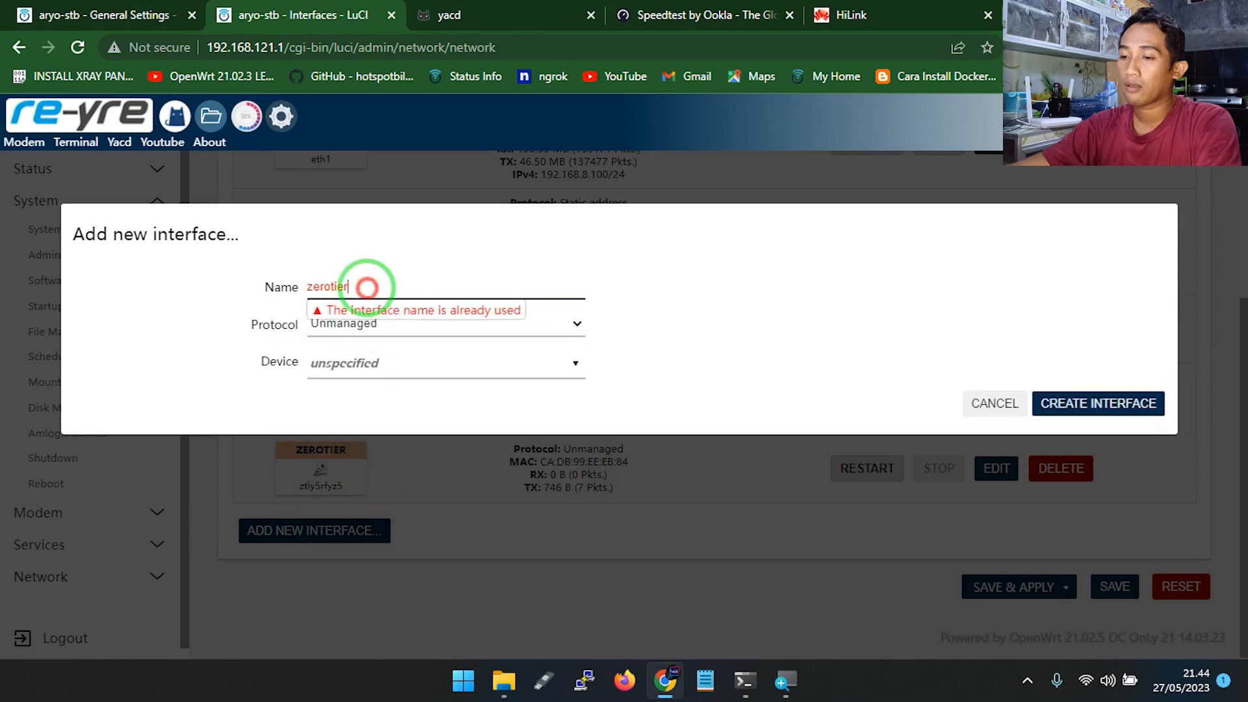
type("2")
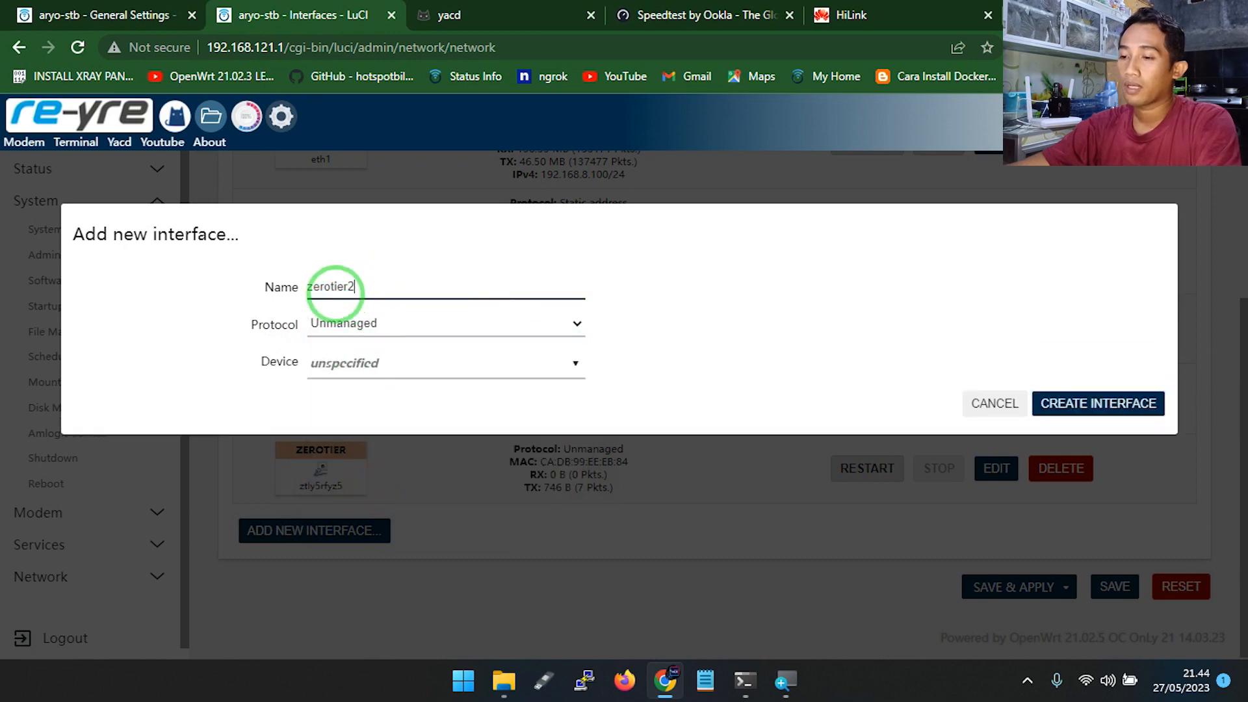
Assign the Ethernet adapter ztly5rfyz5 as the new interface's device and create the interface
left_click(318, 364)
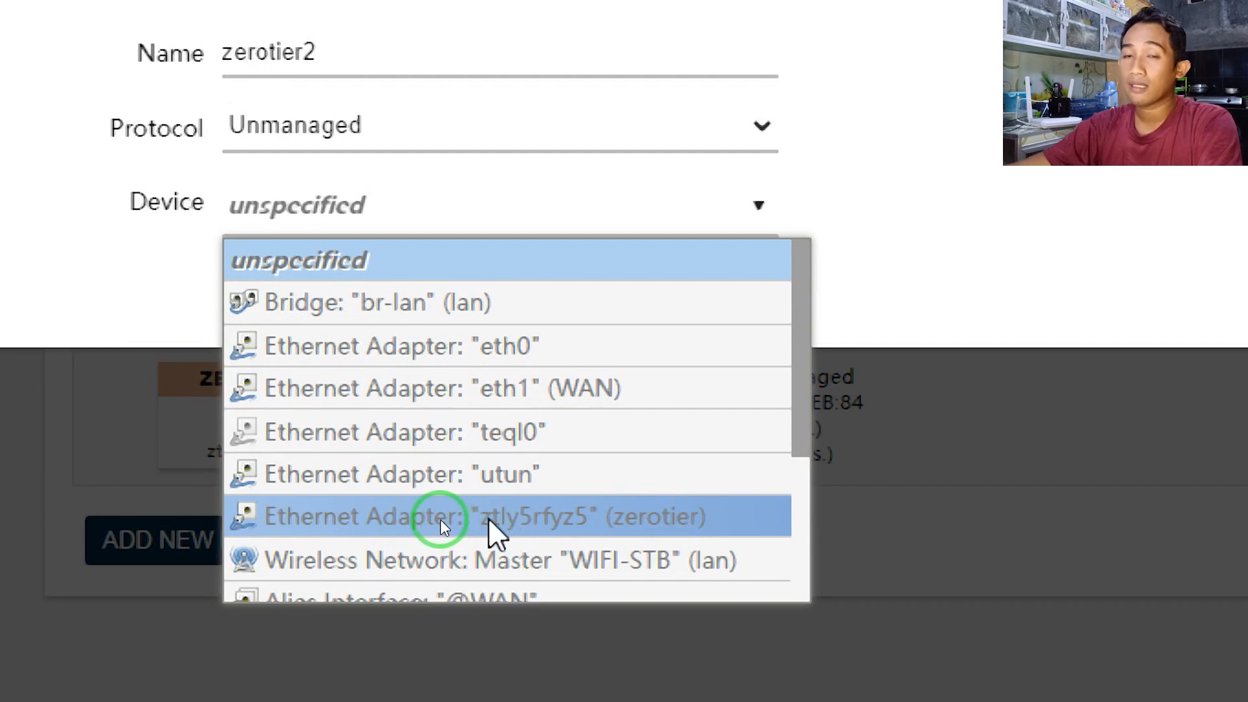
left_click(439, 520)
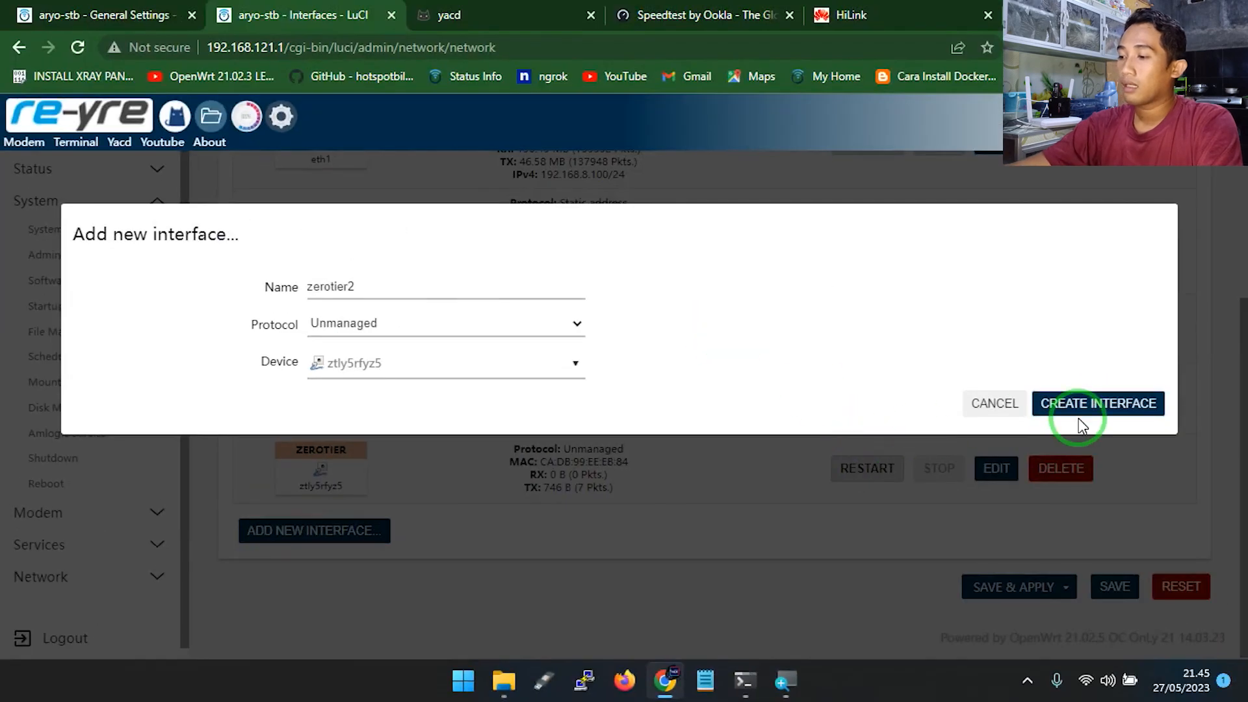
left_click(1081, 422)
Assign the zerotier2 interface to a new firewall zone named zerotier2 and save the interface settings
left_click(336, 286)
left_click(388, 323)
left_click(395, 488)
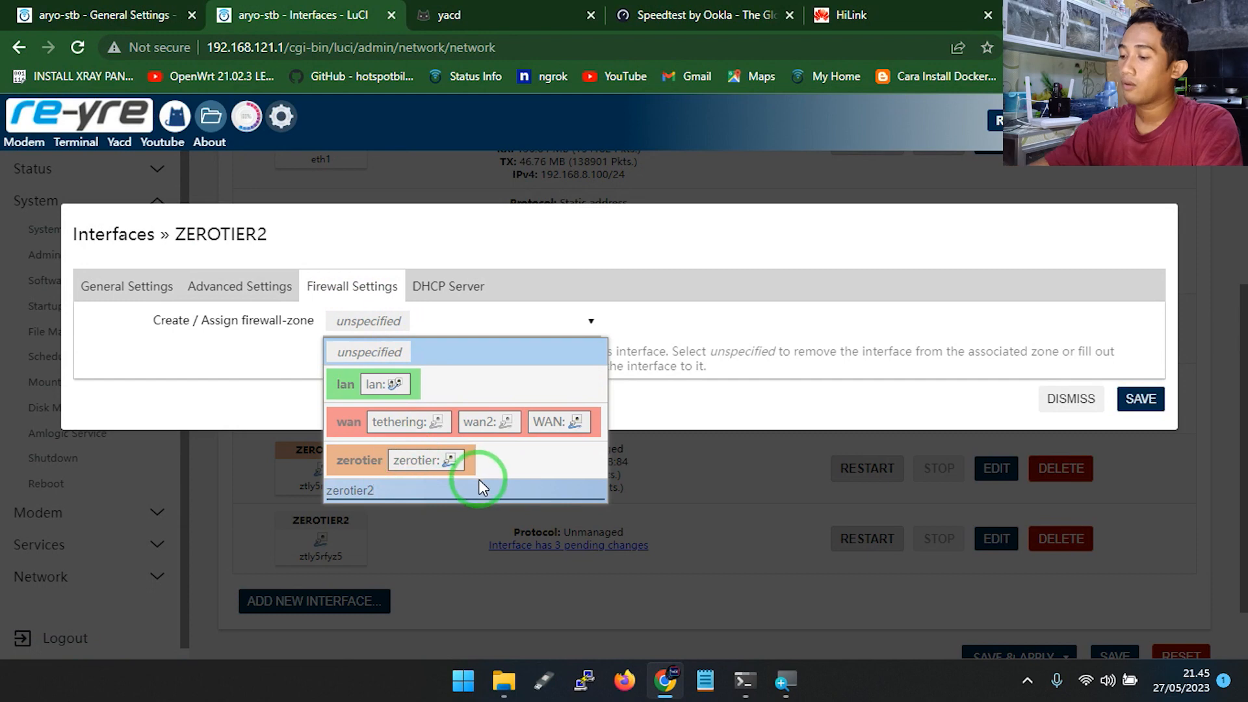
key("Return")
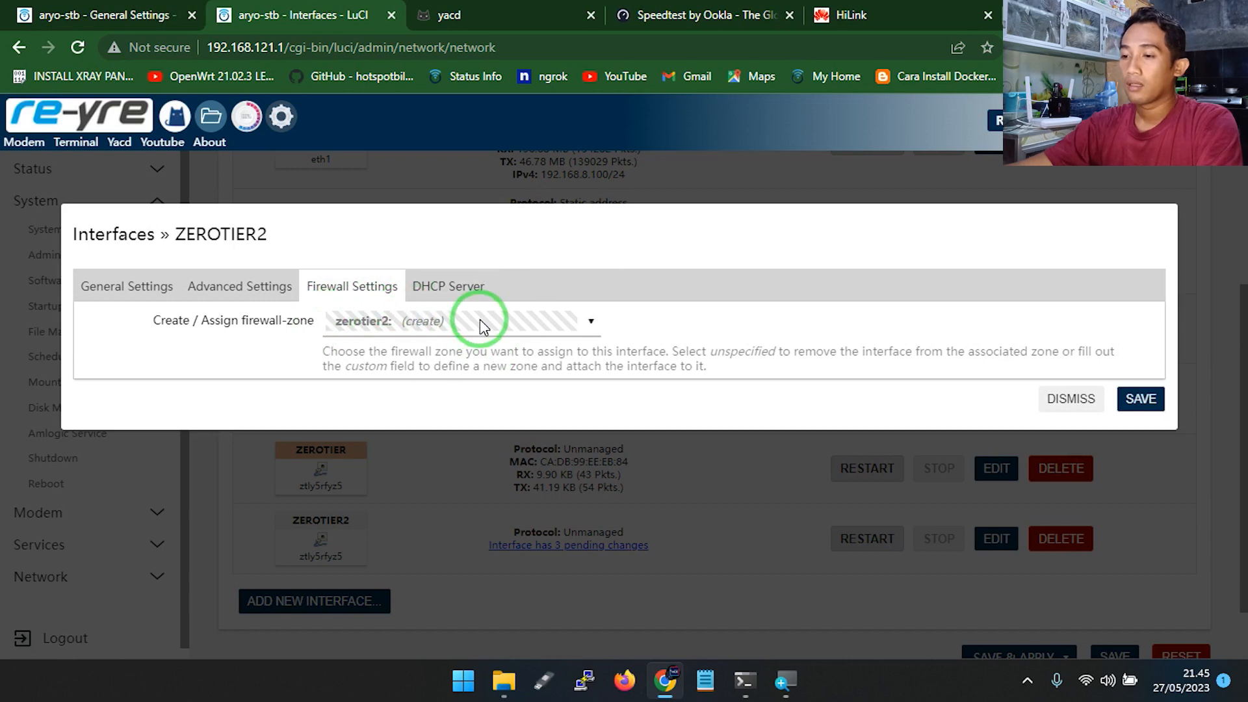
left_click(1139, 398)
Delete the zerotier2 interface and apply the interface changes
left_click(1060, 541)
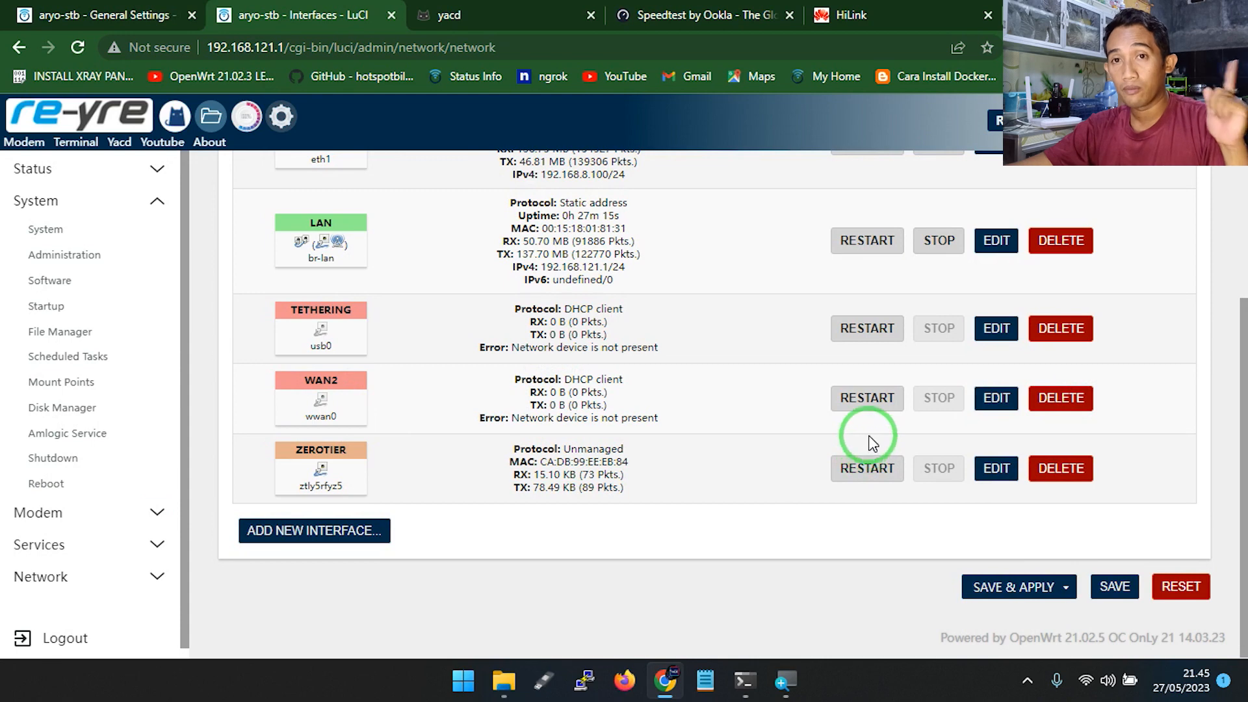
left_click(1020, 593)
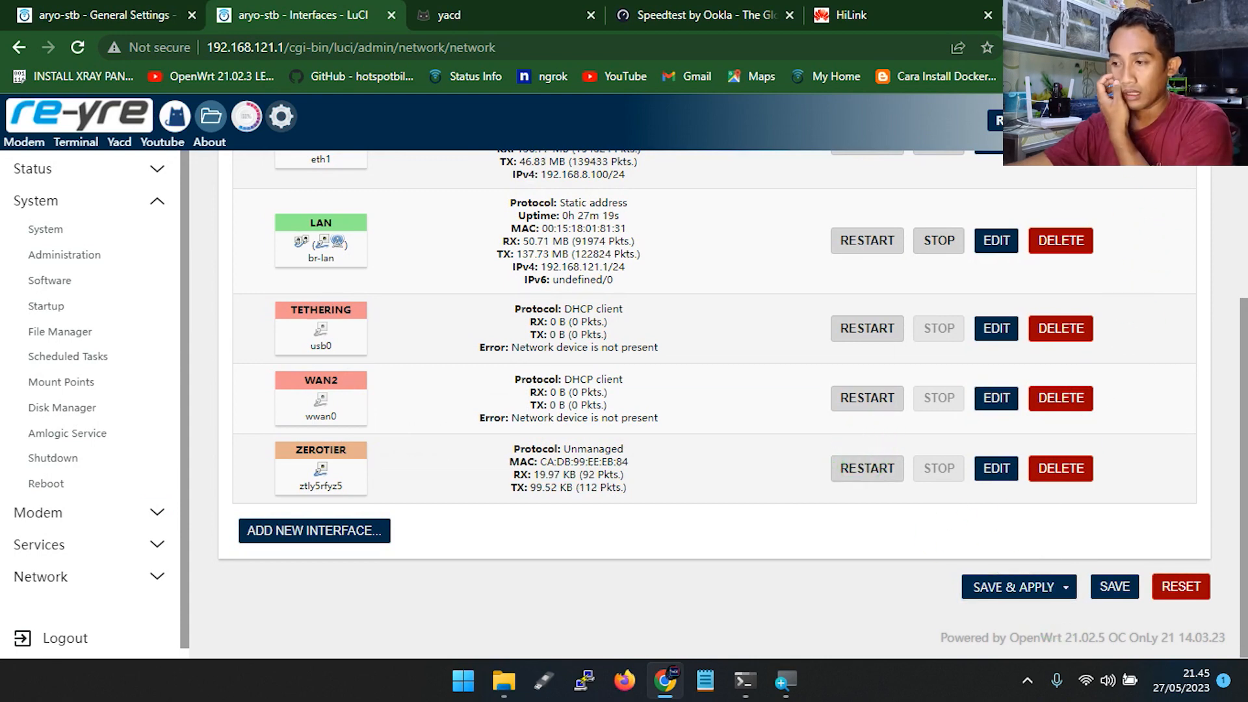
left_click(996, 120)
left_click(835, 524)
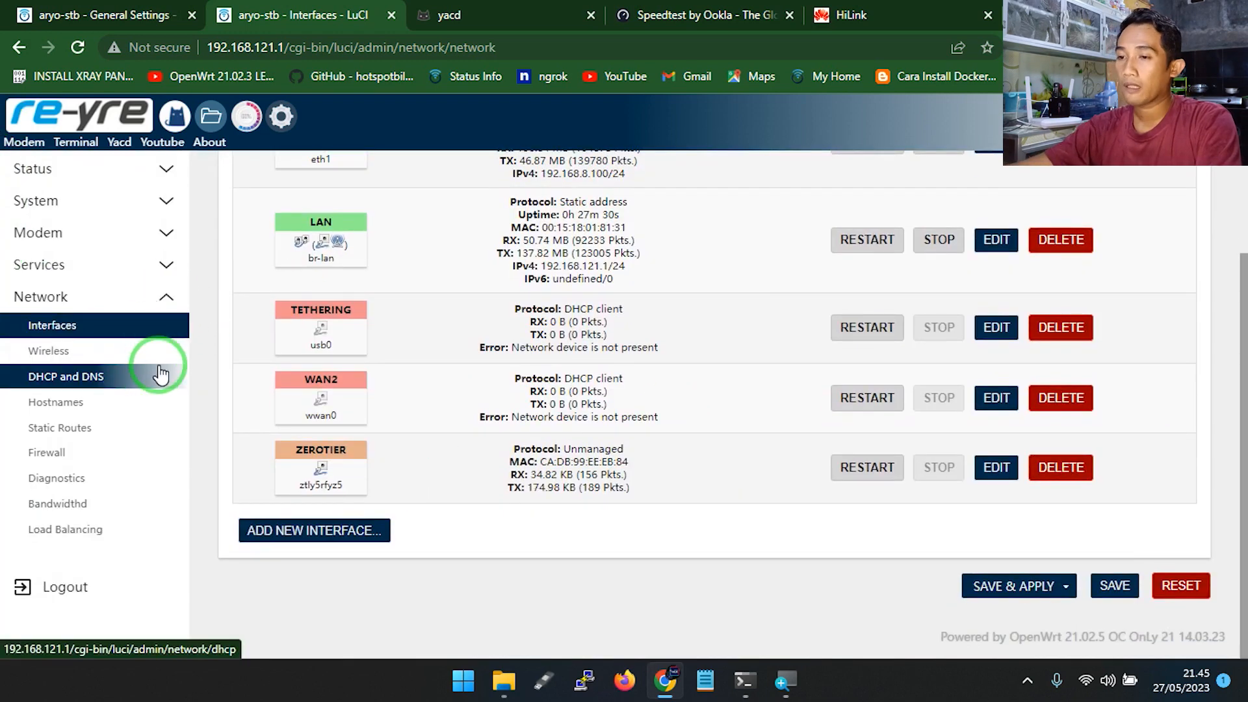
Open the local router's firewall settings at the list of zones
scroll(578, 208, "up", 3)
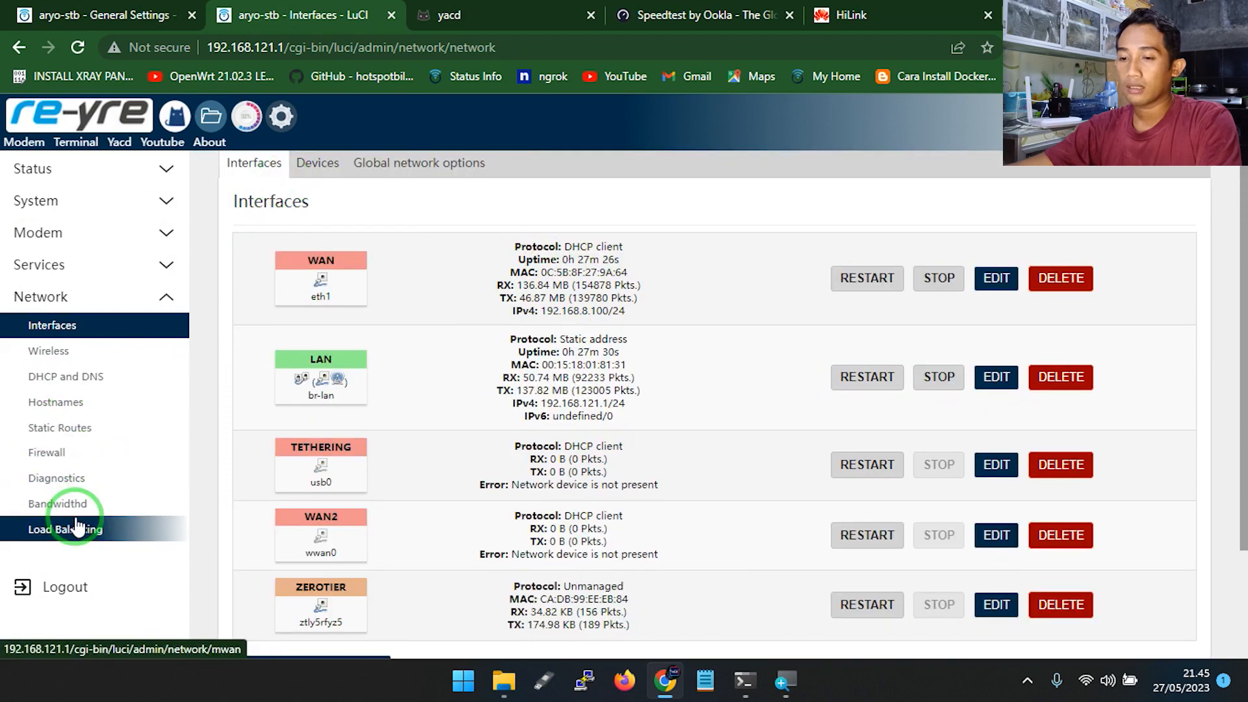
left_click(71, 454)
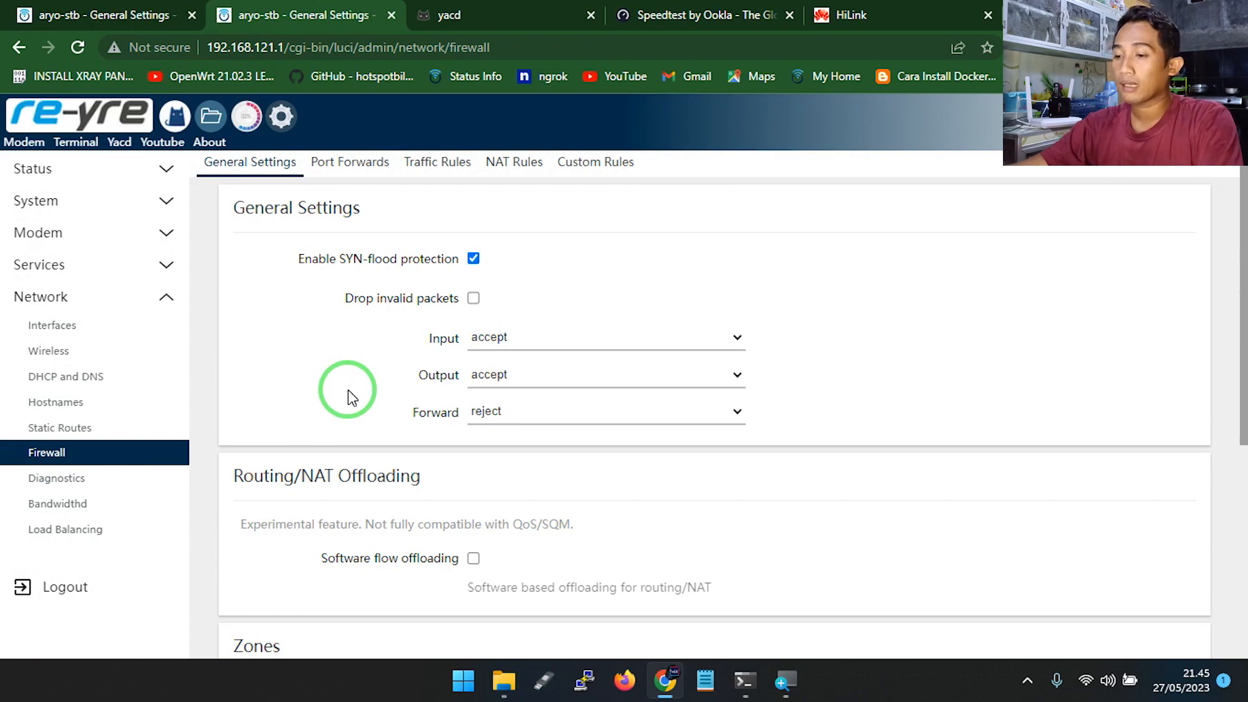
scroll(348, 389, "down", 5)
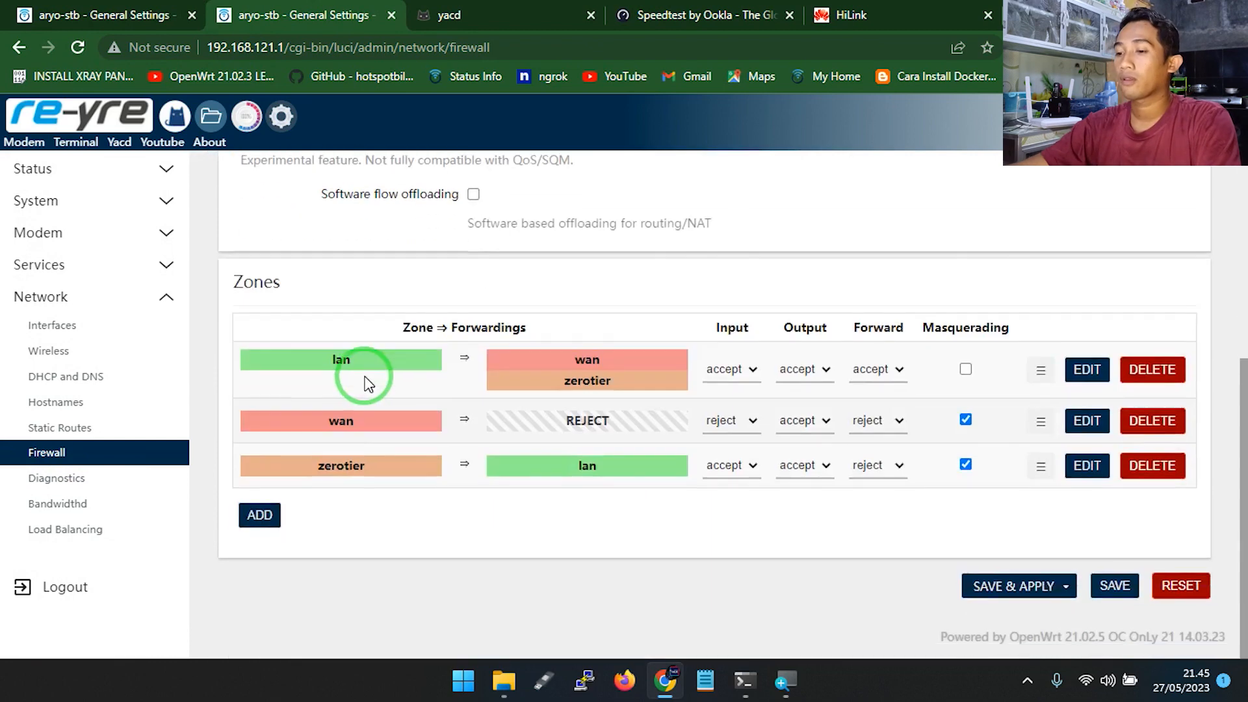
left_click(263, 514)
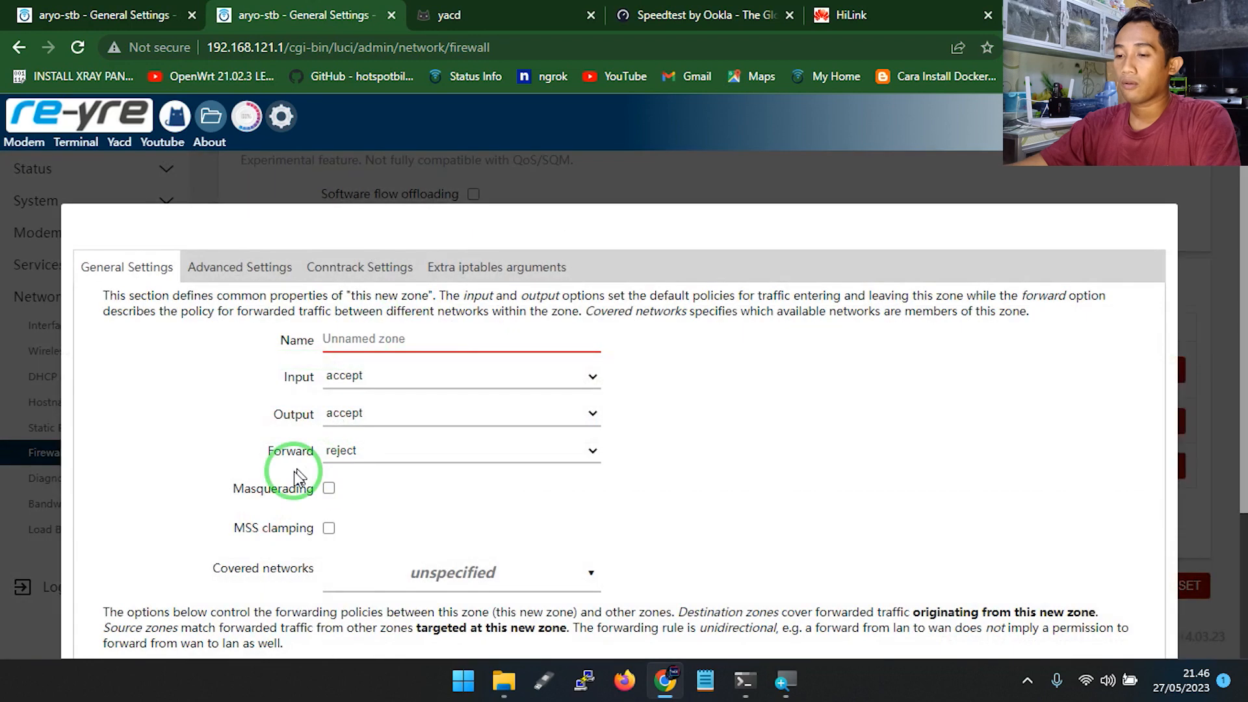
left_click(354, 343)
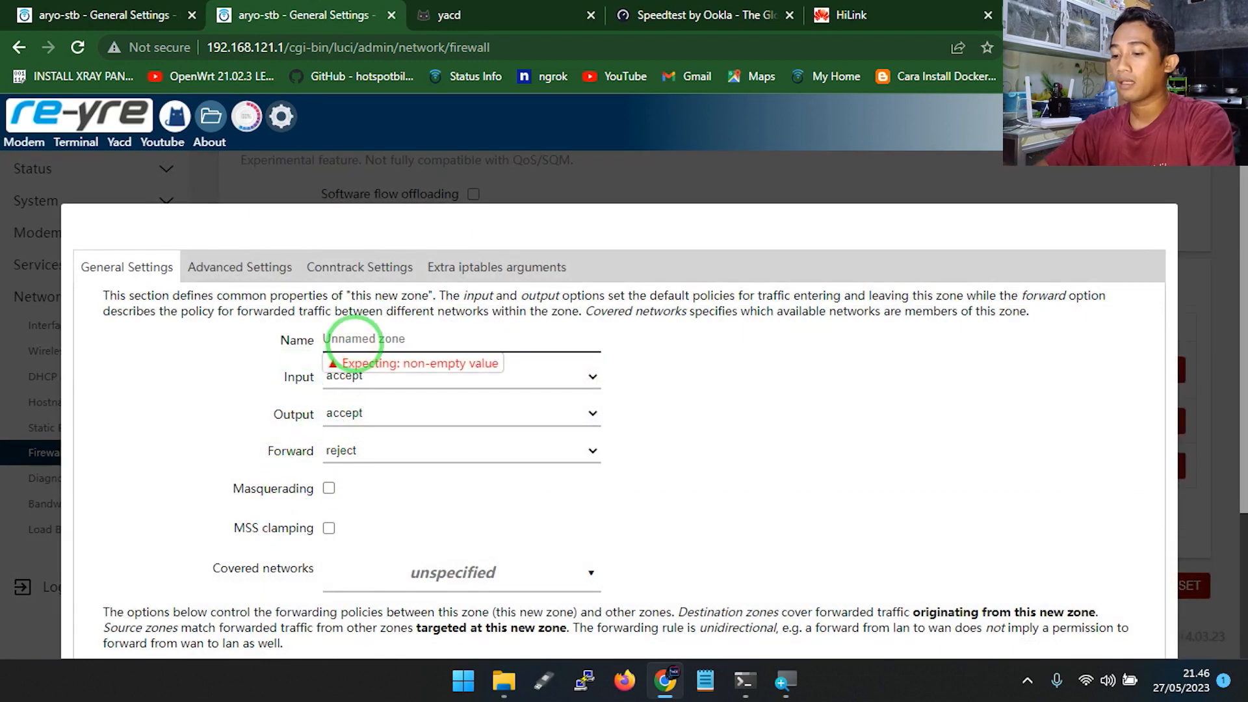
type("z")
type("m")
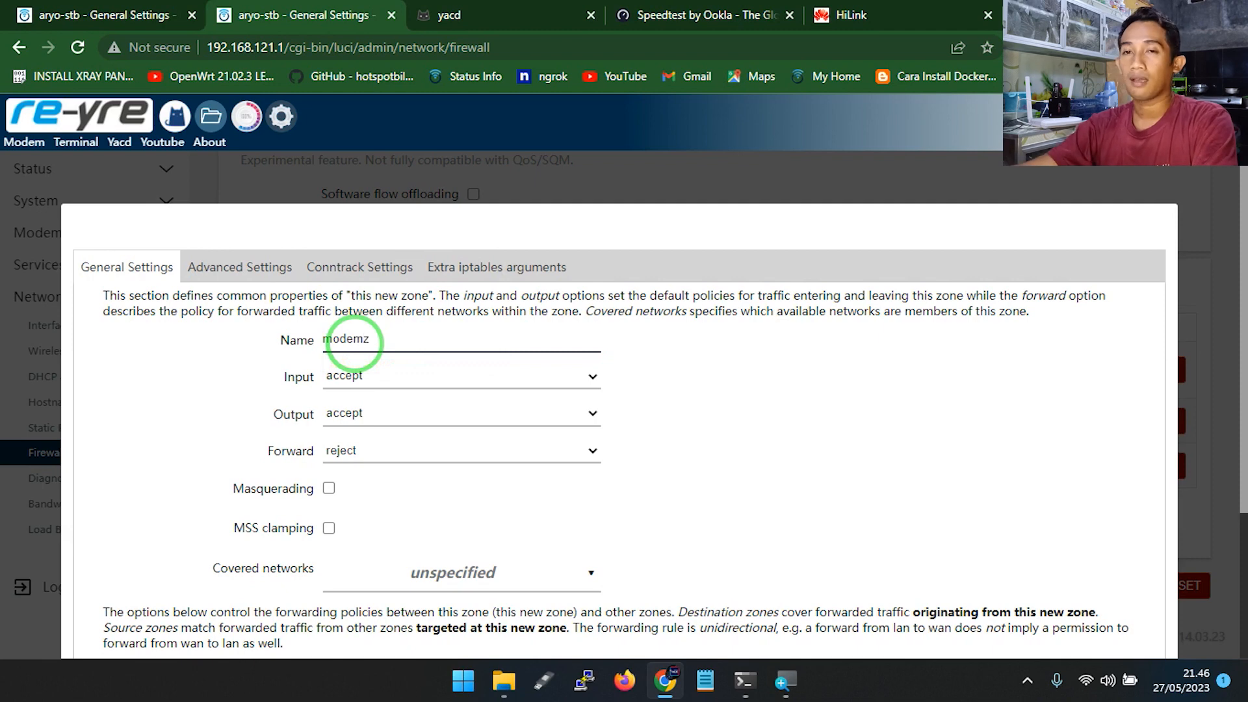
left_click_drag(380, 337, 295, 338)
scroll(962, 559, "down", 3)
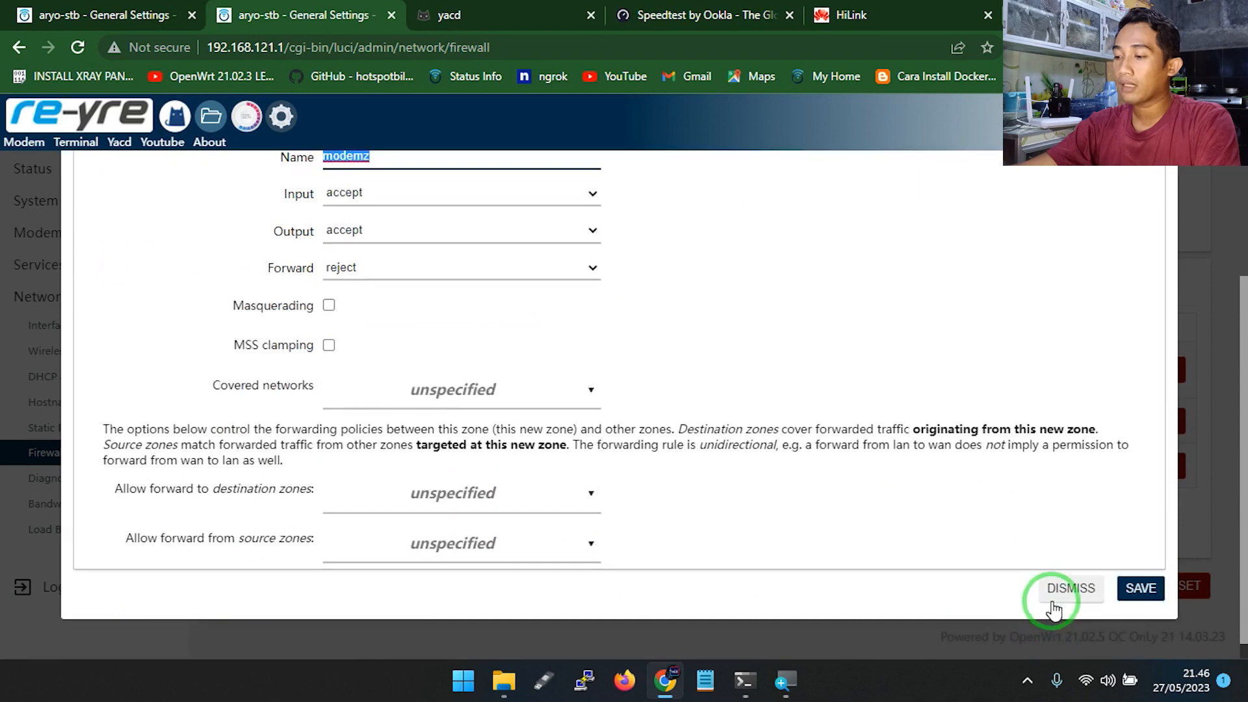
left_click(1053, 608)
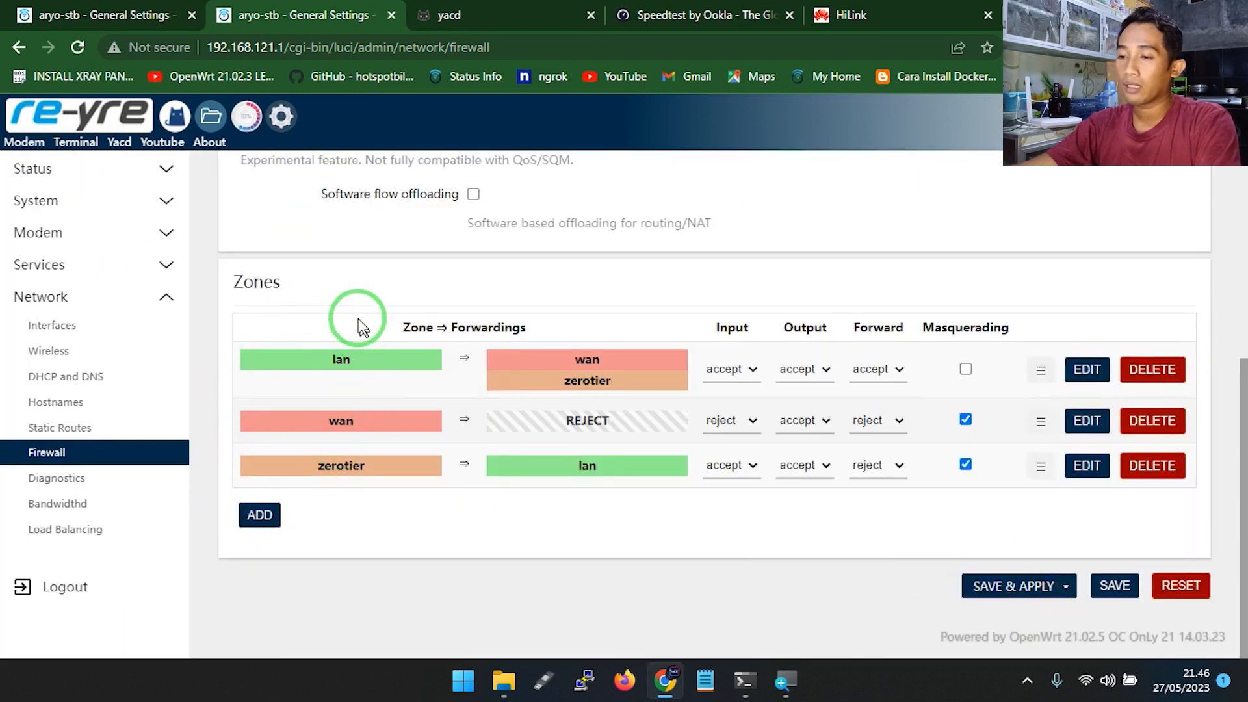
left_click_drag(347, 349, 338, 370)
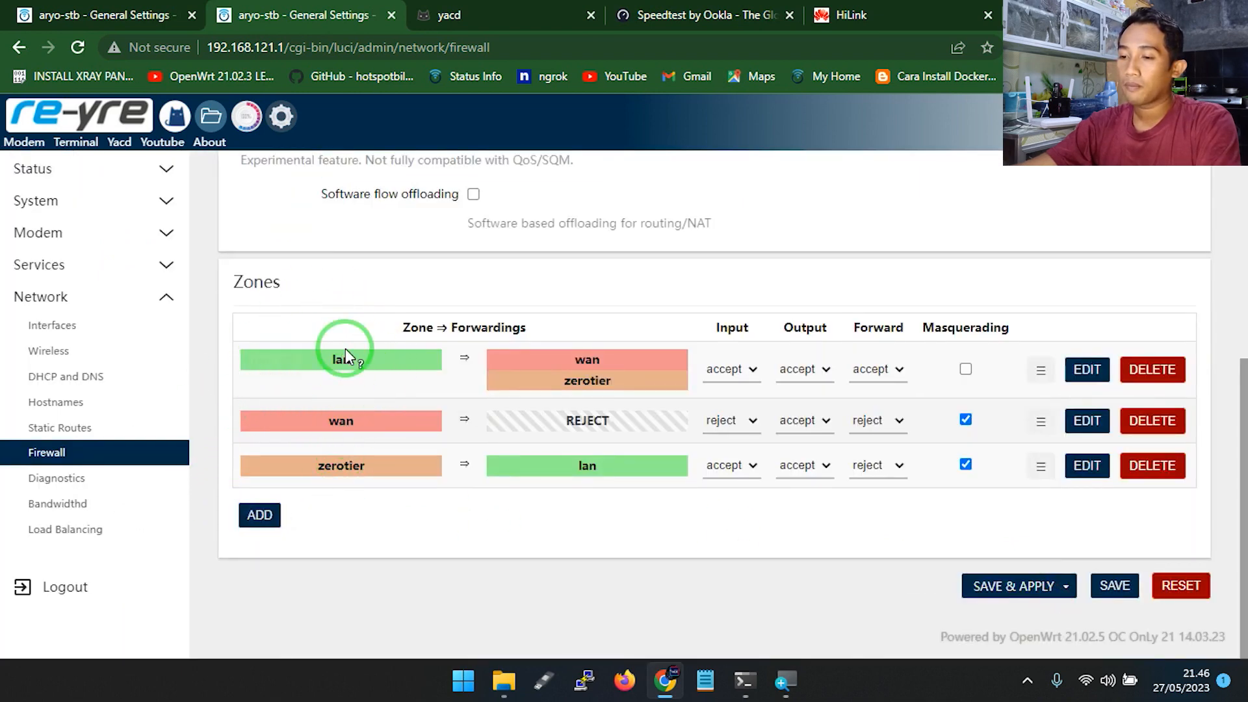
Begin adding a firewall zone named modemz with masquerading enabled
left_click(256, 524)
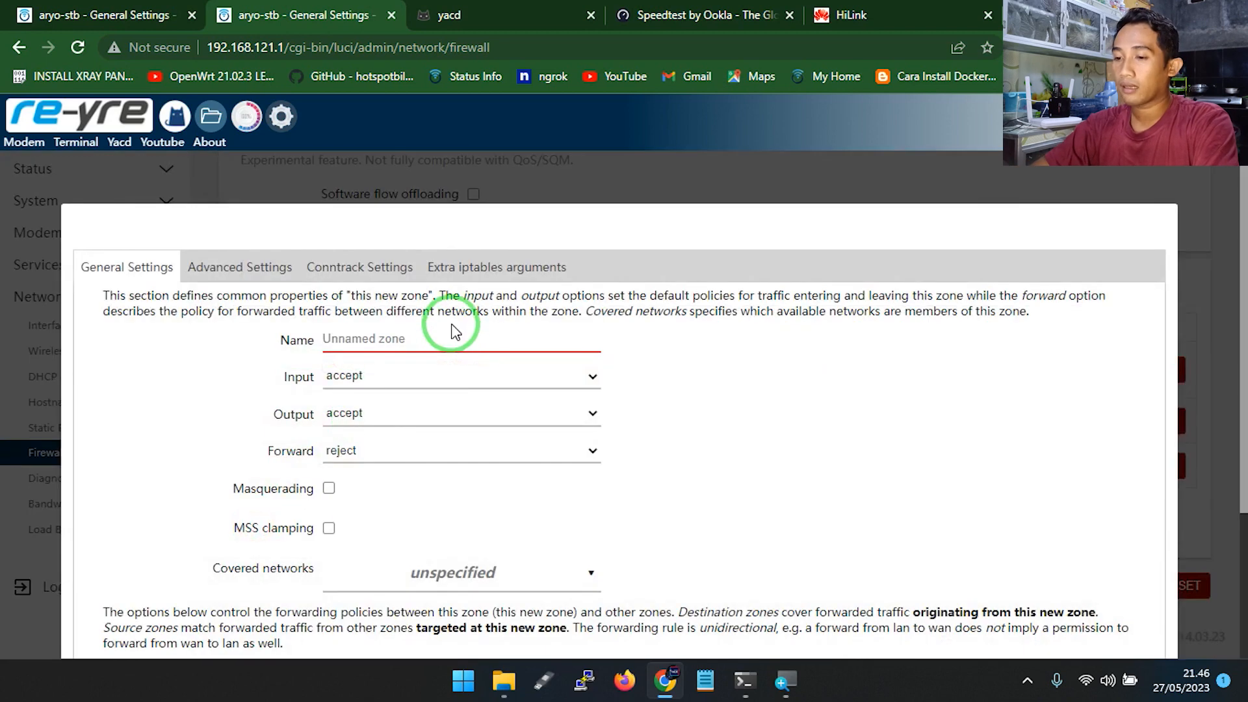
left_click(440, 342)
type("modemz")
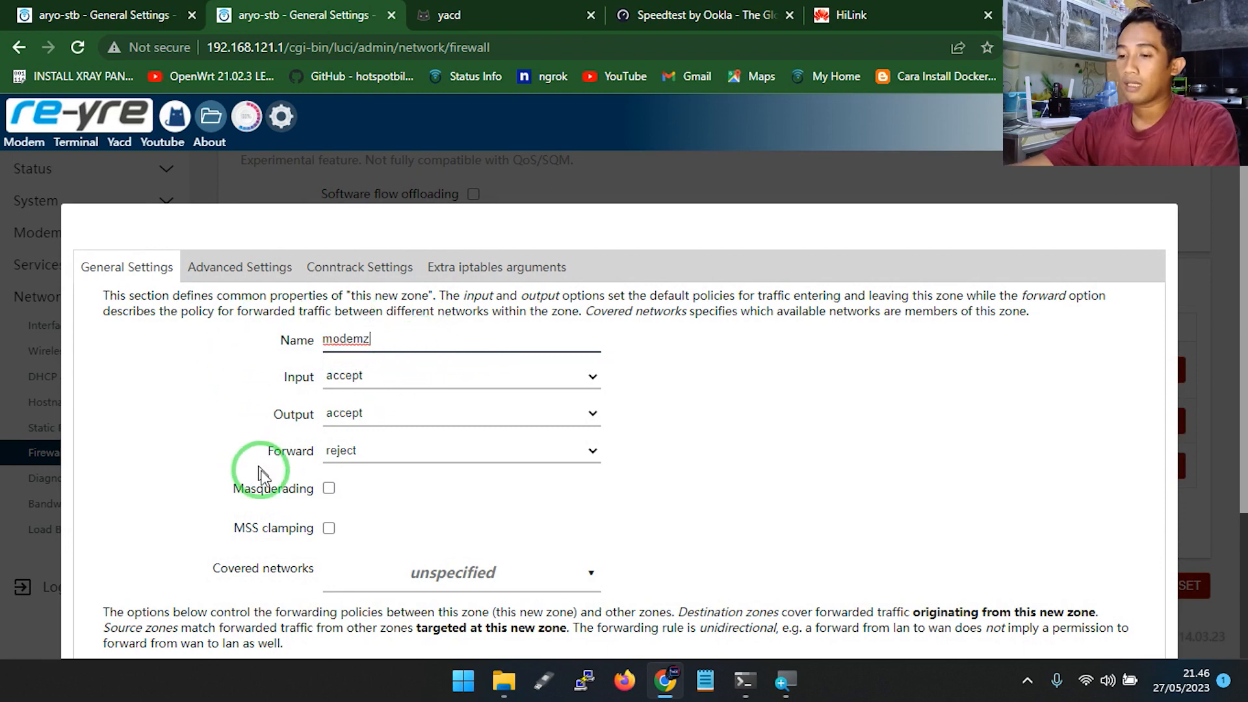
left_click_drag(244, 488, 329, 496)
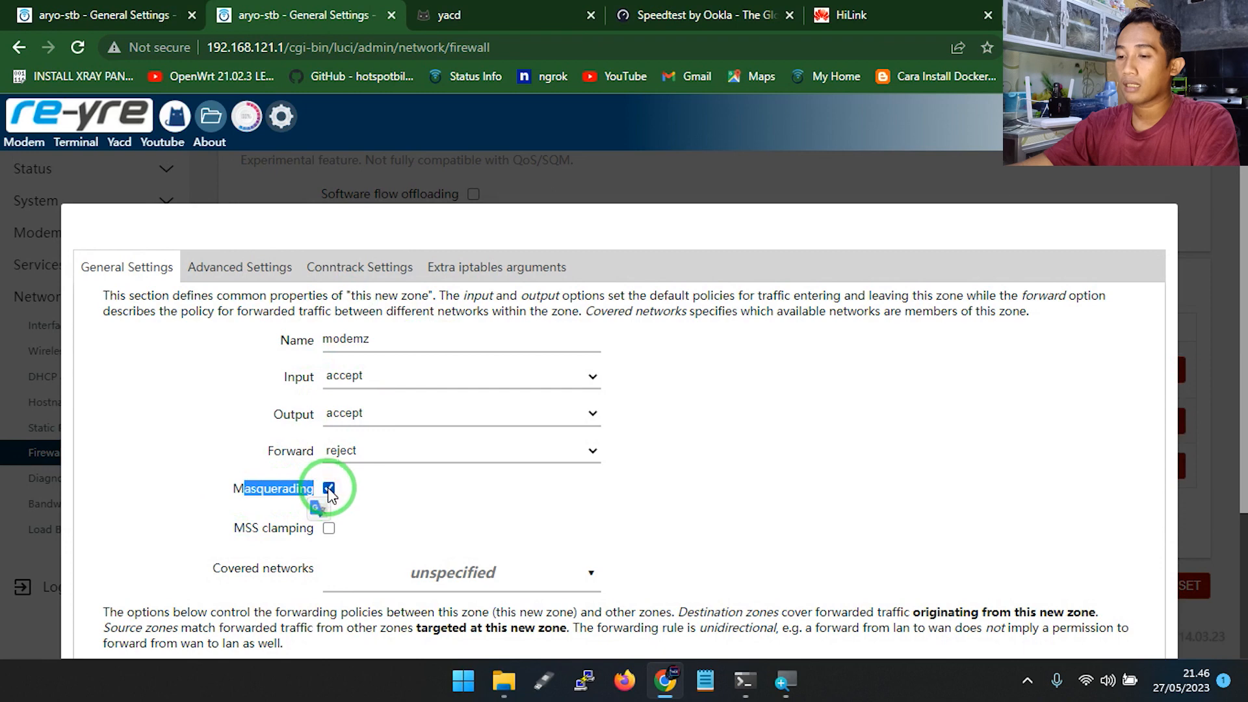
left_click(344, 492)
Set zerotier as the covered network of the modemz zone
scroll(487, 510, "down", 3)
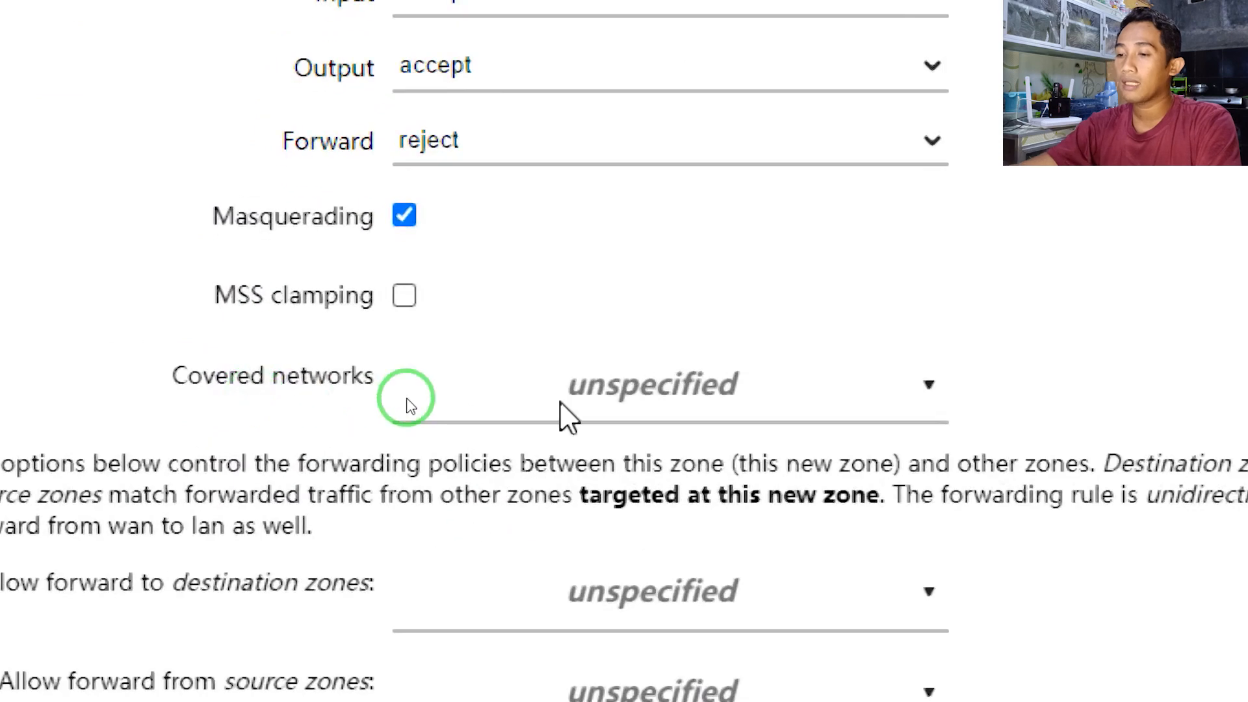
left_click(361, 386)
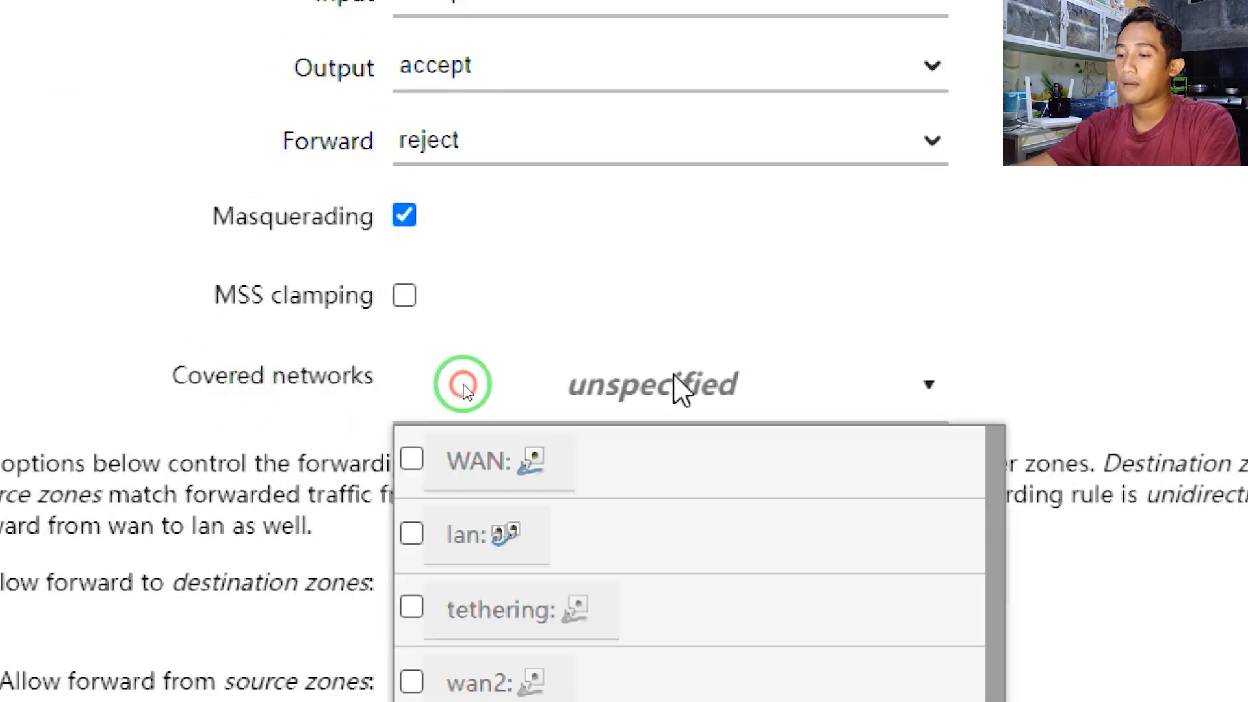
scroll(560, 605, "down", 1)
scroll(591, 631, "up", 1)
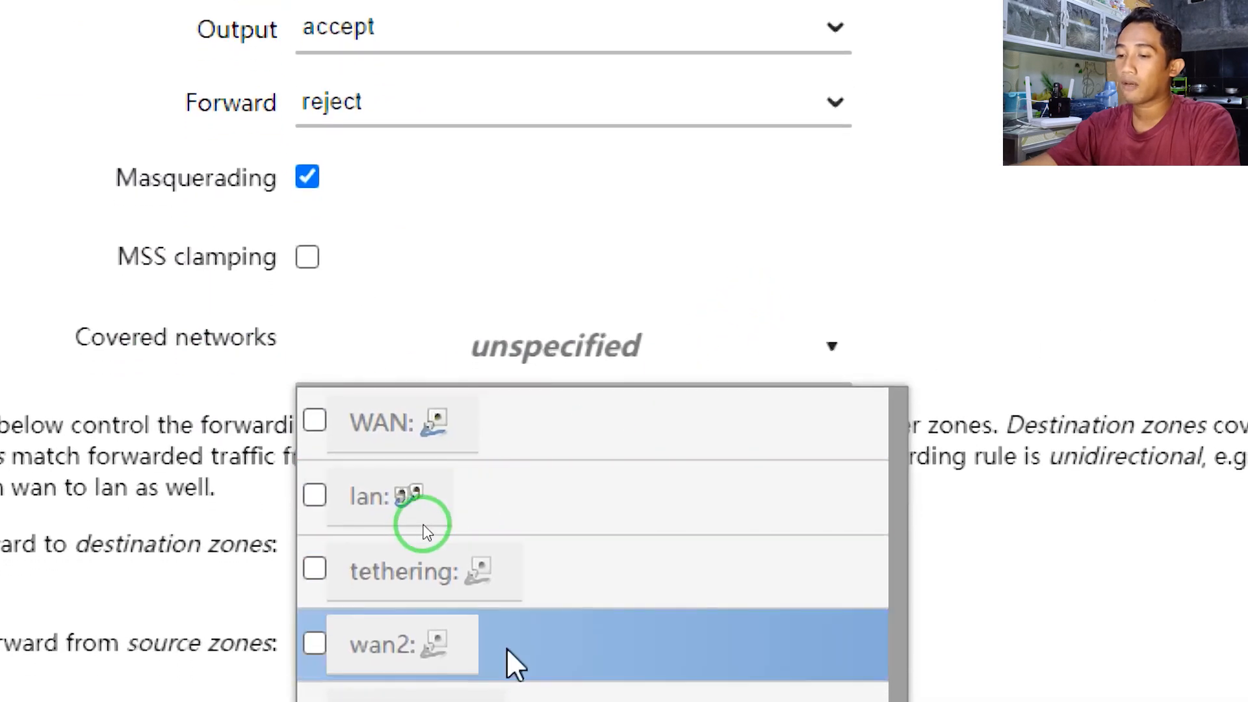
scroll(572, 565, "down", 1)
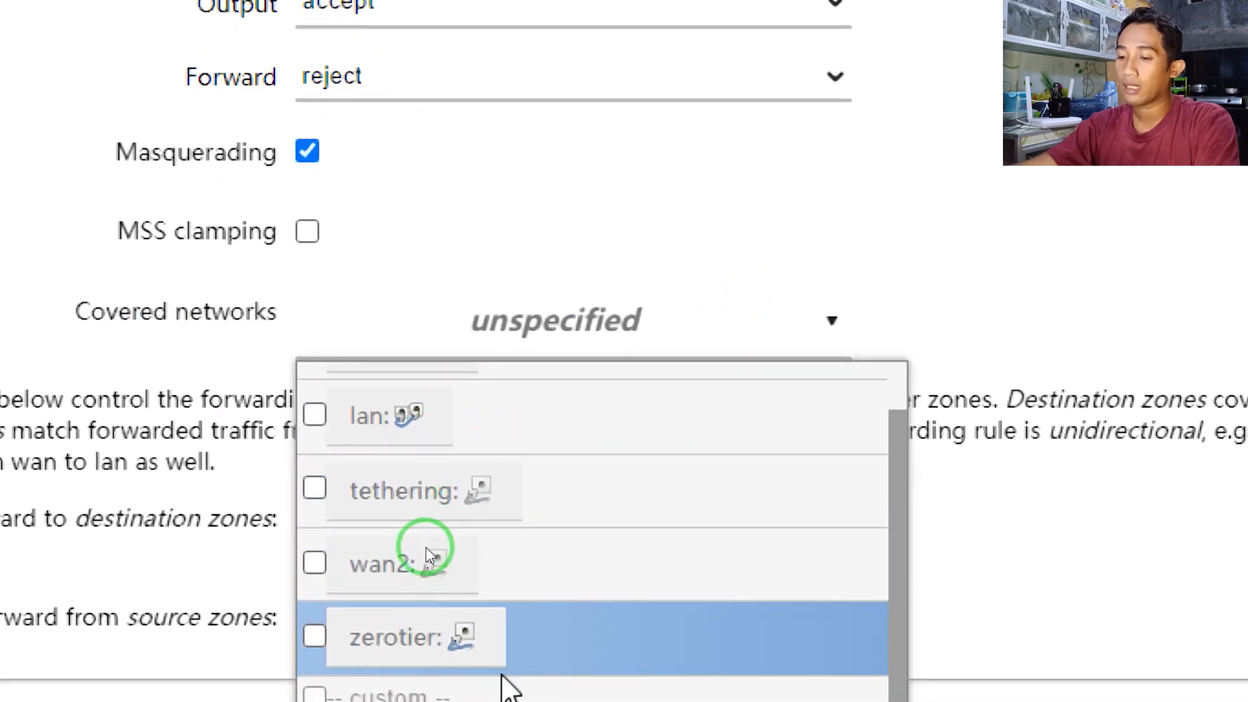
left_click(313, 637)
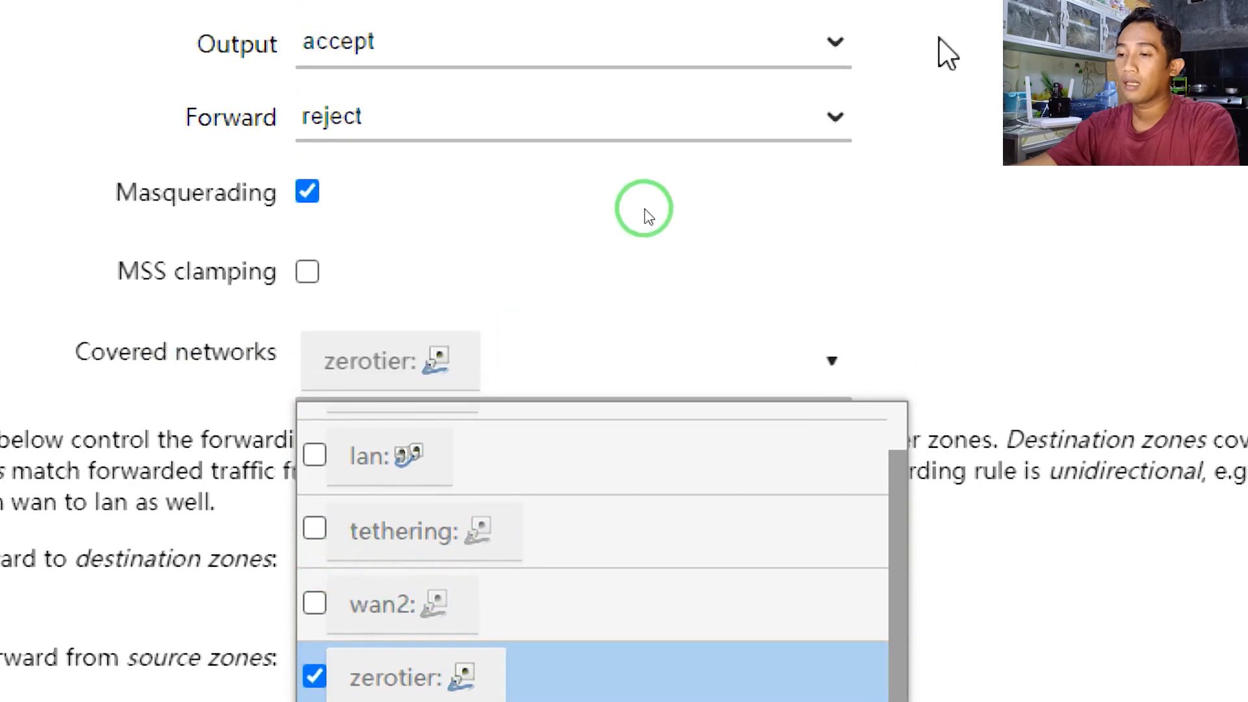
left_click(705, 361)
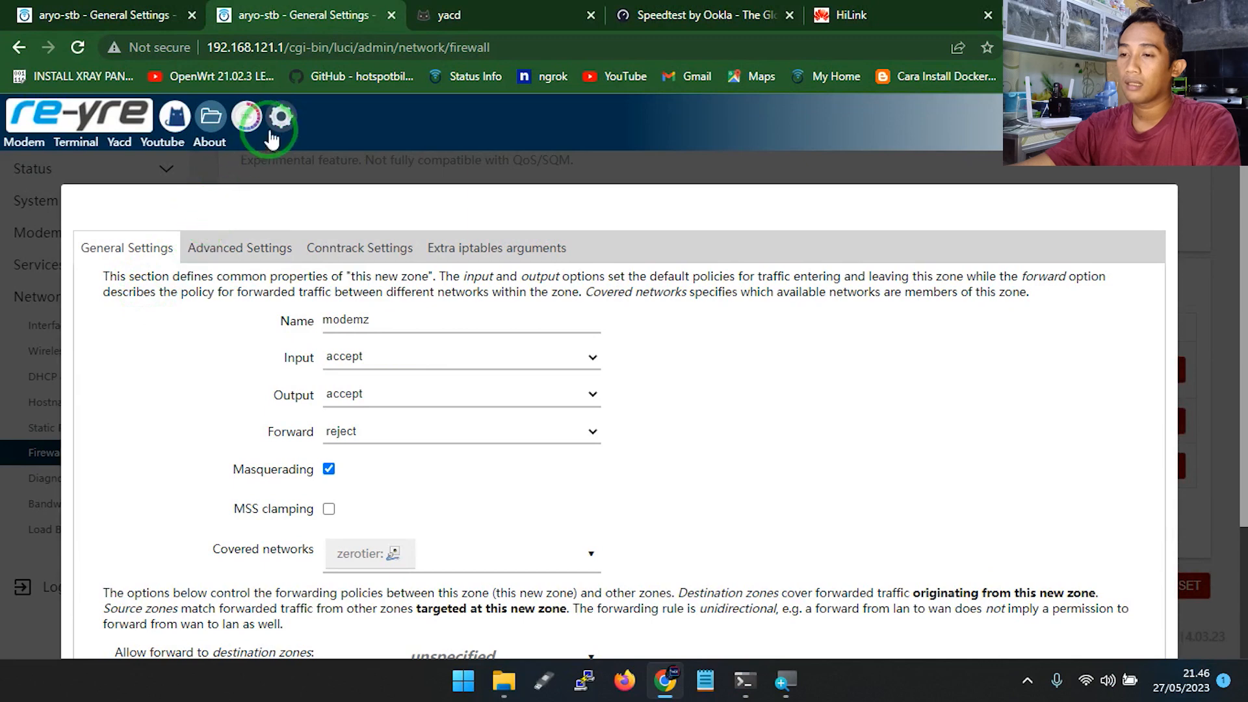
Check the ZEROTIER interface's name on the interfaces page in a separate tab and return to the zone settings
left_click(286, 117)
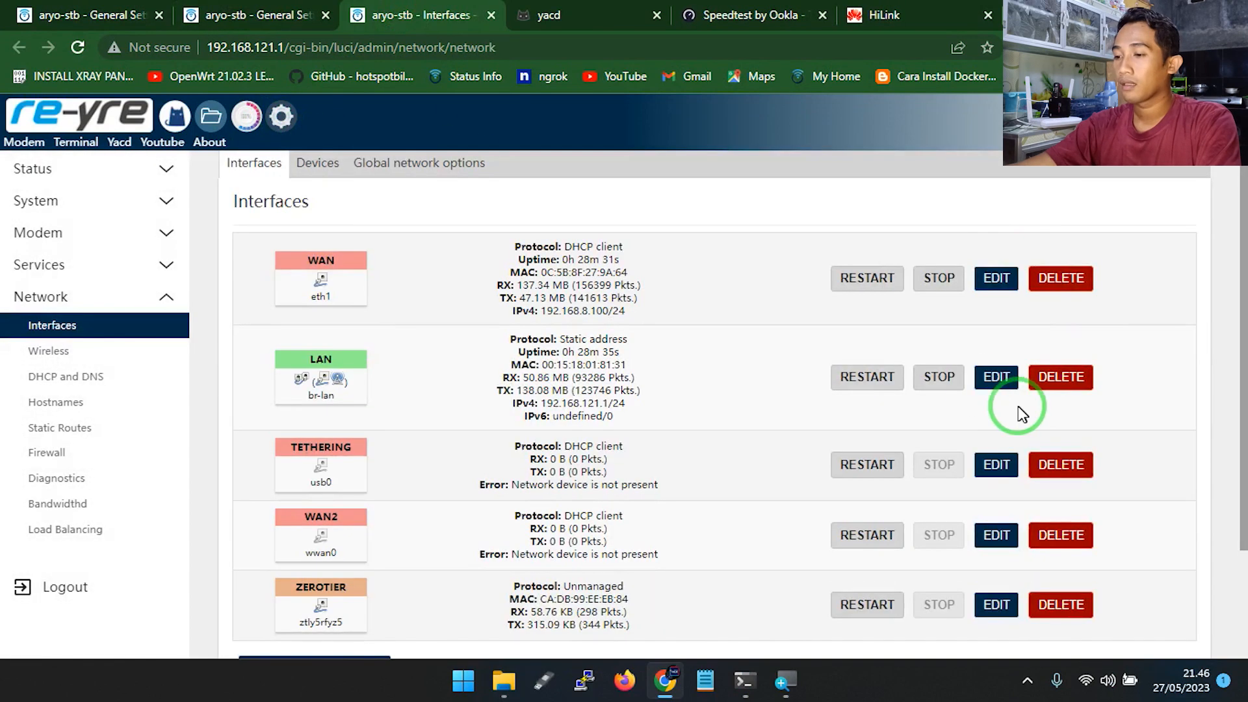
scroll(543, 509, "down", 2)
left_click_drag(296, 450, 328, 450)
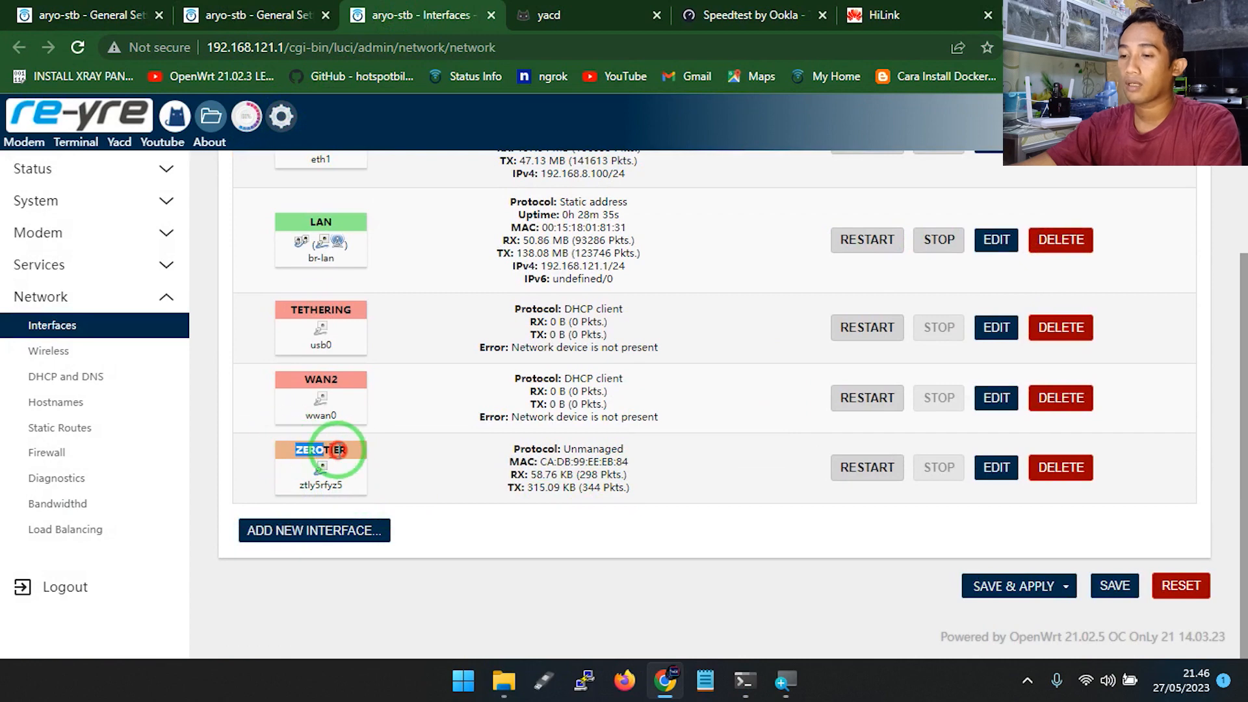
left_click(234, 14)
Allow forwarding from the modemz zone to the wan destination zone and from the wan source zone
scroll(475, 507, "down", 3)
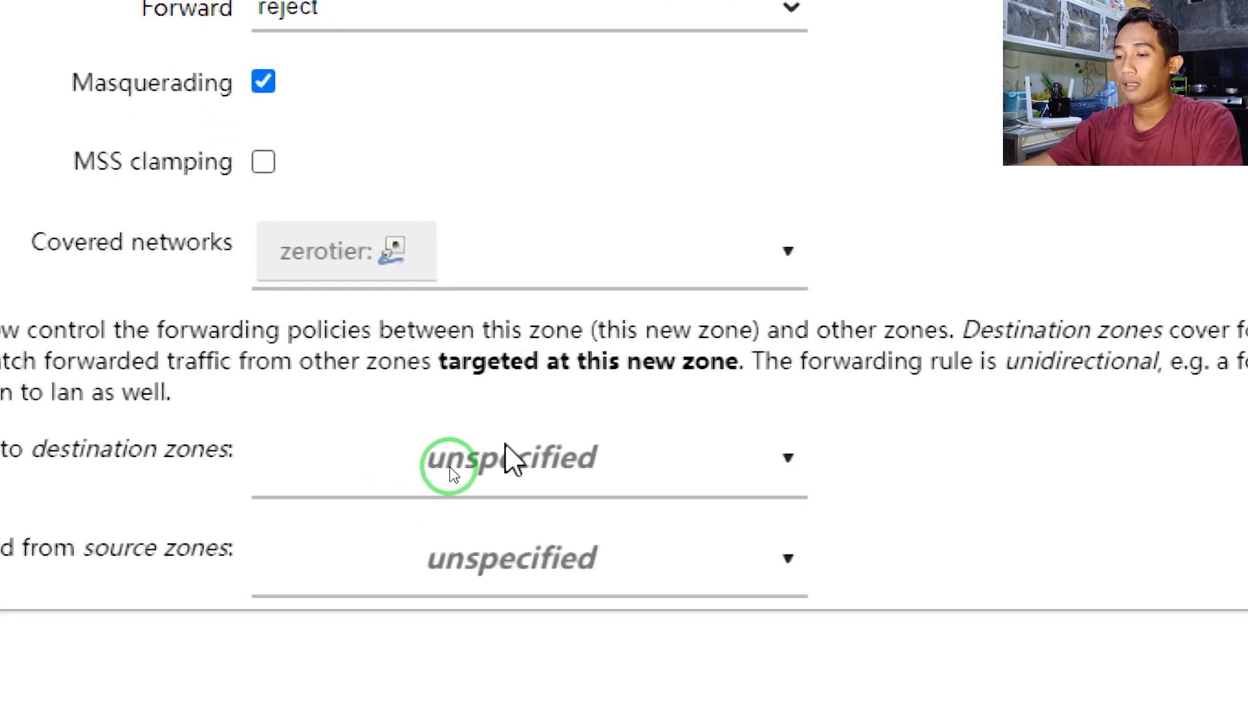
left_click(422, 480)
left_click(291, 624)
left_click(719, 463)
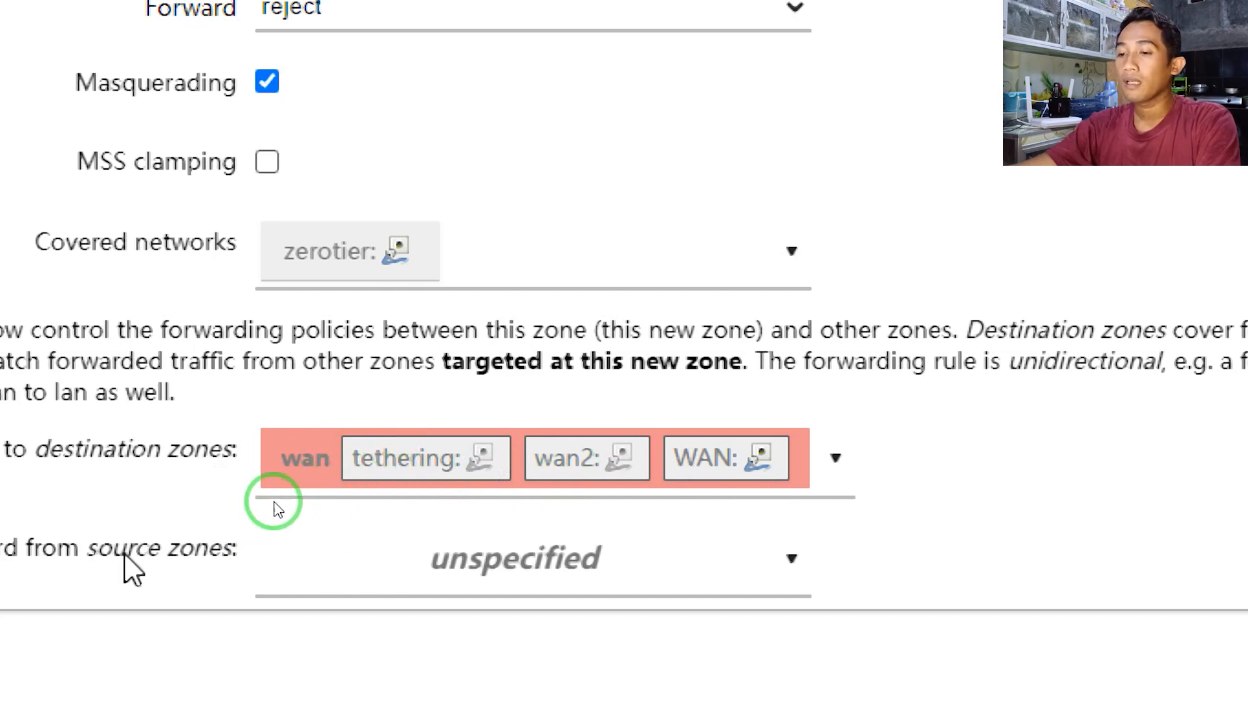
left_click(357, 581)
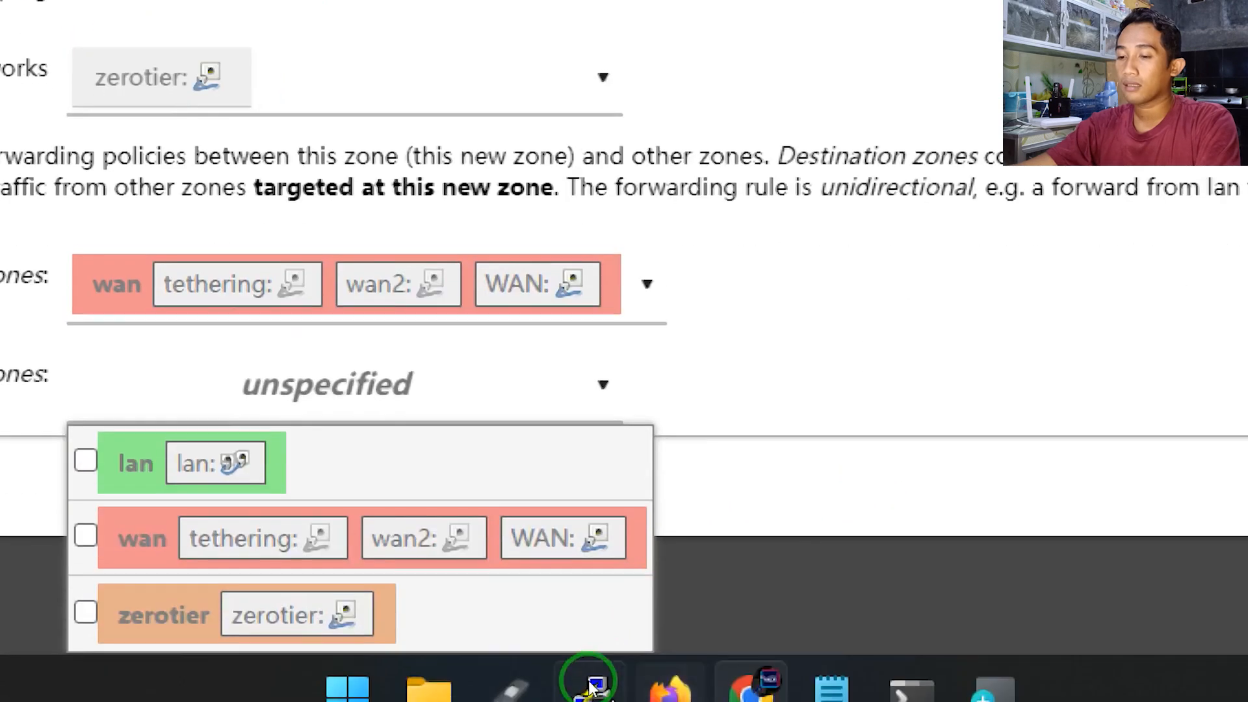
left_click(153, 537)
left_click(916, 384)
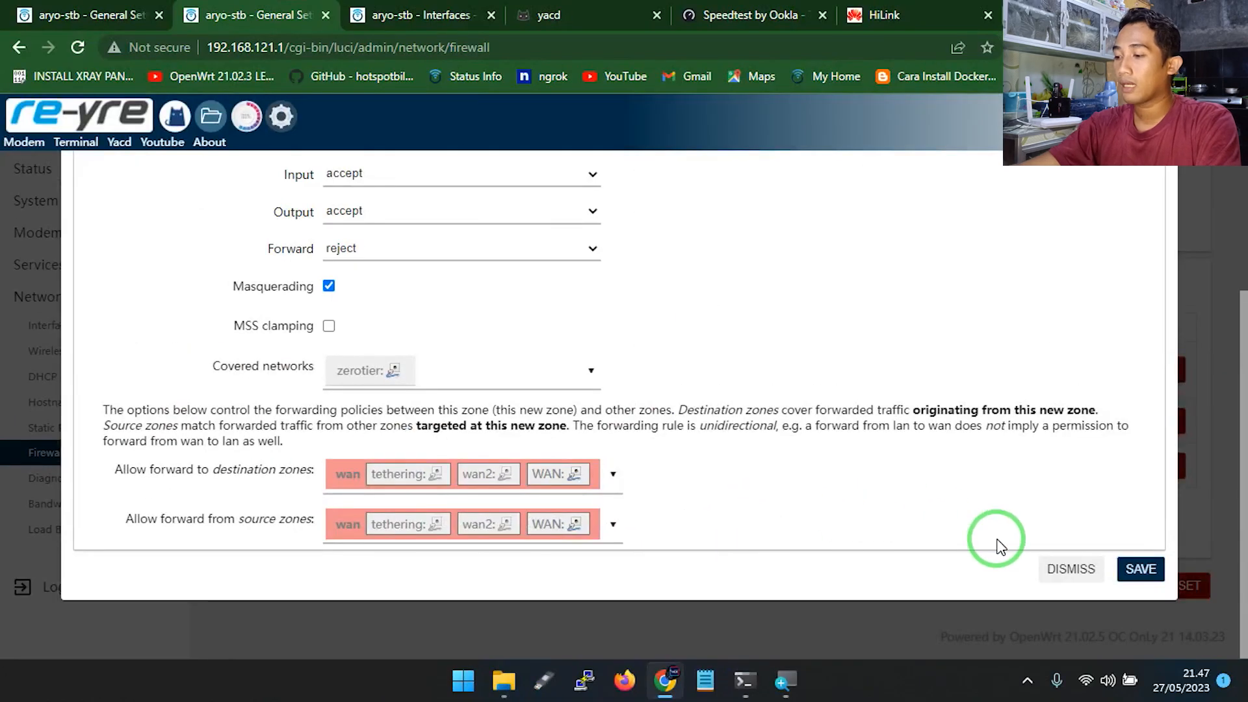
Save the modemz zone and apply the firewall changes
left_click(1141, 570)
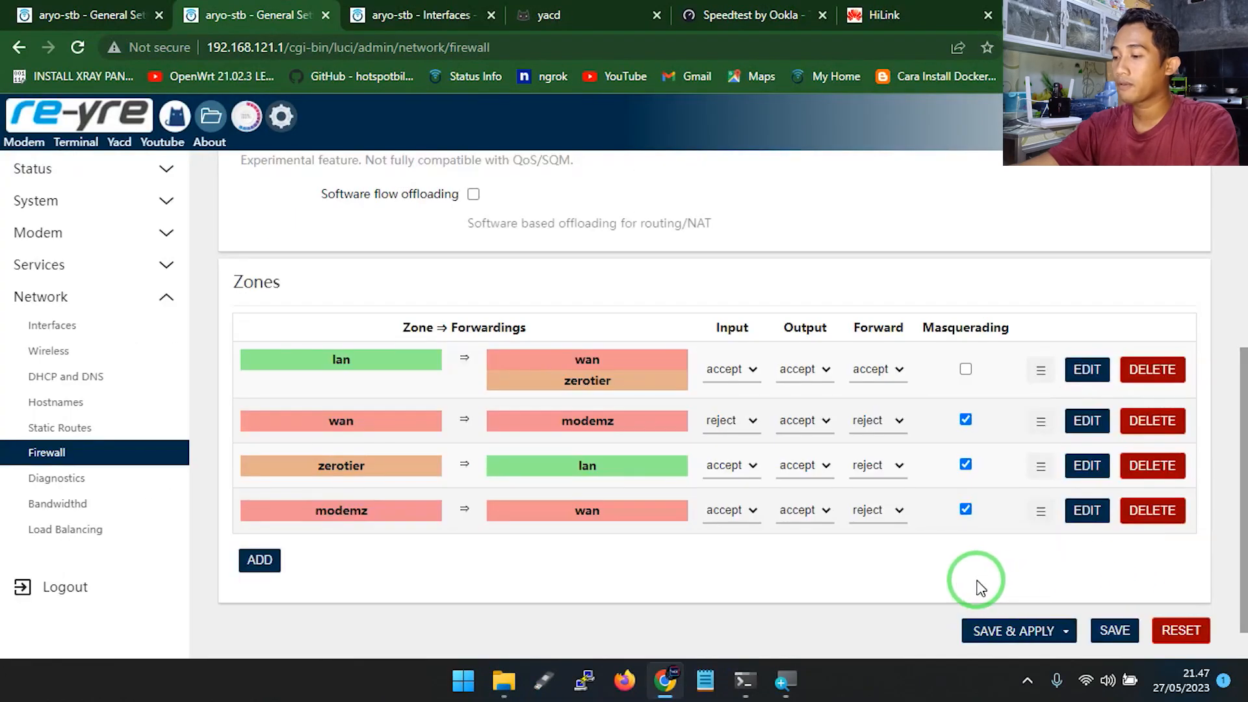
scroll(985, 632, "down", 1)
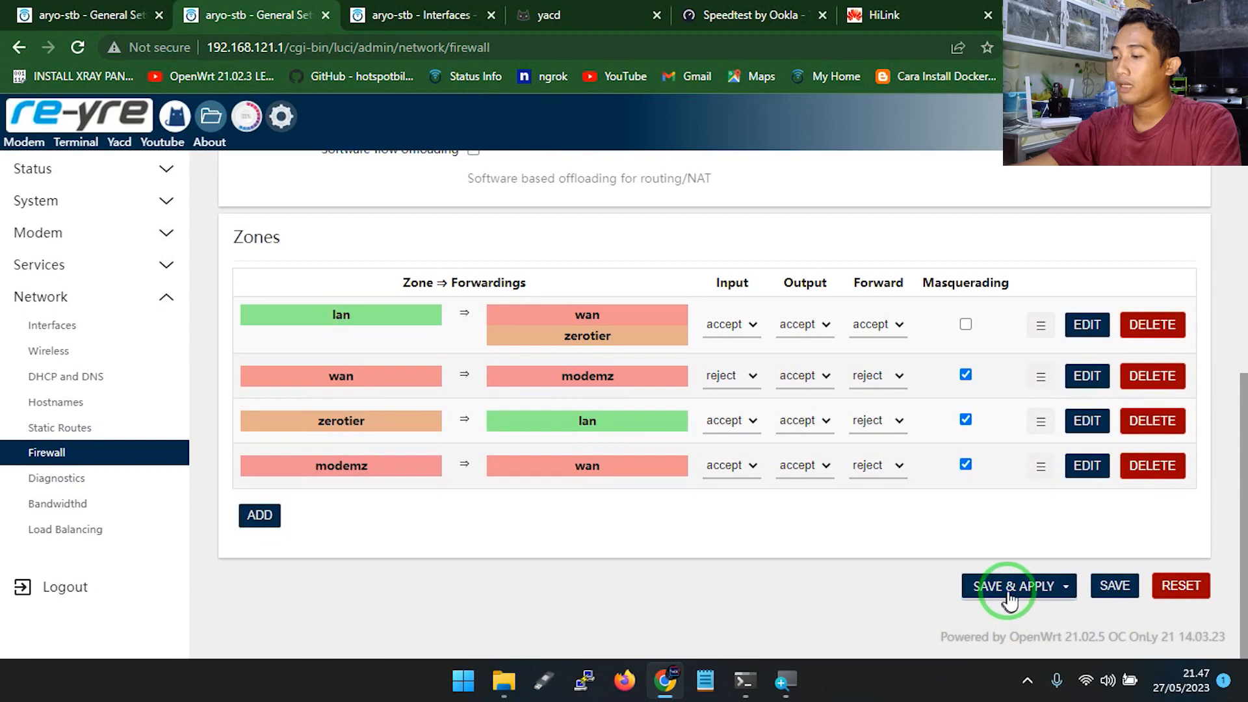
left_click(1009, 593)
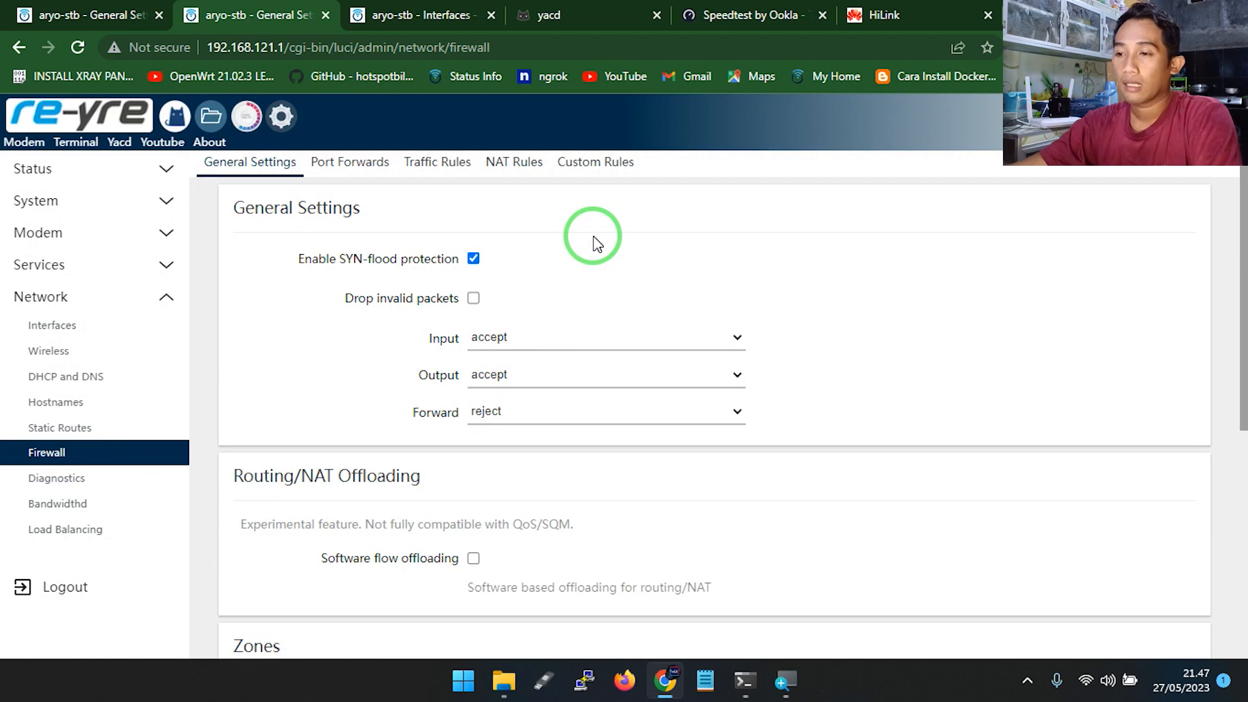
Delete the traffic rule named router that forwards from zerotier to lan at 192.168.121.181
left_click(437, 166)
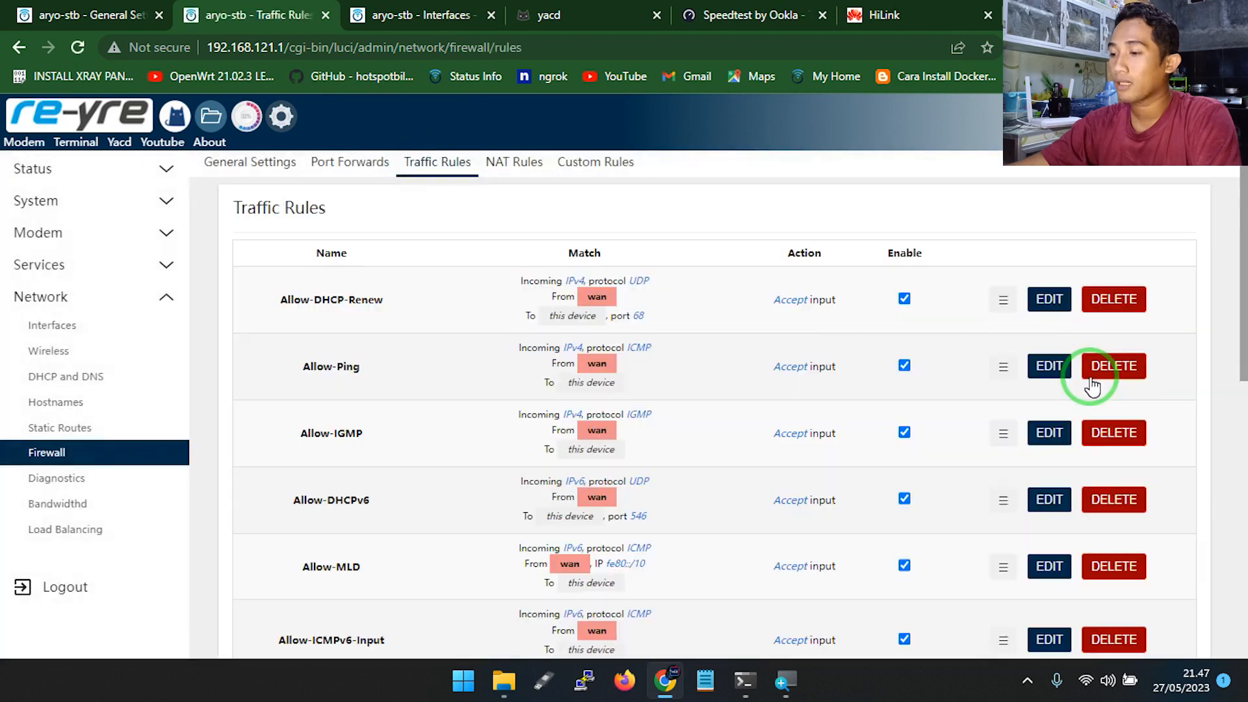
scroll(719, 379, "down", 10)
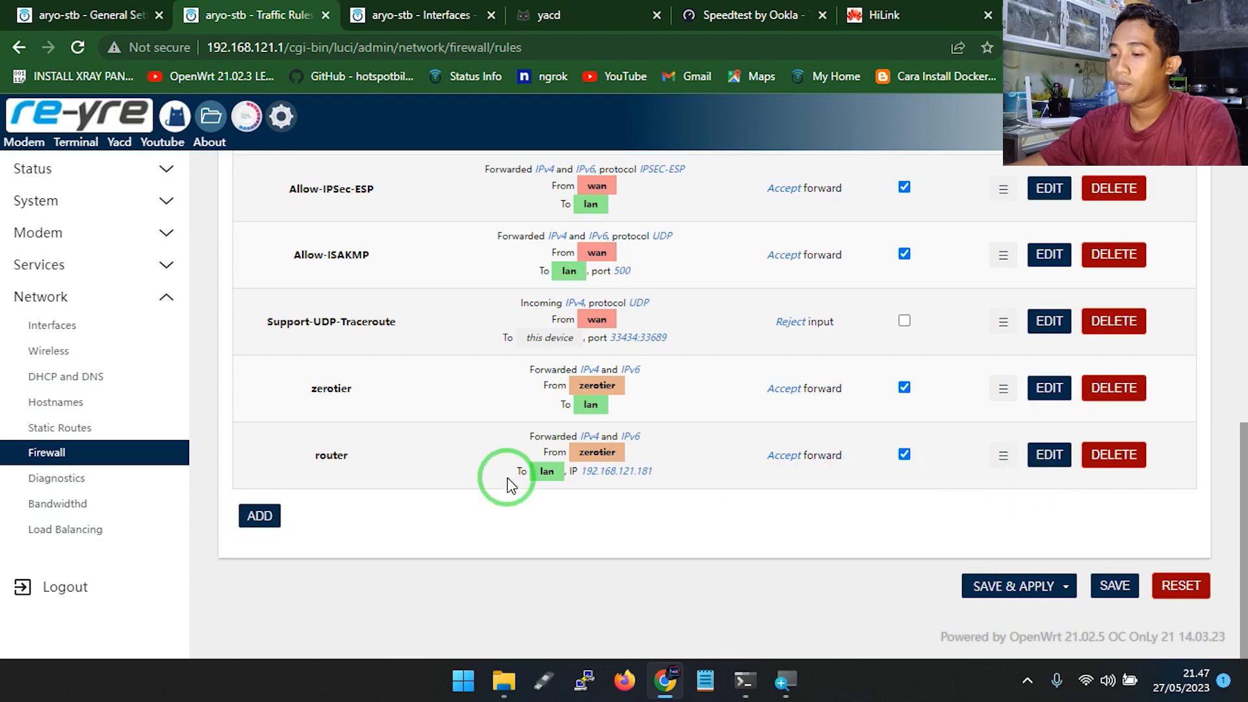
left_click(1111, 455)
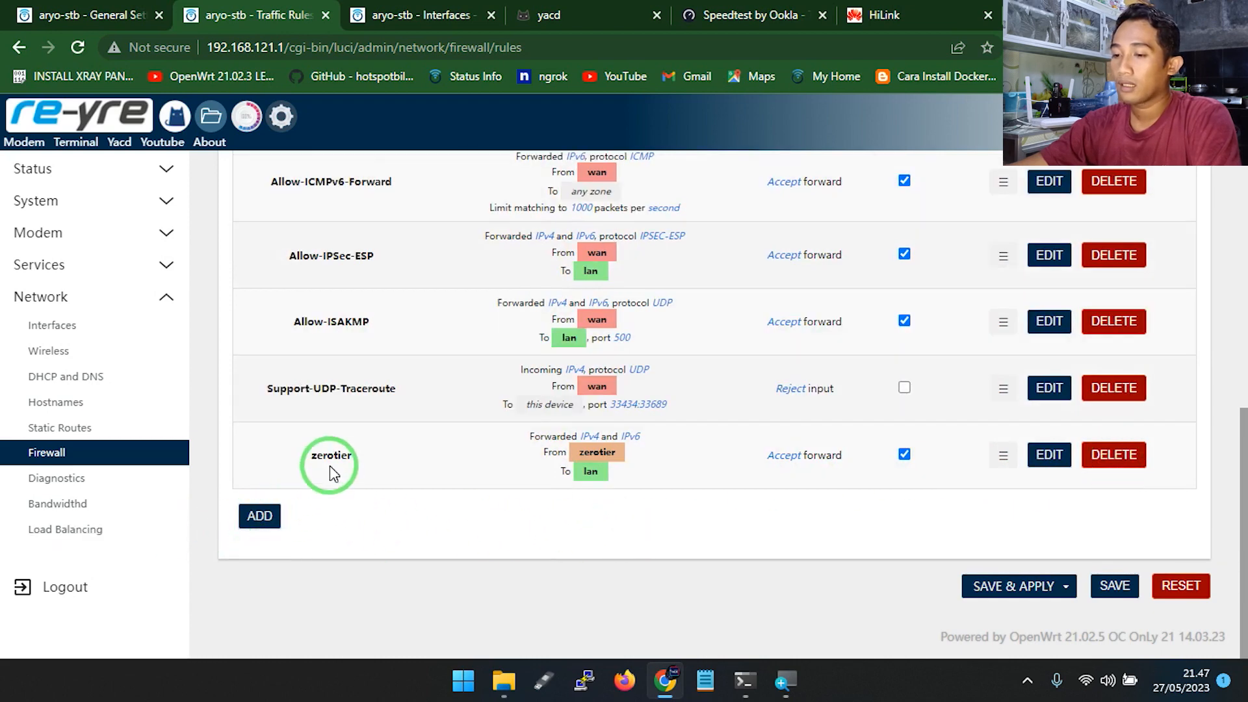
Add a traffic rule named modemz with its protocol set to Any
left_click(367, 458)
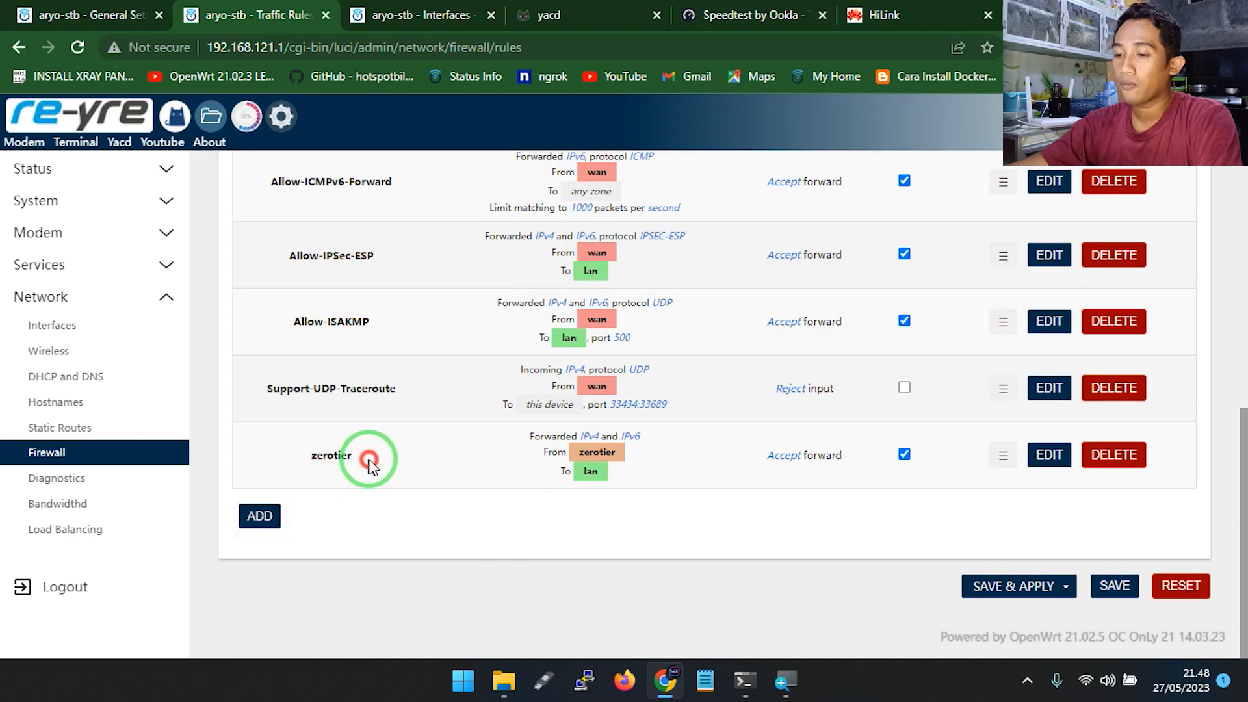
left_click(257, 515)
left_click(354, 320)
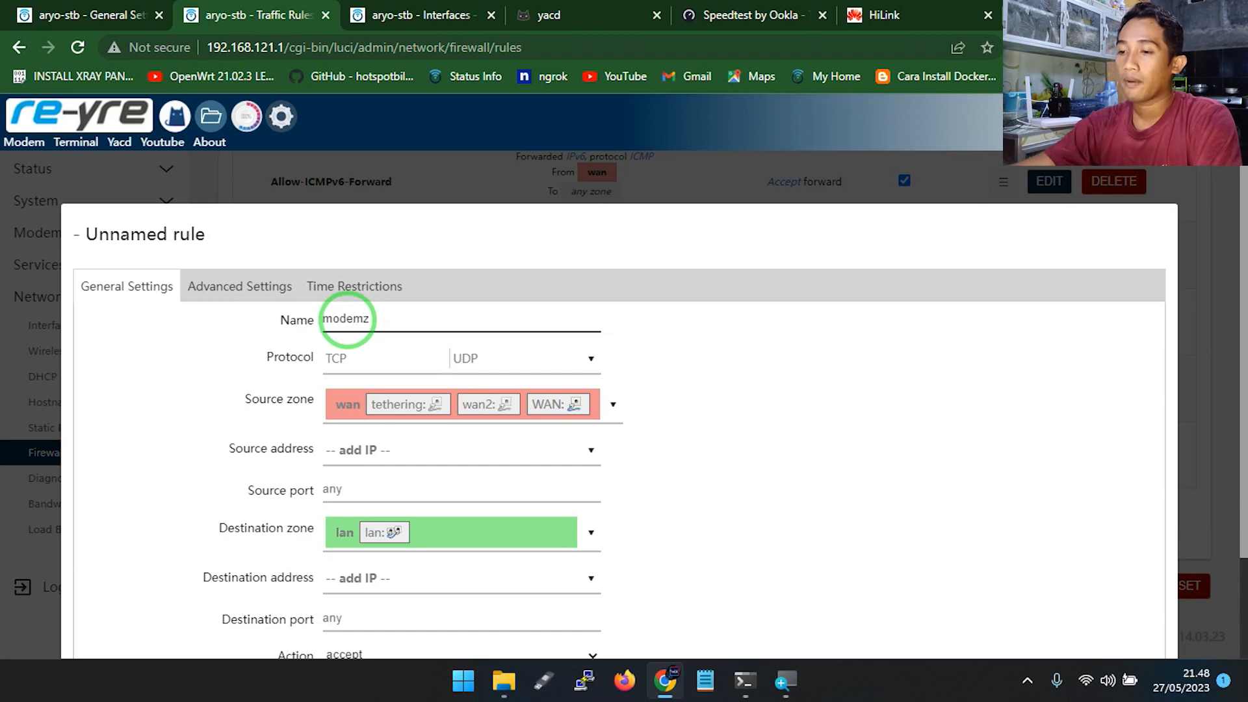
left_click(498, 359)
left_click(375, 387)
left_click(716, 379)
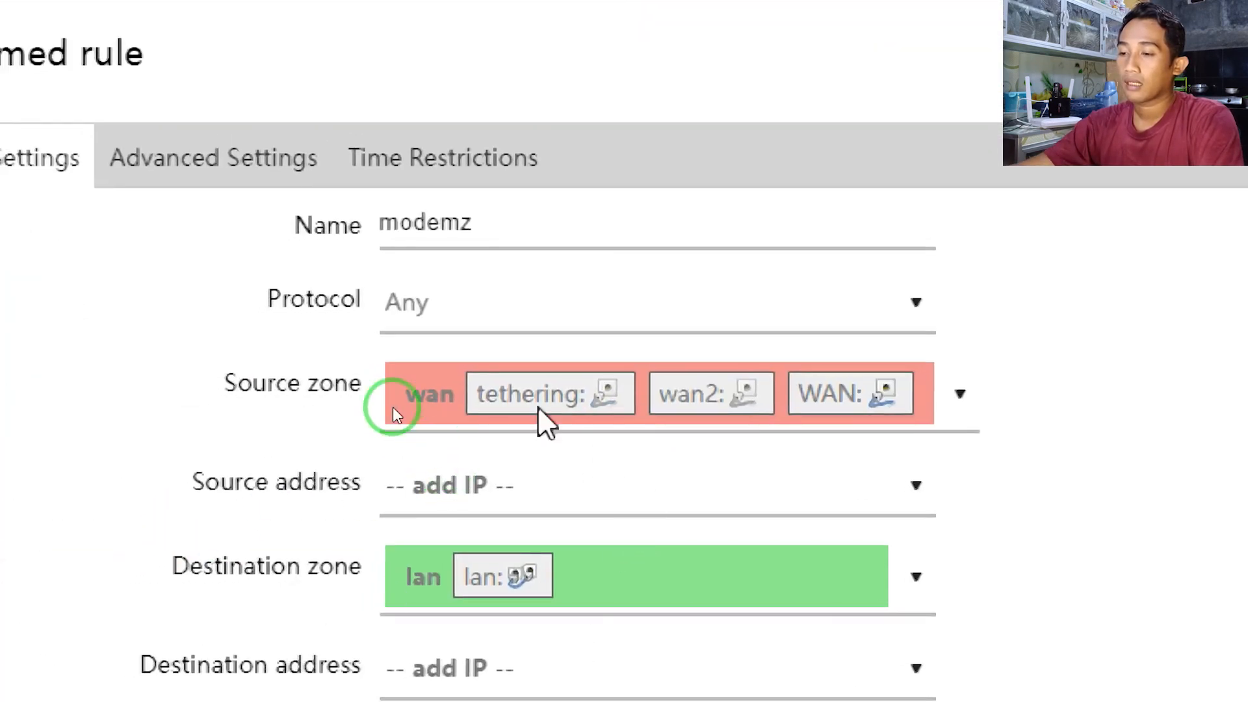
Set the rule's source zone to modemz and destination zone to wan, and save and apply it
left_click(394, 390)
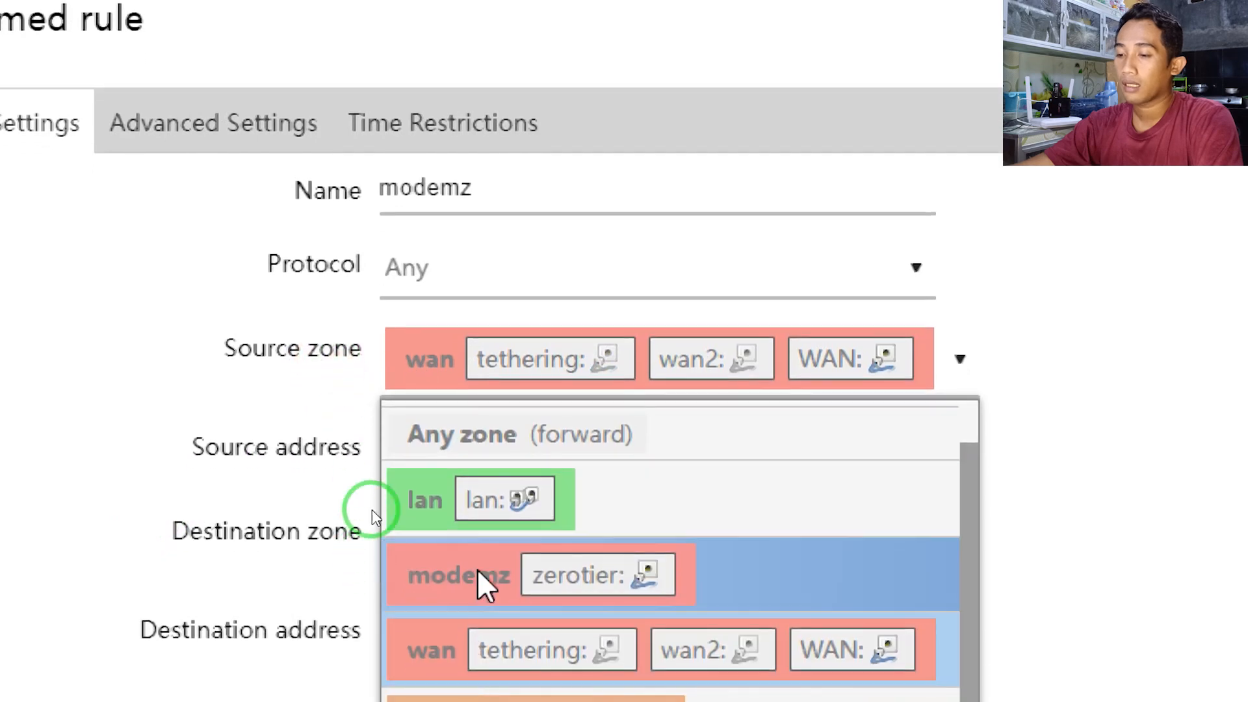
left_click(464, 583)
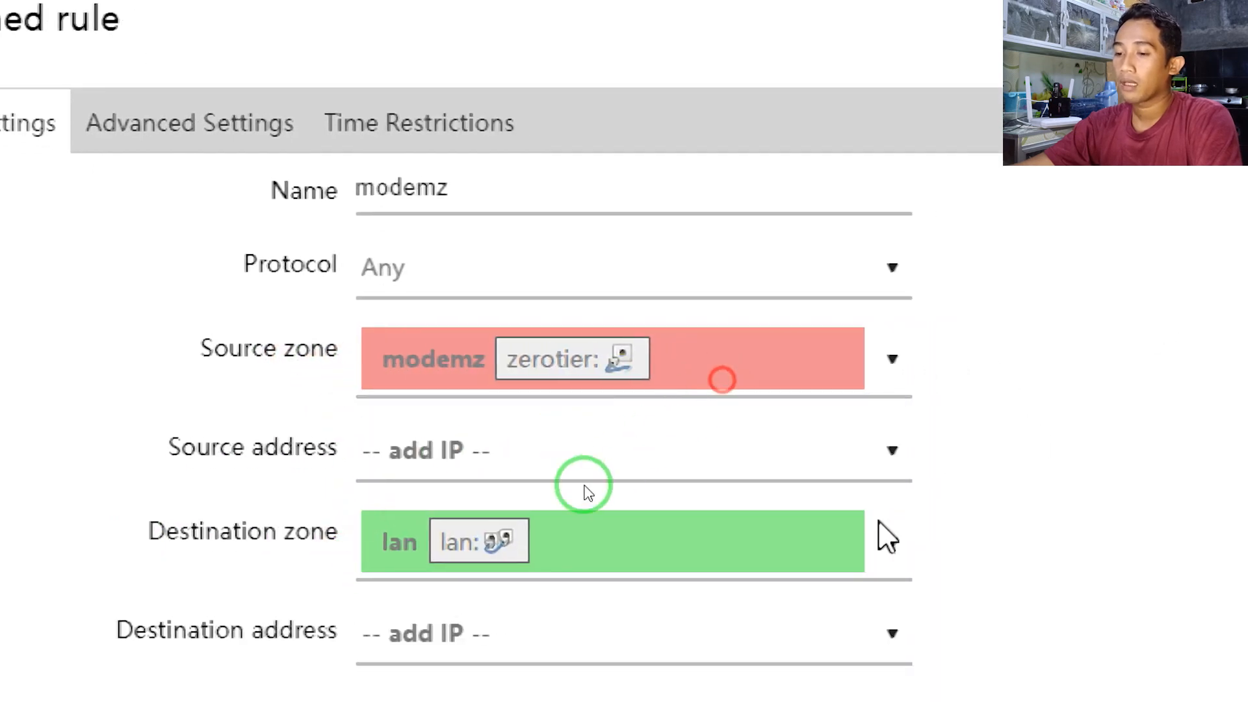
left_click(405, 531)
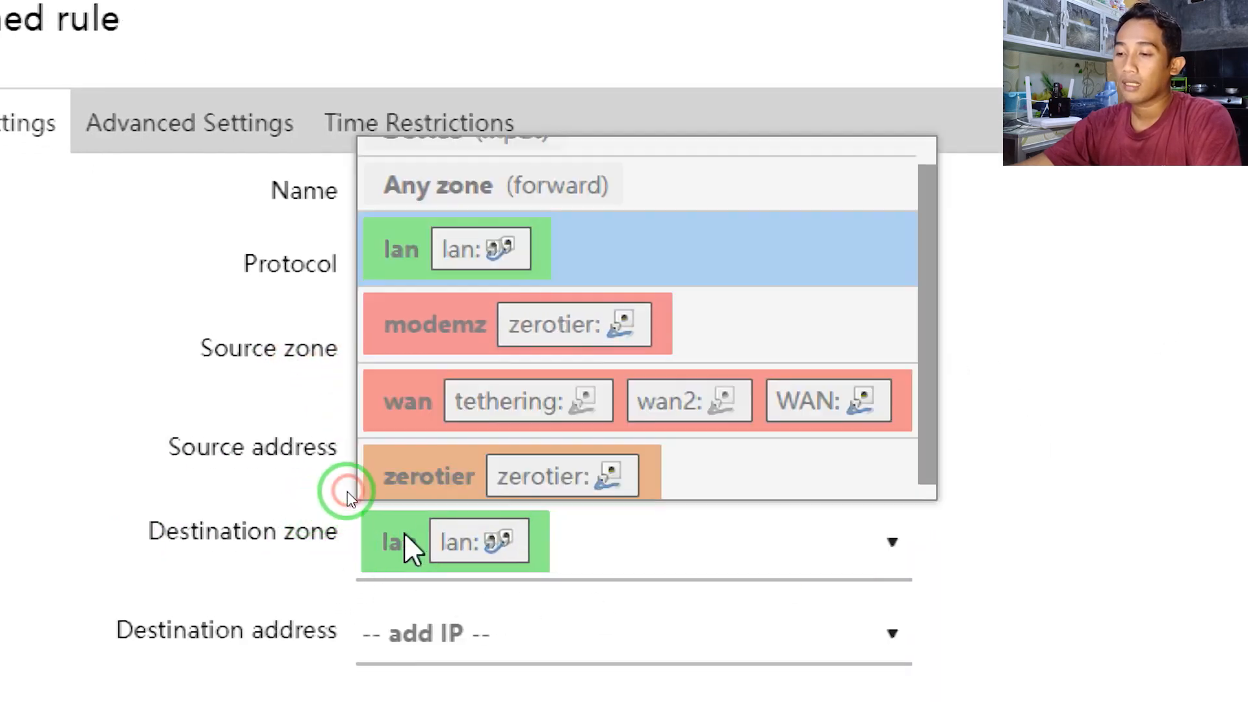
left_click(404, 385)
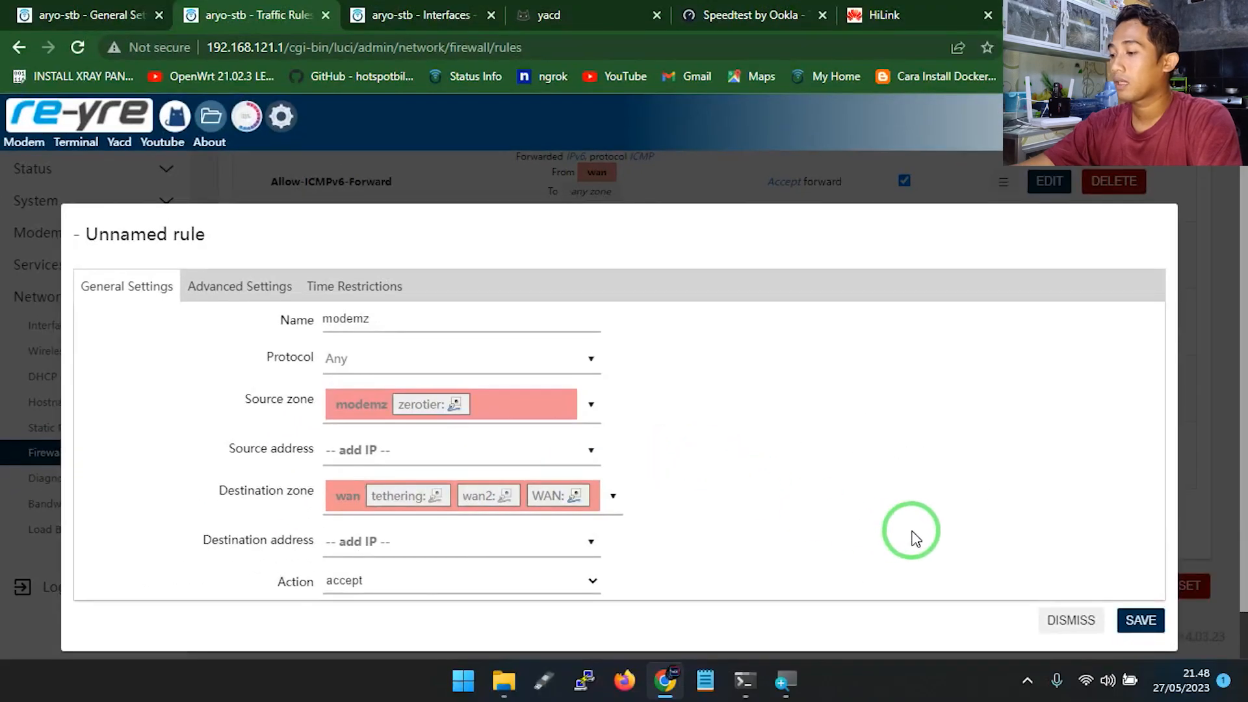
left_click(1142, 621)
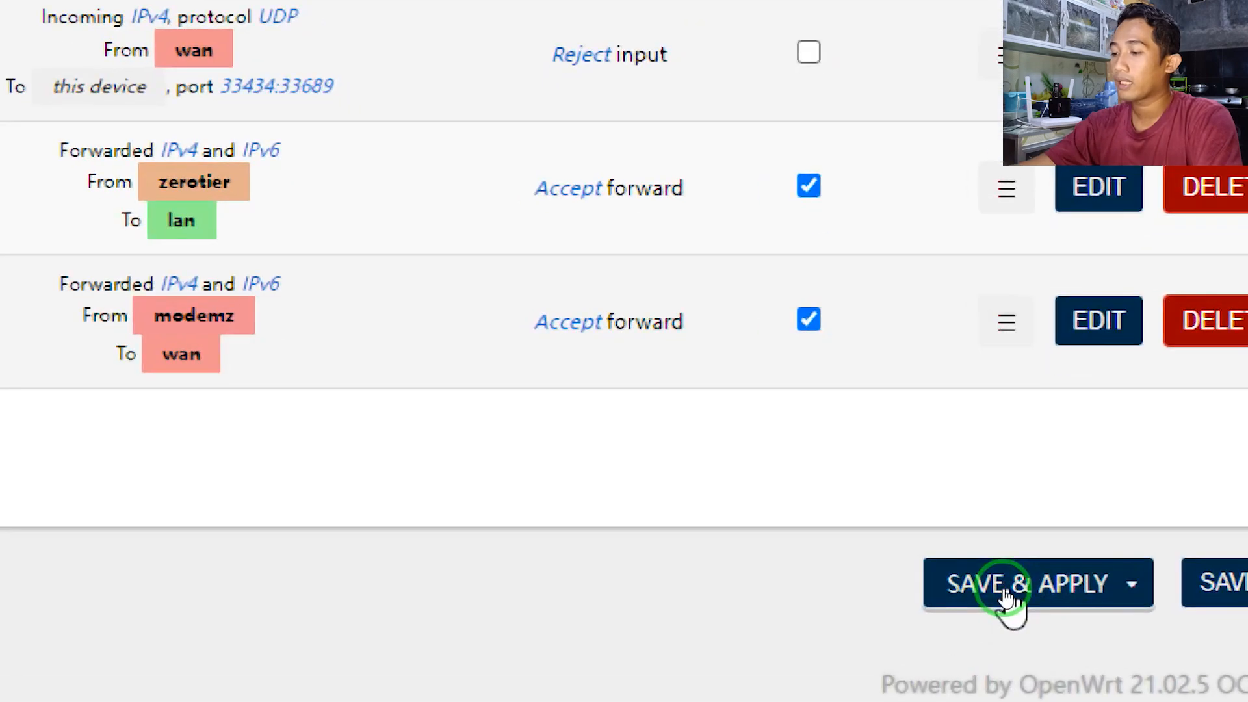
left_click(1005, 587)
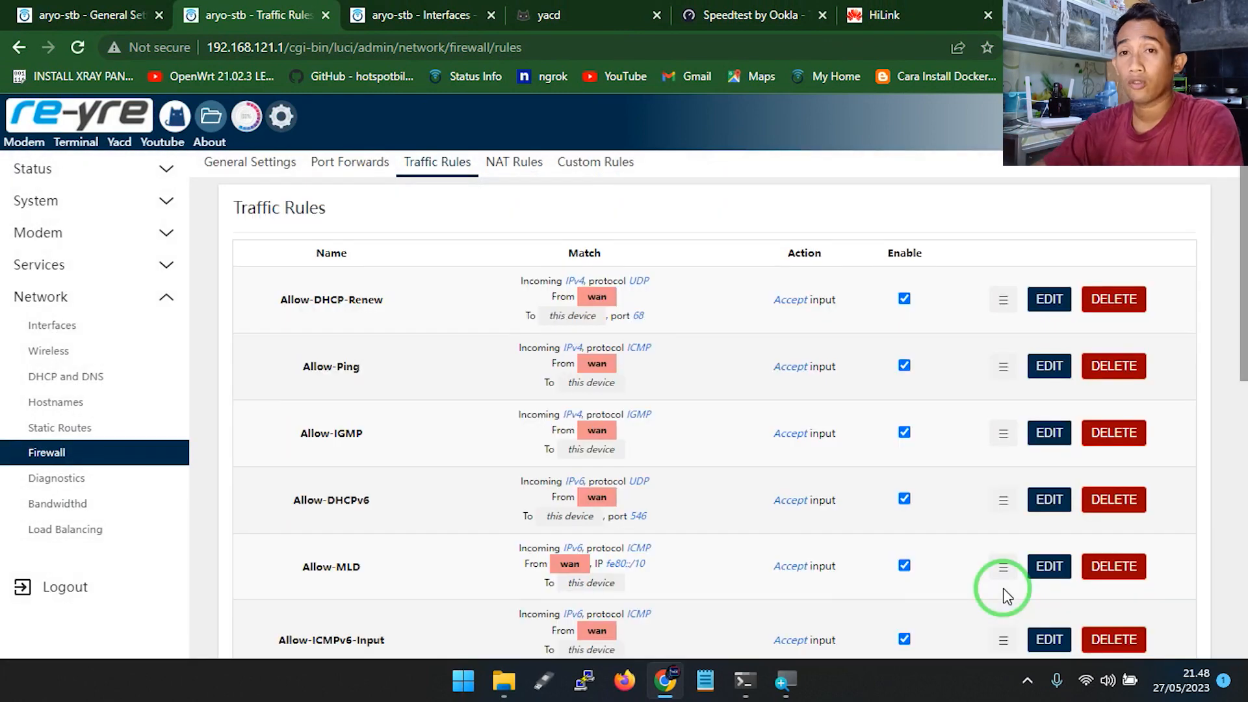
Switch to the browser profile holding the ZeroTier login page and sign in to ZeroTier with Google
left_click(1212, 47)
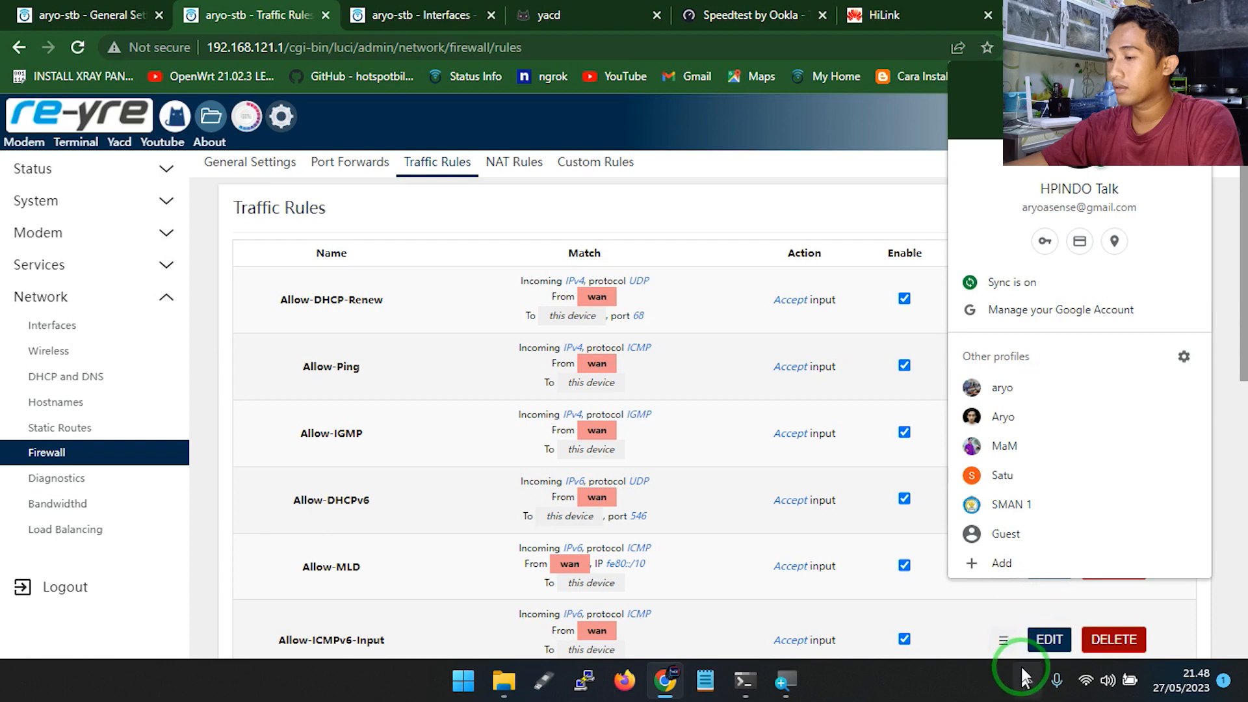
left_click(1004, 477)
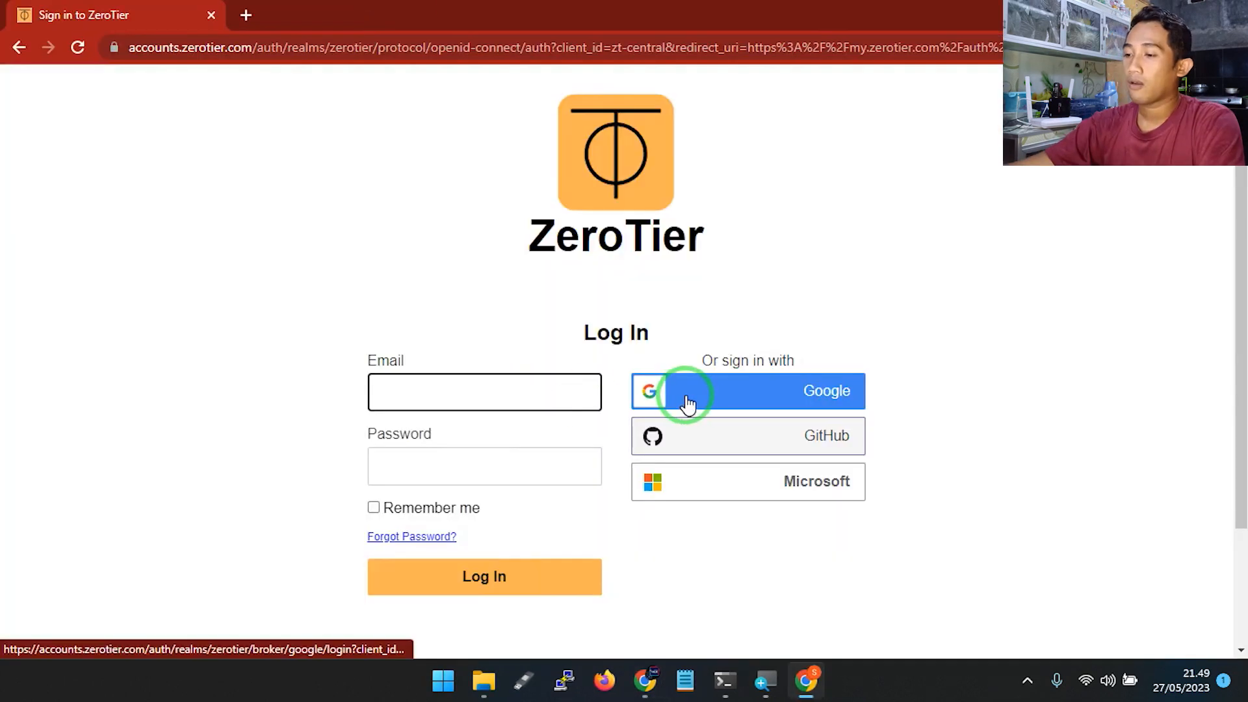
left_click(688, 403)
Compare the laptop client's REMOTE LOKAL STB network ID with the one on the ZeroTier Central page
left_click(1027, 680)
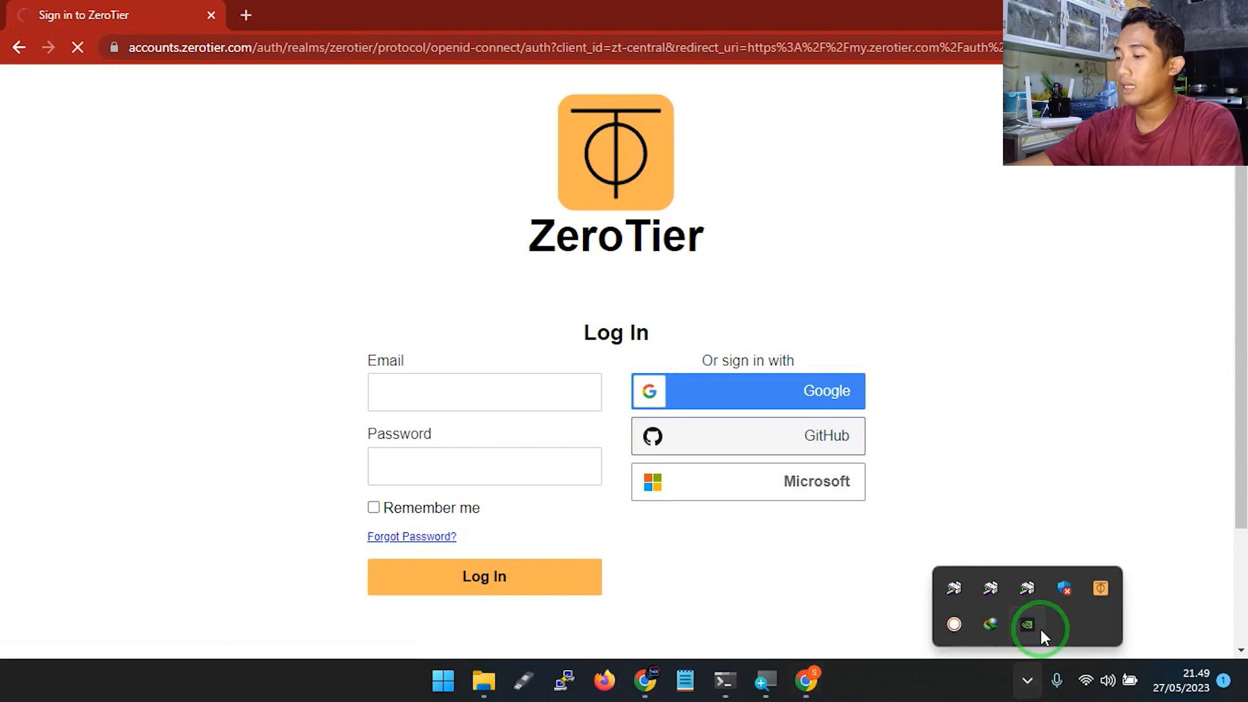
left_click(1100, 589)
mouse_move(977, 472)
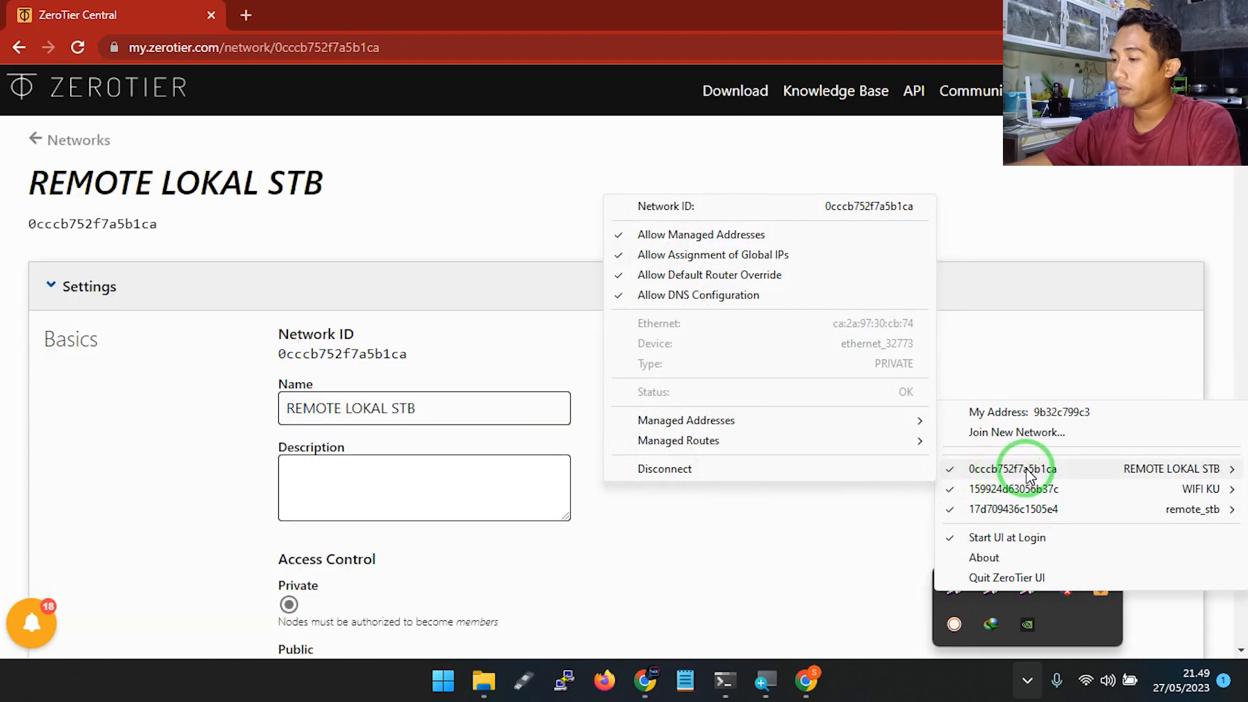
left_click_drag(164, 229, 22, 242)
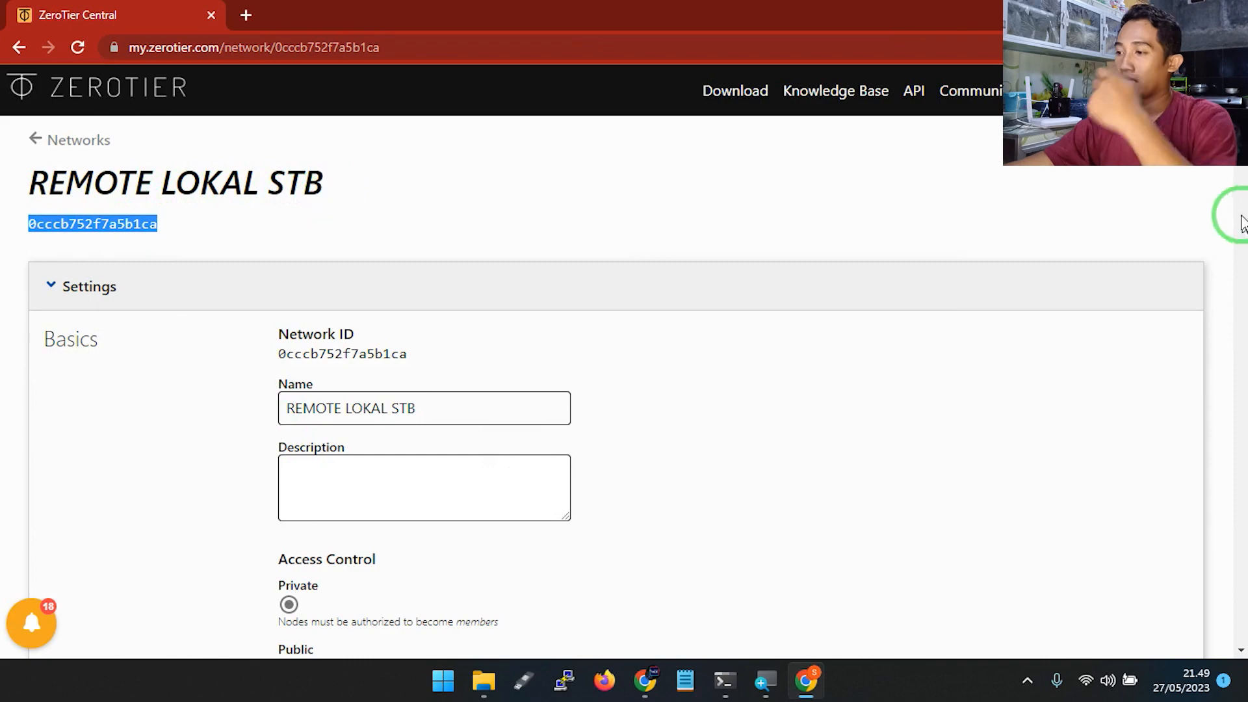
Examine the aryo-stb entry's name and last-seen status in the network's members list
scroll(331, 247, "down", 20)
left_click(332, 247)
left_click_drag(338, 229, 251, 229)
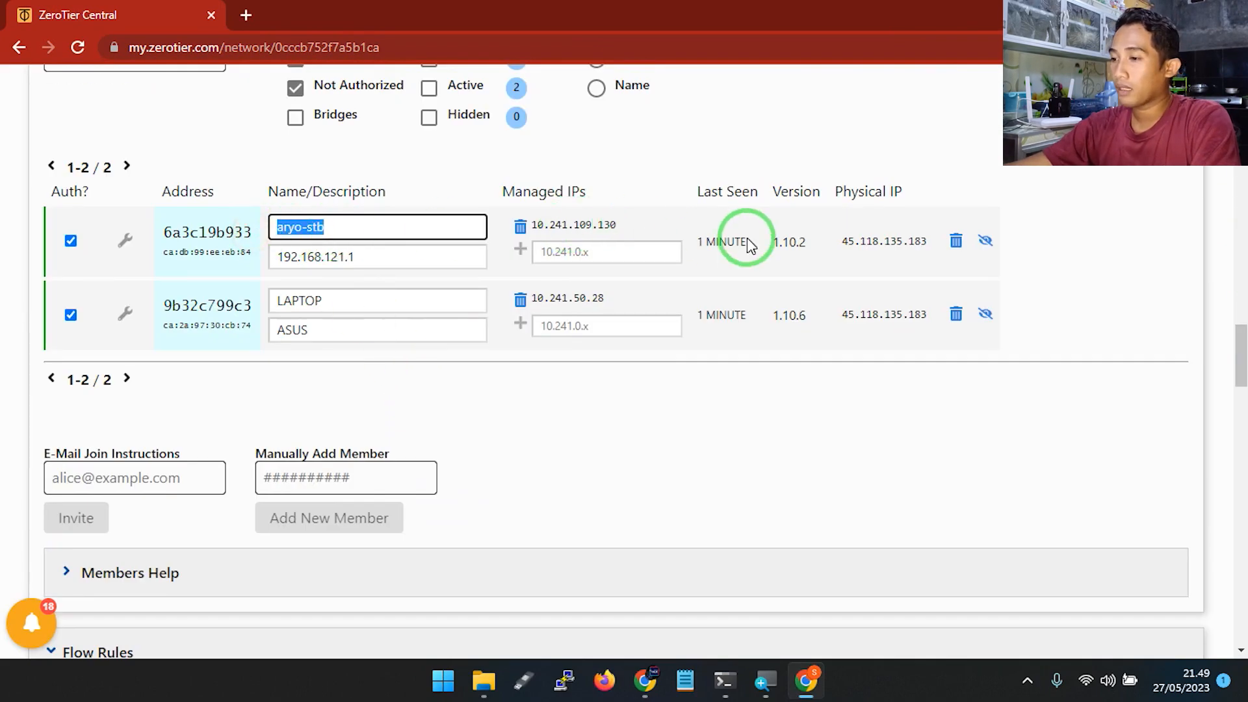
mouse_move(748, 243)
left_mouse_down()
mouse_move(687, 244)
mouse_move(801, 242)
mouse_move(686, 250)
left_mouse_up()
left_click(618, 251)
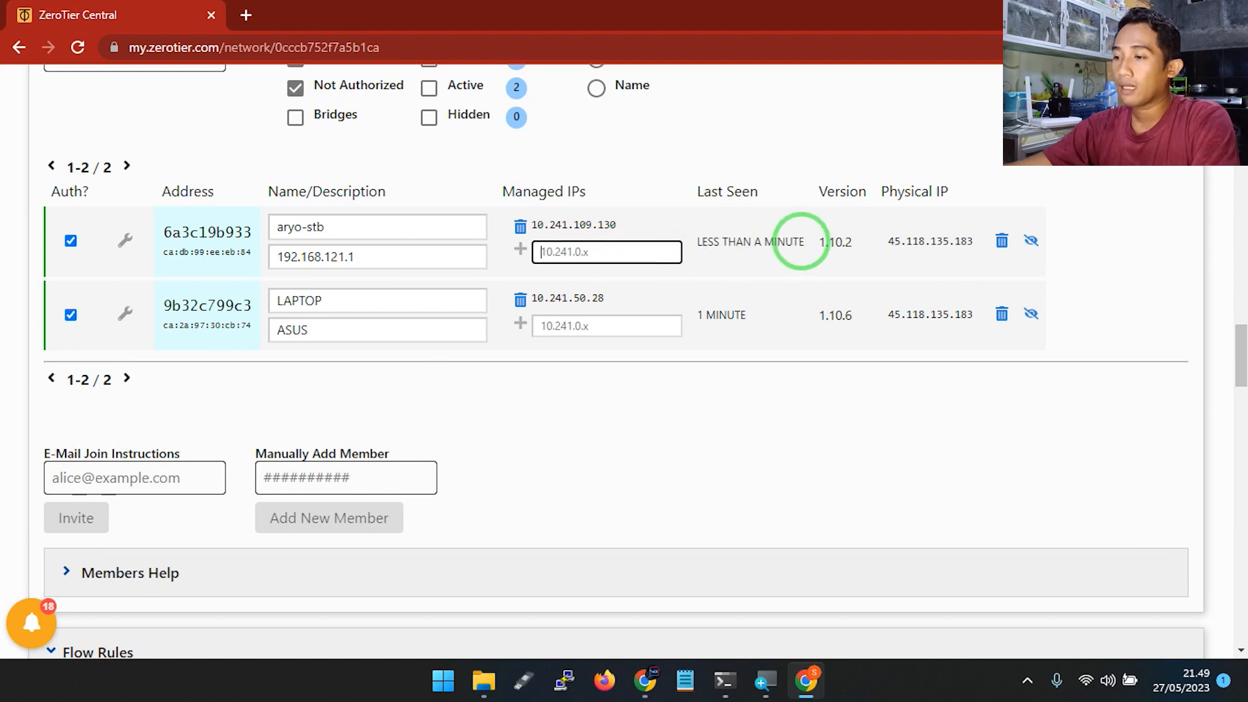
left_click_drag(806, 246, 700, 245)
left_click(627, 256)
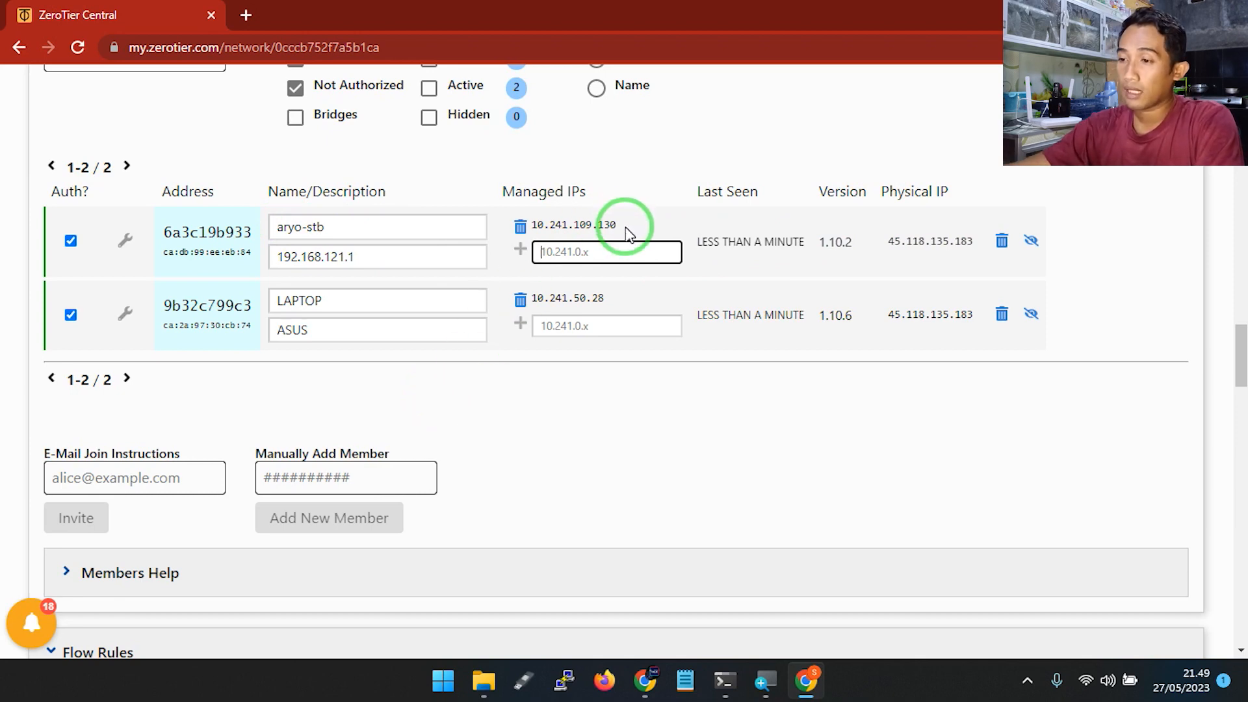
Copy the managed IP of the aryo-stb member
left_click_drag(606, 240, 539, 229)
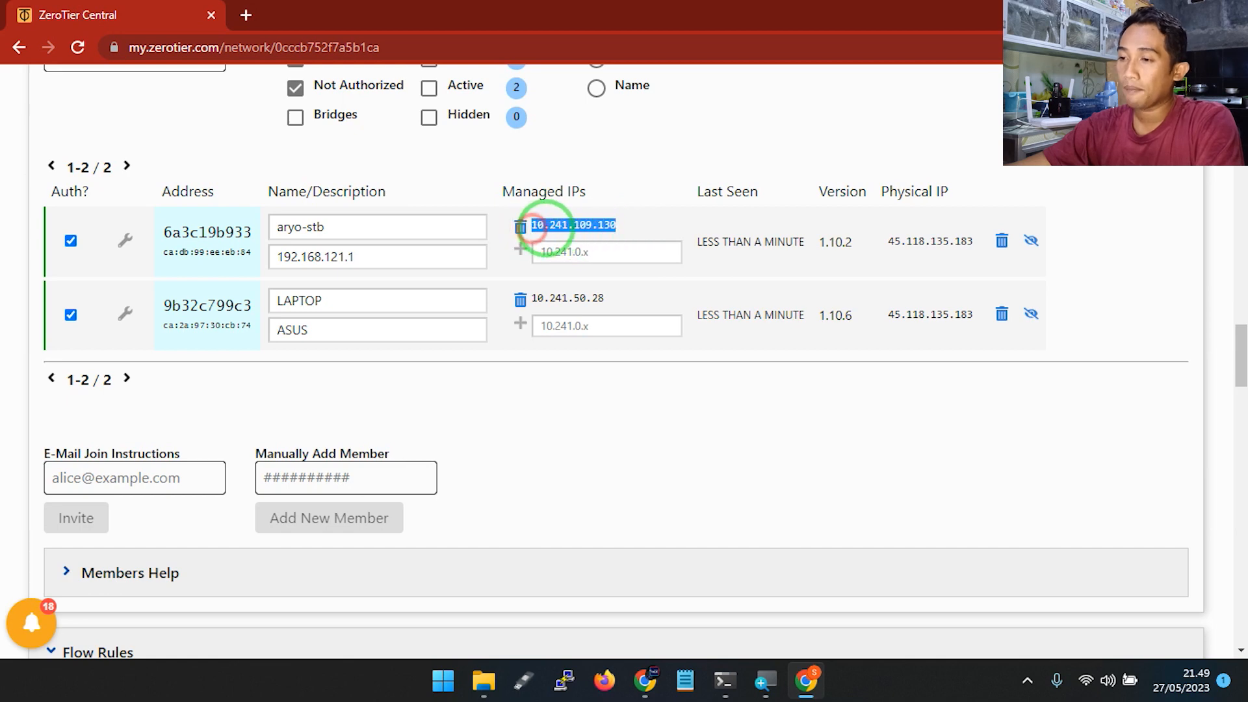
right_click(531, 226)
left_click(589, 245)
Delete the managed route for 192.168.11.0/24
scroll(451, 438, "up", 10)
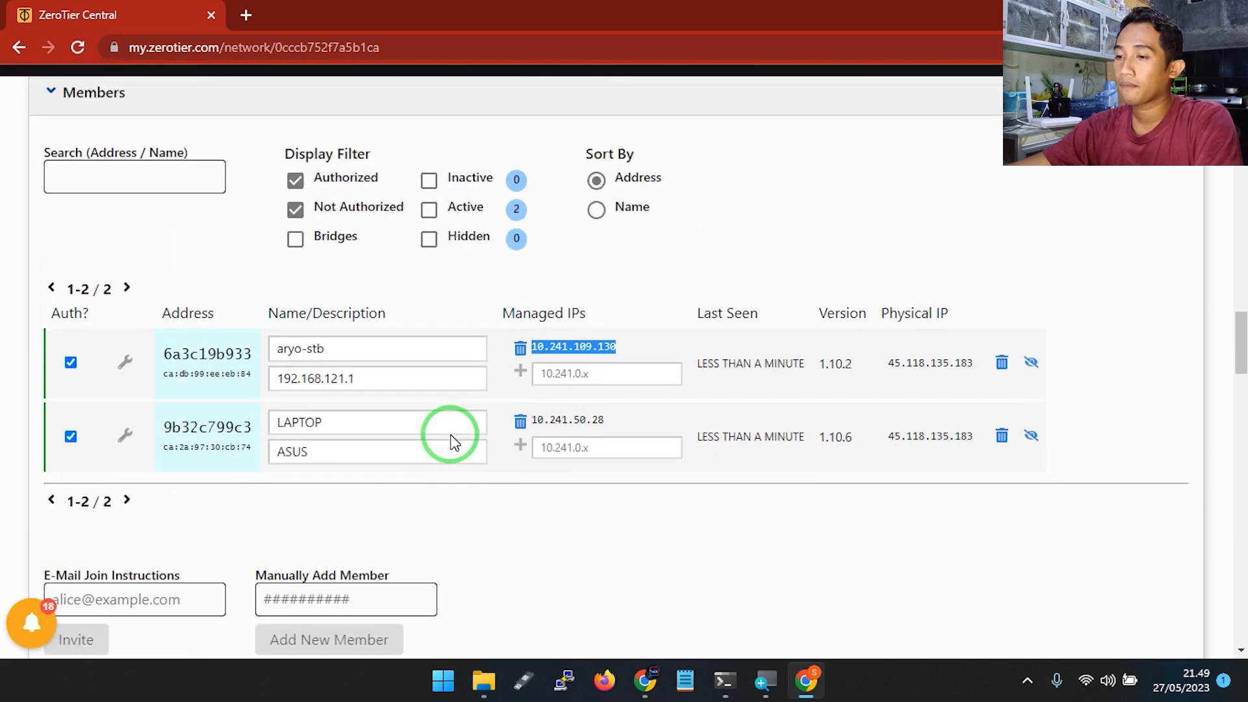
scroll(453, 442, "up", 10)
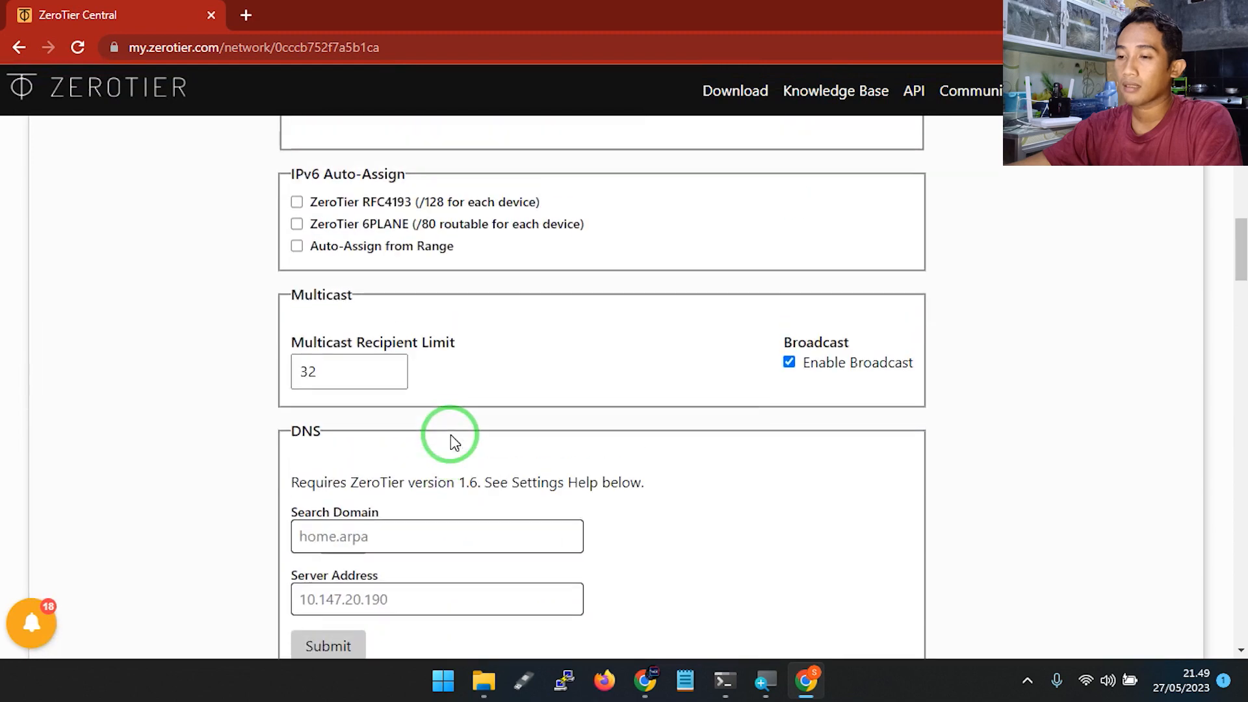
scroll(453, 441, "up", 4)
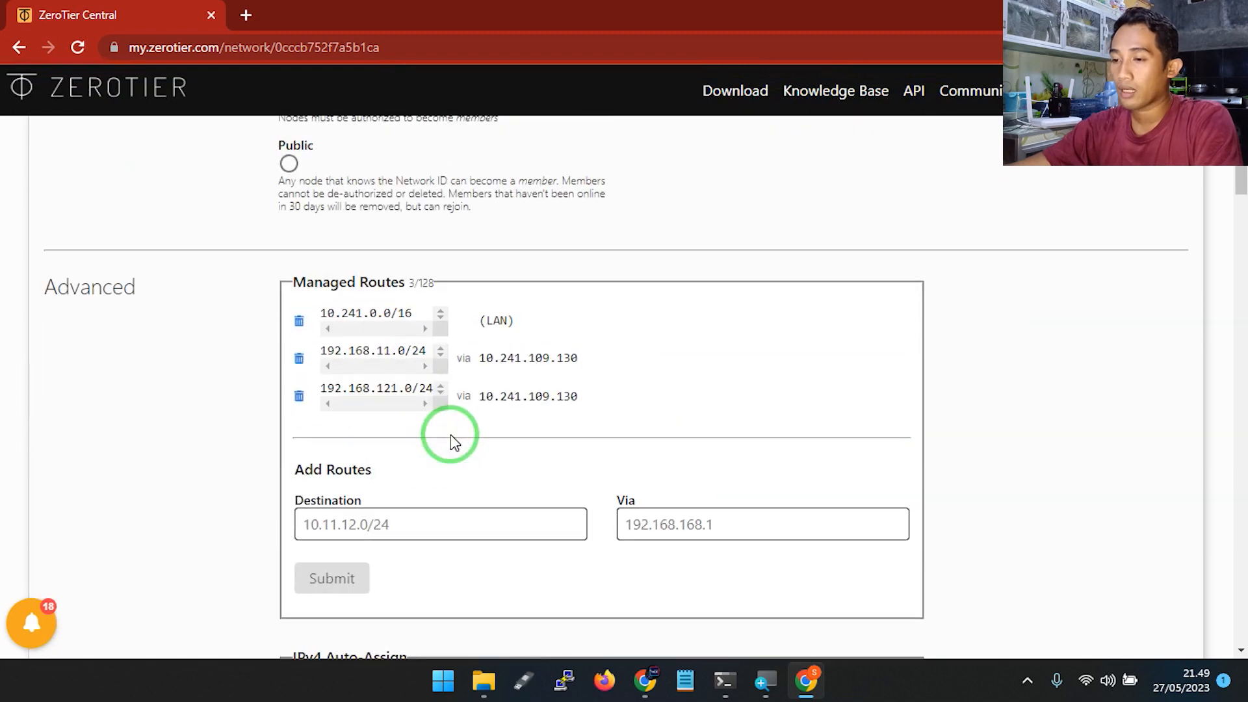
left_click(299, 359)
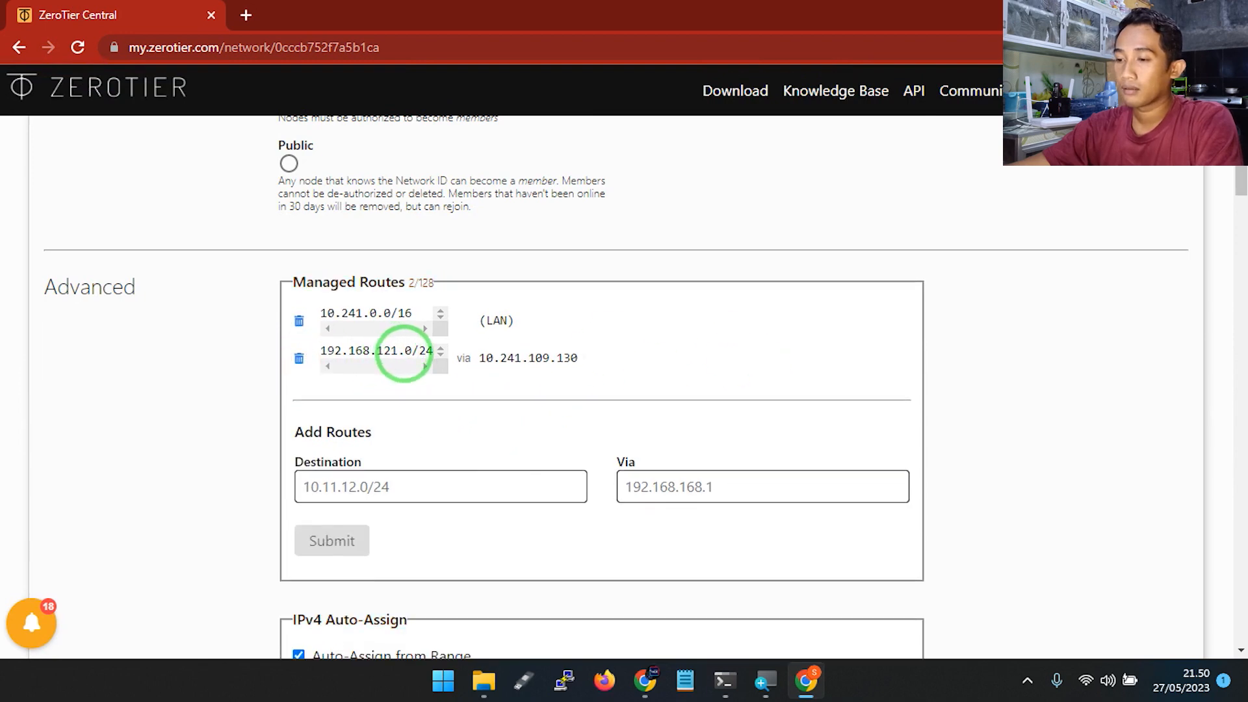
Fill in a new managed route with destination 192.168.8.0/24 via 10.241.109.130
left_click(463, 486)
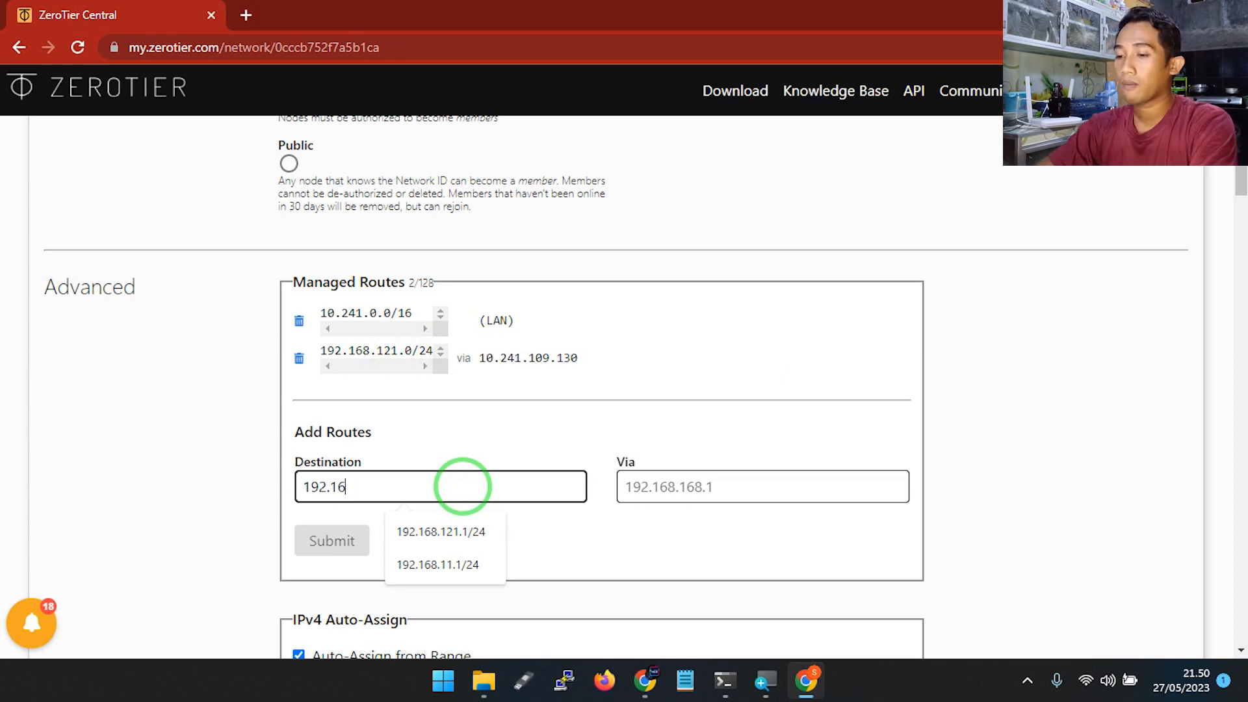
type("192.168.")
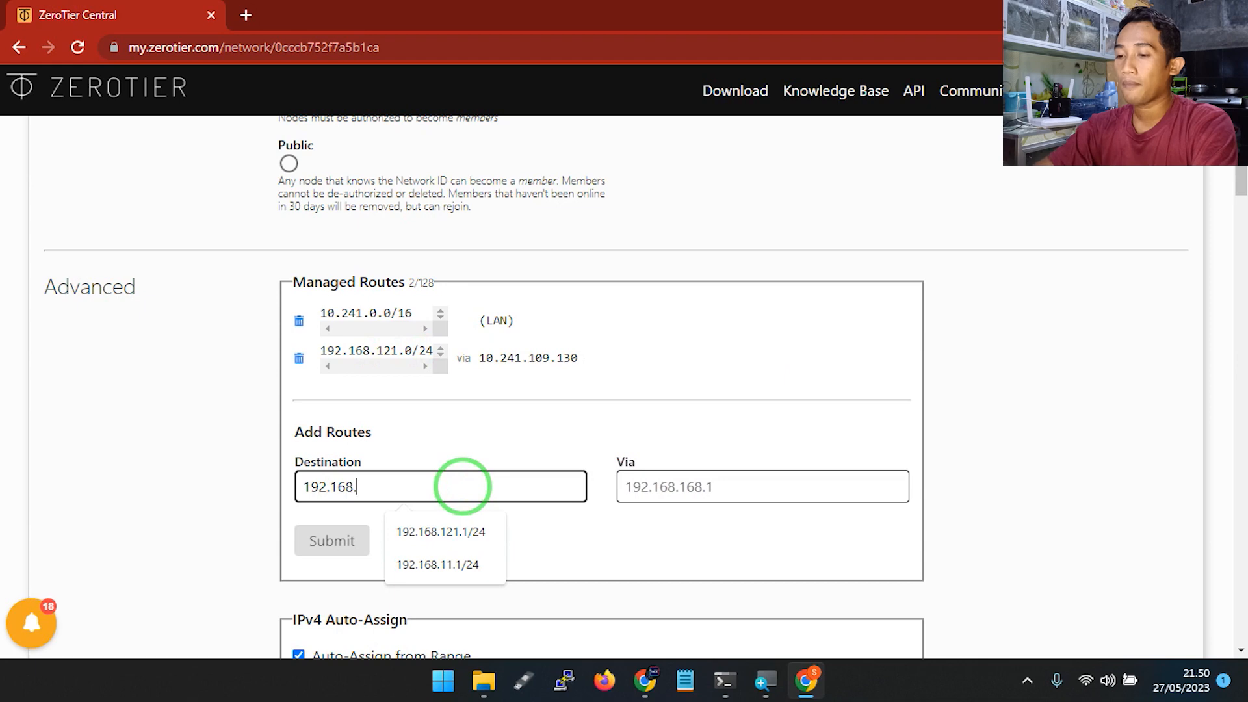
type("8.0/24")
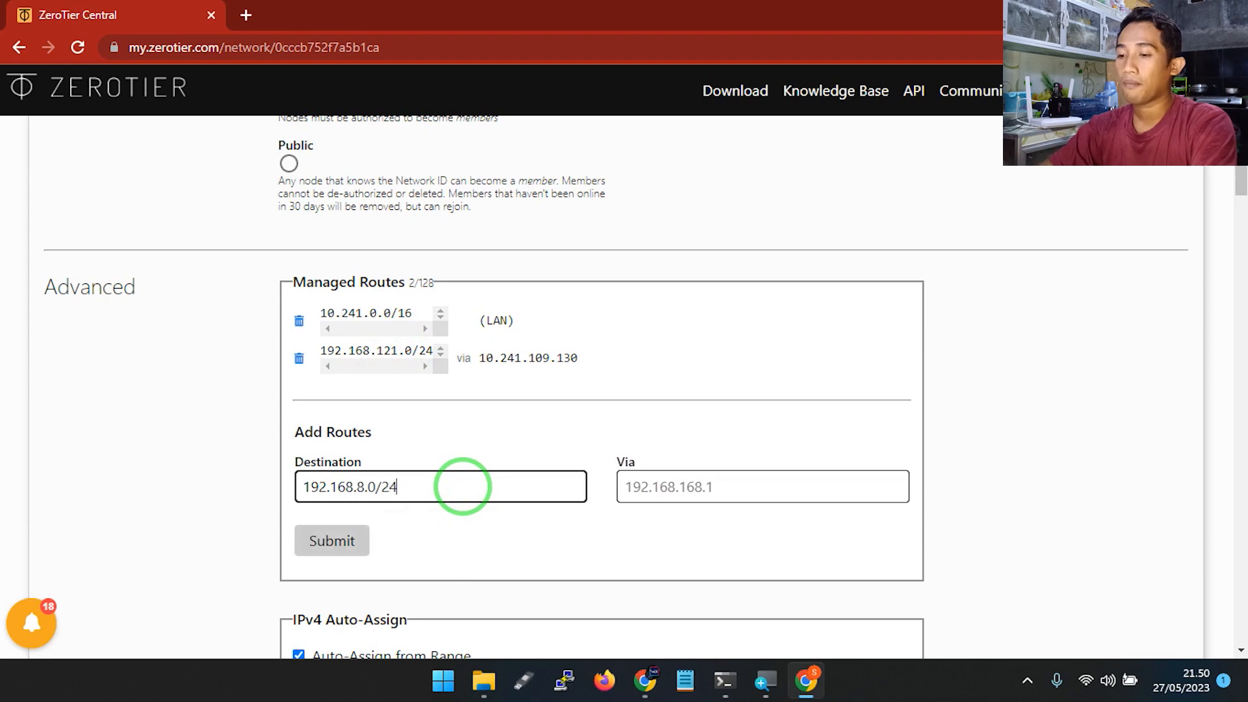
left_click(691, 486)
key("Down")
key("Down")
key("Return")
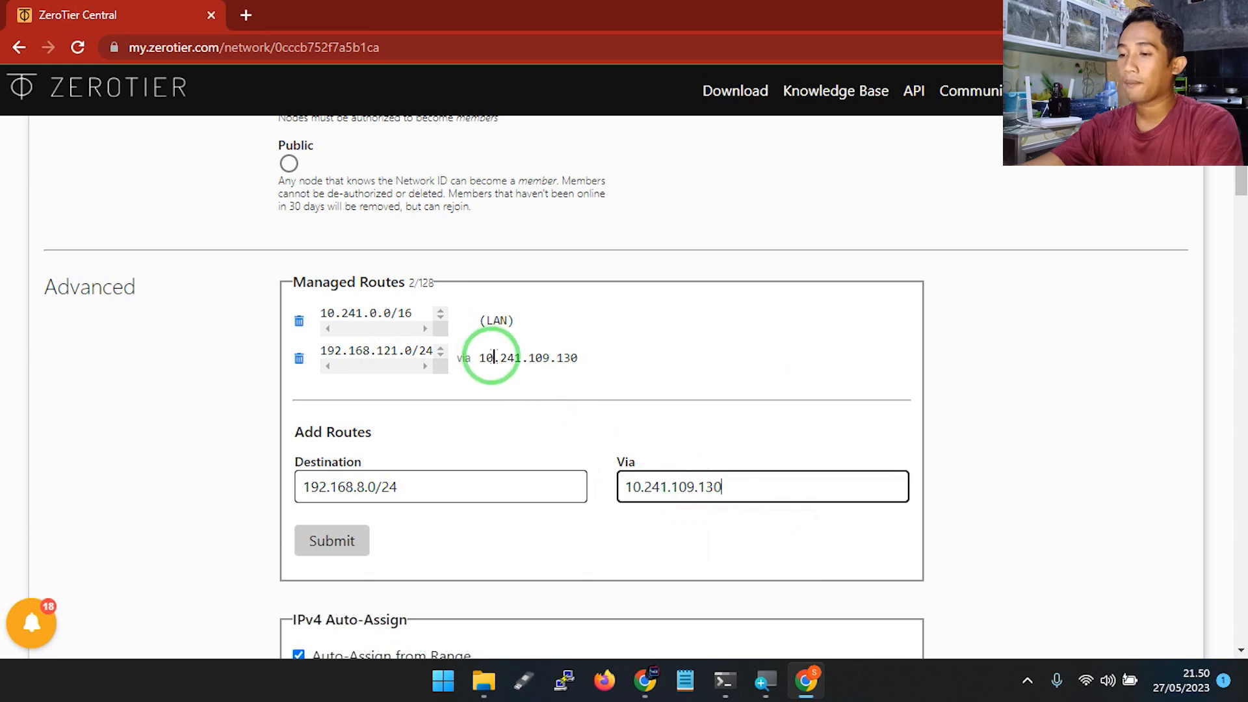
Compare the new route's via address with the 192.168.121.0/24 route and the aryo-stb member's managed IP
left_click_drag(480, 358, 599, 361)
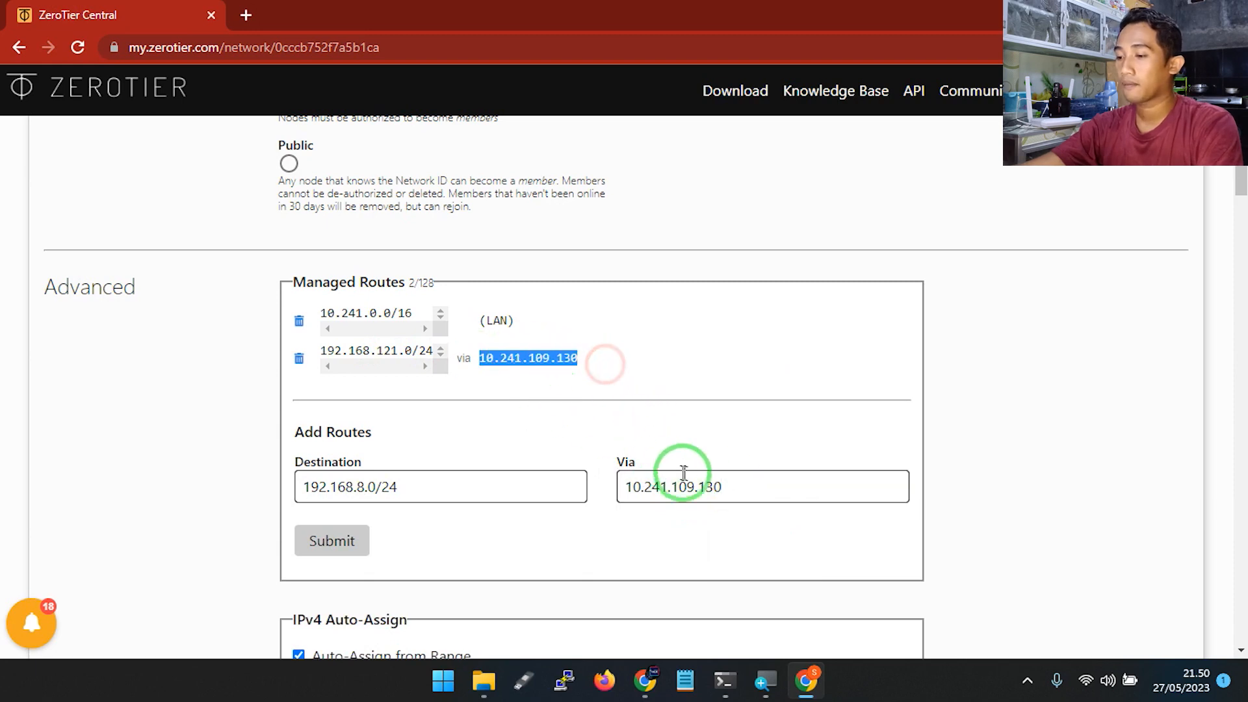
left_click(736, 489)
scroll(1165, 334, "down", 12)
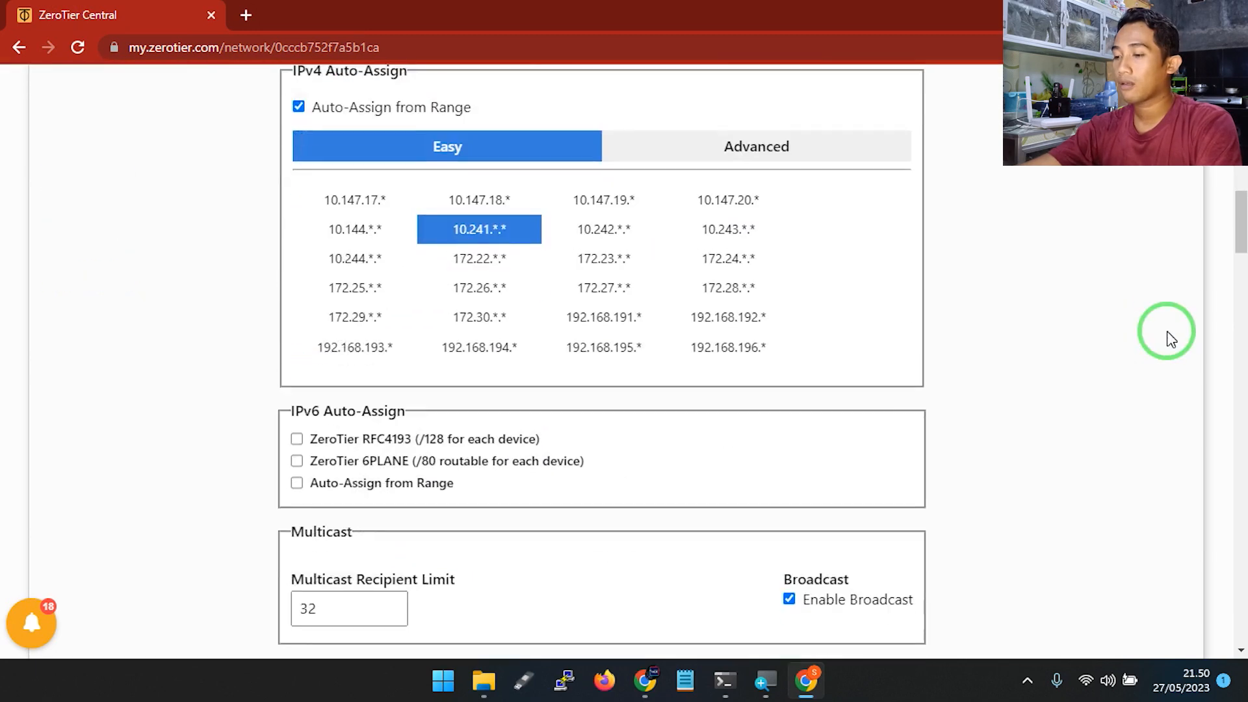
scroll(1067, 388, "down", 14)
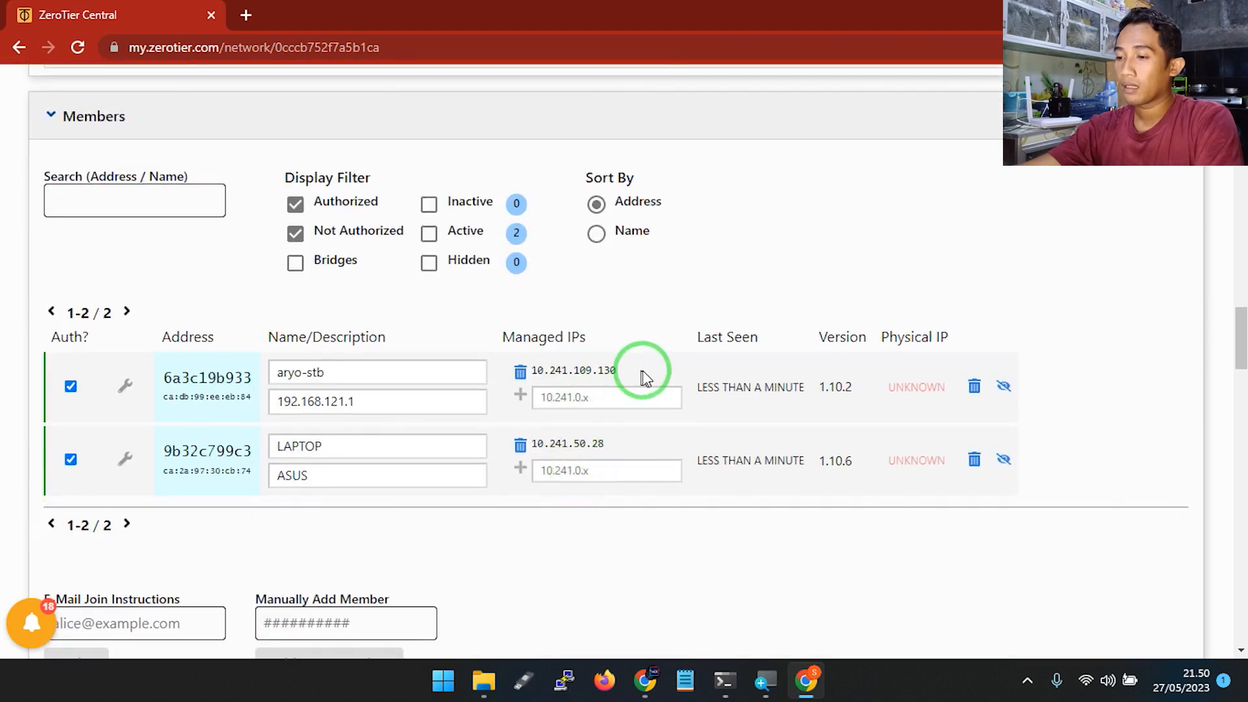
left_click_drag(642, 376, 532, 377)
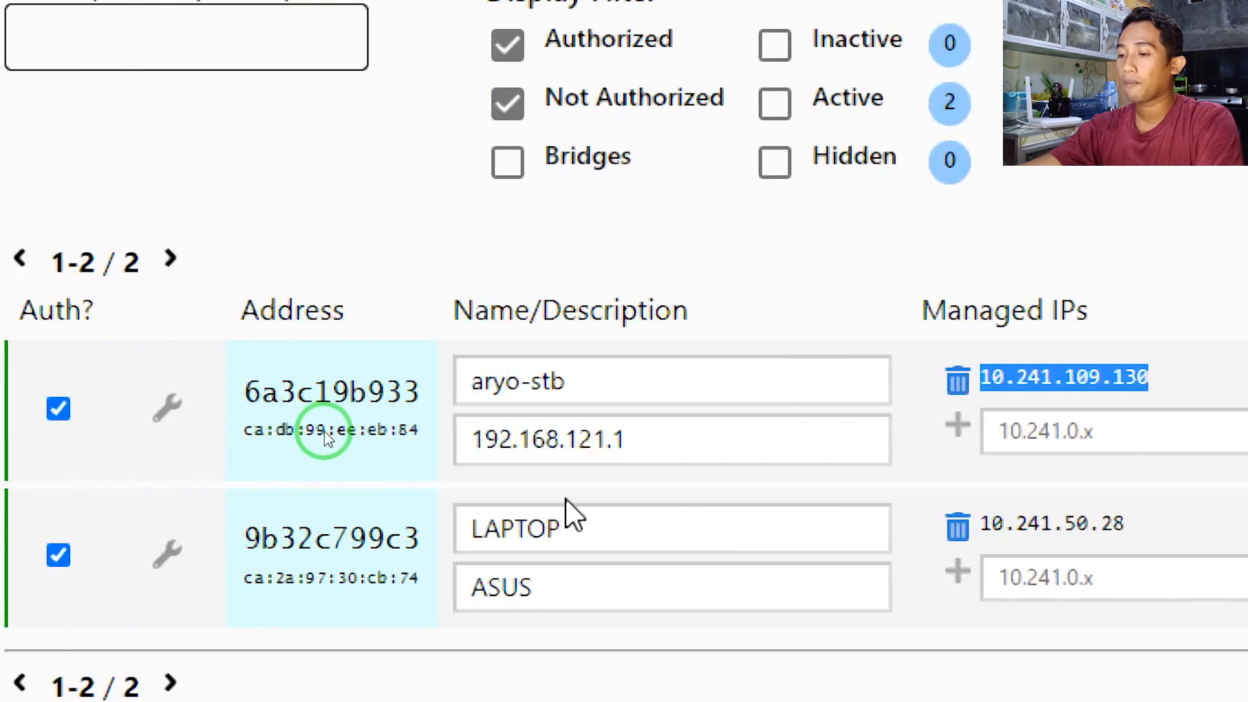
double_click(570, 526)
left_click_drag(559, 379, 534, 445)
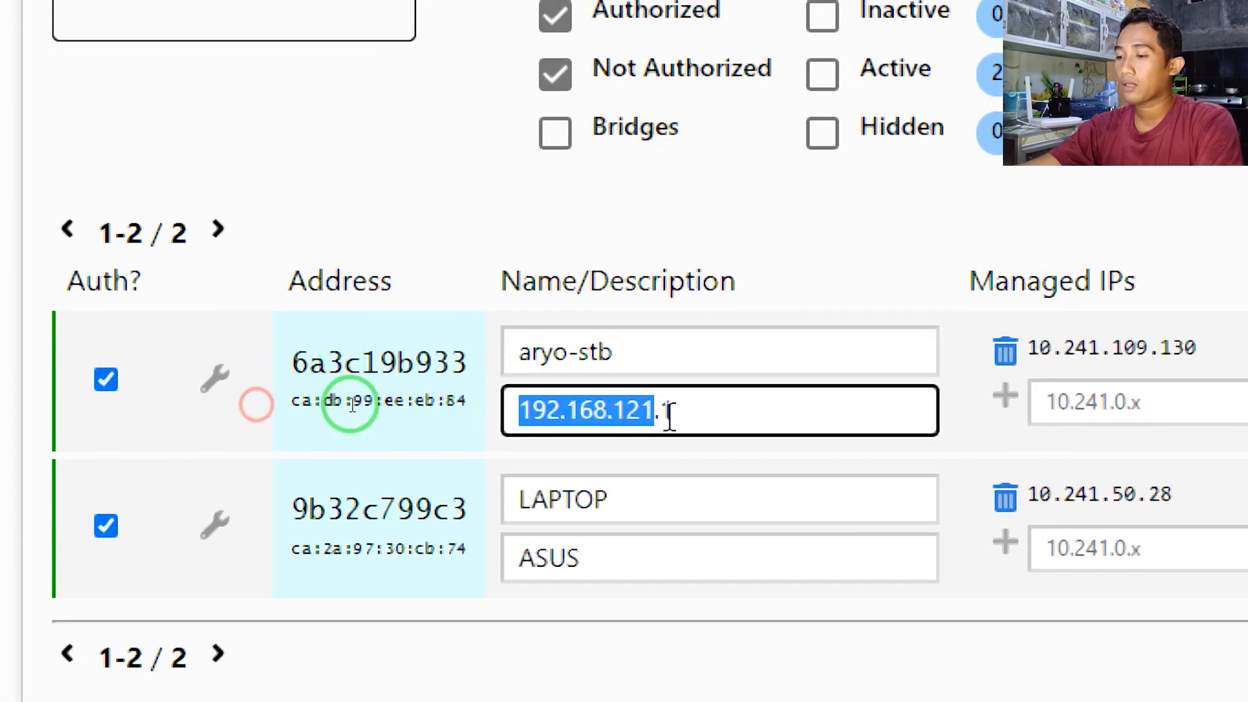
Submit the 192.168.8.0/24 route and check its entry under the managed routes
scroll(667, 195, "up", 6)
scroll(287, 122, "up", 1)
scroll(442, 265, "up", 10)
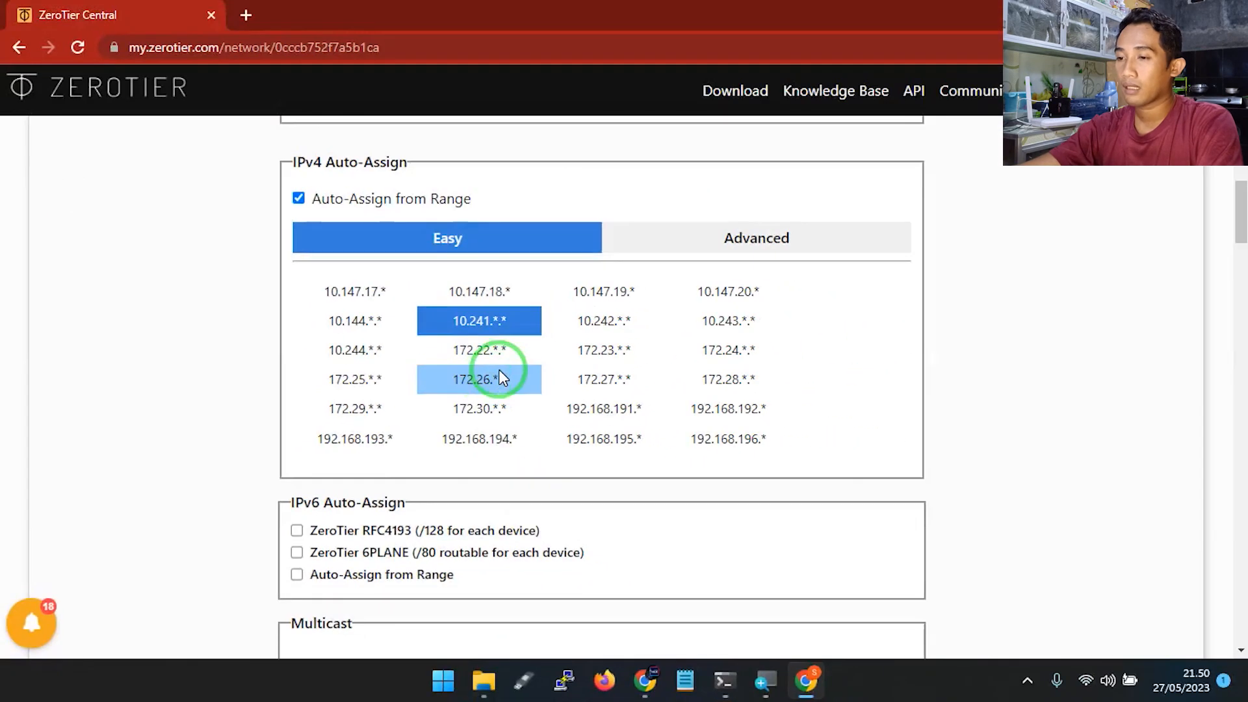
scroll(498, 370, "up", 3)
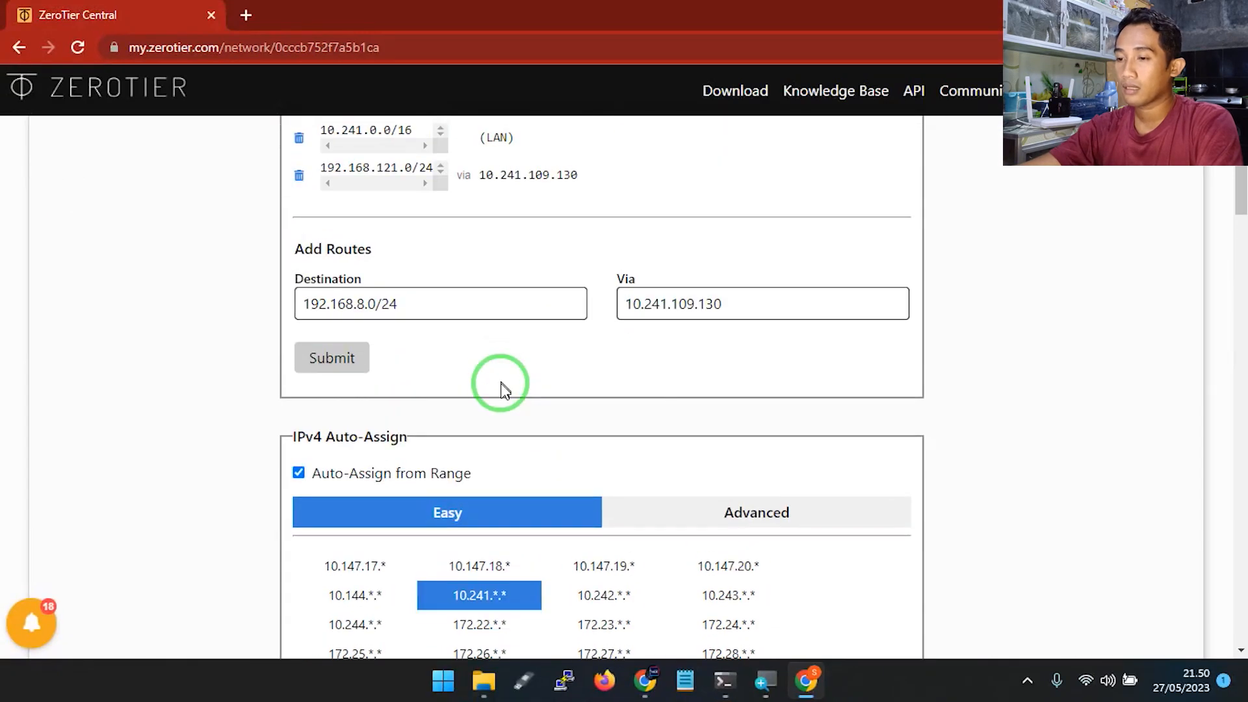
left_click(333, 360)
left_click_drag(320, 205, 422, 207)
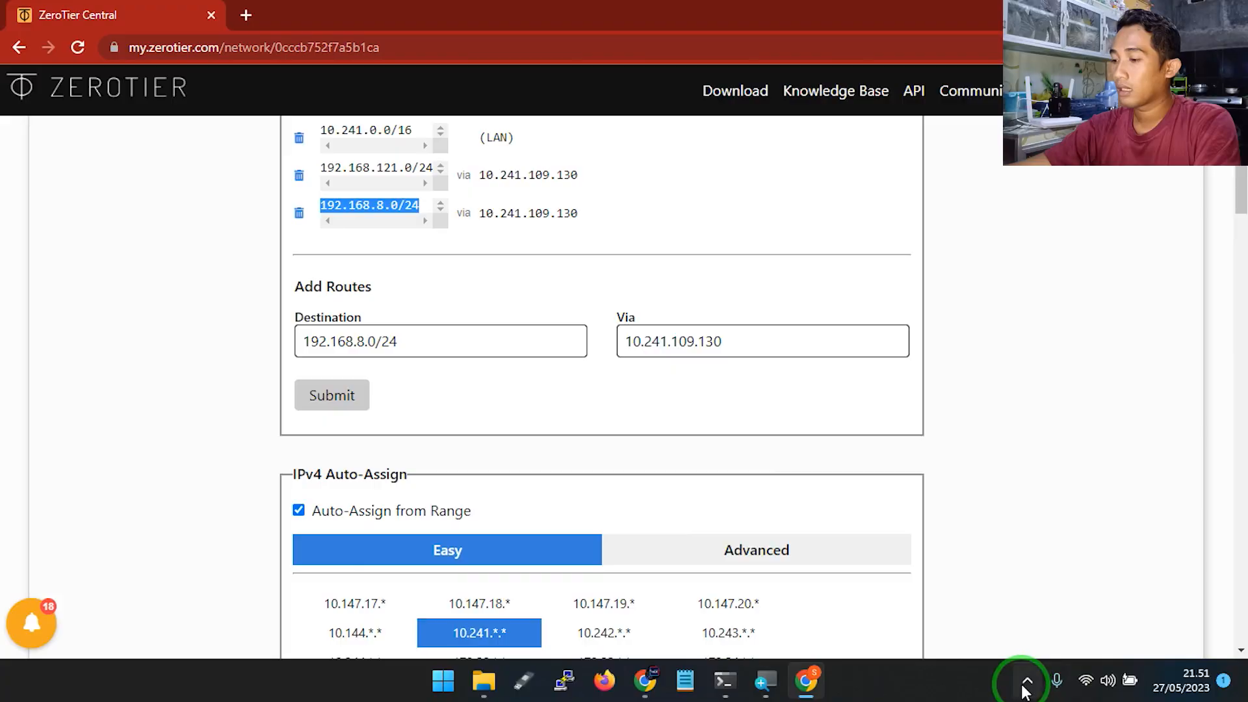
Check the available Wi-Fi networks and the ZeroTier entry among the background apps
left_click(1026, 687)
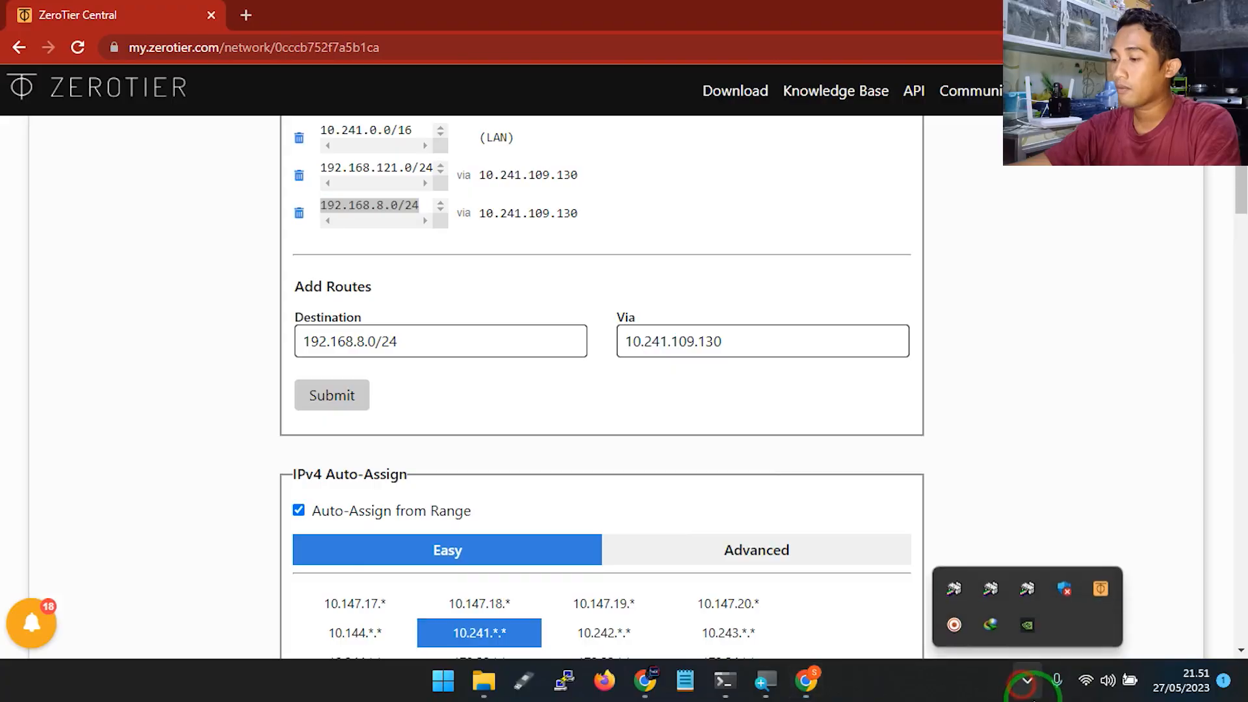
left_click(1087, 680)
left_click(998, 332)
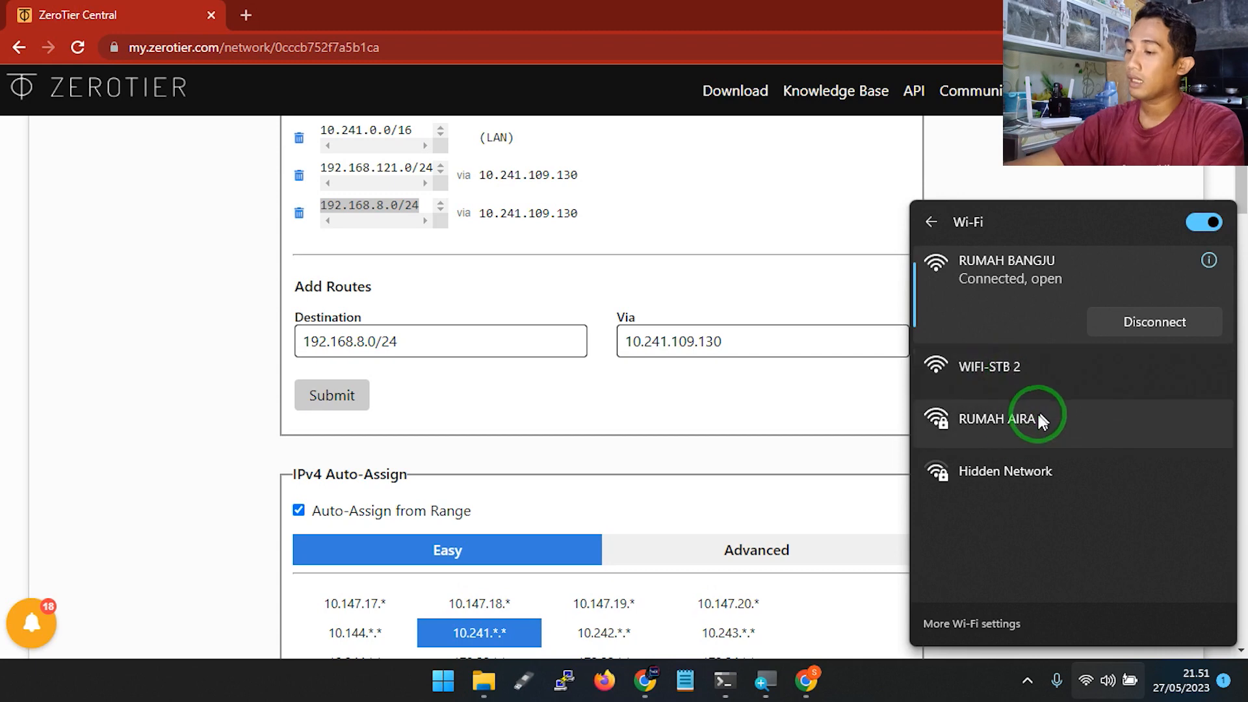
left_click(836, 418)
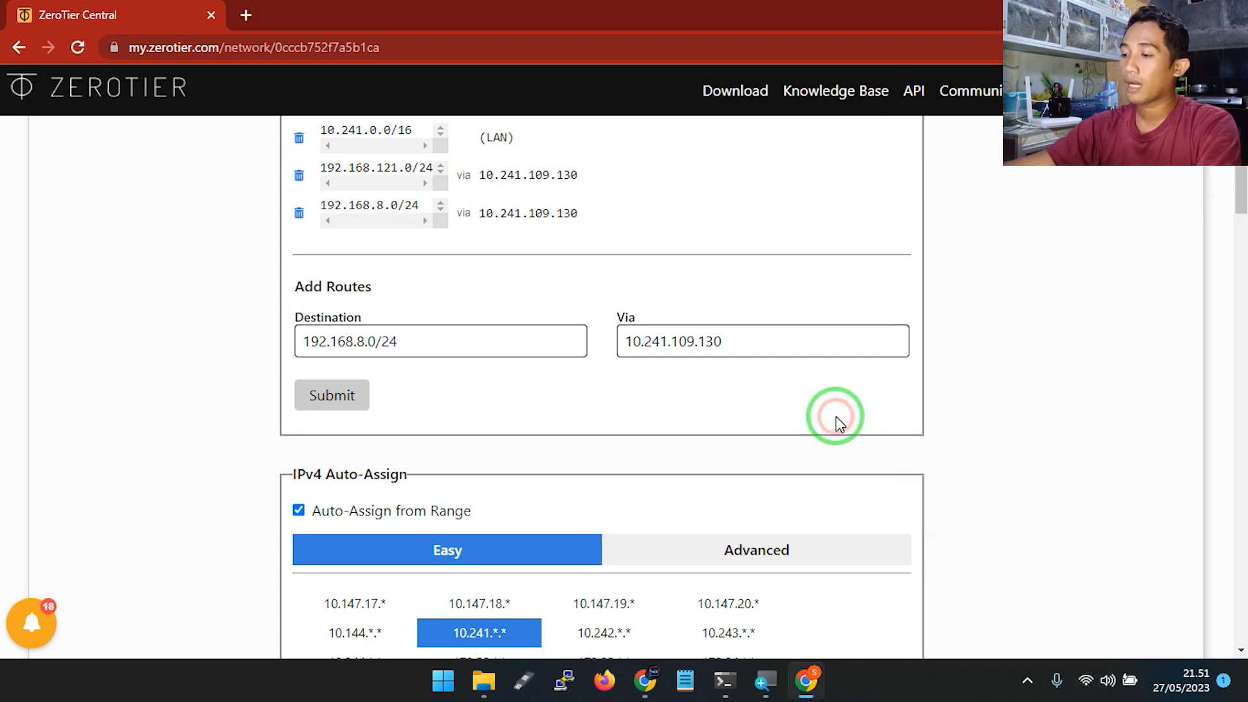
left_click(1027, 681)
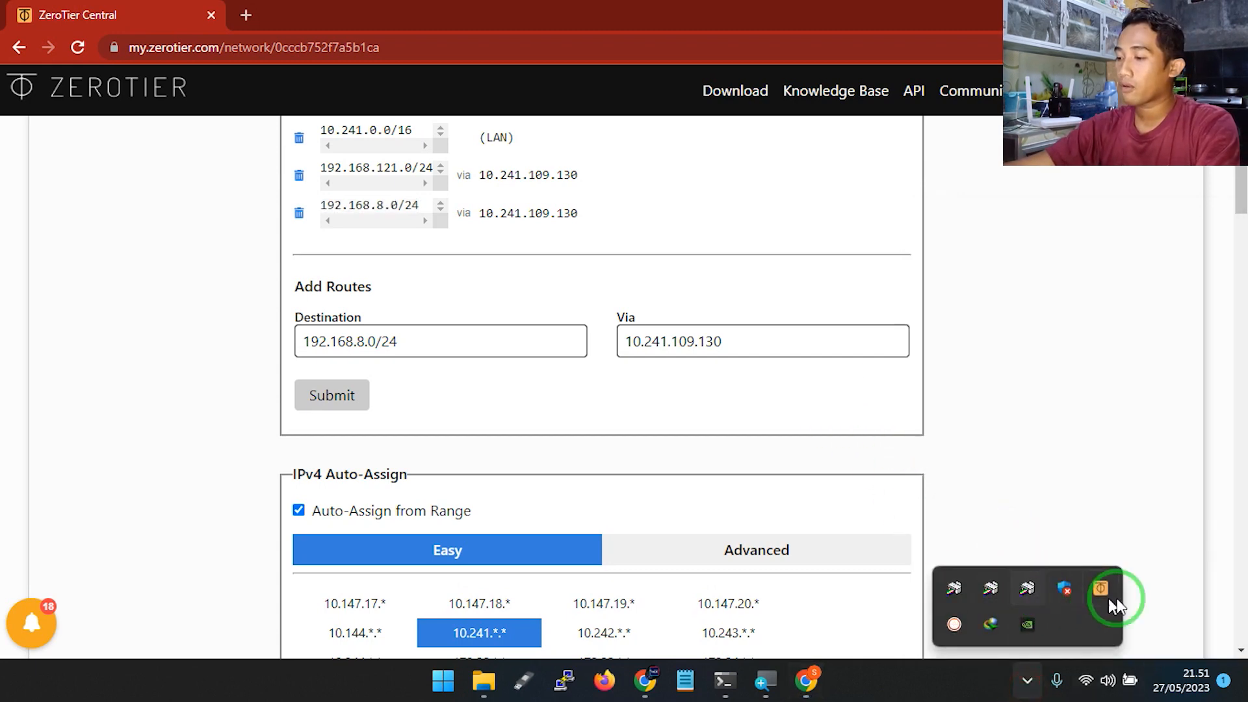
Highlight the network ID in the ZeroTier Central page address
scroll(724, 376, "up", 4)
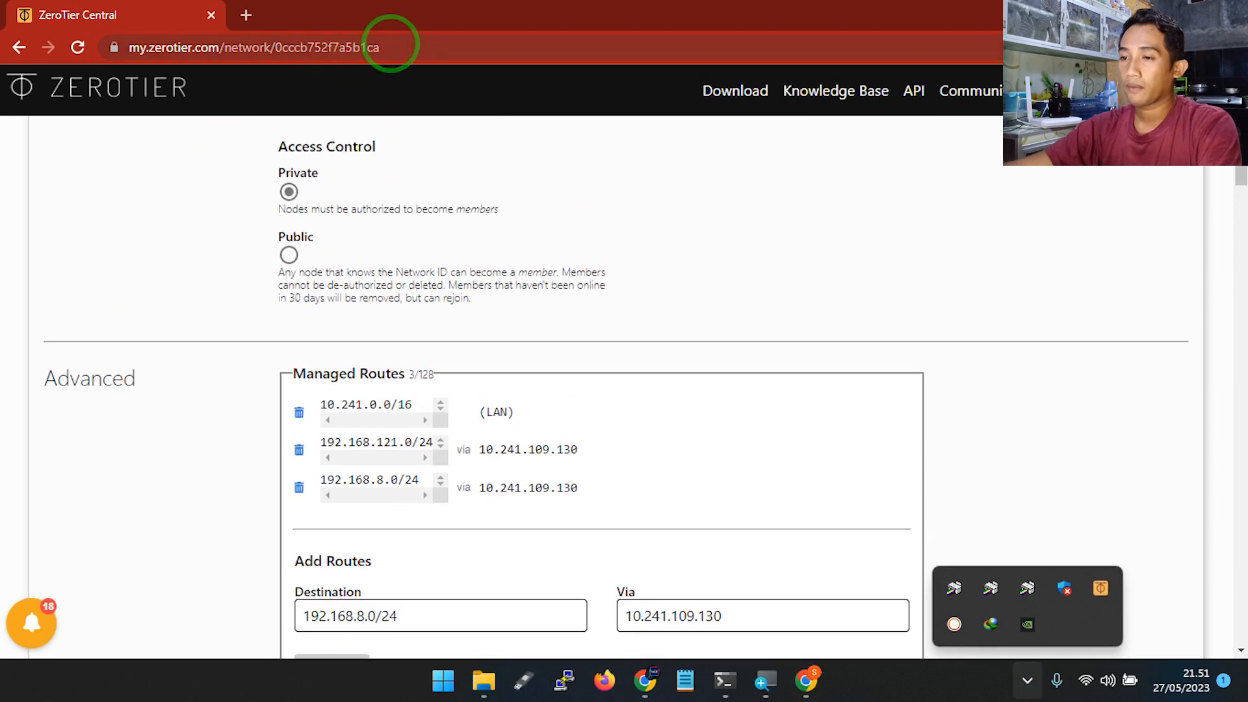
double_click(277, 46)
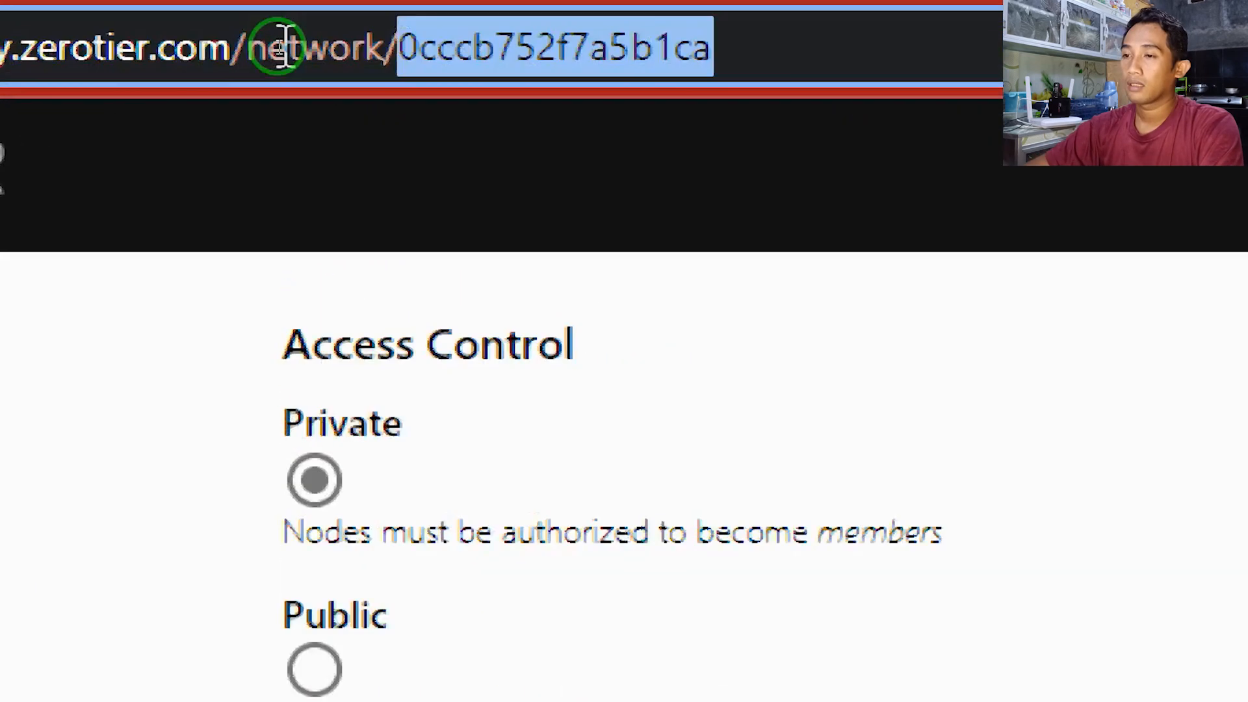
left_click(510, 47)
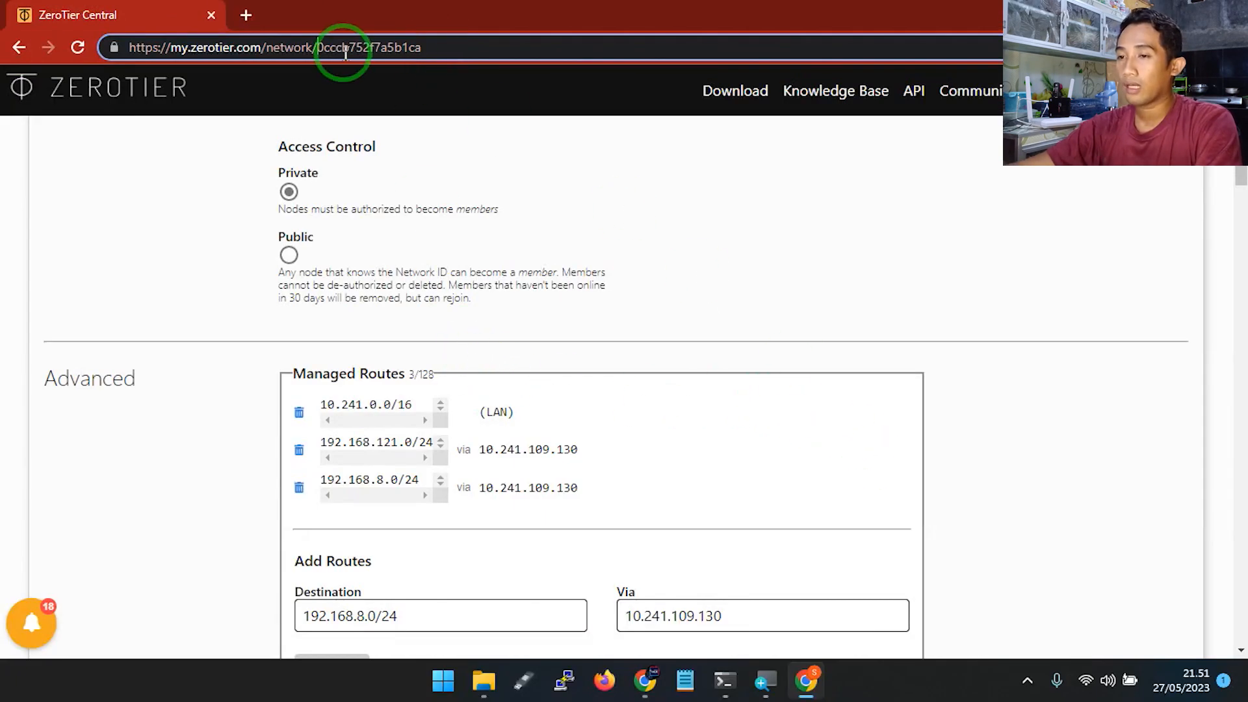
Switch to the browser window with the router pages and select BUG2 in yacd's PILIH-MANUAL proxy group
left_click(645, 682)
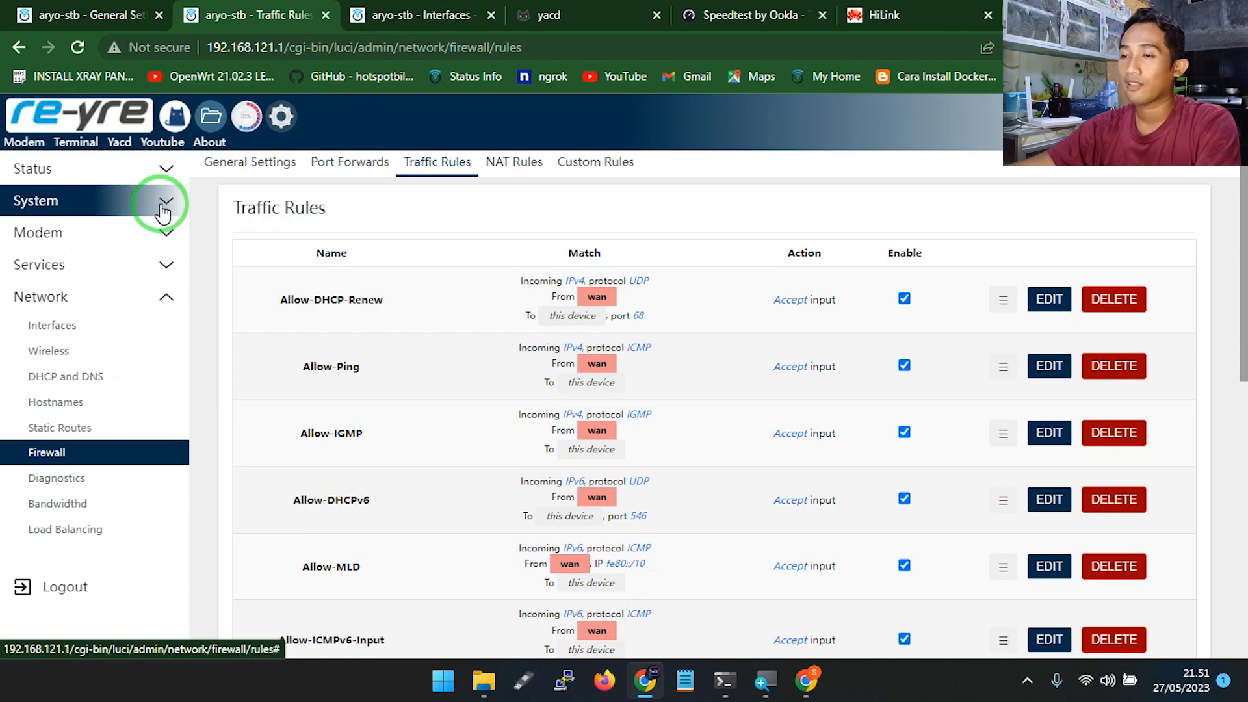
left_click(411, 14)
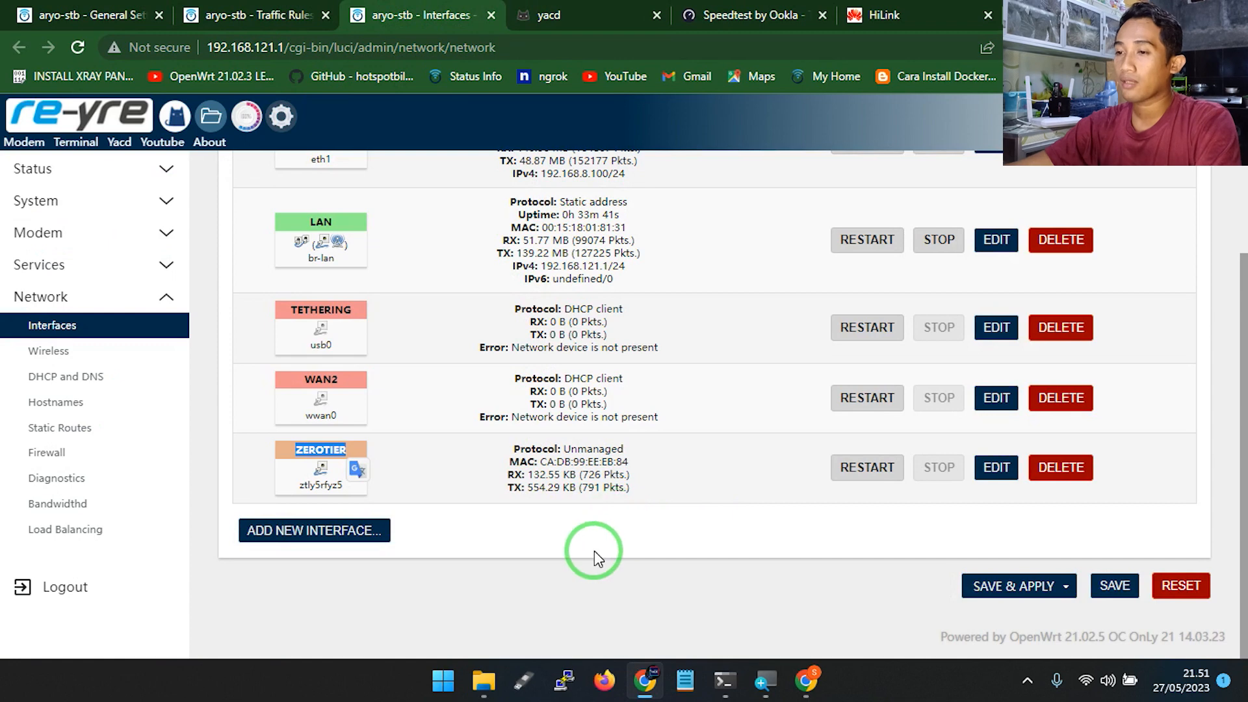
left_click(582, 14)
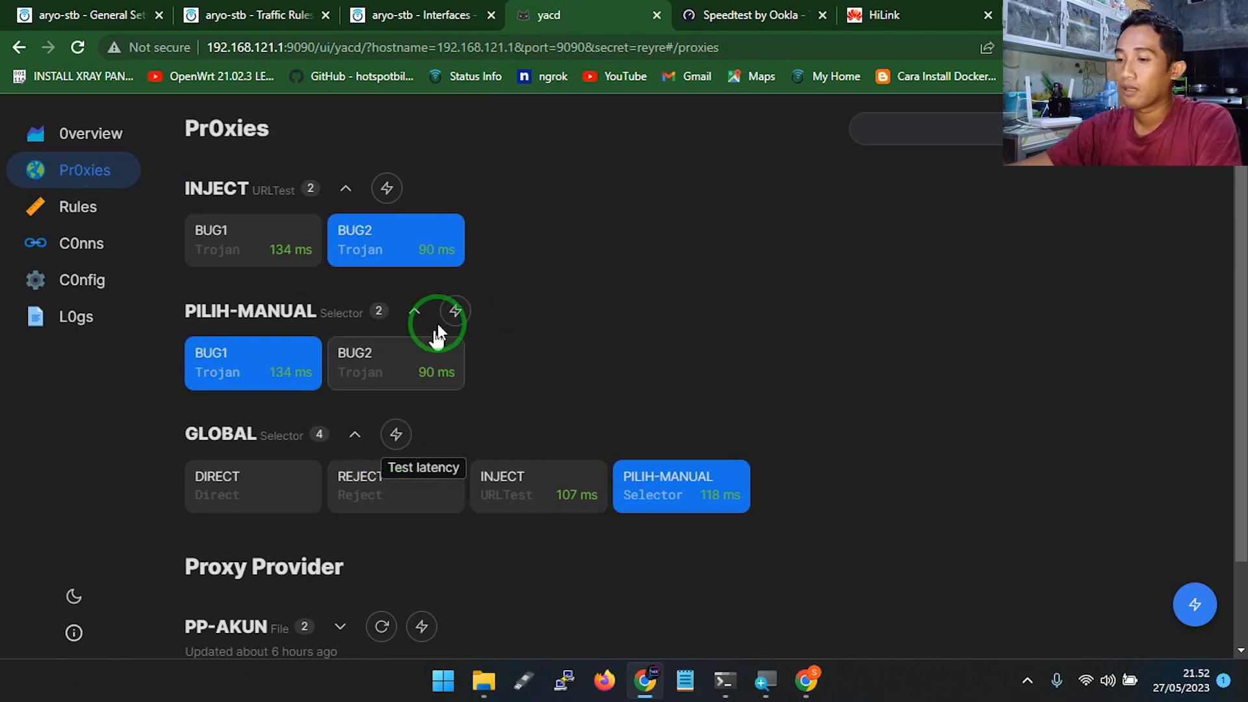
left_click(403, 384)
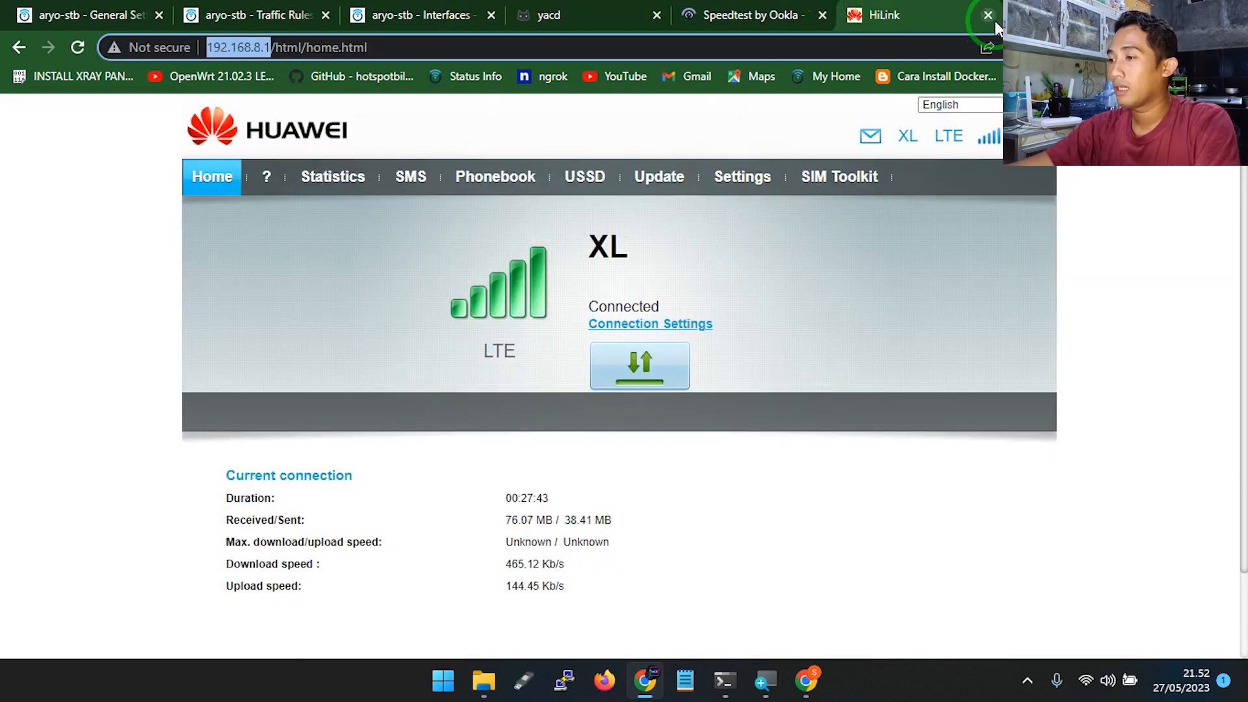
Close the HiLink page and the three aryo-stb firewall and interface pages, and open a blank browser tab
left_click(988, 14)
left_click(475, 14)
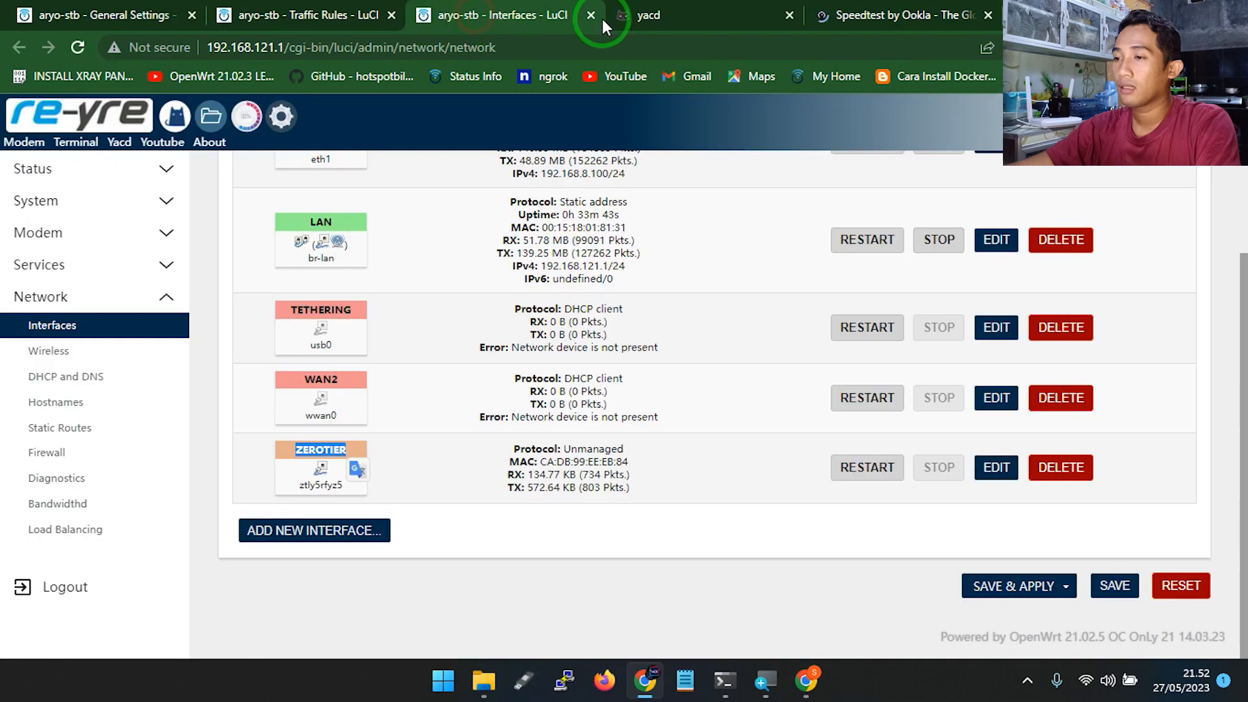
left_click(299, 14)
left_click(137, 14)
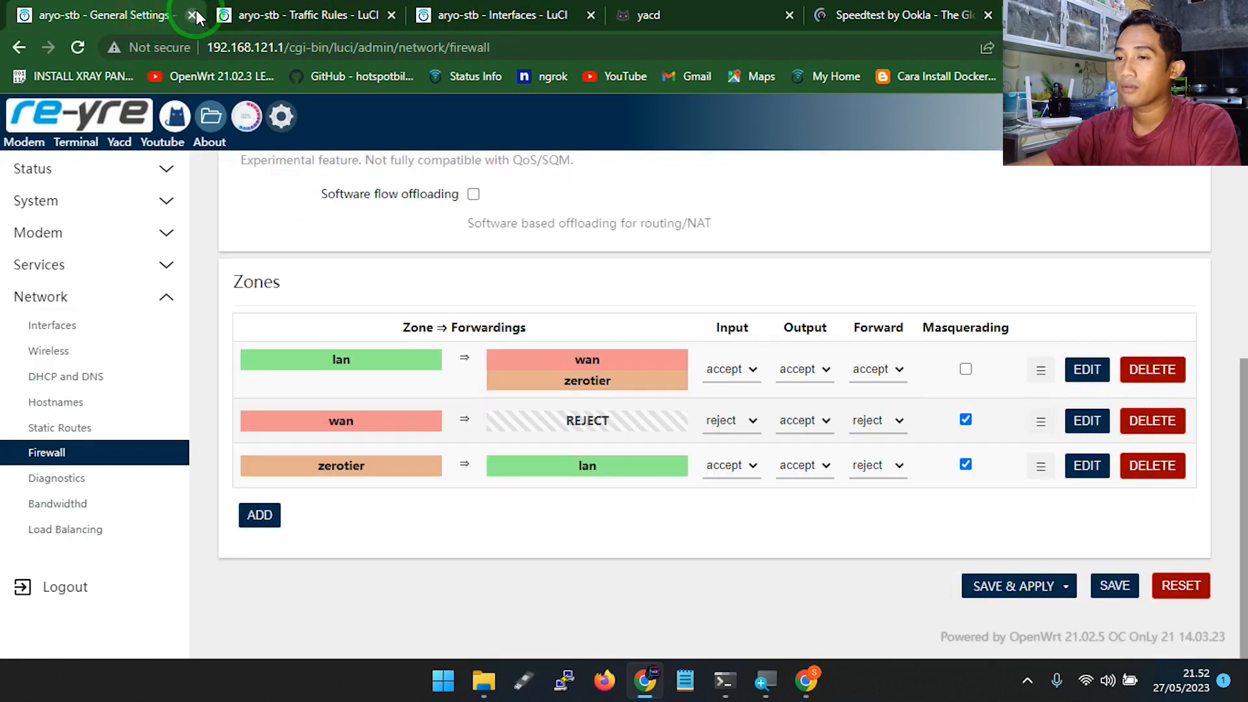
left_click(195, 13)
left_click(195, 13)
left_click(195, 13)
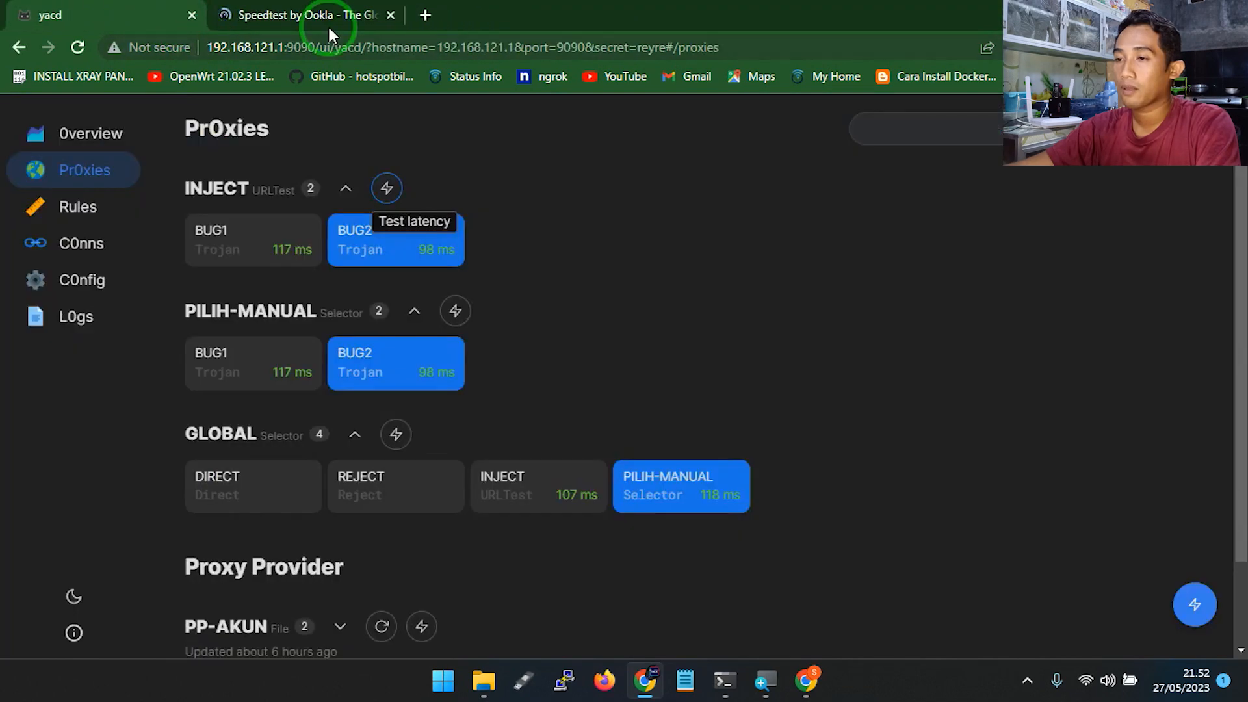
left_click(431, 18)
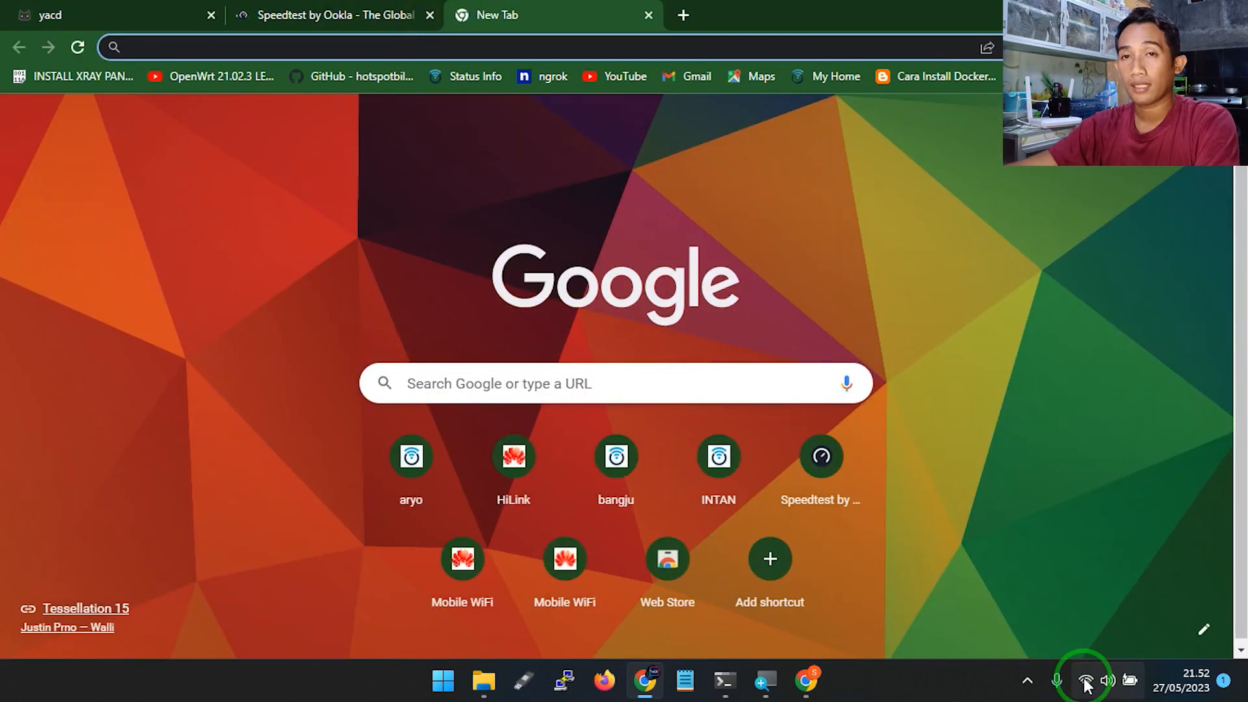
Disconnect from the RUMAH BANGJU Wi-Fi and connect to RUMAH AIRA
mouse_move(1085, 684)
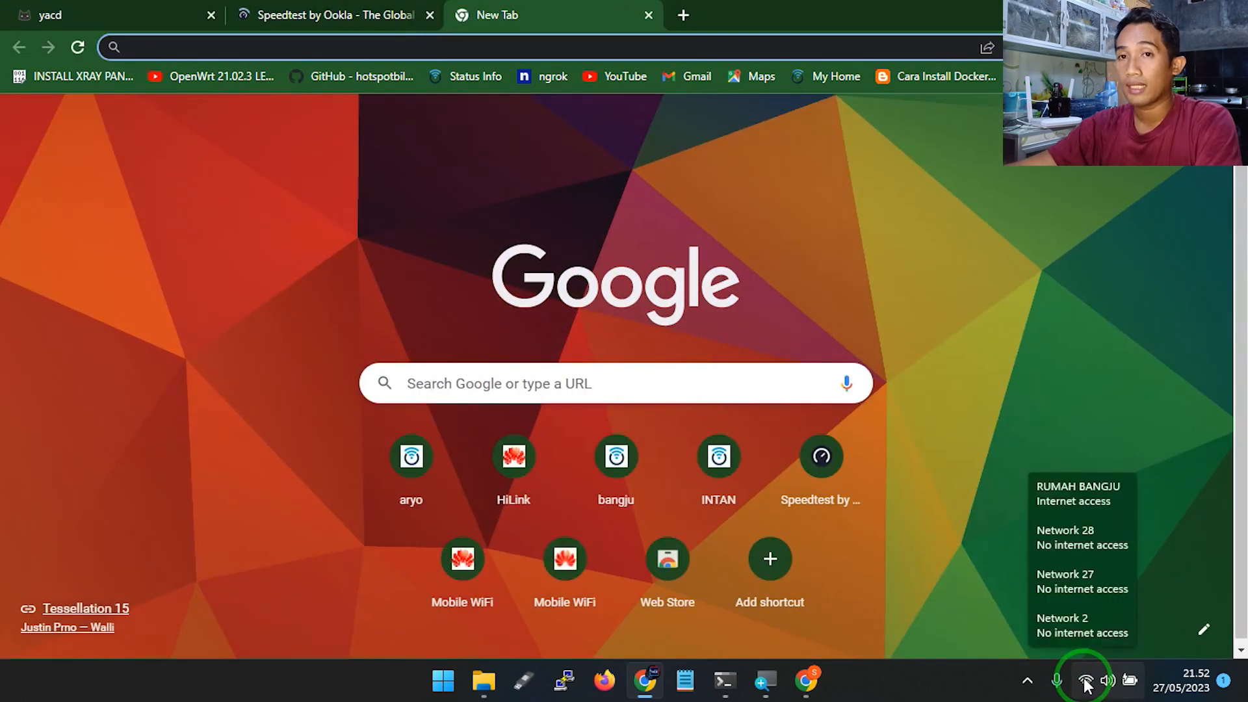
left_click(1086, 682)
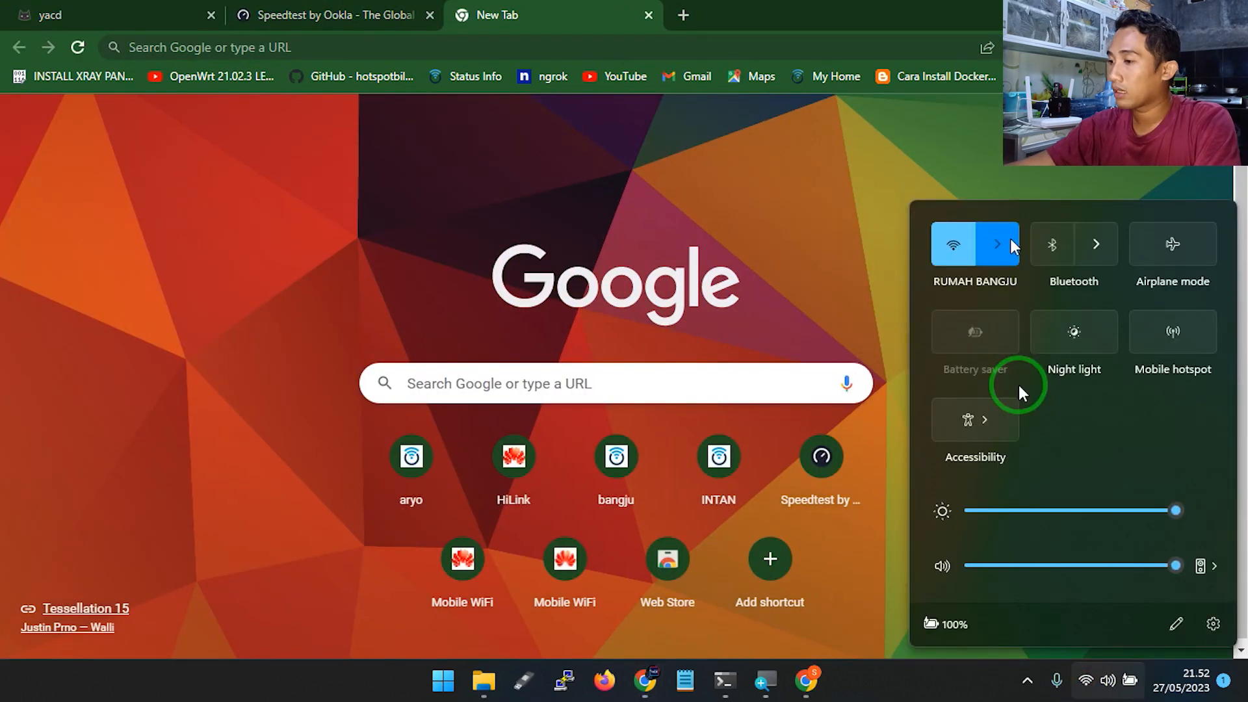
left_click(1016, 247)
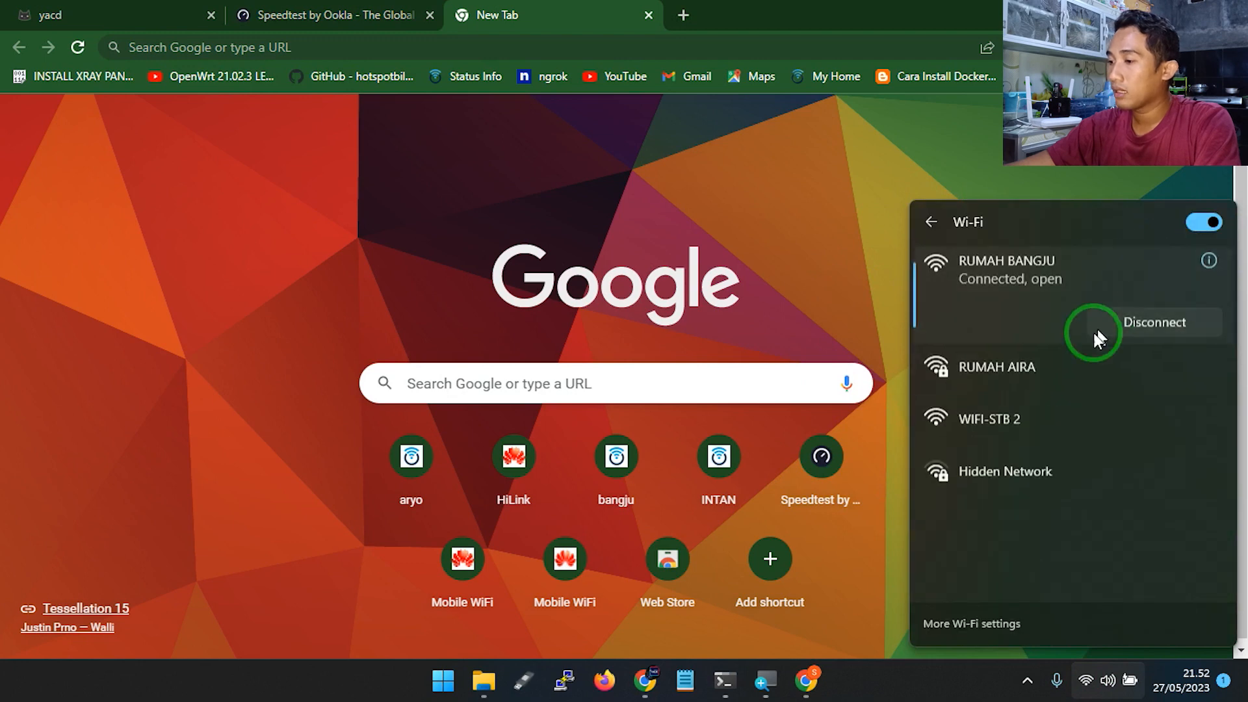
left_click(1151, 320)
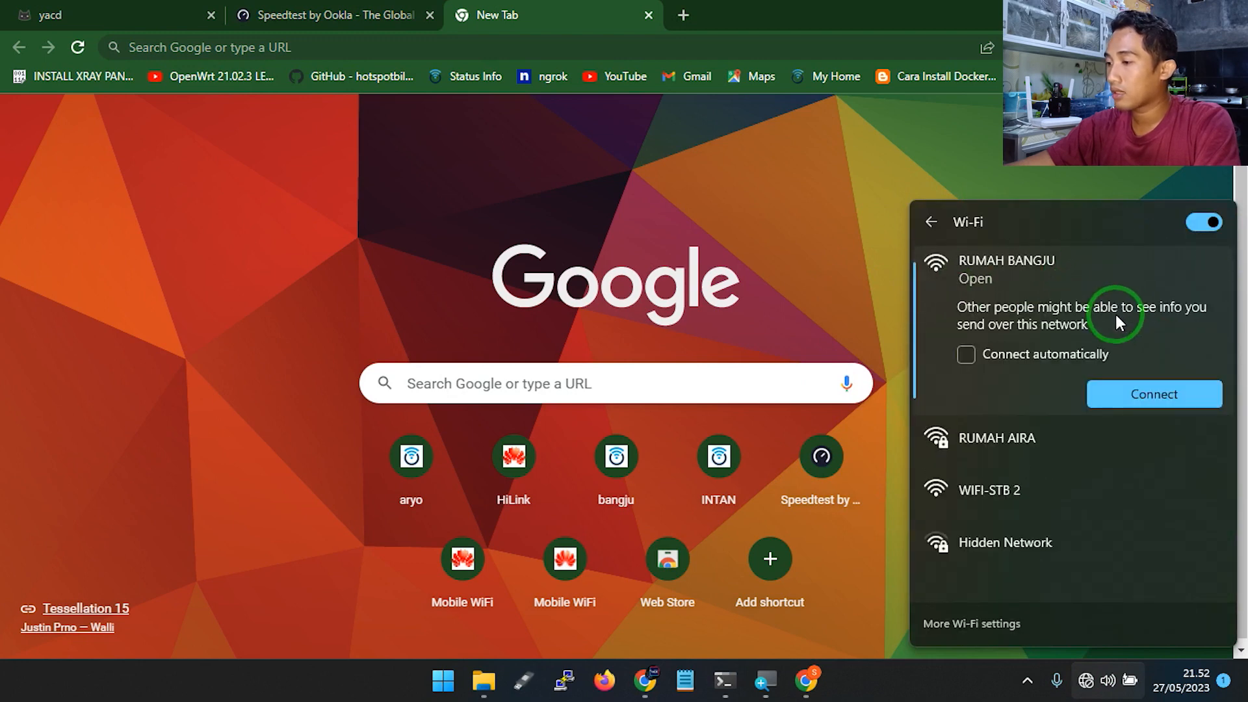
left_click(1023, 439)
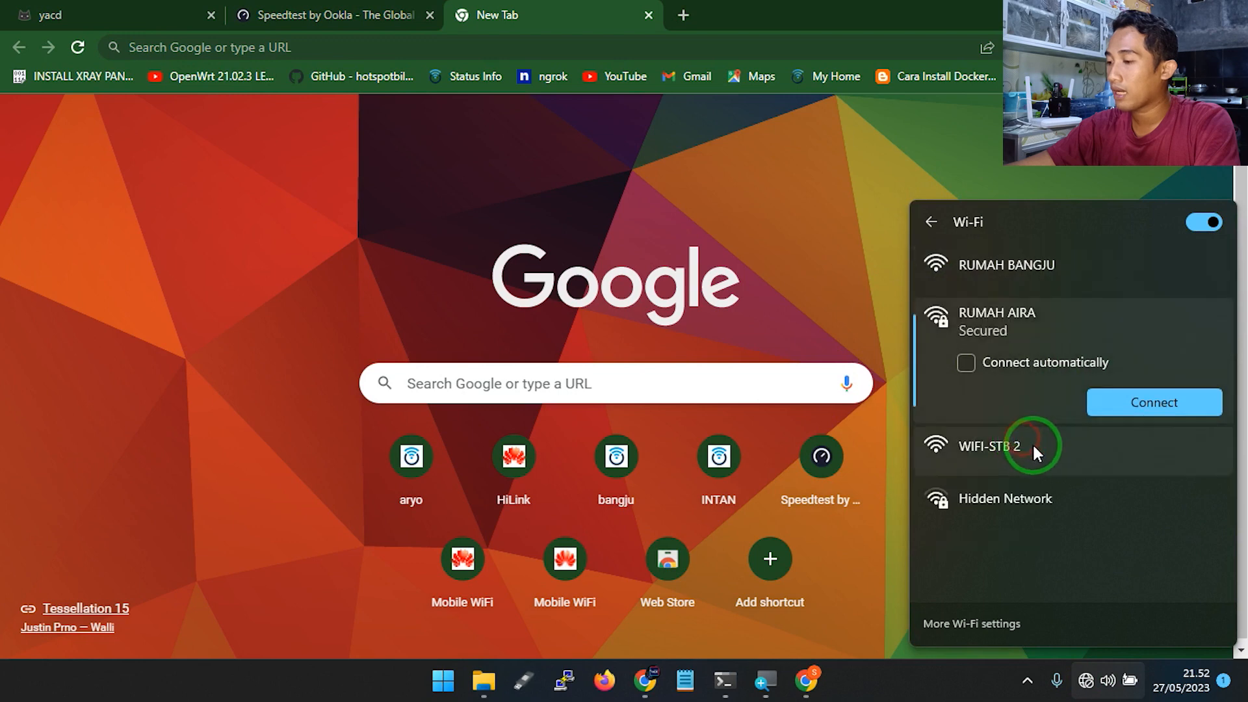
left_click(1122, 405)
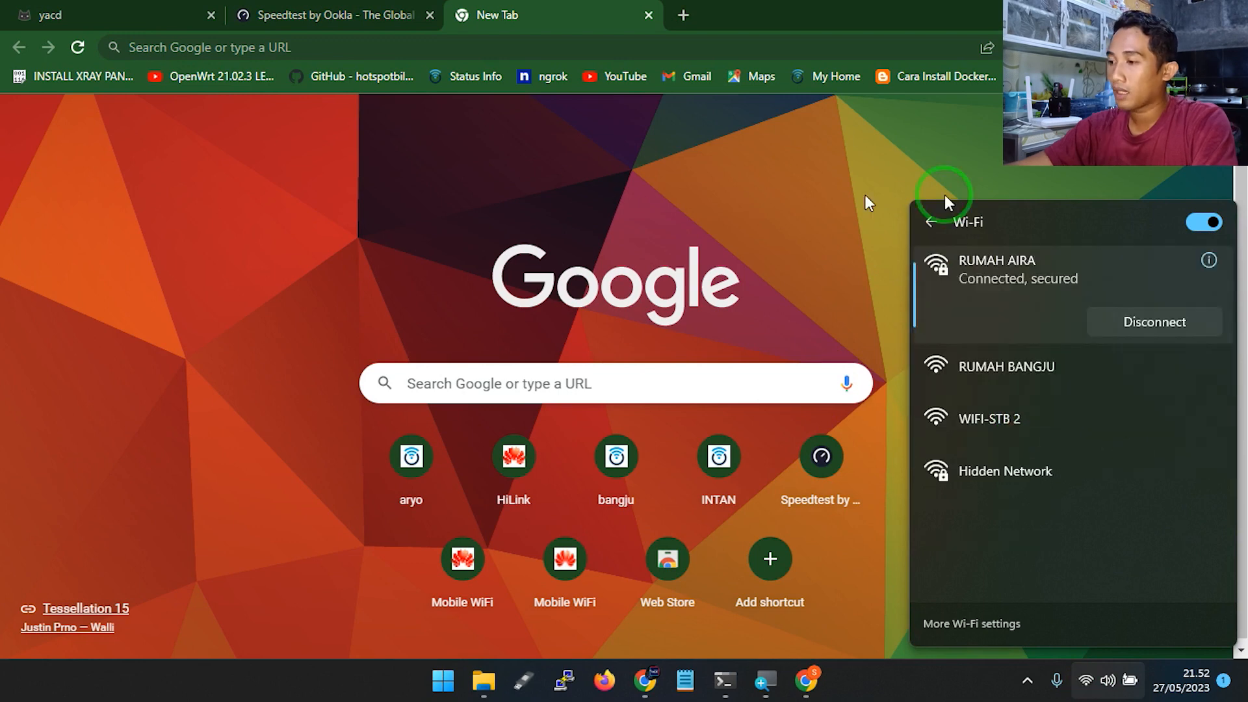
left_click(606, 186)
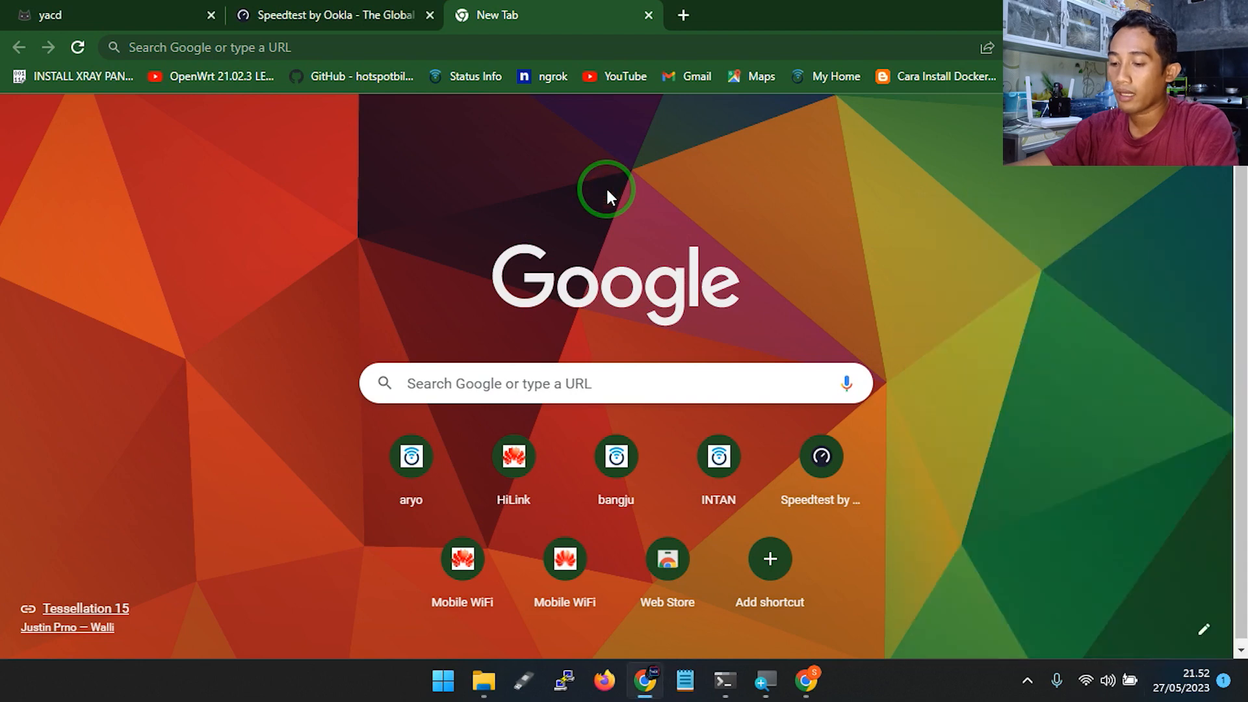
List the full IP configuration in Command Prompt and highlight the Wi-Fi adapter's default gateway
left_click(725, 681)
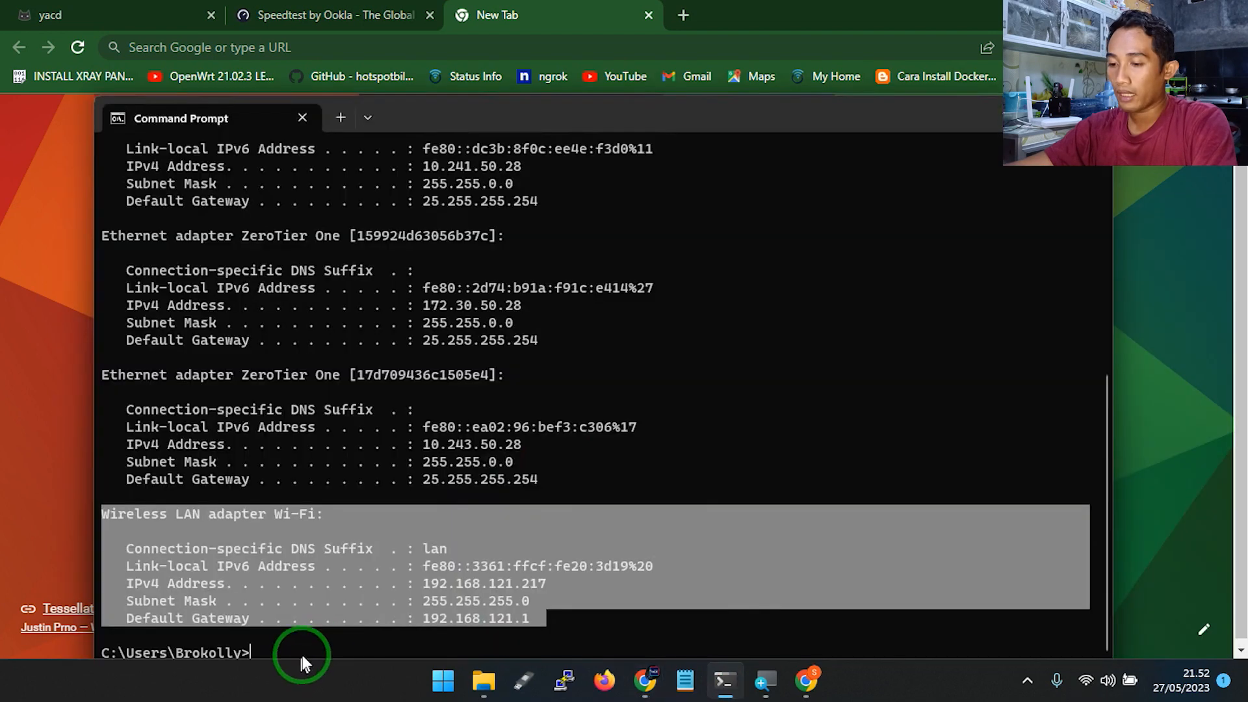
type("1")
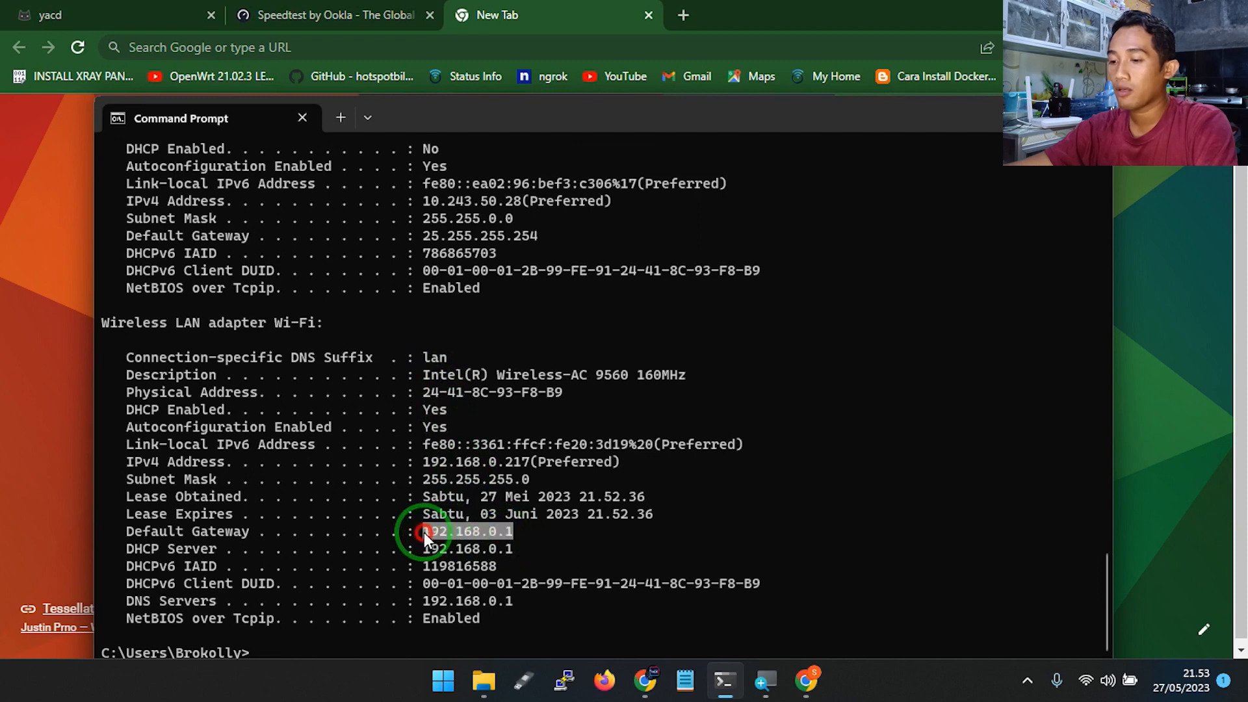
left_click_drag(503, 533, 665, 97)
Open the router page at 192.168.0.1 in the blank browser tab
left_click(649, 39)
type("192.168.")
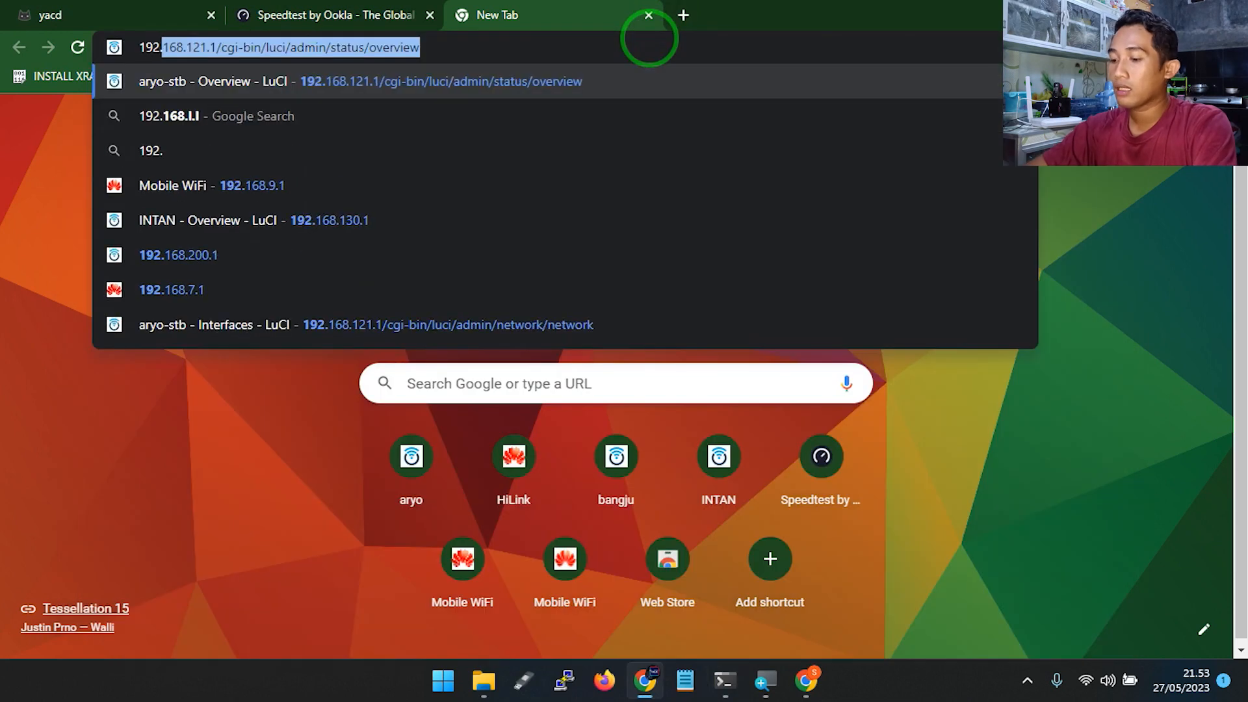
type("0.1")
key("Return")
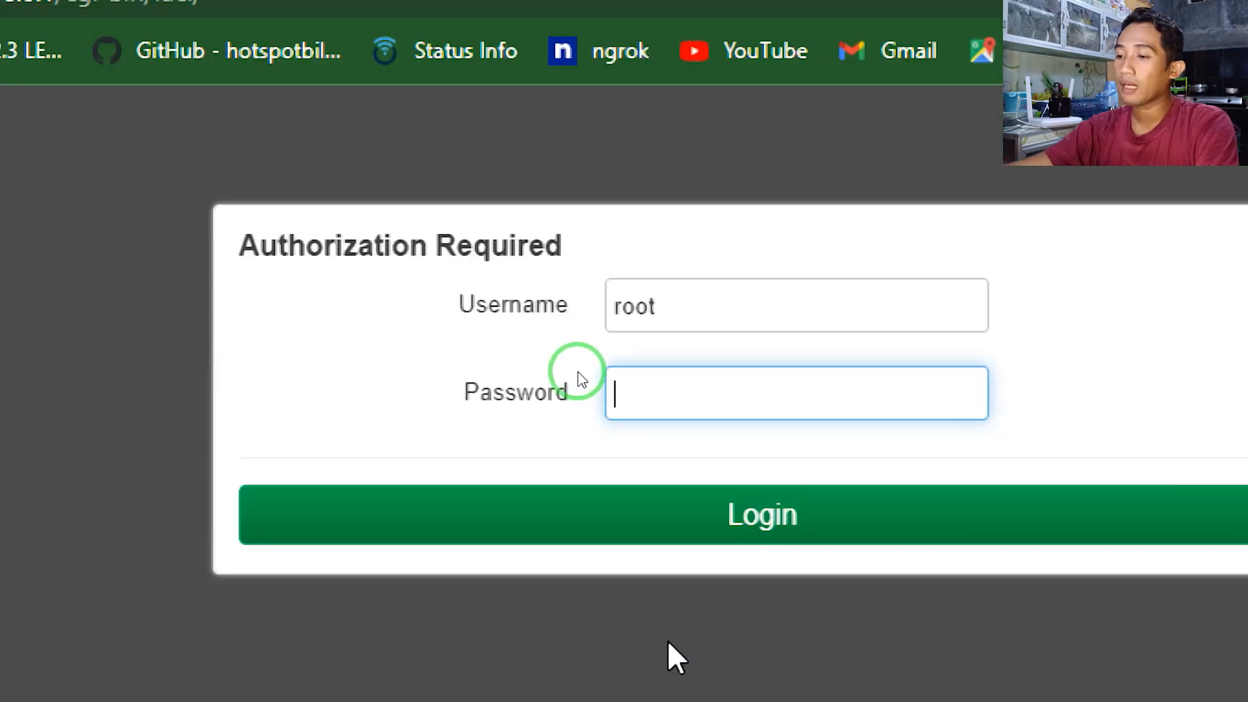
Log in to the router as root with the account password
left_click(603, 250)
type("••••••")
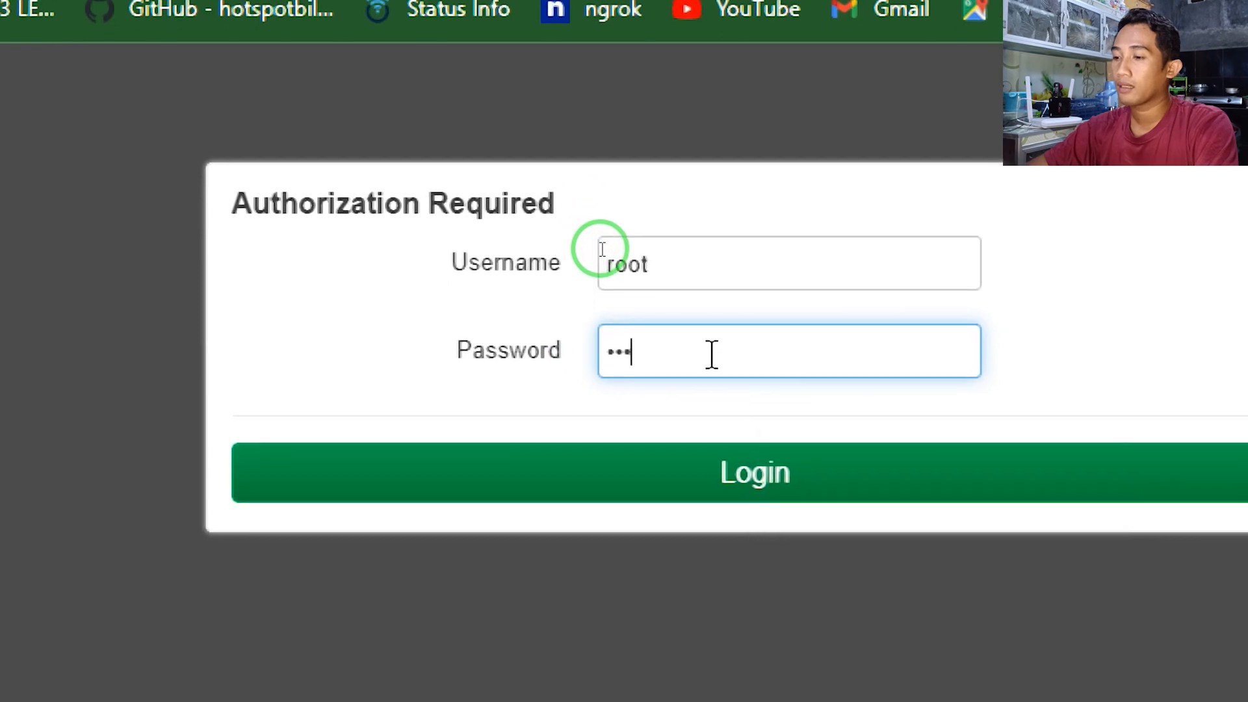
key("Return")
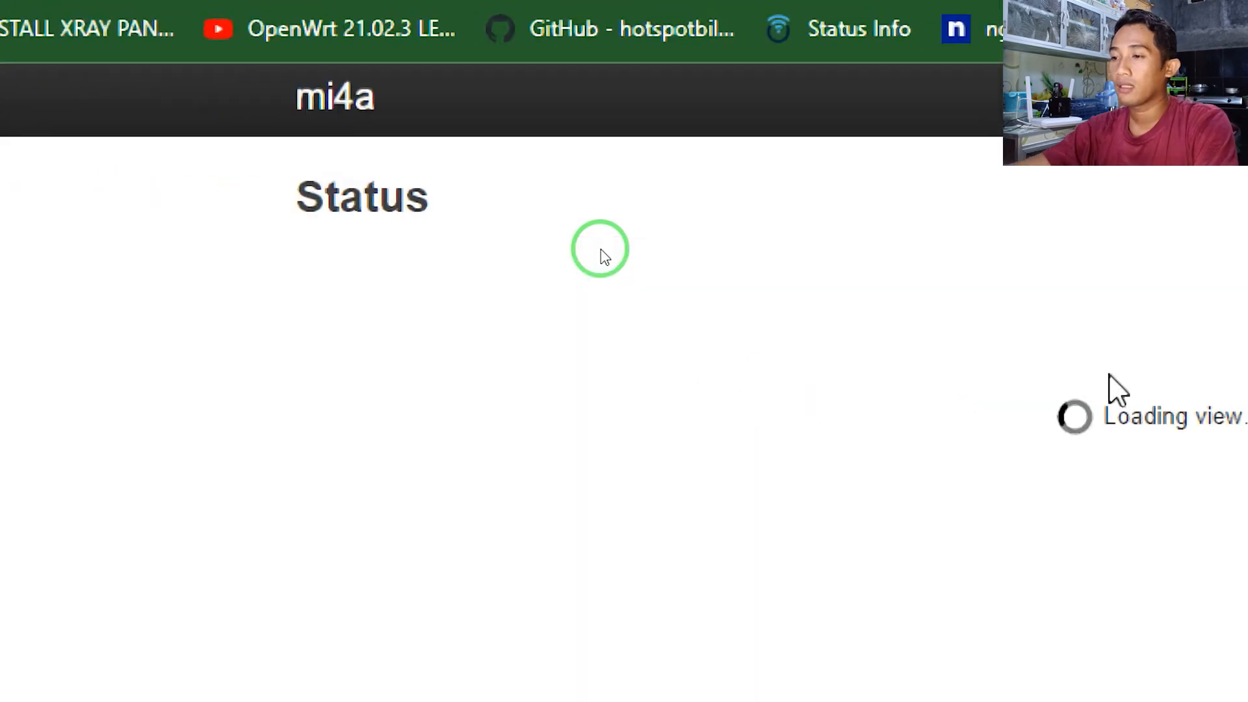
Open the mi4a router's network interfaces and highlight part of the WAN interface's IPv4 address
left_click(794, 107)
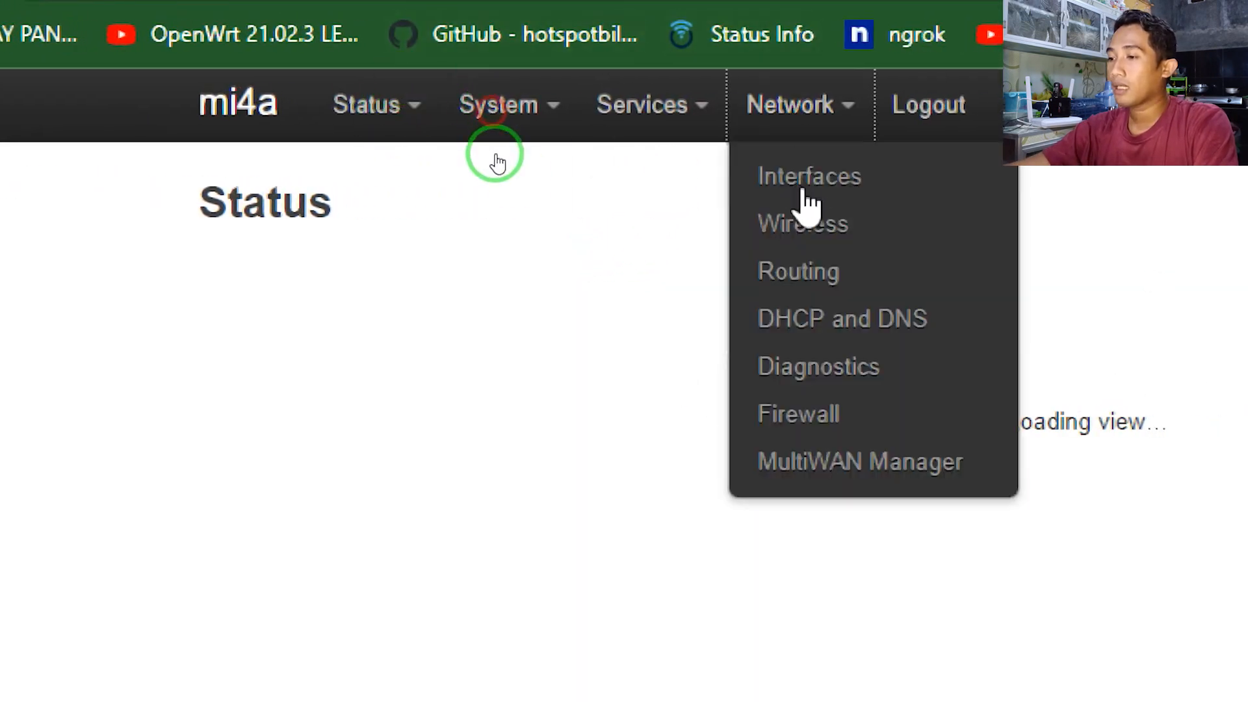
left_click(823, 198)
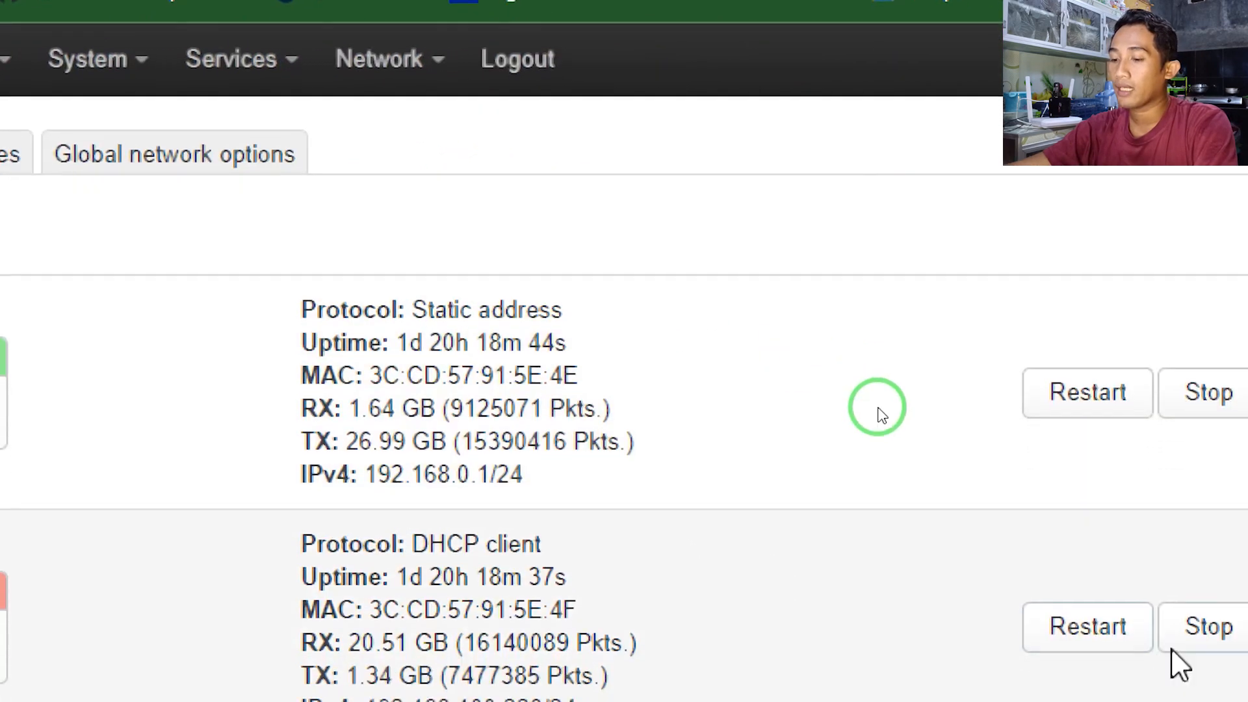
scroll(606, 618, "down", 2)
left_click_drag(545, 353, 511, 351)
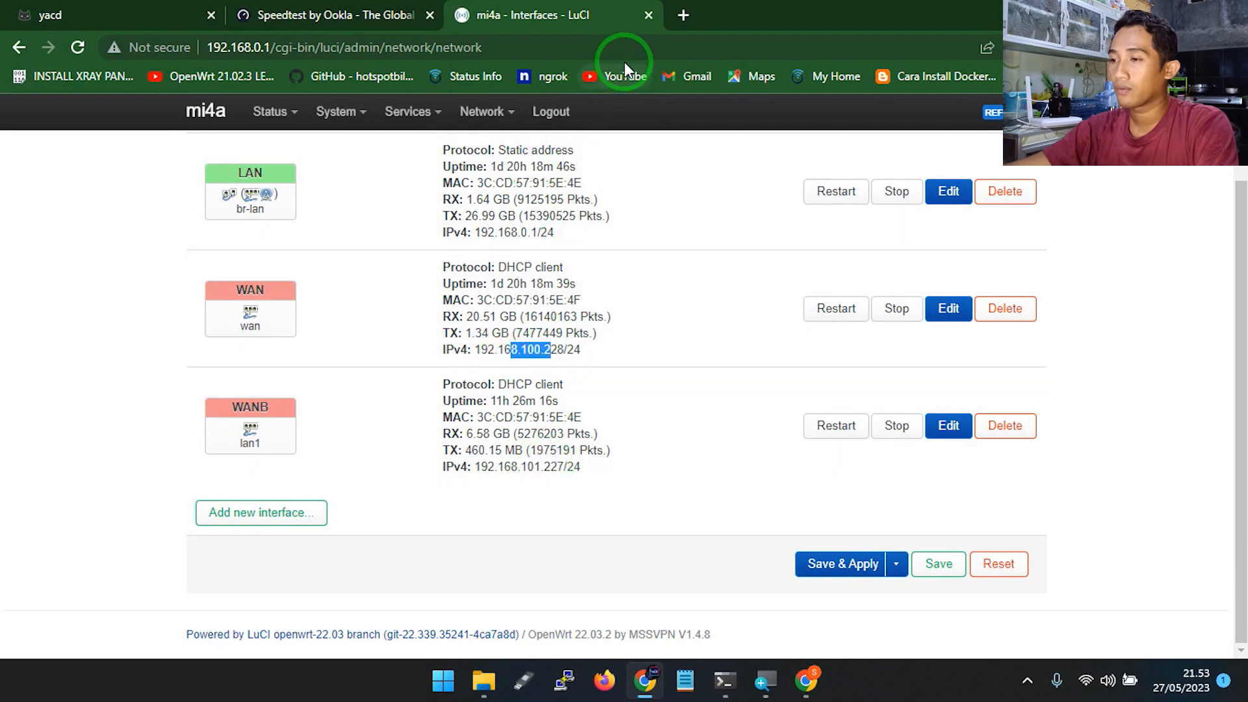
Open the upstream router's page at 192.168.100.1 in a new browser tab
left_click(685, 12)
type("192")
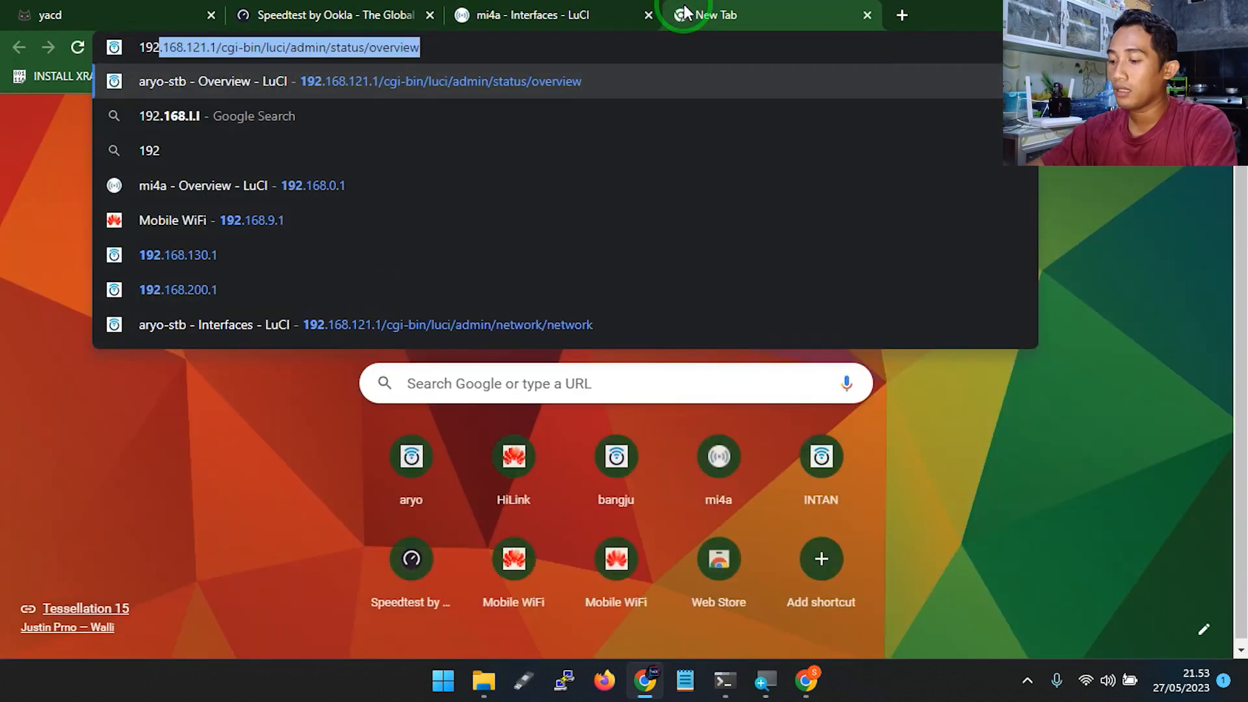
type(".168")
type("00.1")
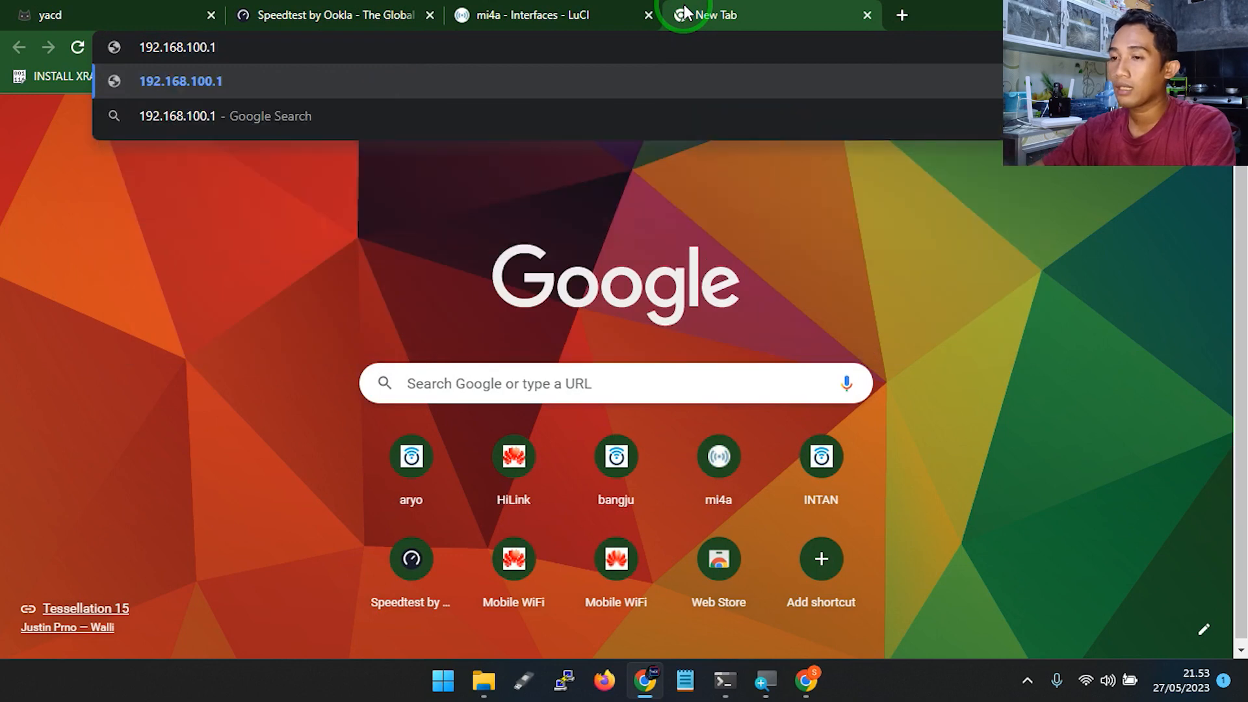
key("Return")
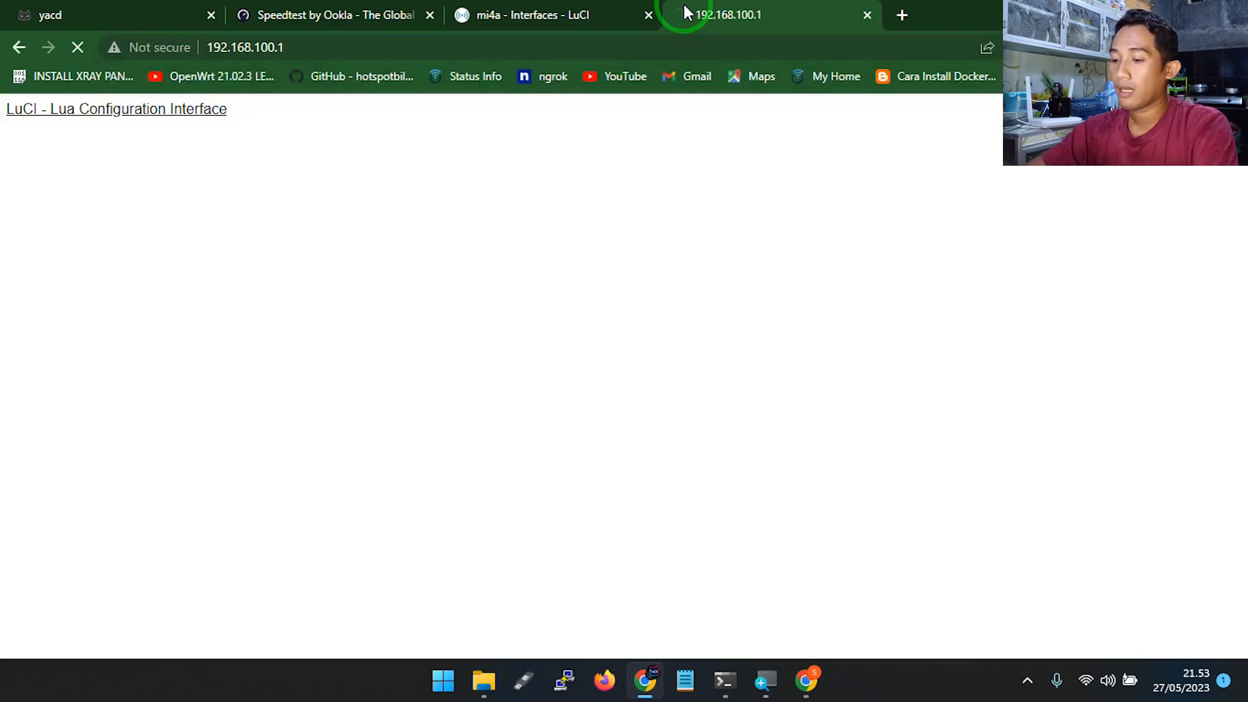
Open the router page at 192.168.101.1 in a new browser tab and log in as root with the account password
key("ctrl+t")
type("192")
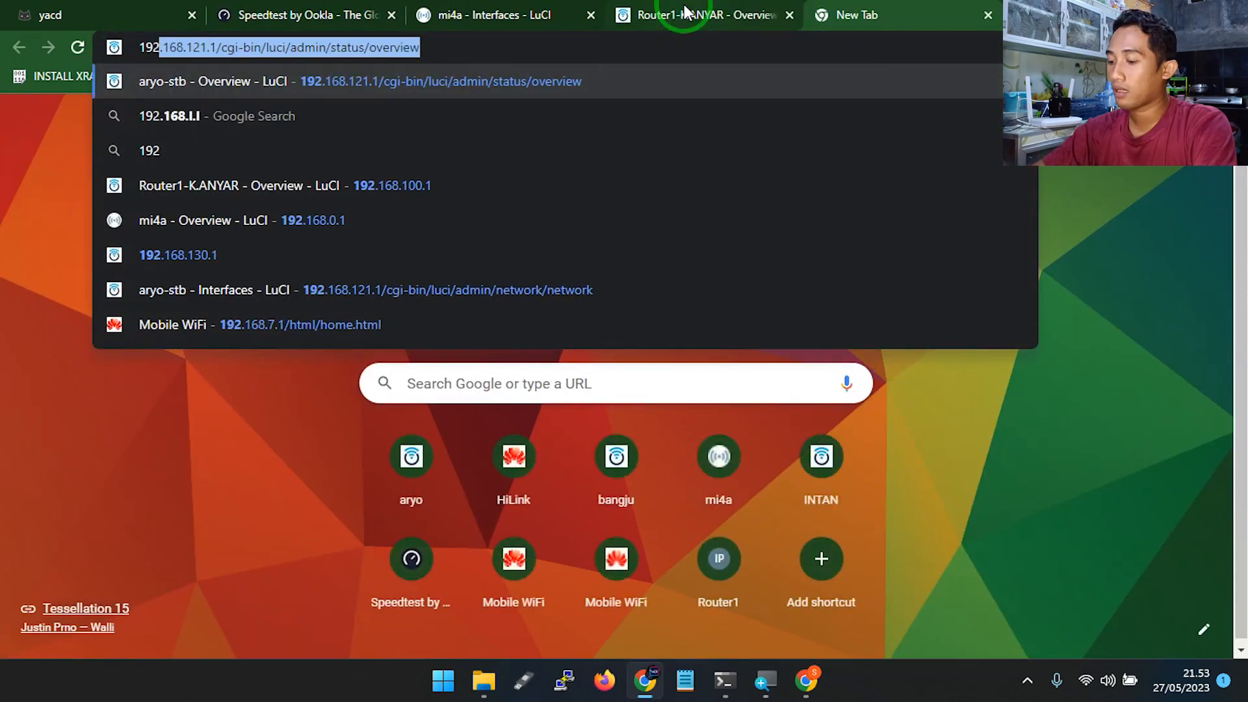
type(".168.")
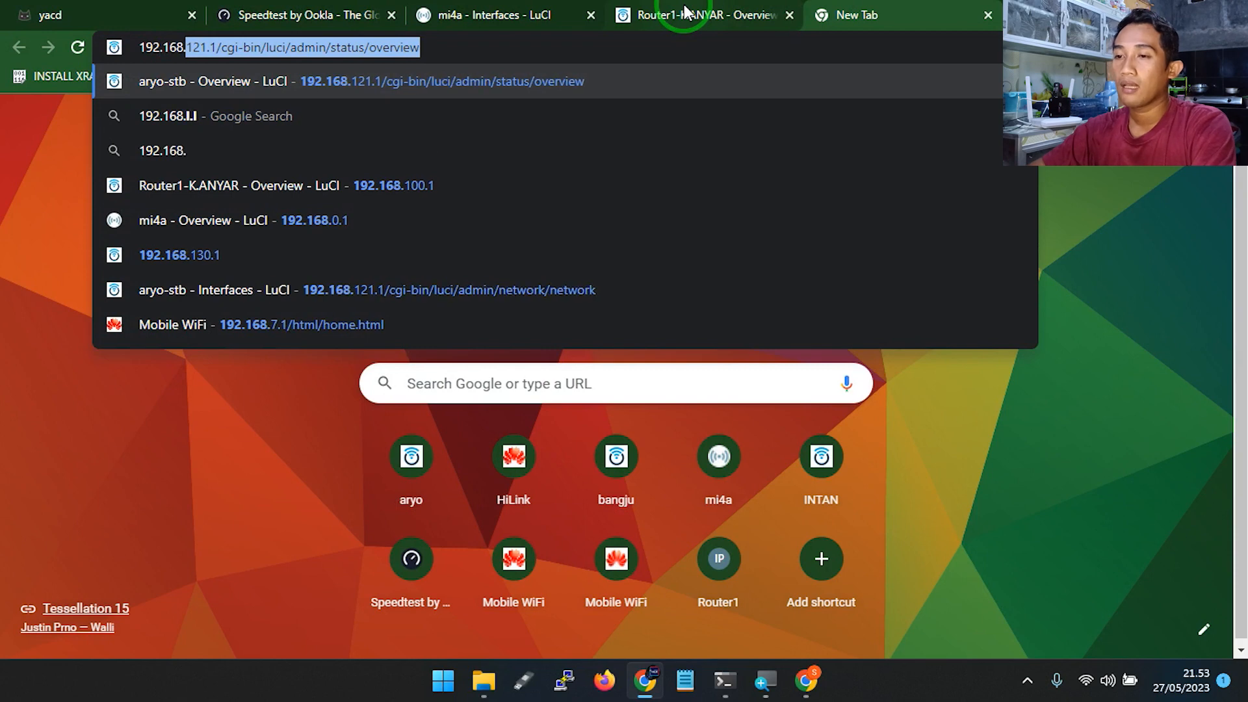
type("101.1")
key("Return")
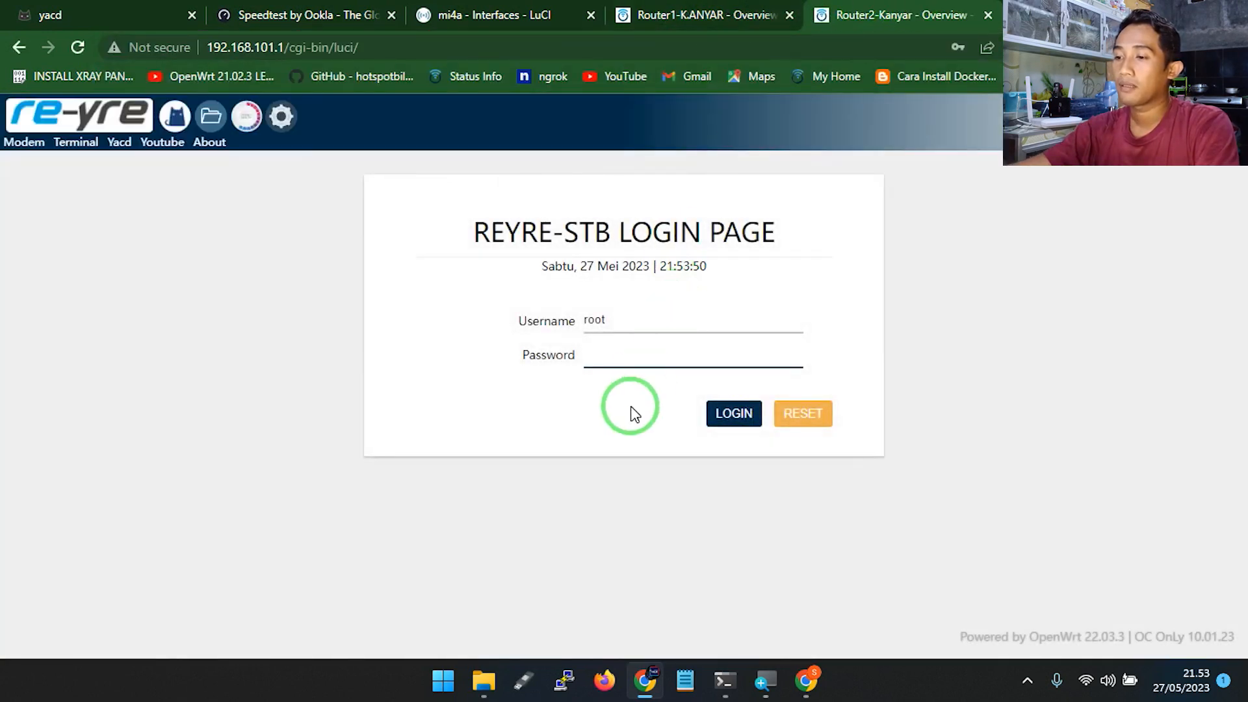
left_click(635, 362)
left_click(702, 409)
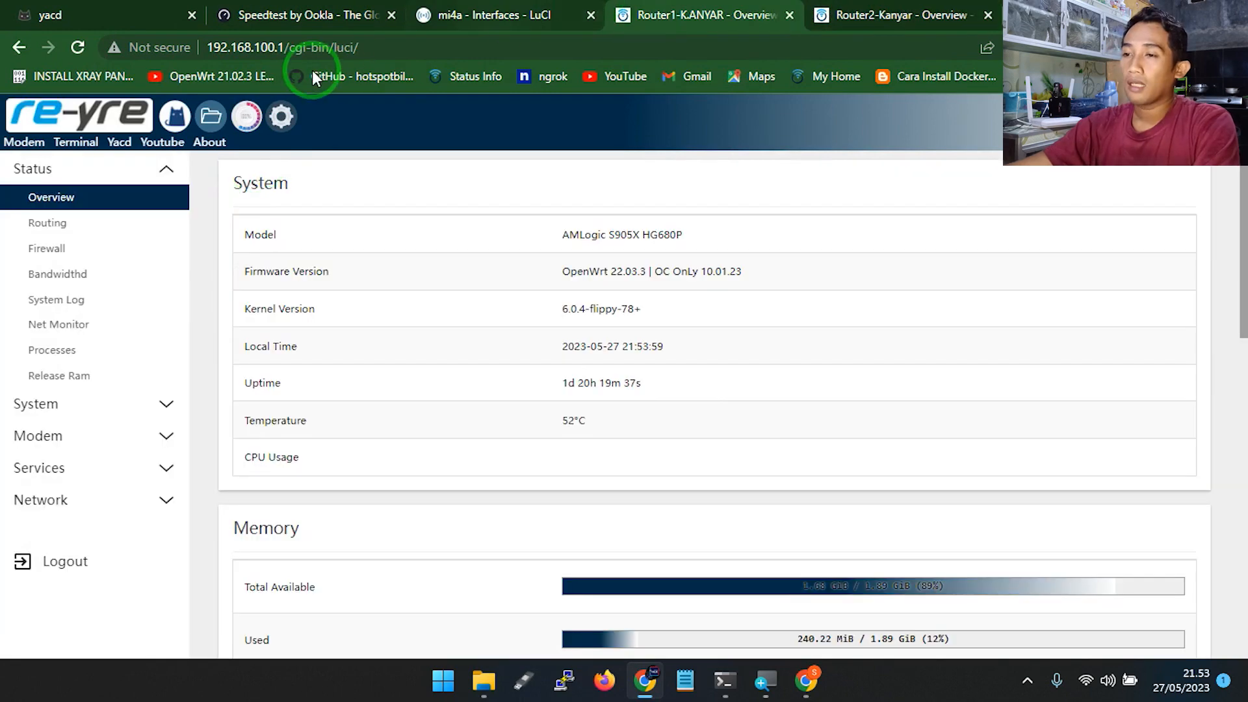
Open the network interfaces of the router at 192.168.100.1 and look through the interface list
left_click(280, 117)
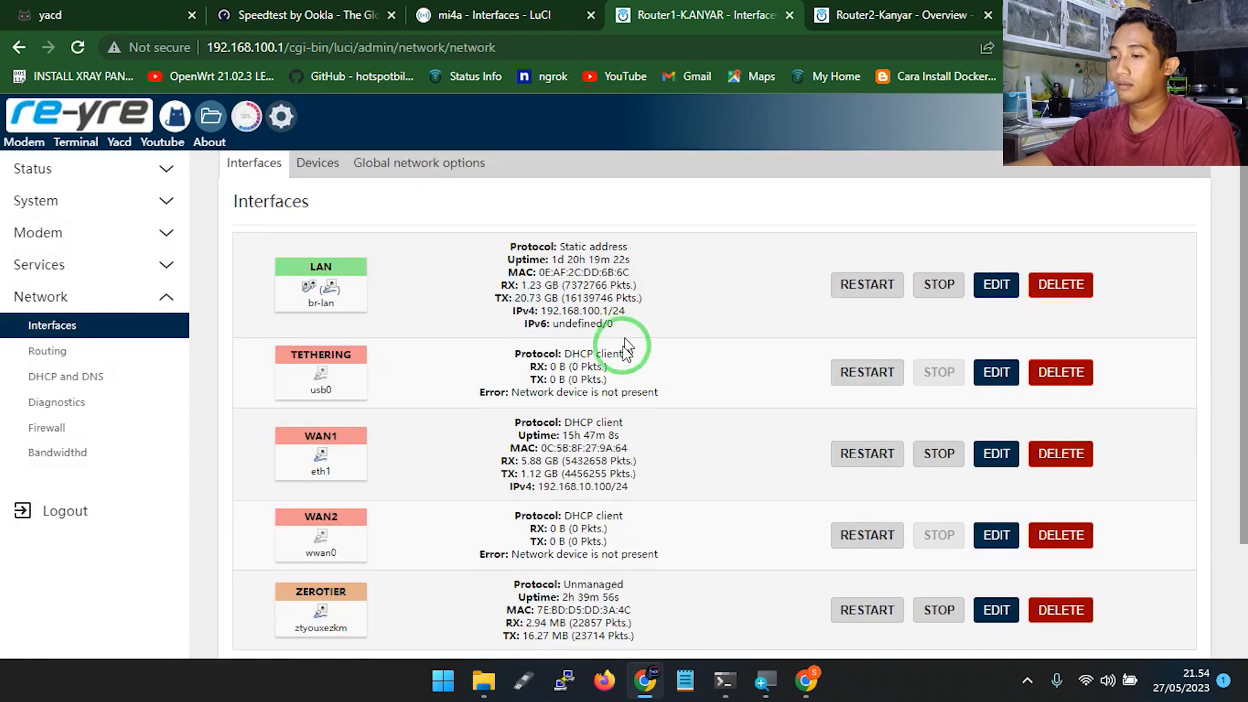
scroll(630, 392, "down", 2)
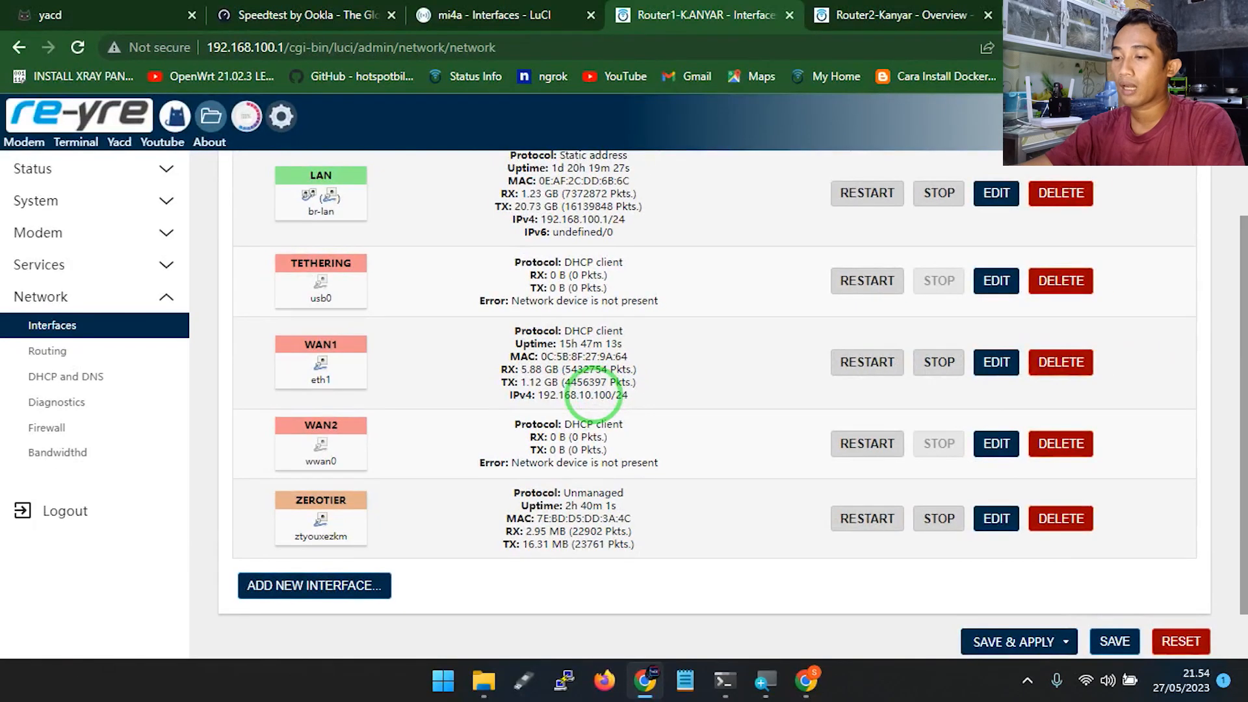
scroll(649, 289, "up", 3)
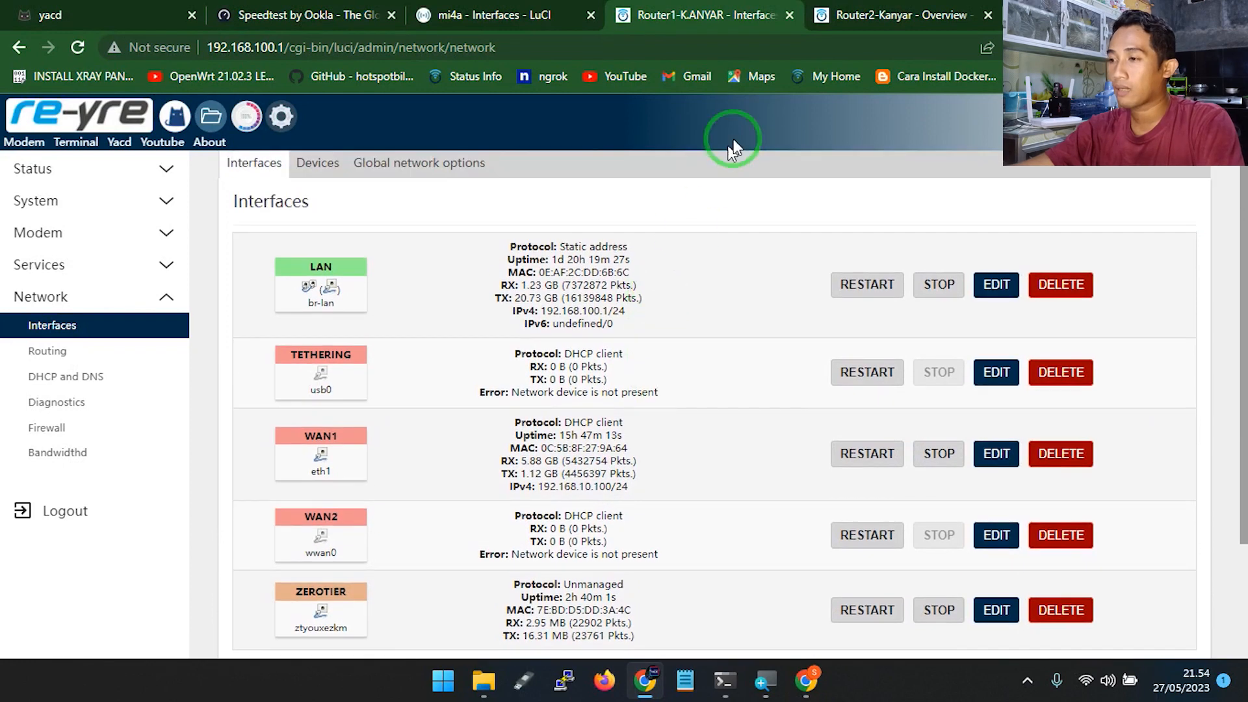
Open the network interfaces of the router at 192.168.101.1 and highlight part of the TETHERING interface's IPv4 address
left_click(839, 13)
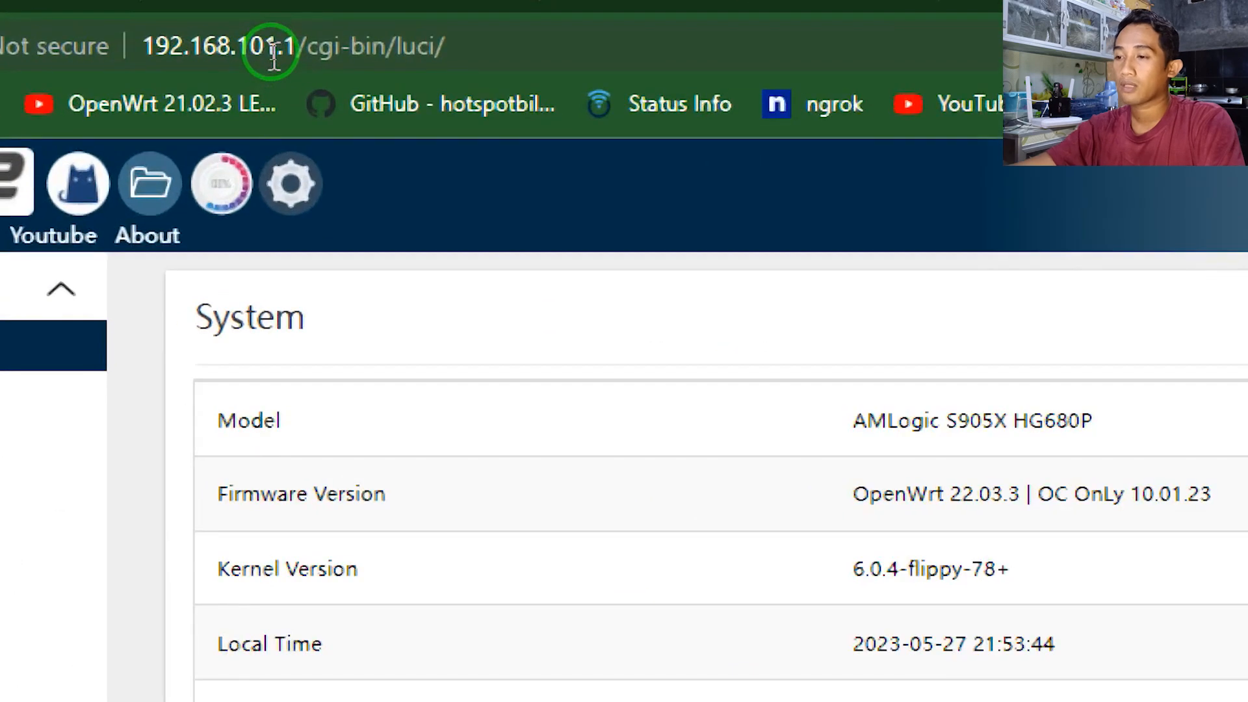
left_click(290, 184)
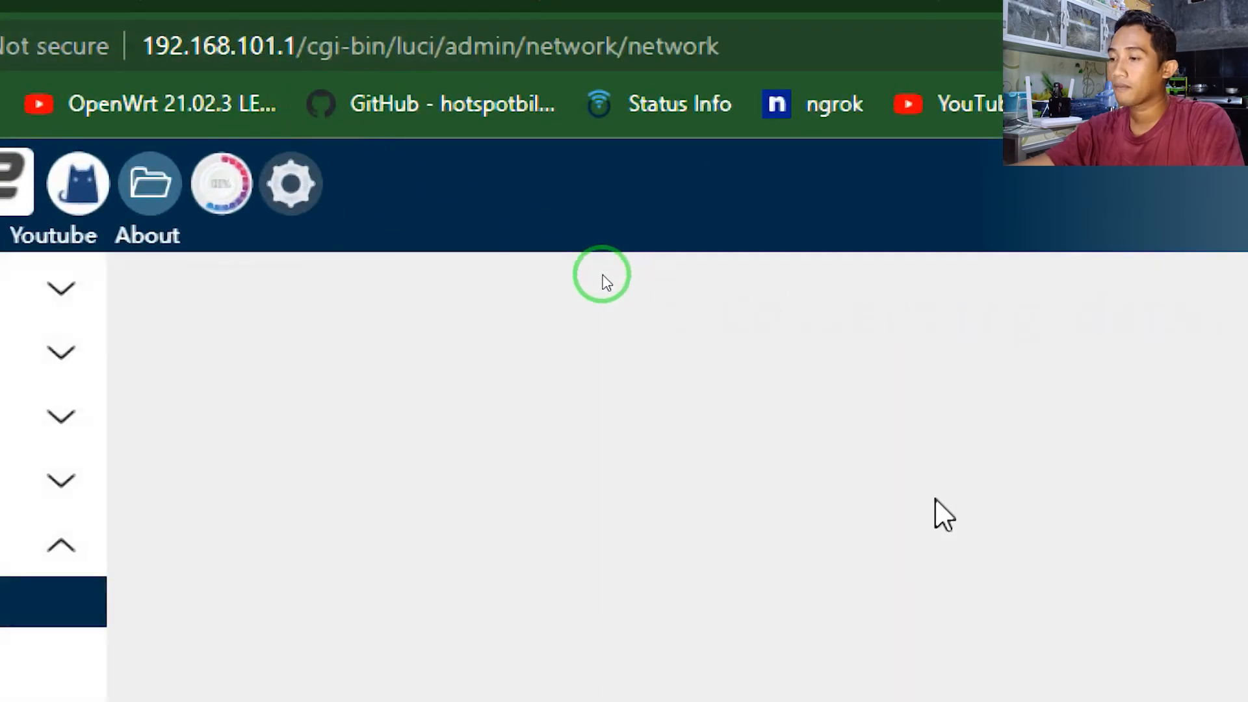
scroll(715, 292, "down", 2)
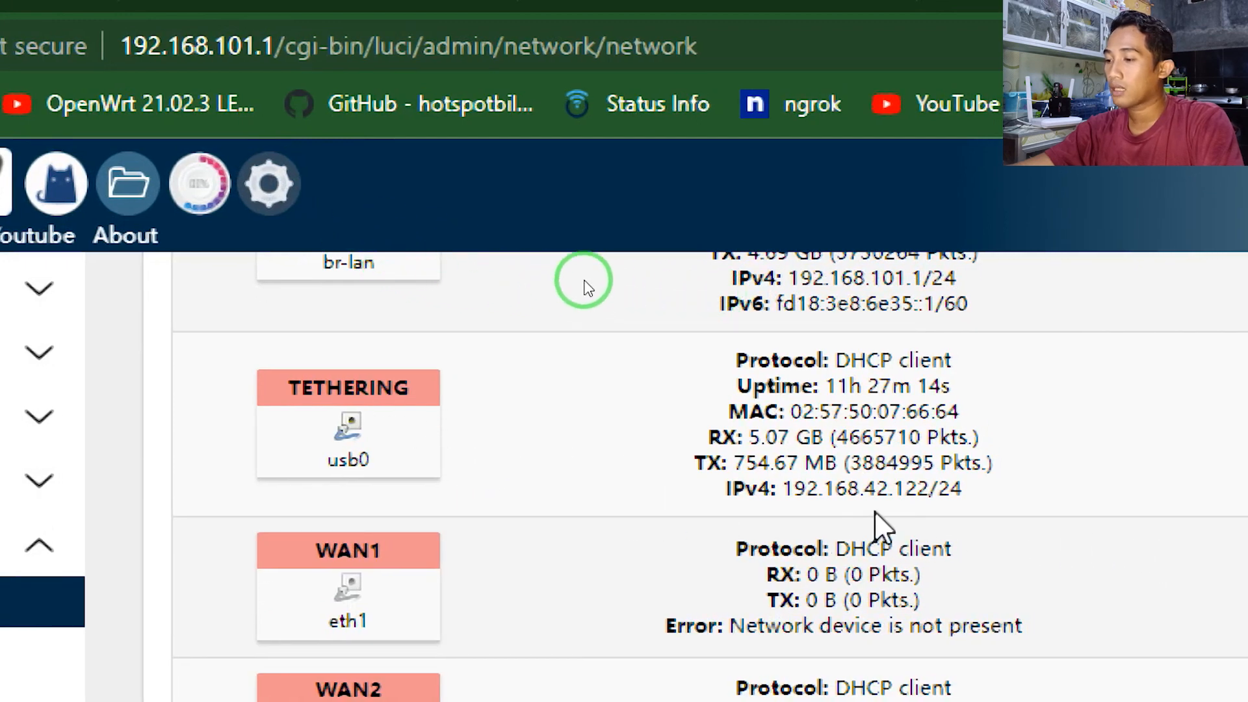
left_click_drag(889, 498, 859, 497)
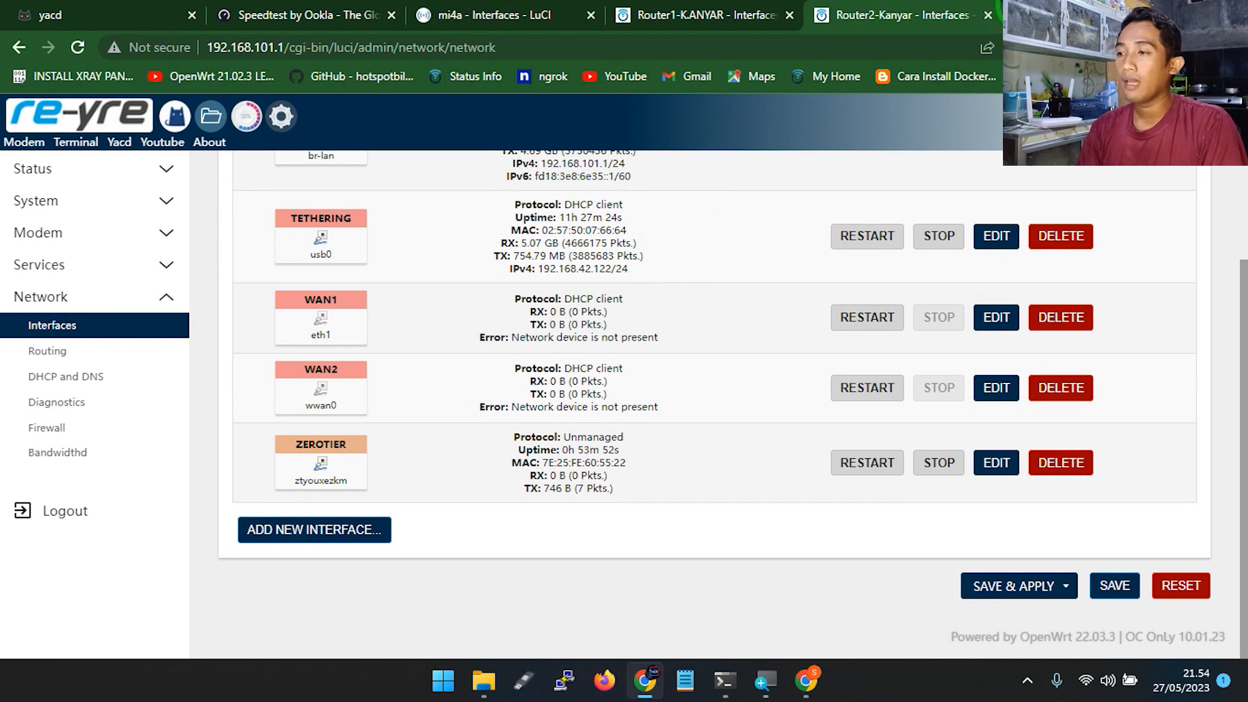
Try to open the router page at 192.168.121.1 in a new browser tab
left_click(1020, 14)
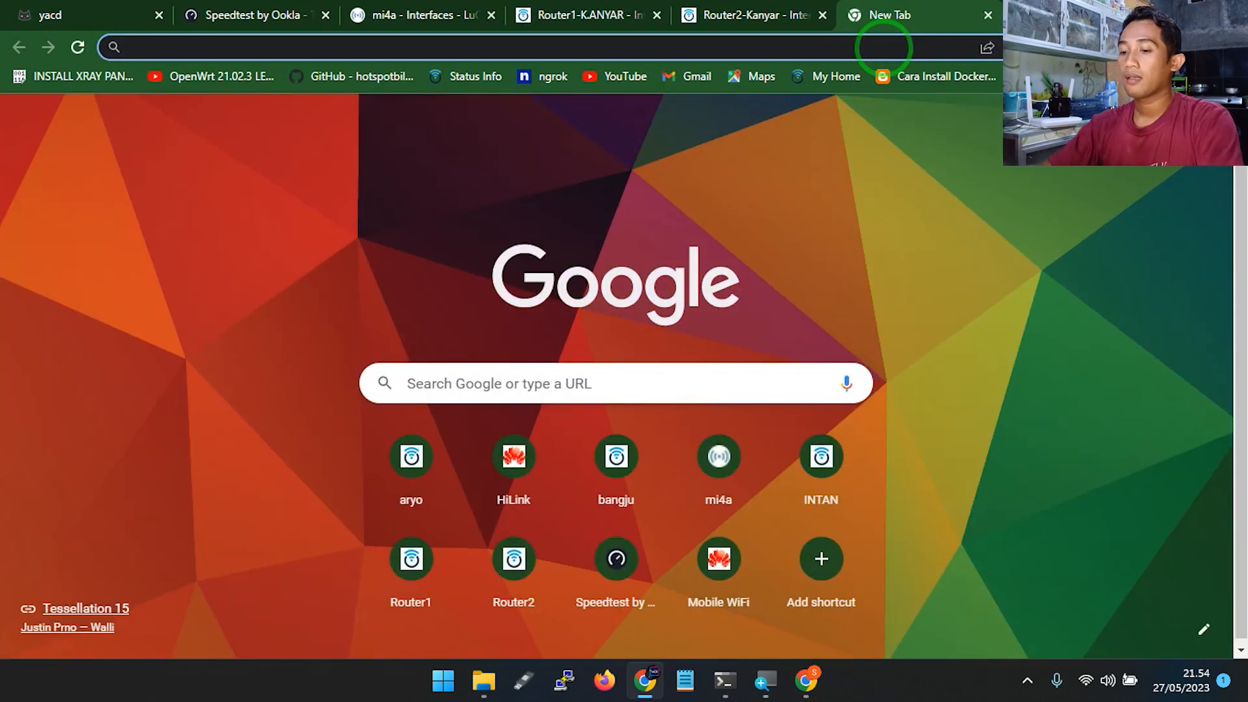
type("192.16")
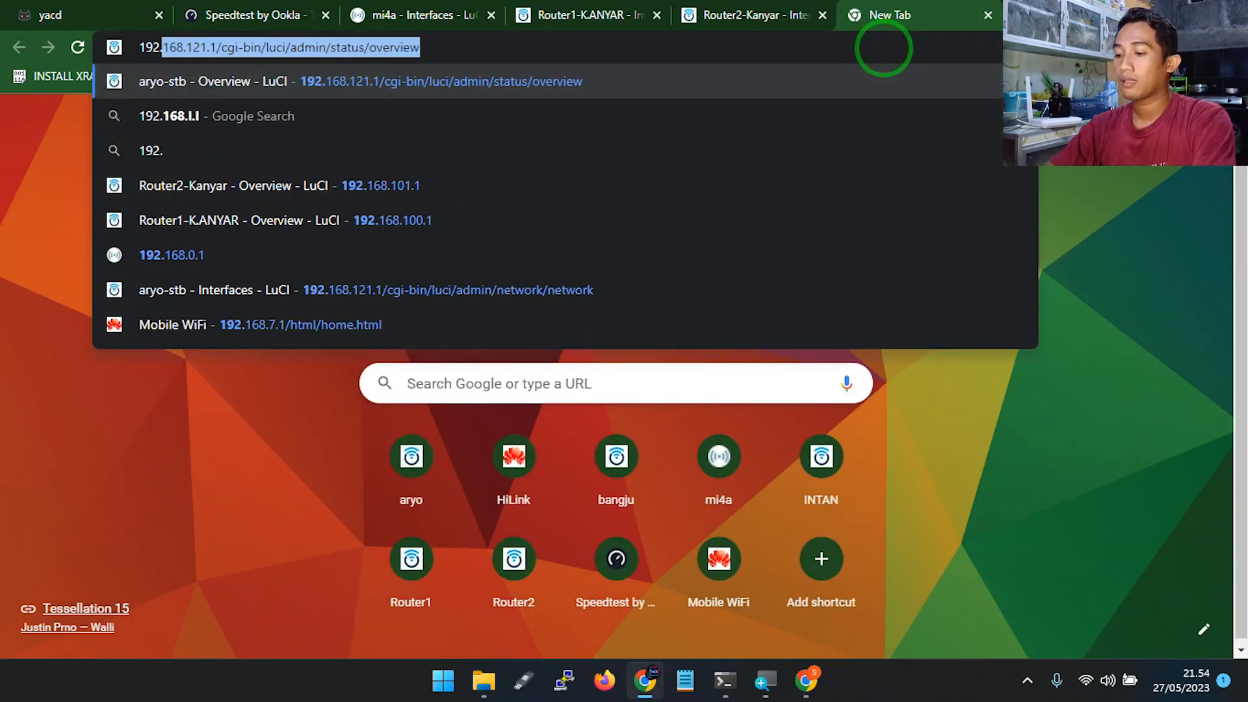
type("8.12")
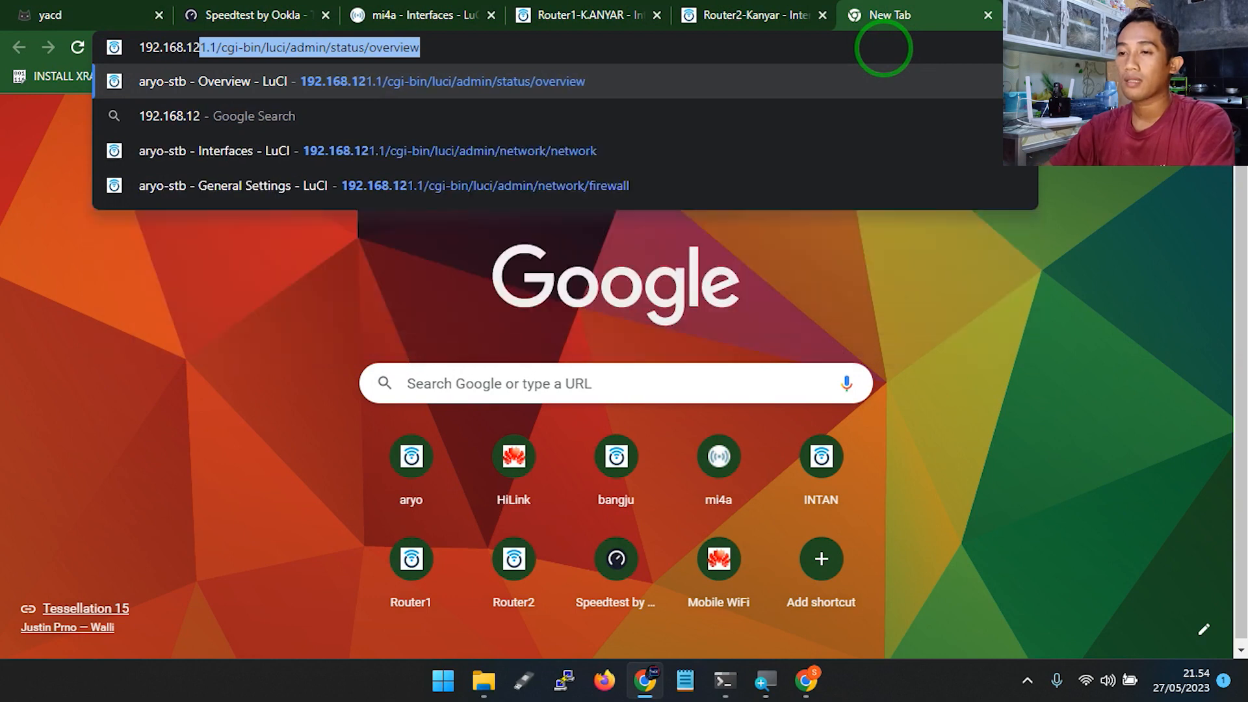
type("1.1")
key("Delete")
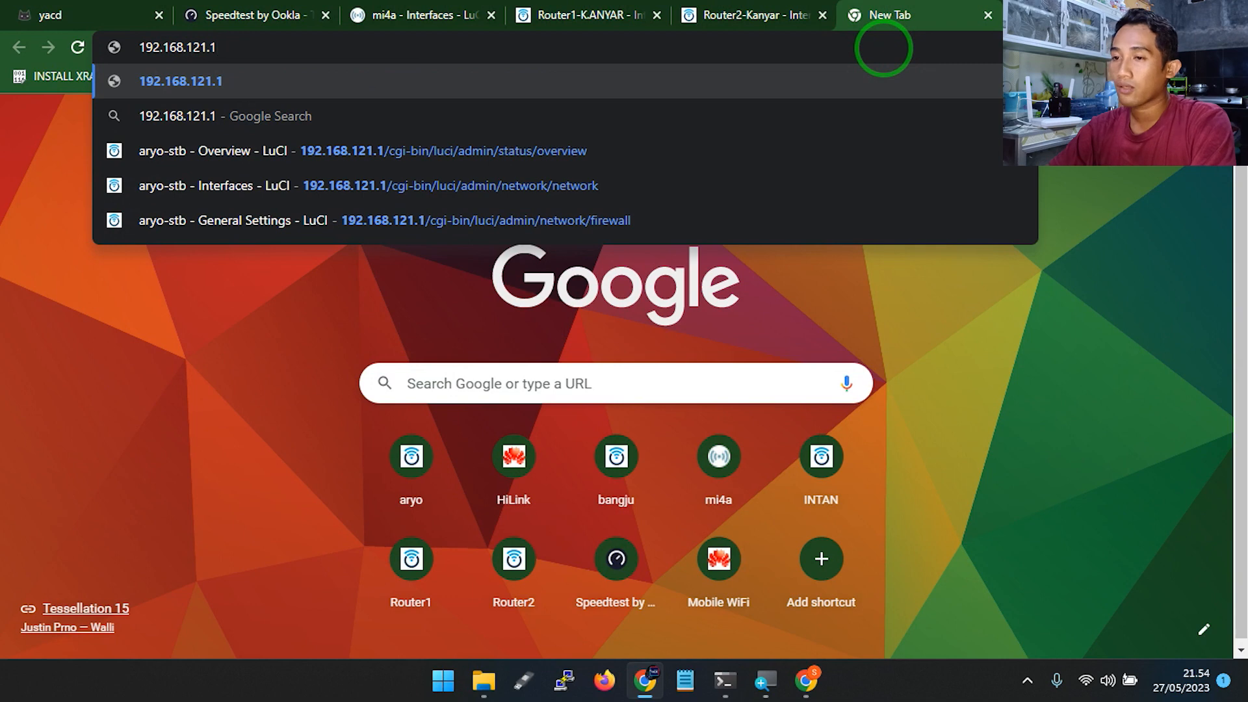
key("Return")
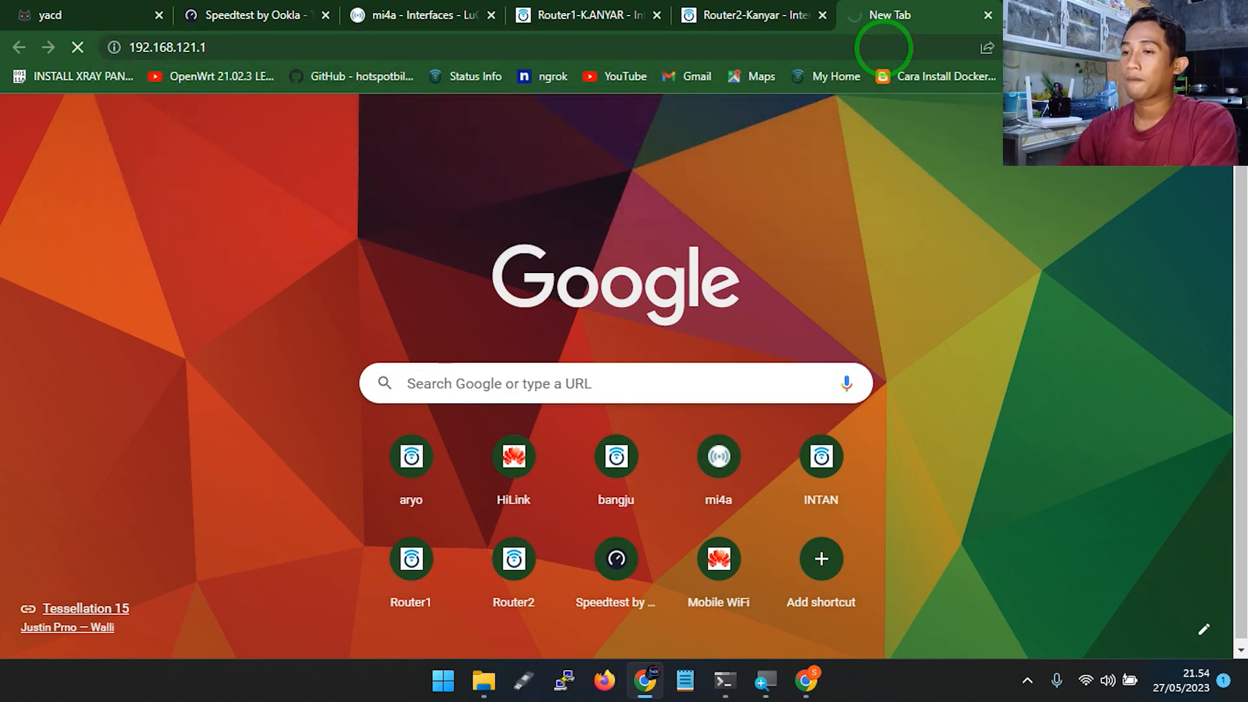
View the managed routes of the REMOTE LOKAL STB network in the ZeroTier client
left_click(1027, 680)
left_click(1108, 592)
mouse_move(1091, 473)
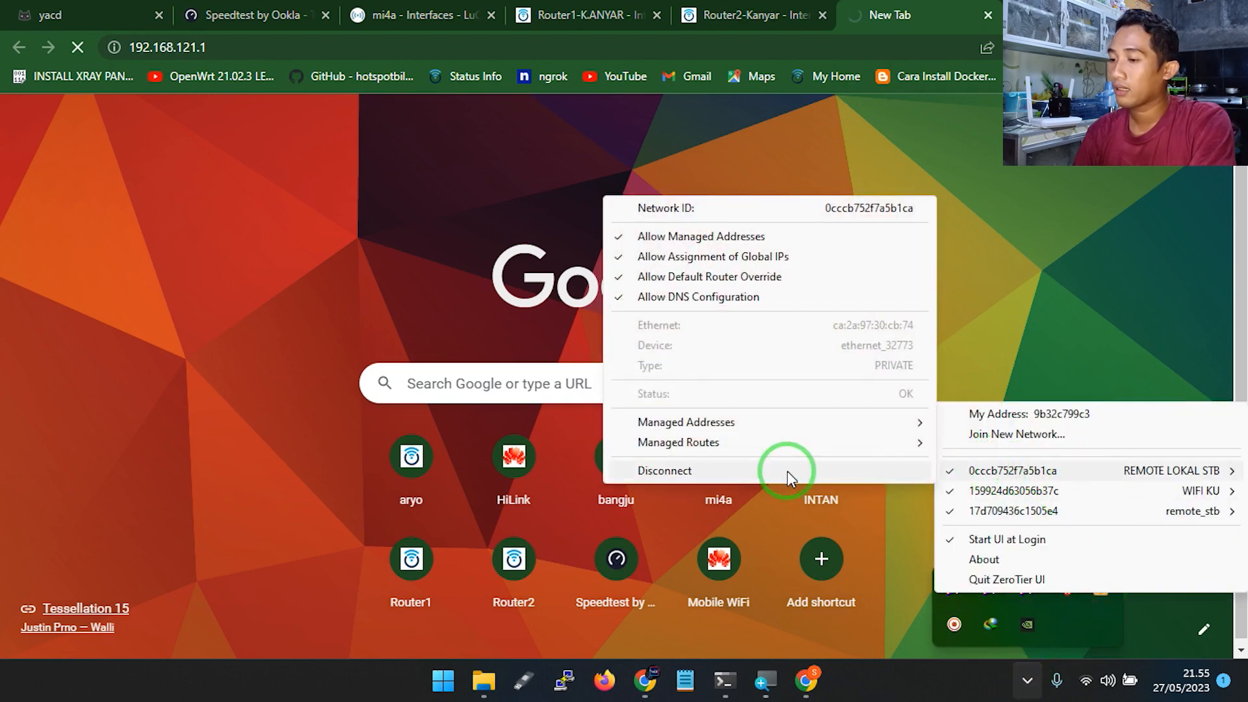
mouse_move(769, 450)
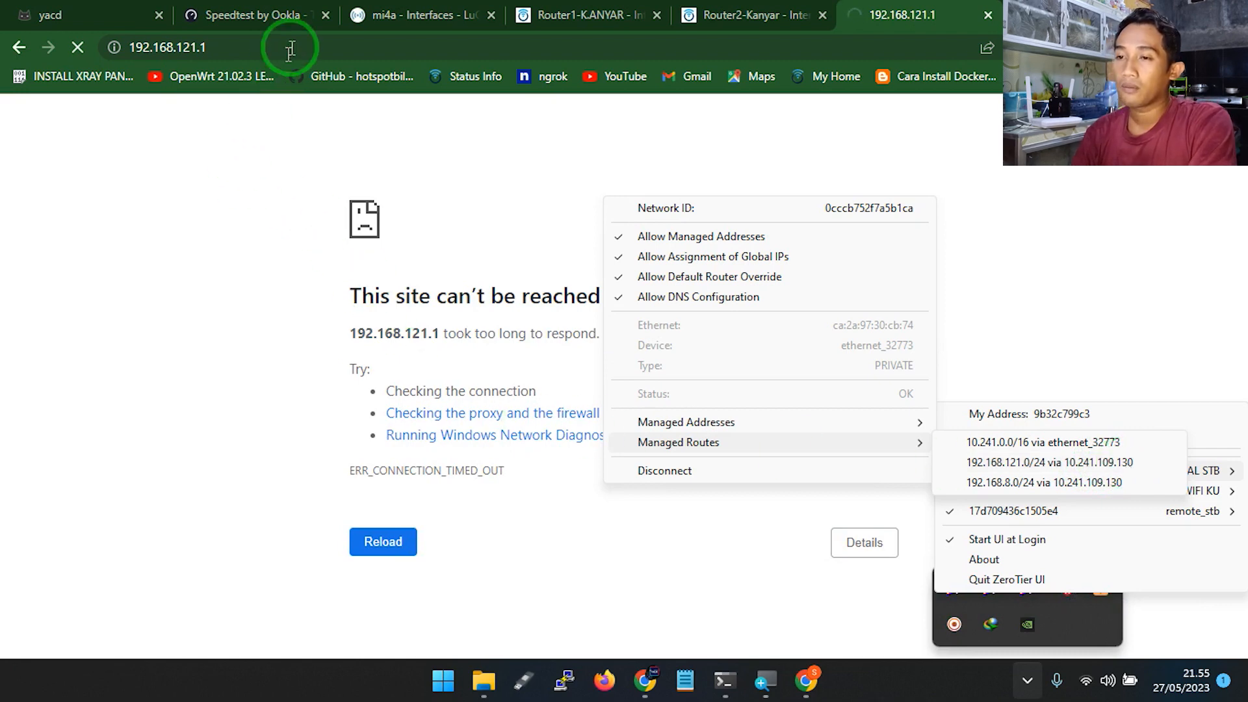
Load the router page at 192.168.121.1 again from the tab's address
left_click(297, 40)
left_click(340, 47)
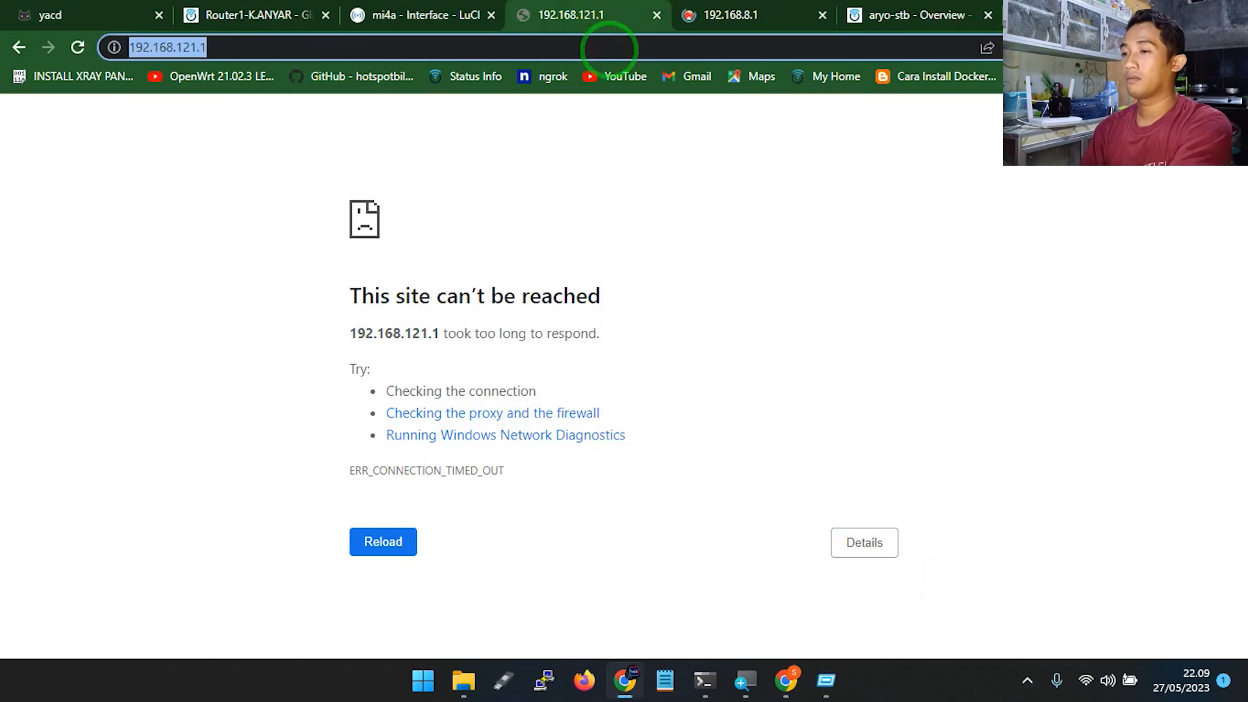
left_click(609, 47)
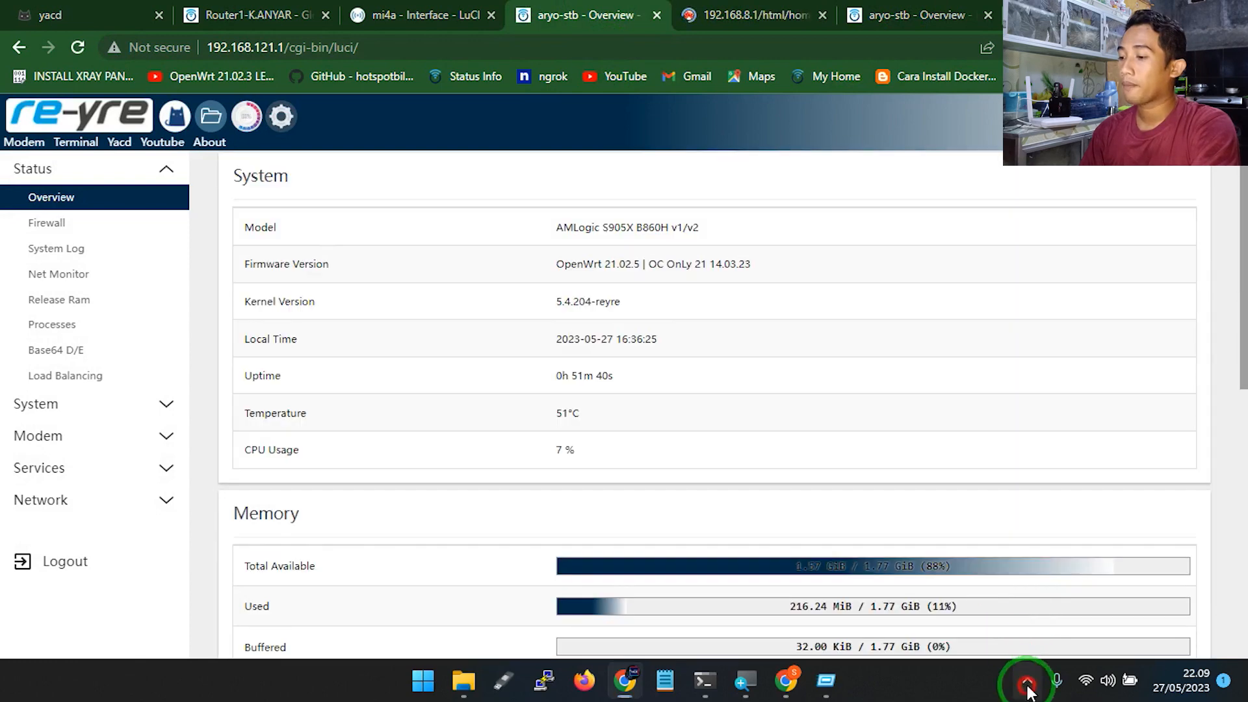
Check the ZeroTier client's joined networks and highlight the path after 10.241.109.130 in the other aryo-stb tab's address
left_click(1027, 680)
left_click(1101, 589)
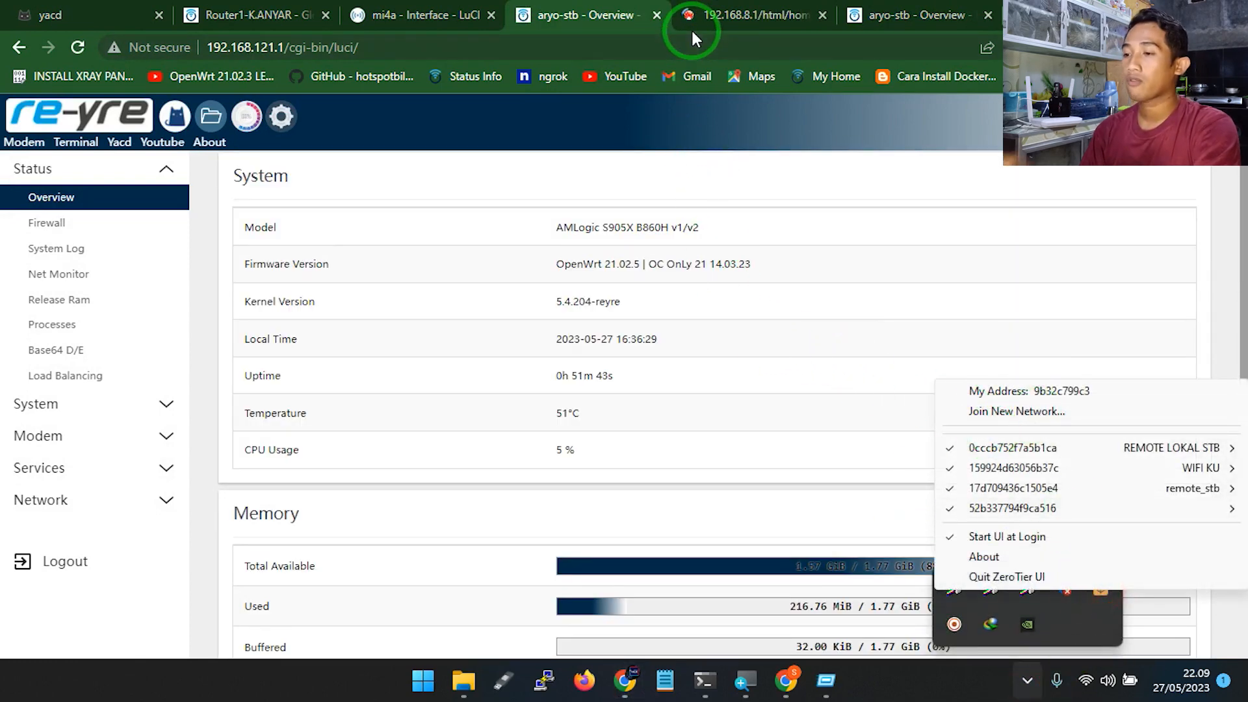
left_click(919, 8)
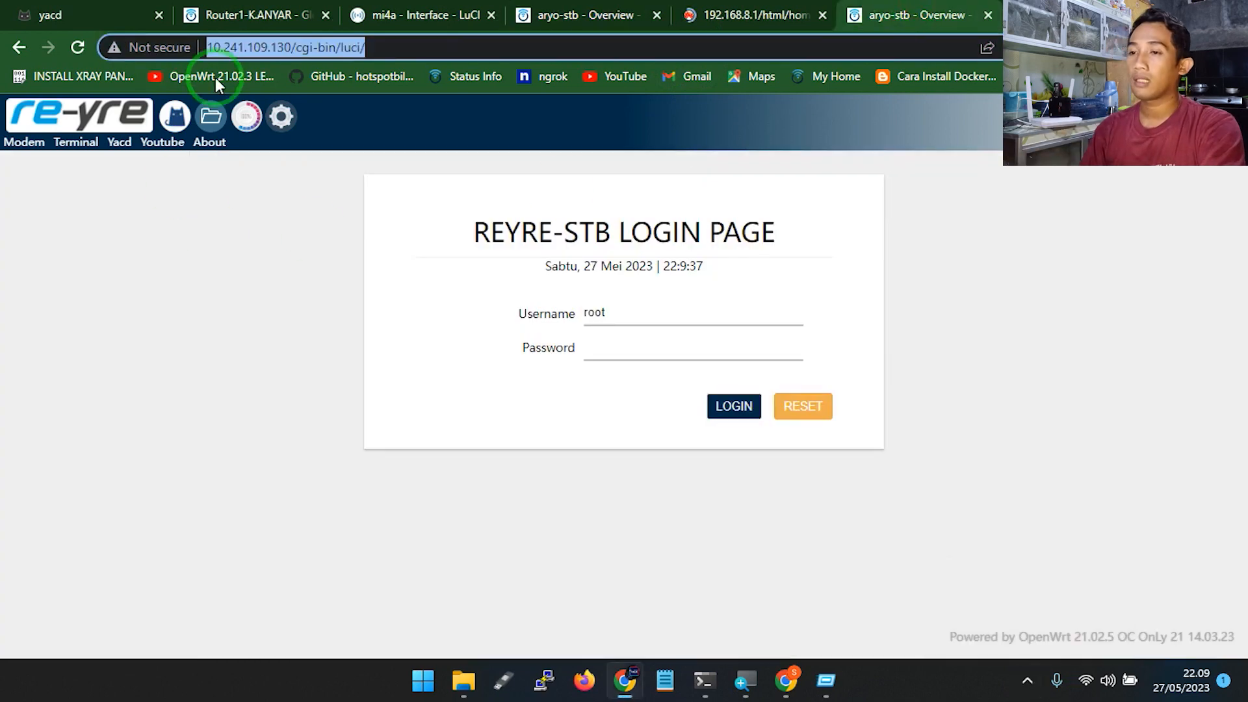
left_click_drag(292, 48, 460, 47)
left_click(830, 408)
Switch to the ZeroTier Central browser window and look through the REMOTE LOKAL STB network's page
left_click(786, 681)
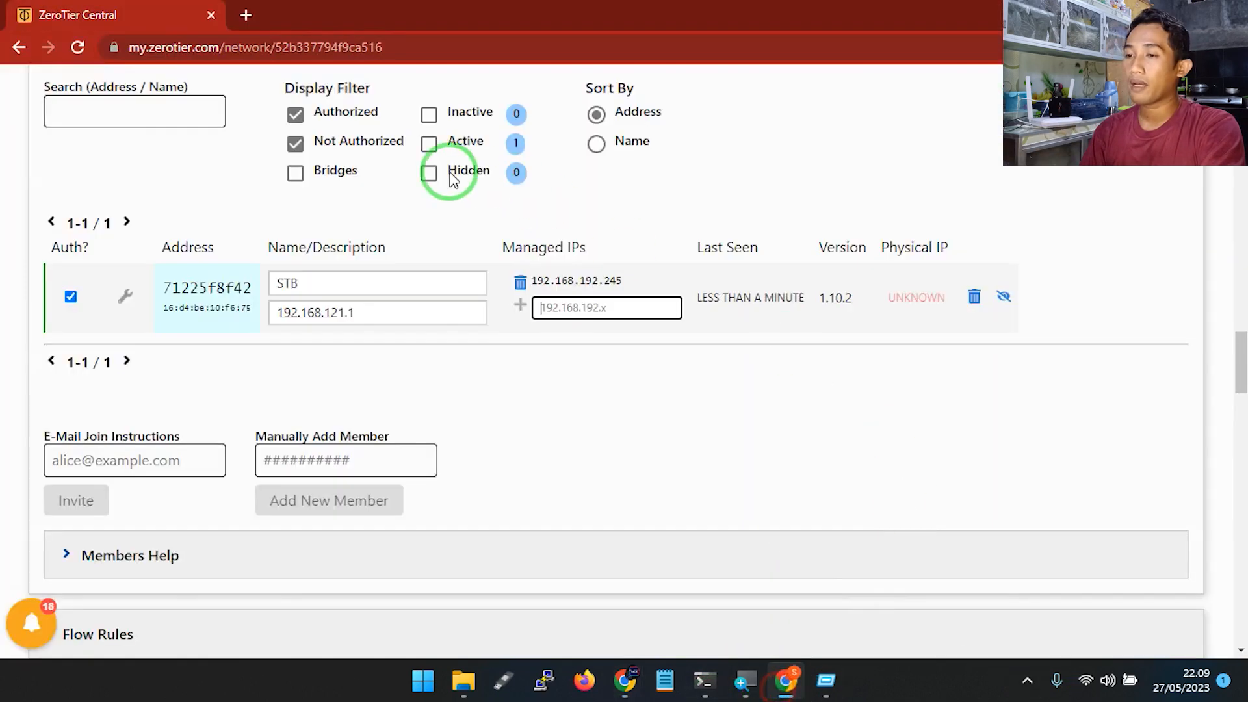
left_click(19, 47)
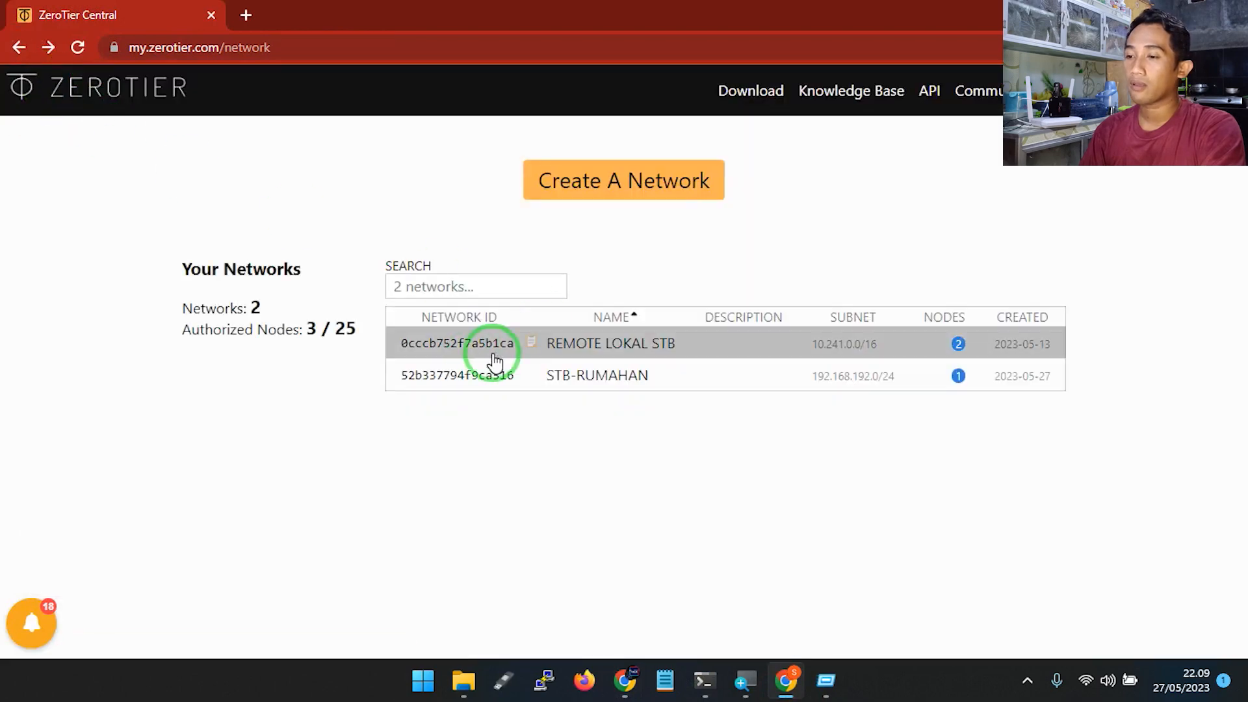
left_click(426, 351)
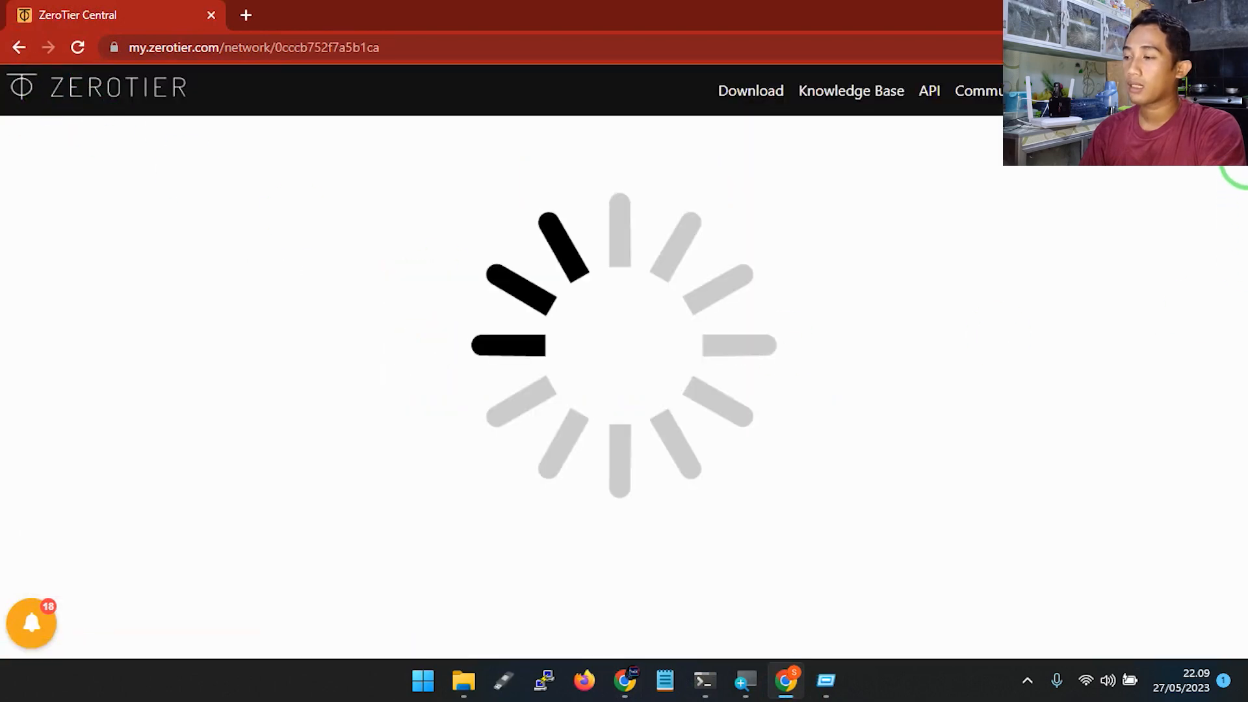
left_click(1240, 198)
left_click_drag(1240, 198, 1239, 351)
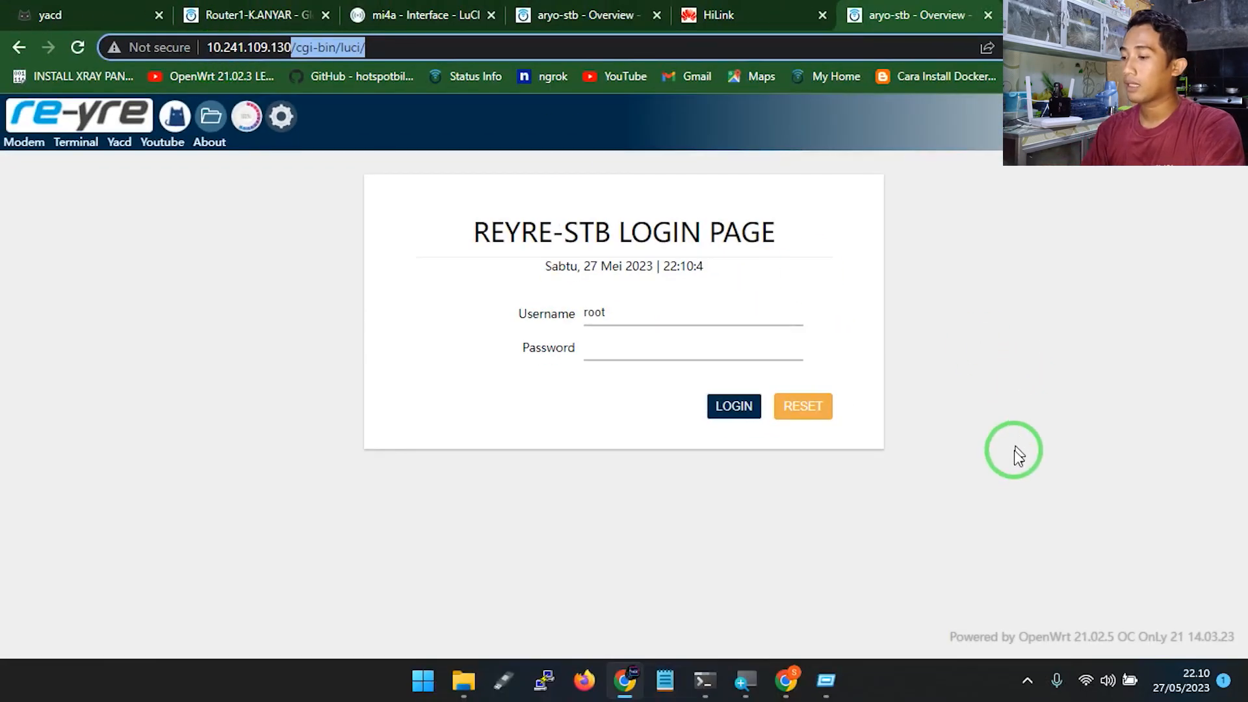
Check the computer's current Wi-Fi connection and open the router page at 192.168.100.1 in a new tab
left_click(1086, 680)
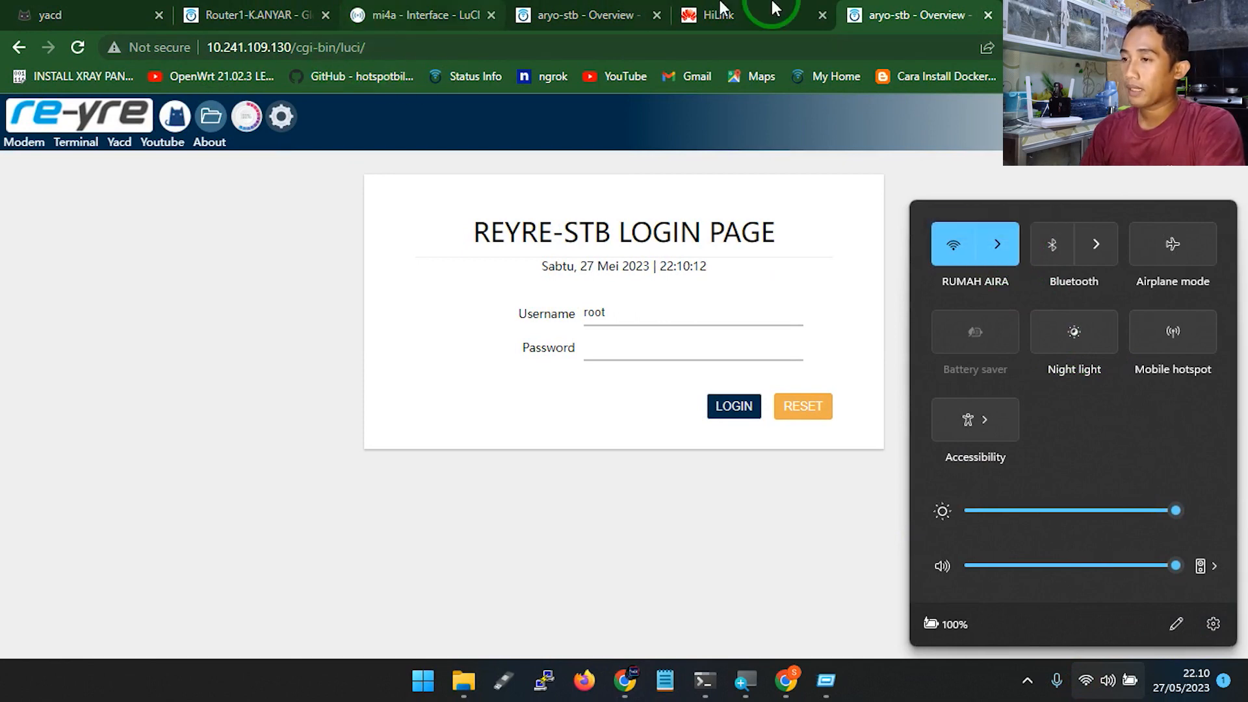
left_click(945, 16)
left_click(1004, 14)
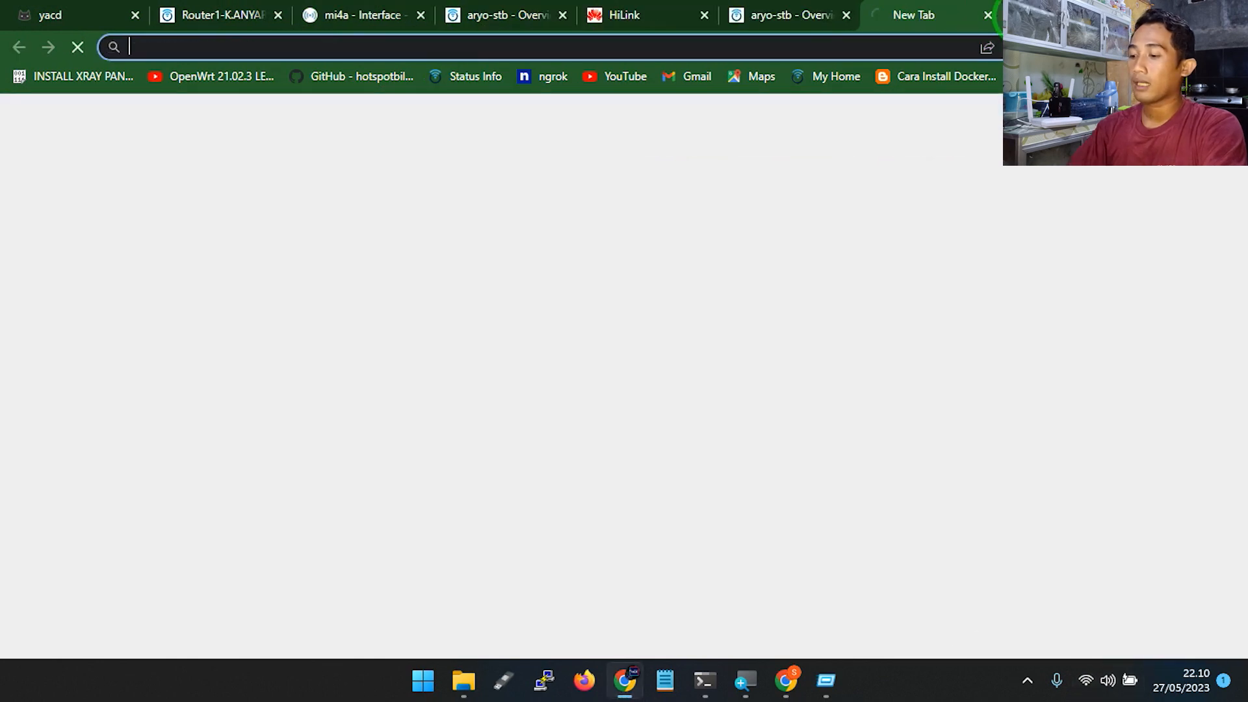
type("192.168.1")
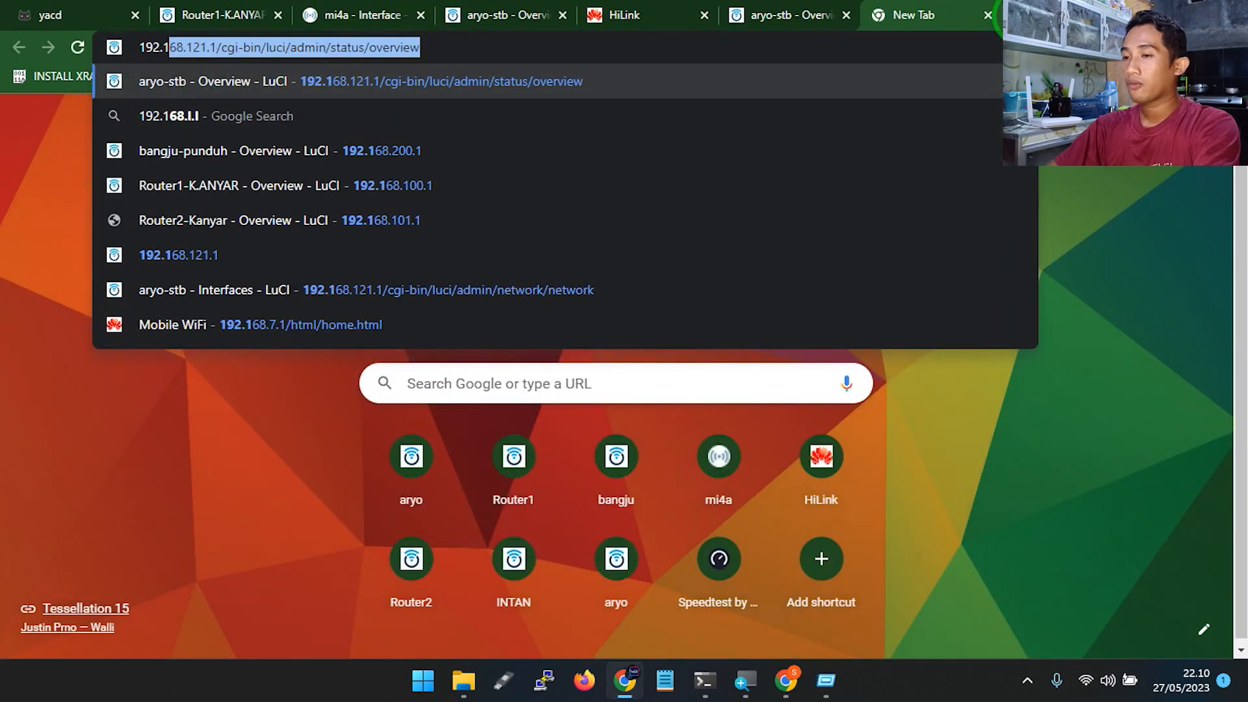
type("00.1")
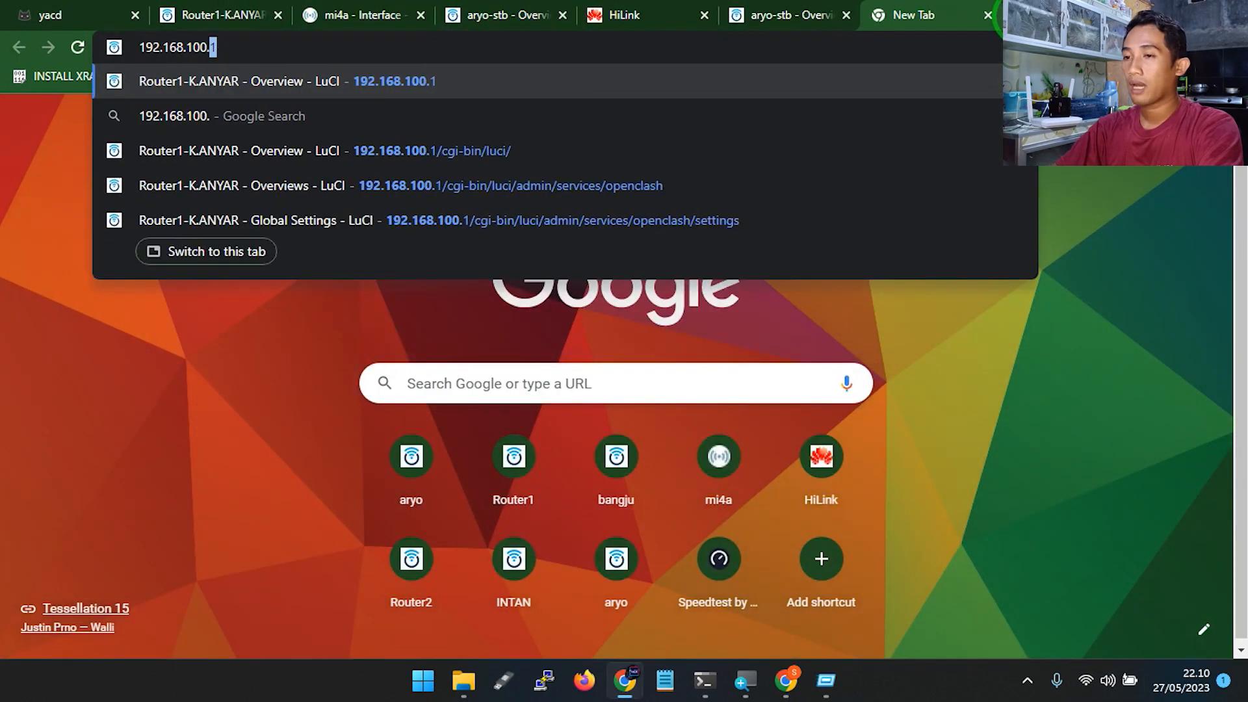
key("Return")
left_click(977, 150)
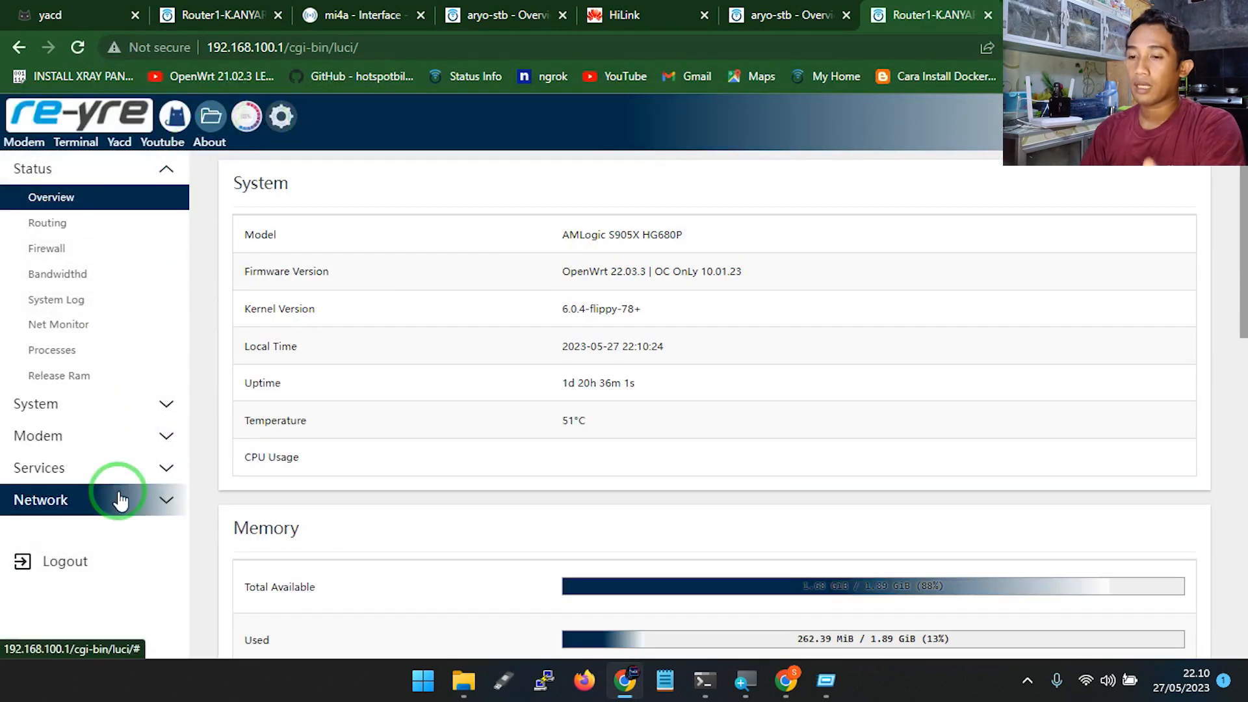
Open the ZeroTier service settings of the router at 192.168.100.1
left_click(118, 498)
left_click(91, 261)
left_click(87, 380)
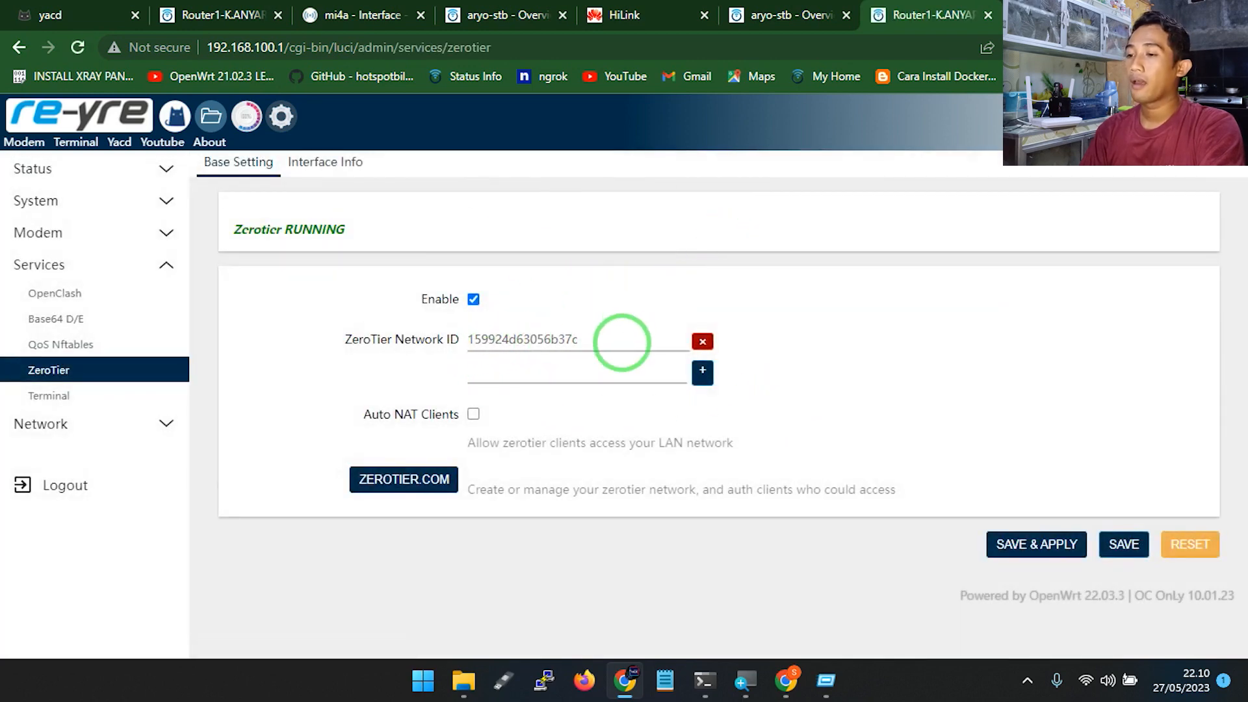
Close the 192.168.100.1 router tab and place the cursor in the password field of the 10.241.109.130 login page
left_click(834, 7)
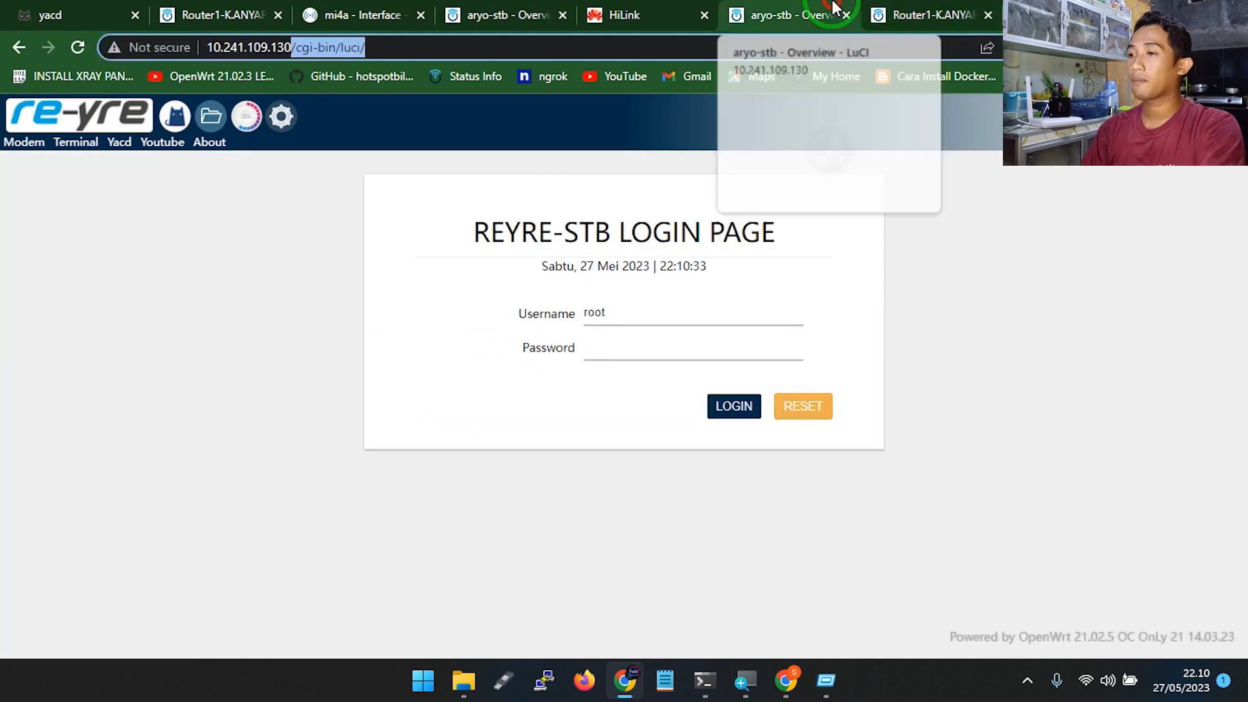
left_click(988, 14)
left_click(980, 229)
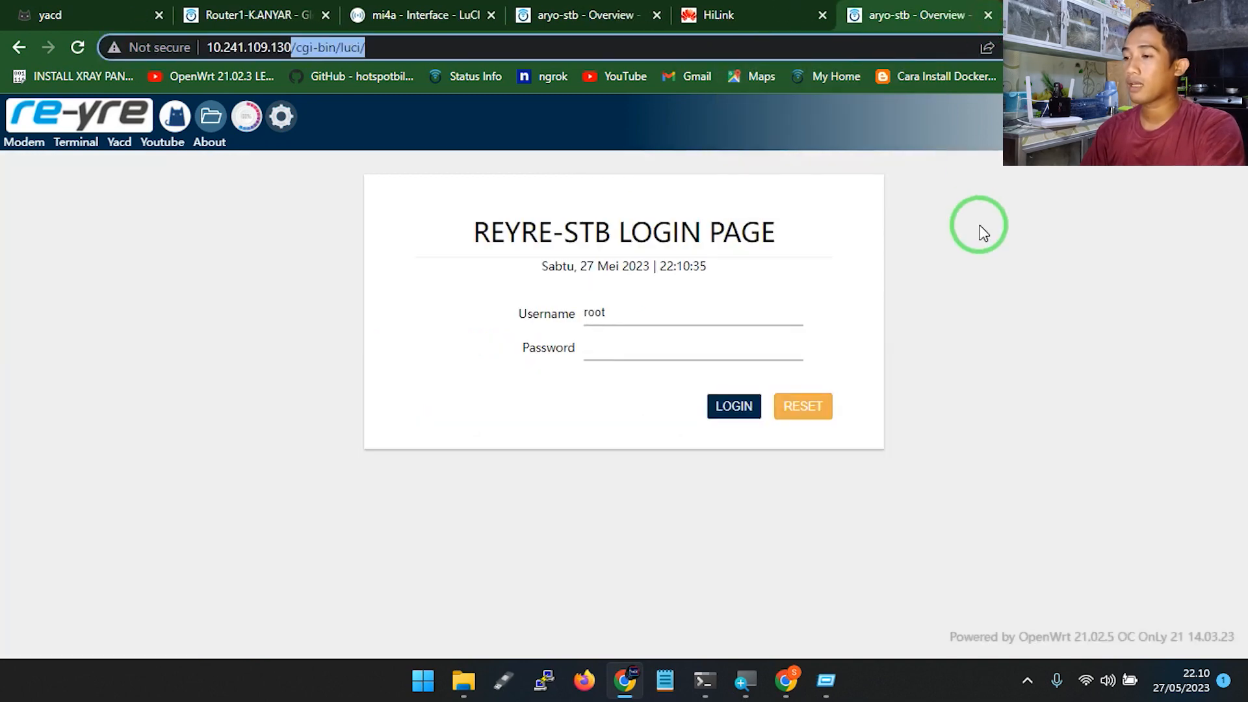
left_click(655, 356)
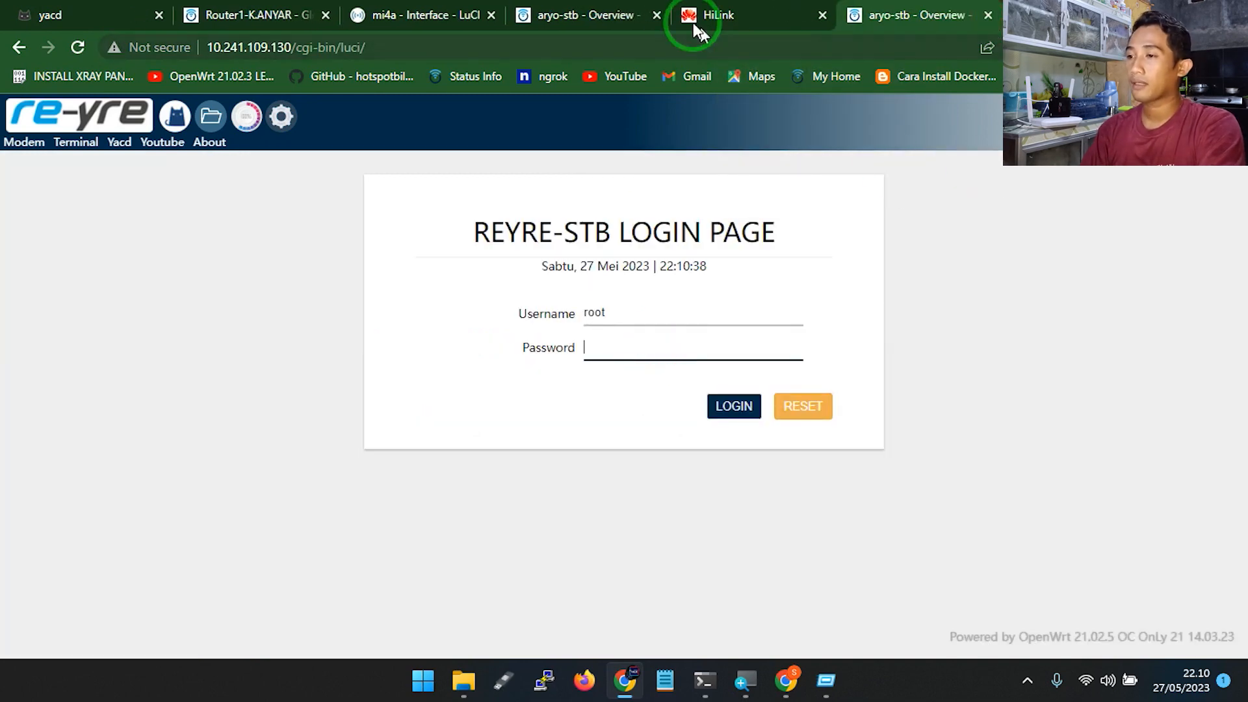
View the Huawei modem page at 192.168.8.1, the router overview at 192.168.121.1 and the login page at 10.241.109.130 in turn
left_click(607, 14)
left_click(688, 20)
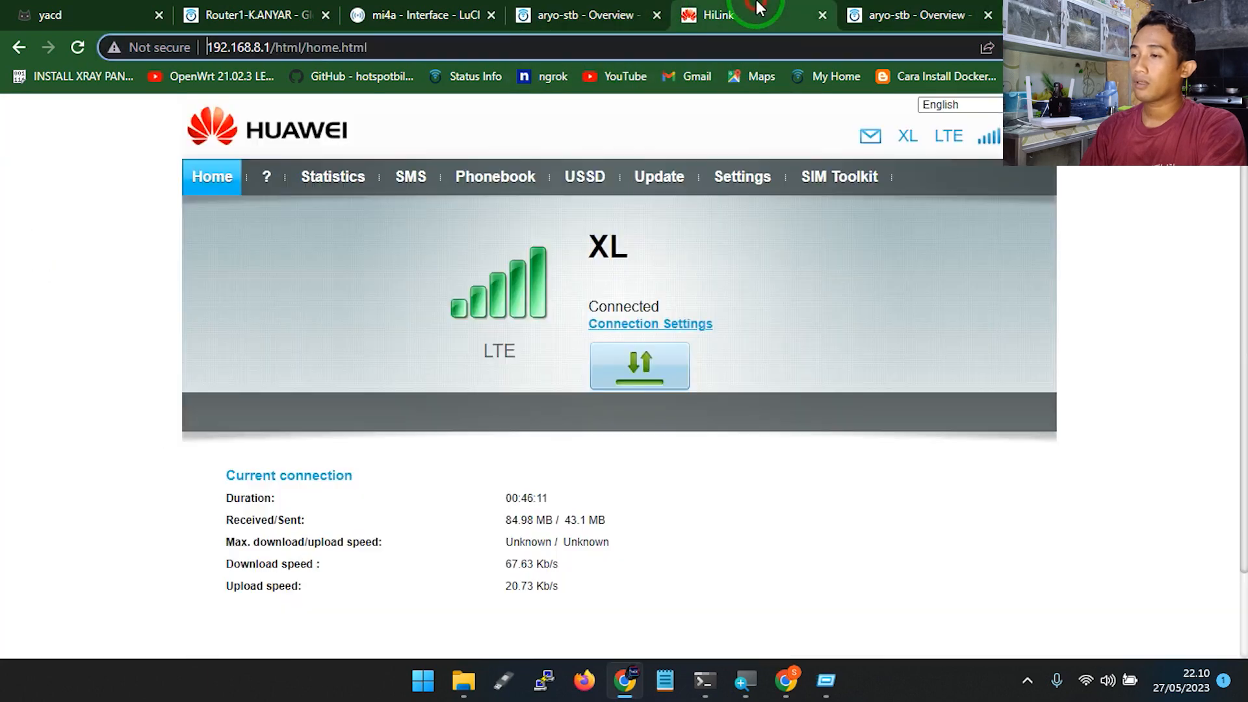
left_click(423, 127)
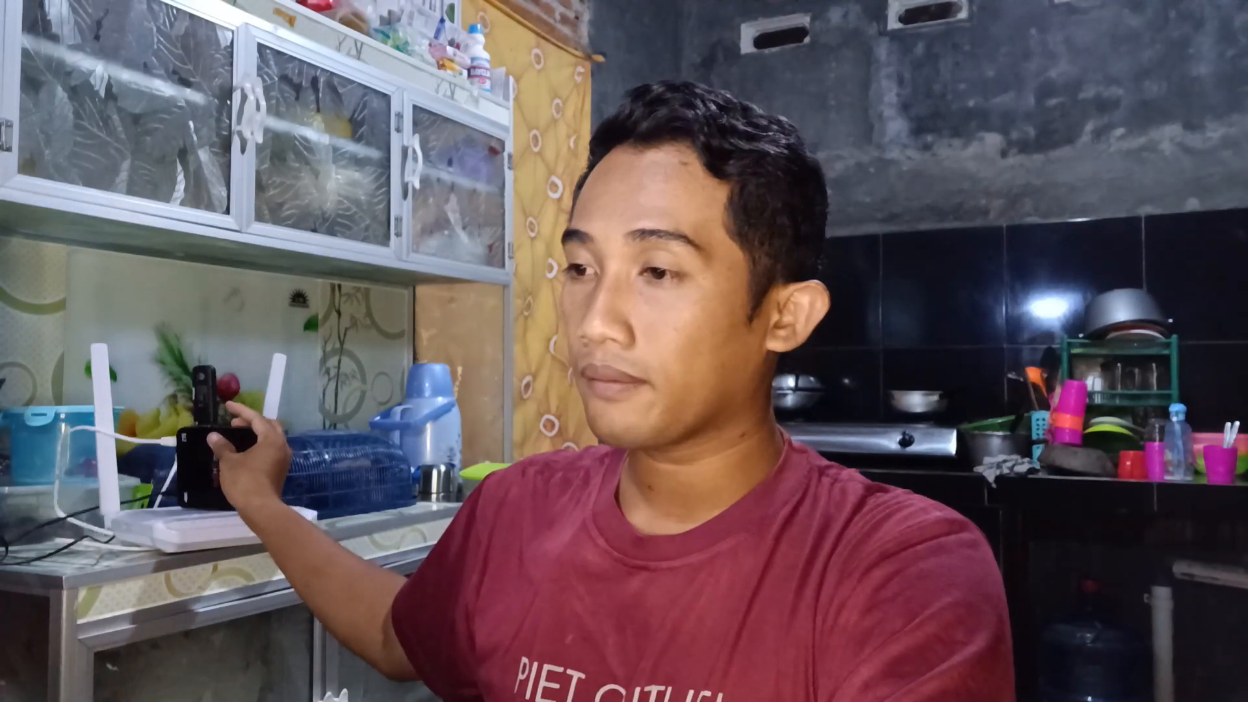
left_click(694, 300)
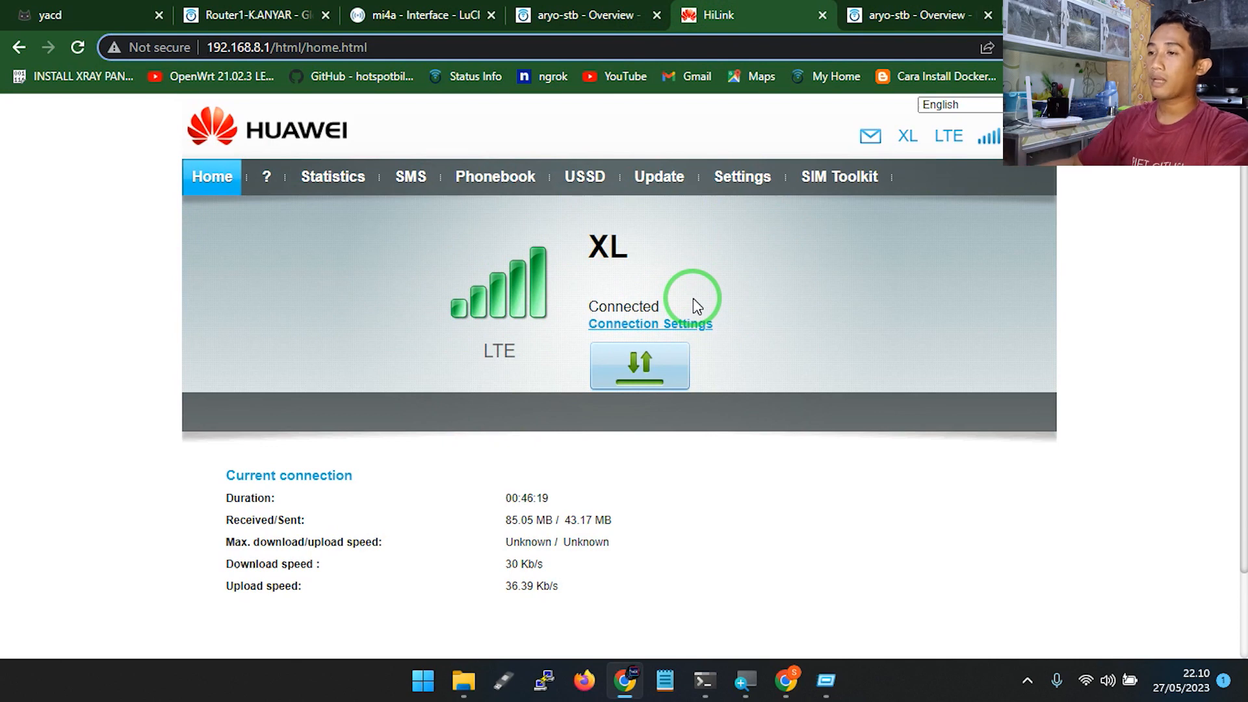
left_click(565, 14)
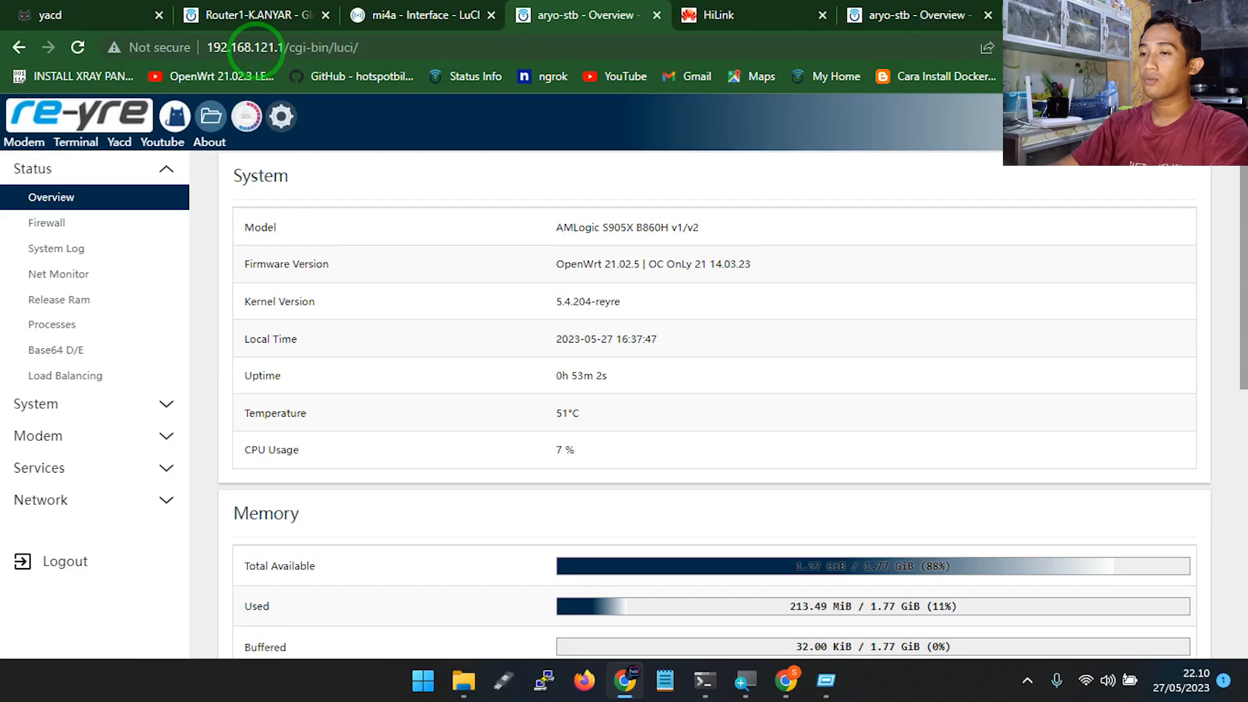
left_click(886, 4)
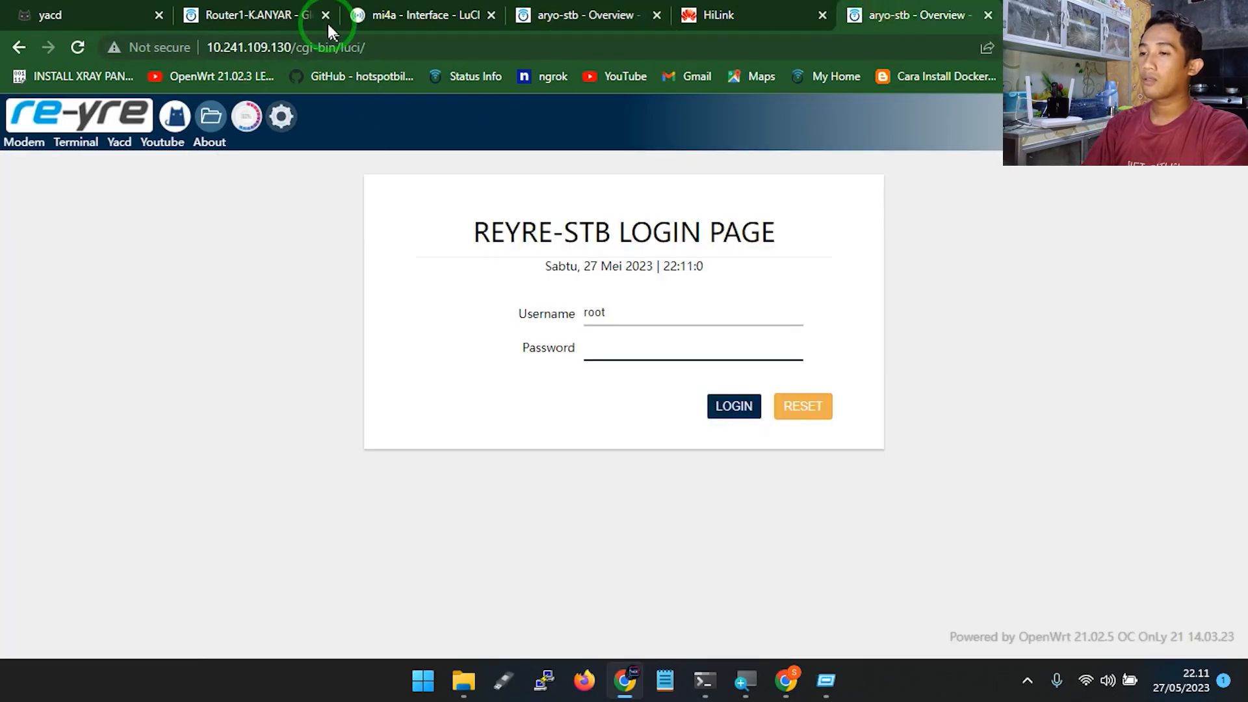
left_click_drag(366, 47, 294, 47)
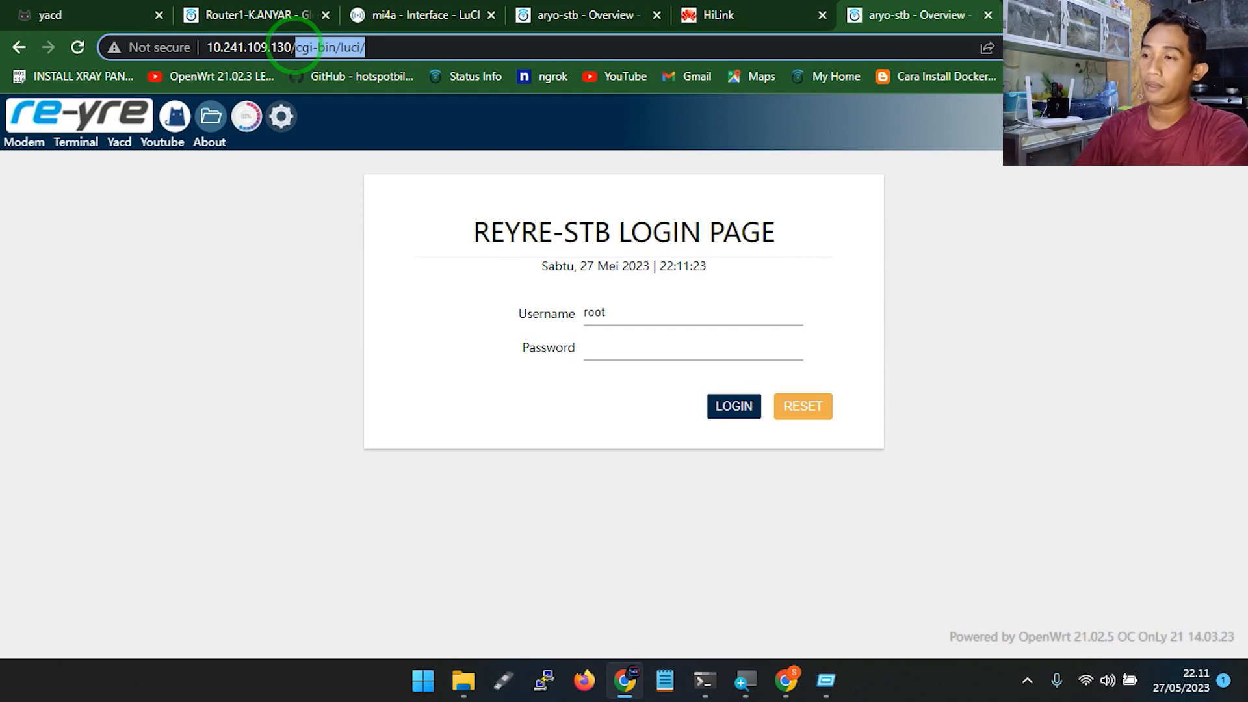
Return to the Huawei modem page at 192.168.8.1 and open its dial-up network settings
left_click(571, 10)
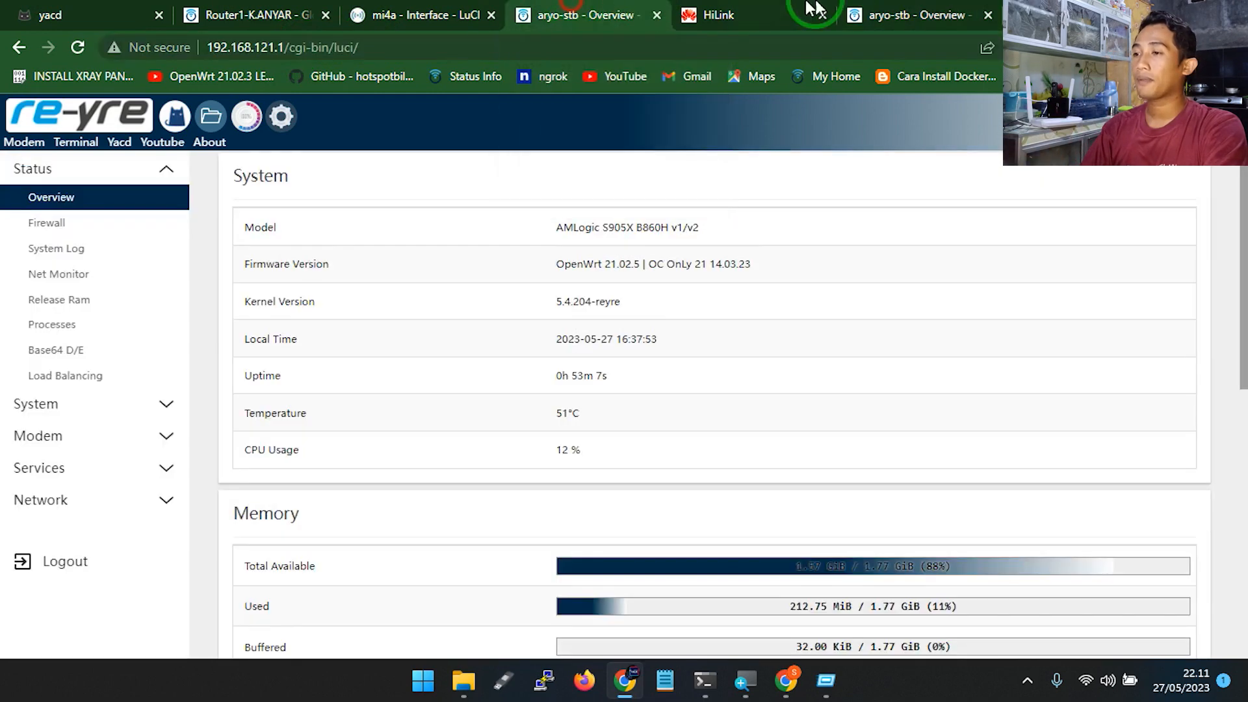
left_click(715, 15)
left_click(681, 43)
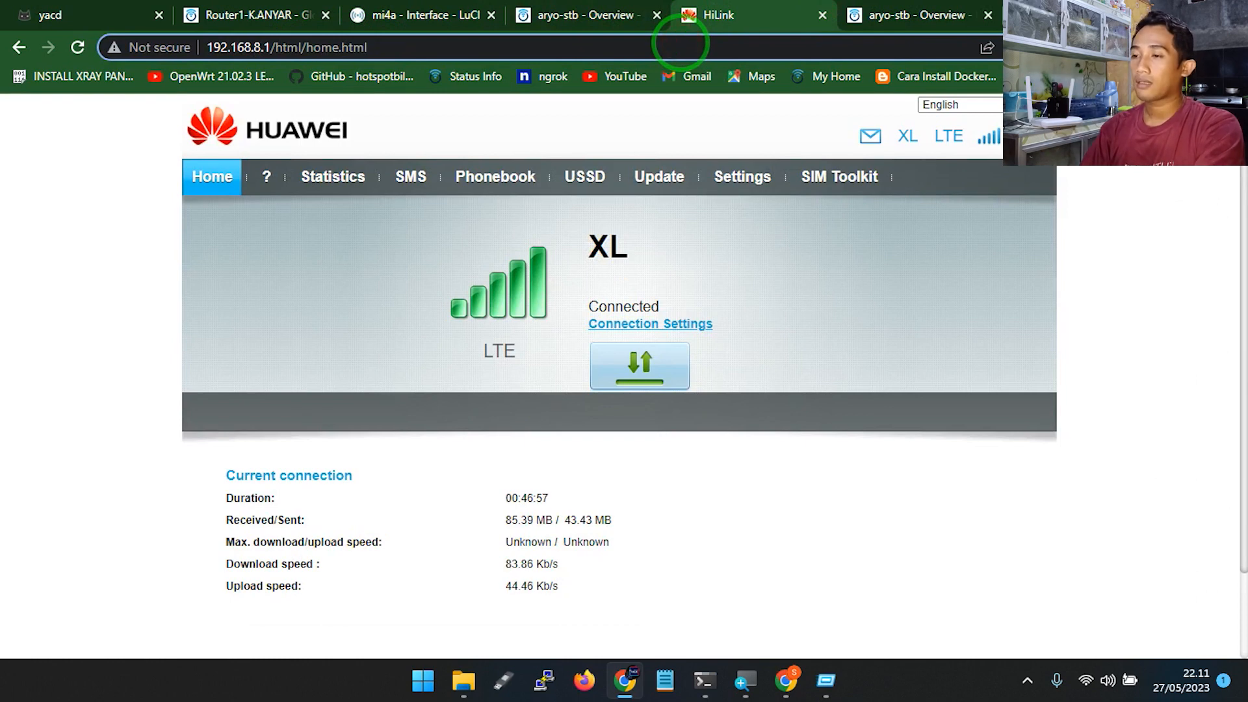
left_click(726, 182)
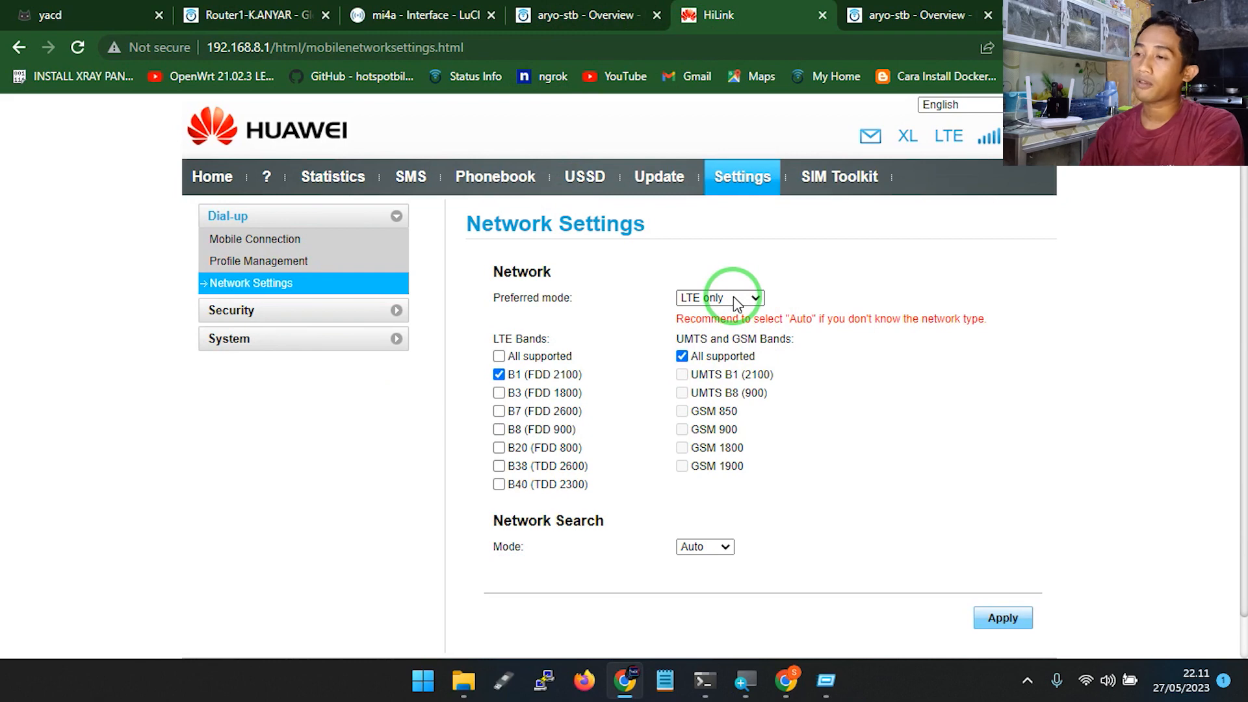
left_click(890, 14)
left_click(717, 12)
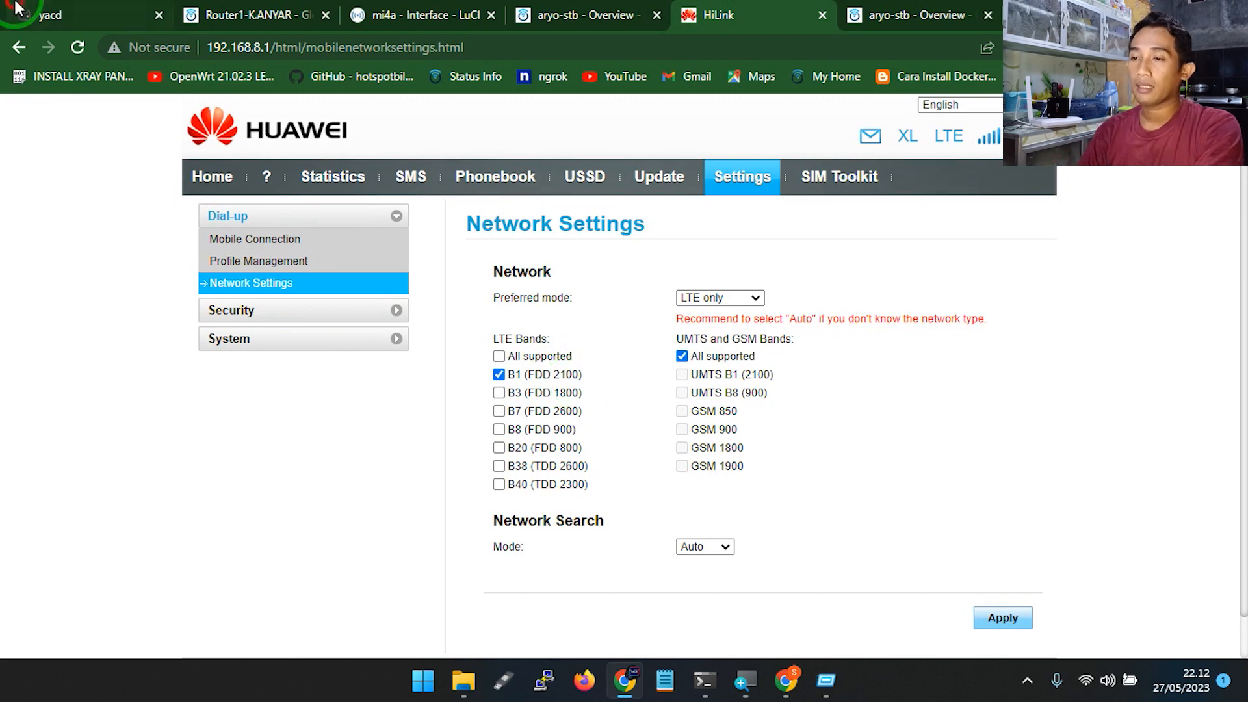
Switch to the yacd proxies page and test the latency of the PILIH-MANUAL, GLOBAL and INJECT groups
left_click(39, 14)
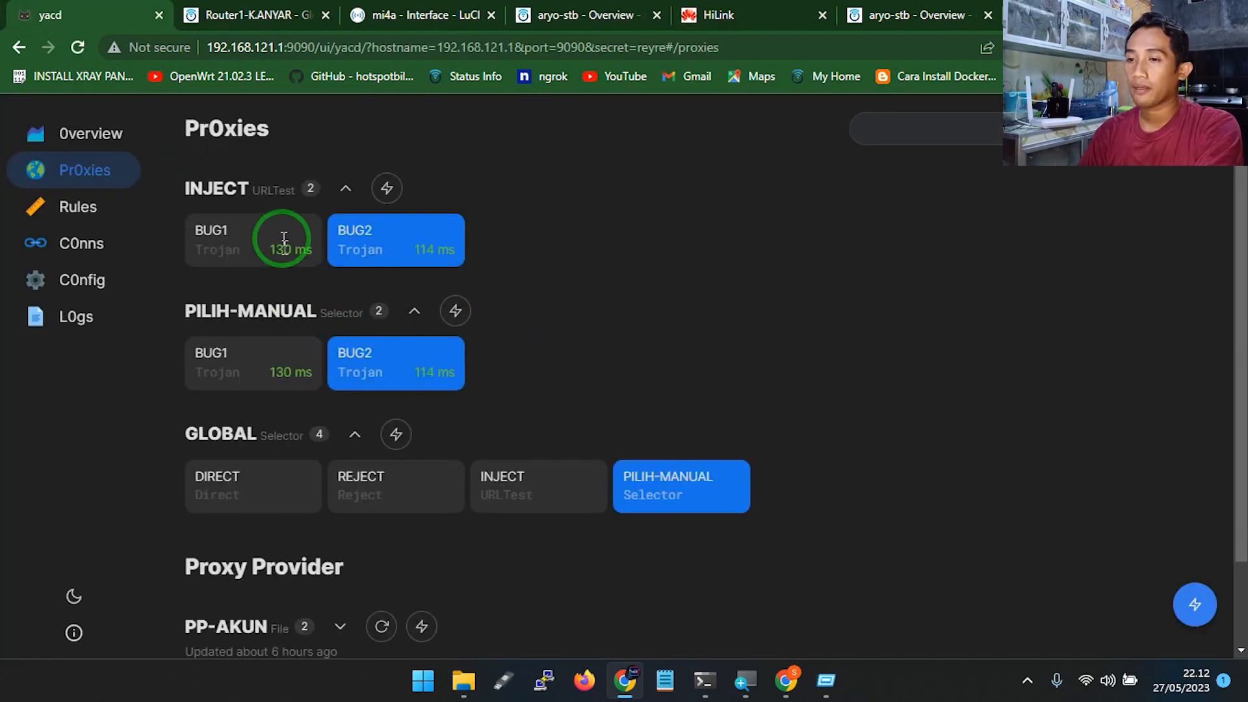
left_click(455, 310)
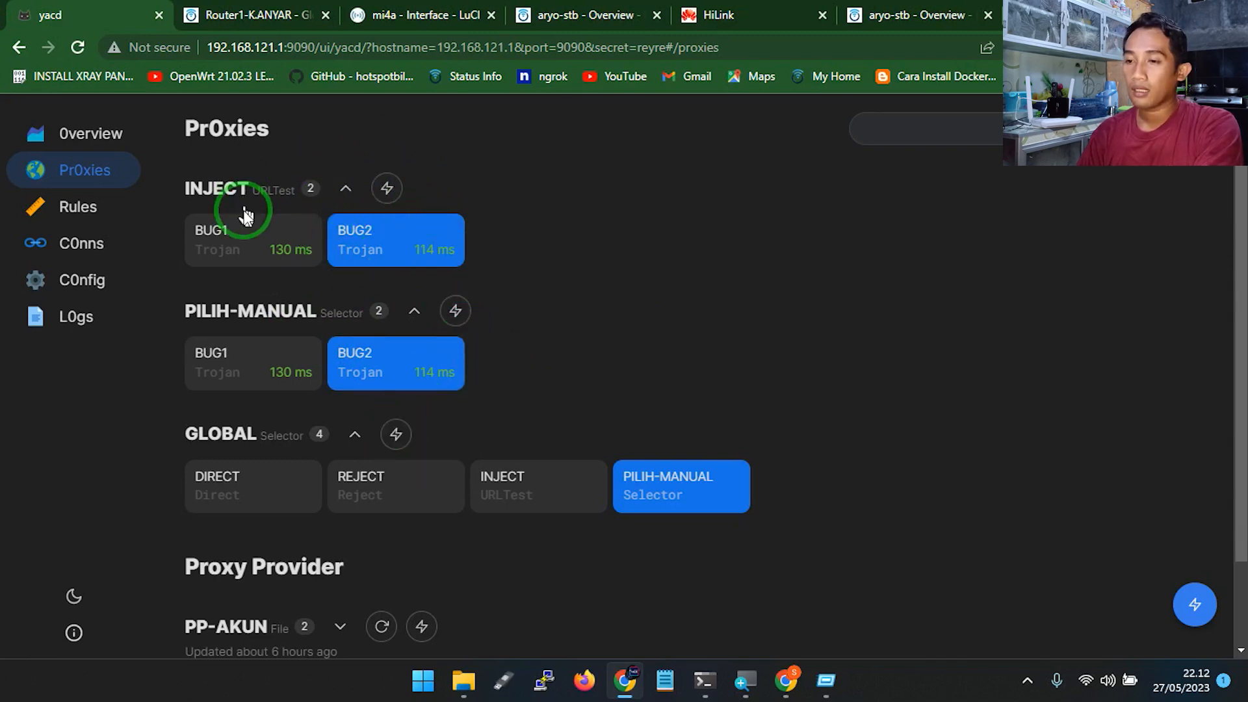
mouse_move(277, 247)
left_mouse_down()
mouse_move(290, 249)
mouse_move(270, 245)
left_mouse_up()
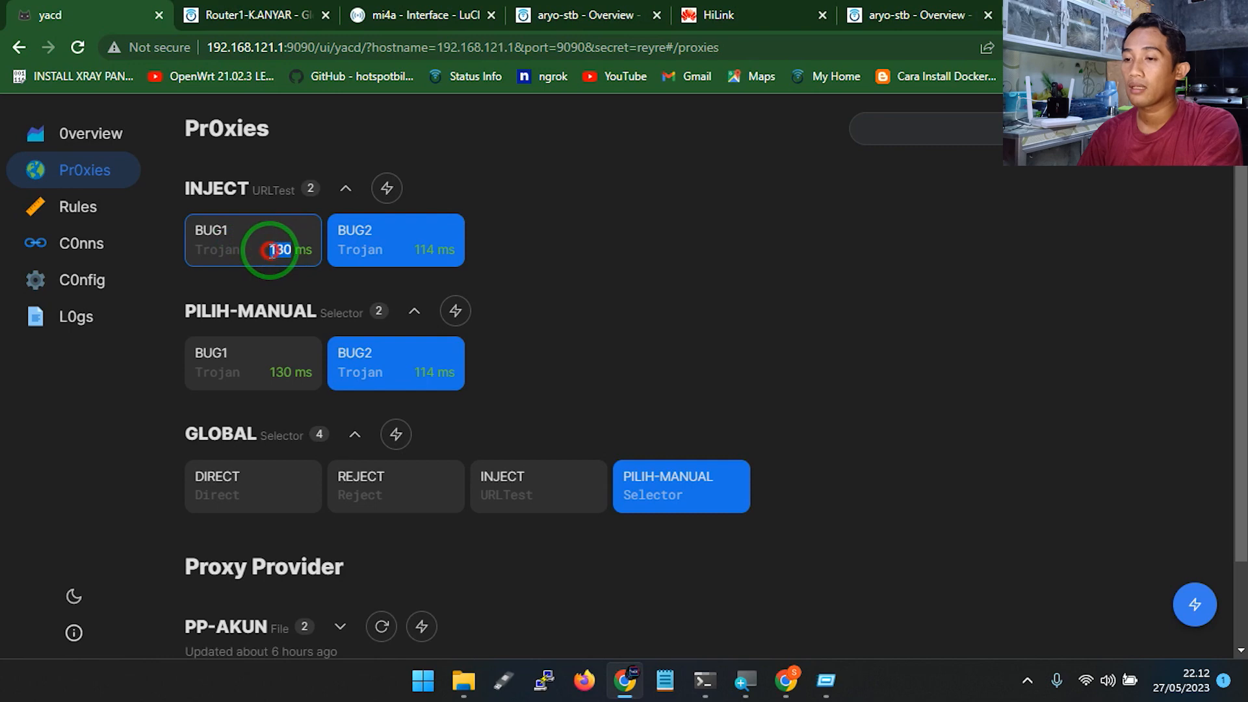
left_click_drag(427, 250, 430, 249)
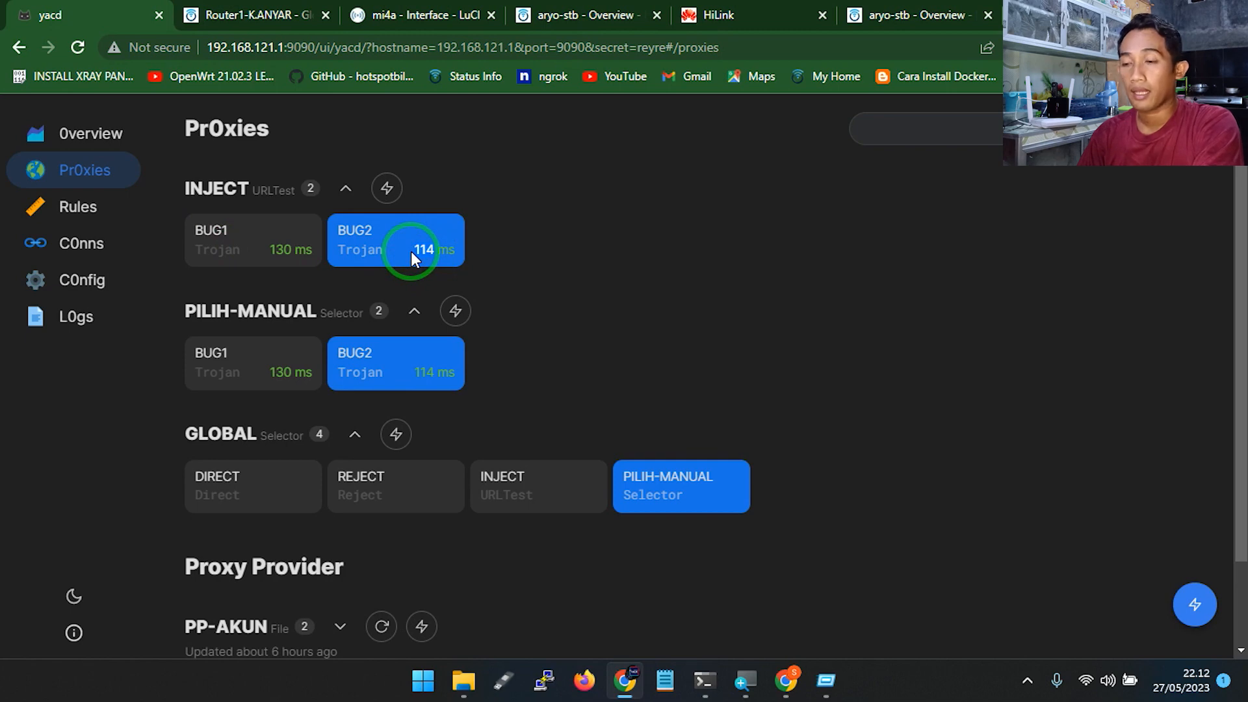
left_click(396, 434)
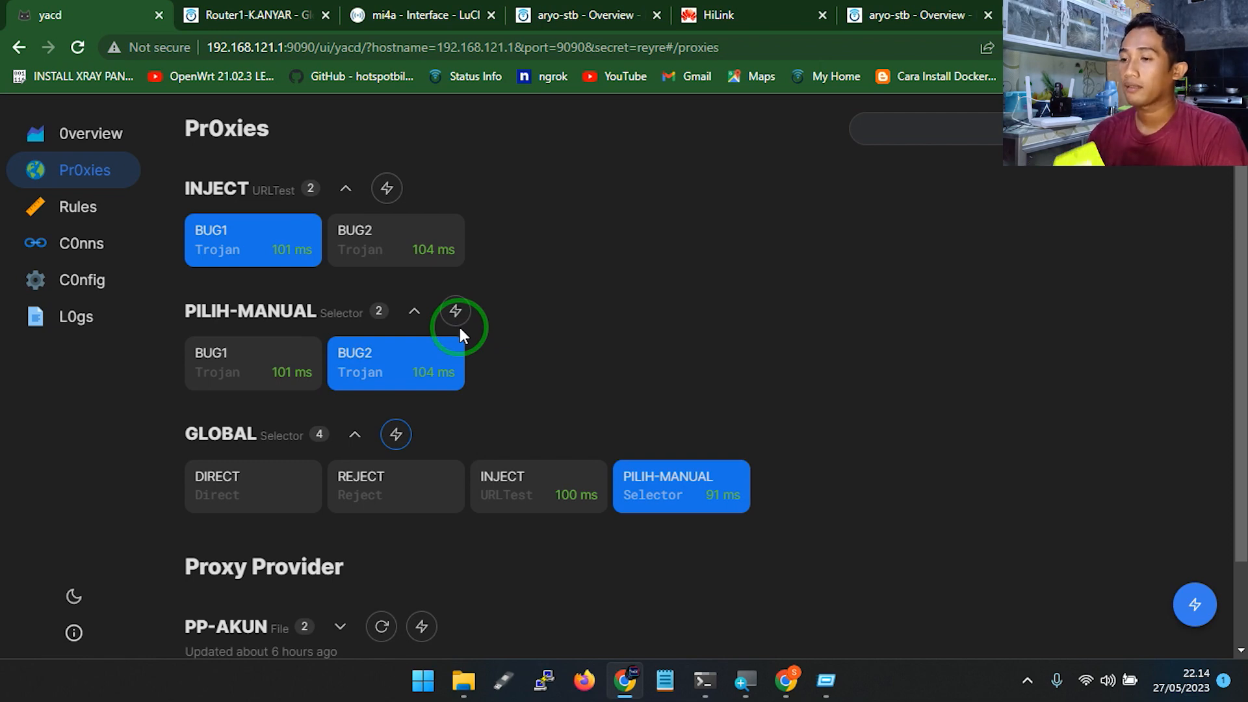
left_click(387, 187)
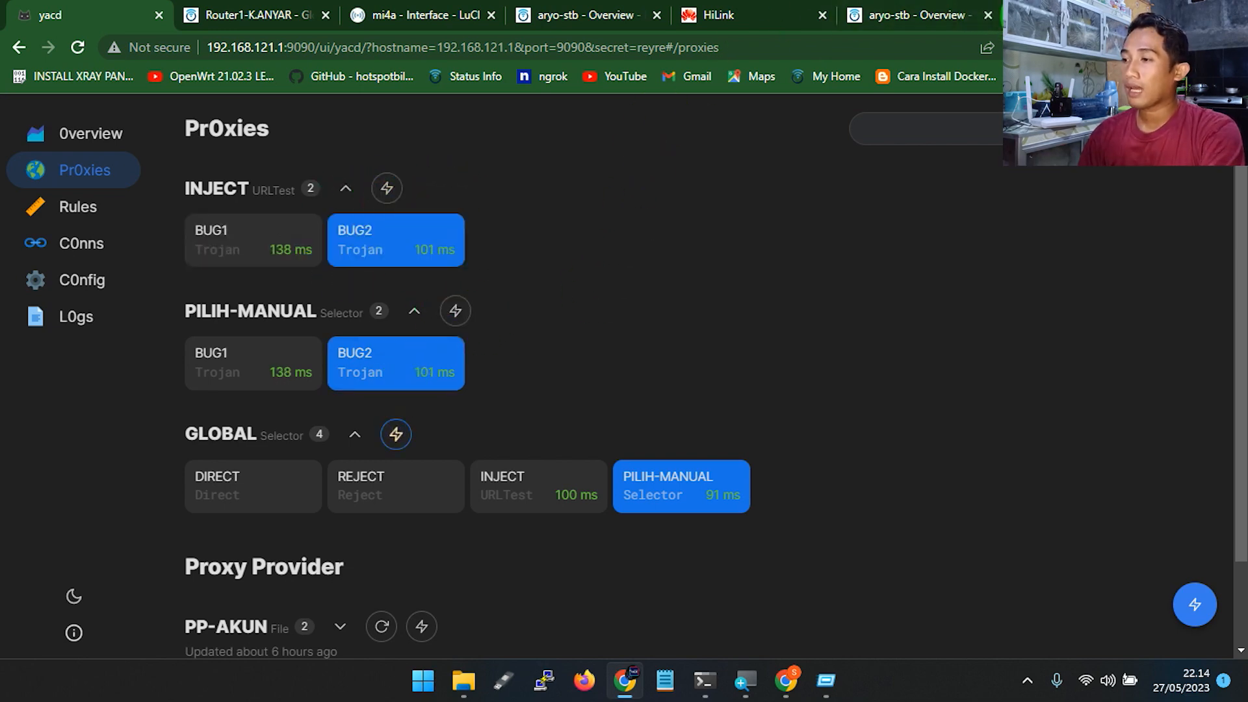
Open a new browser tab and connect the computer to the RUMAH BANGJU Wi-Fi network
left_click(1018, 16)
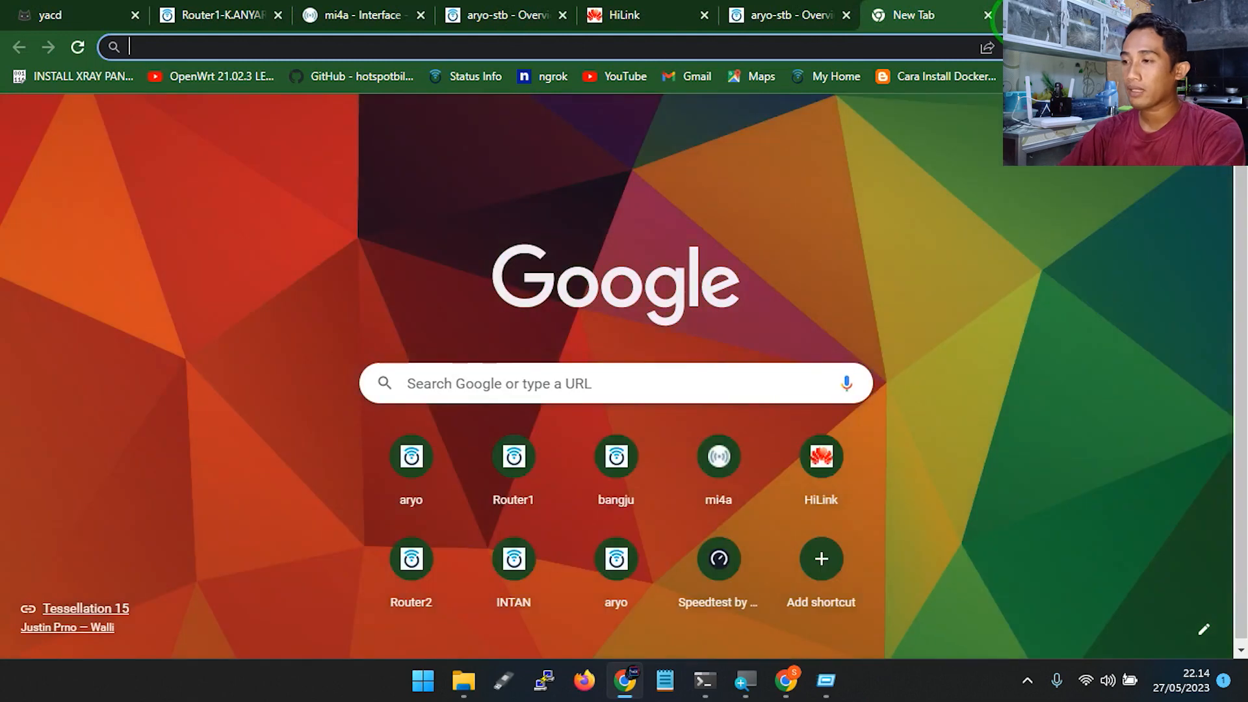
left_click(1087, 684)
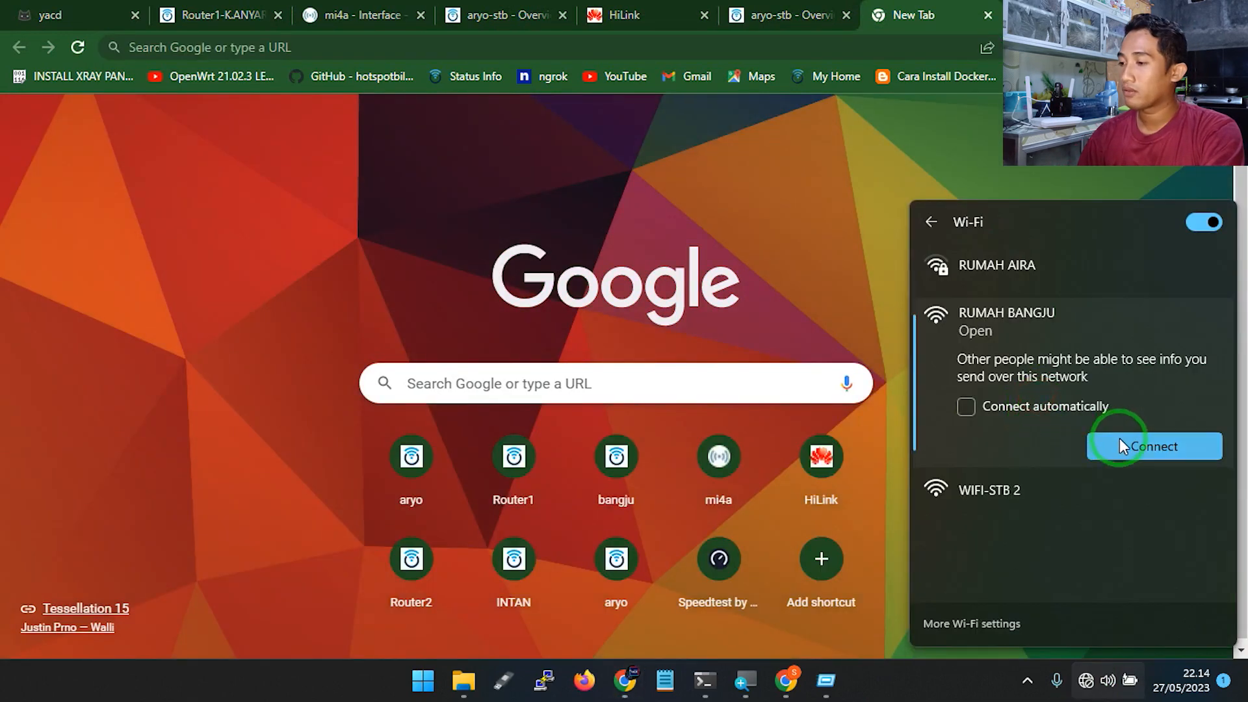
left_click(1120, 439)
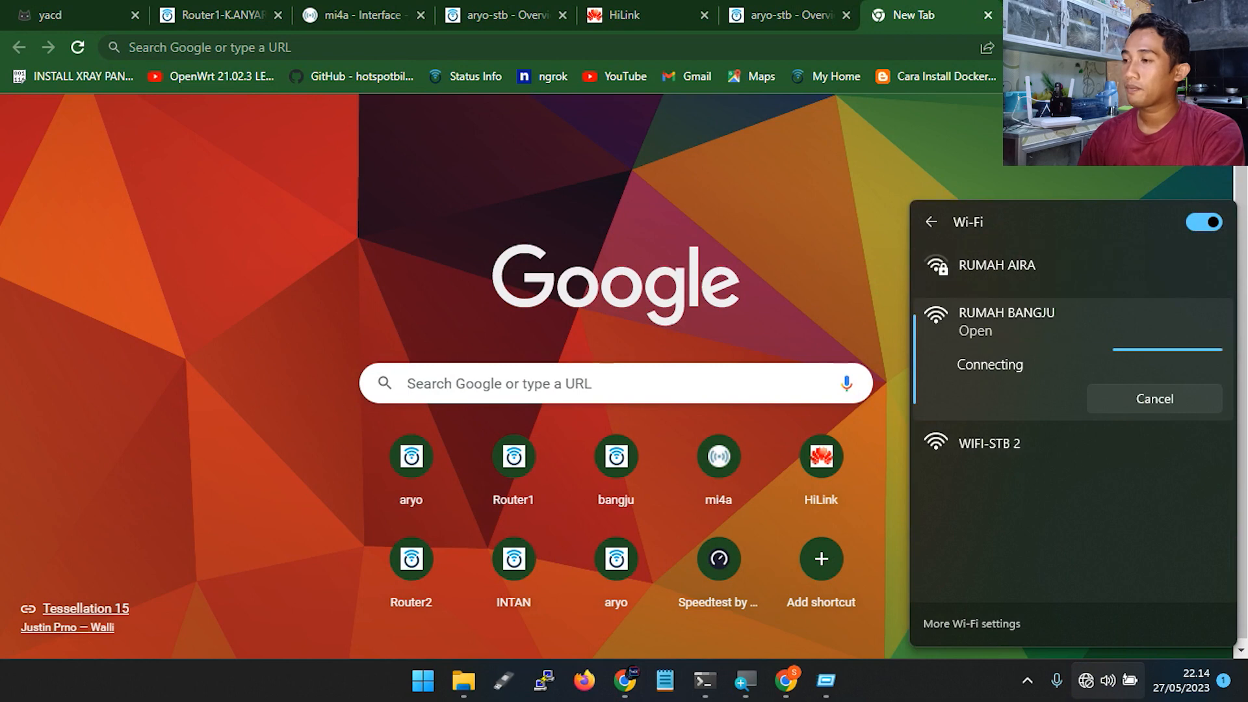
left_click(900, 46)
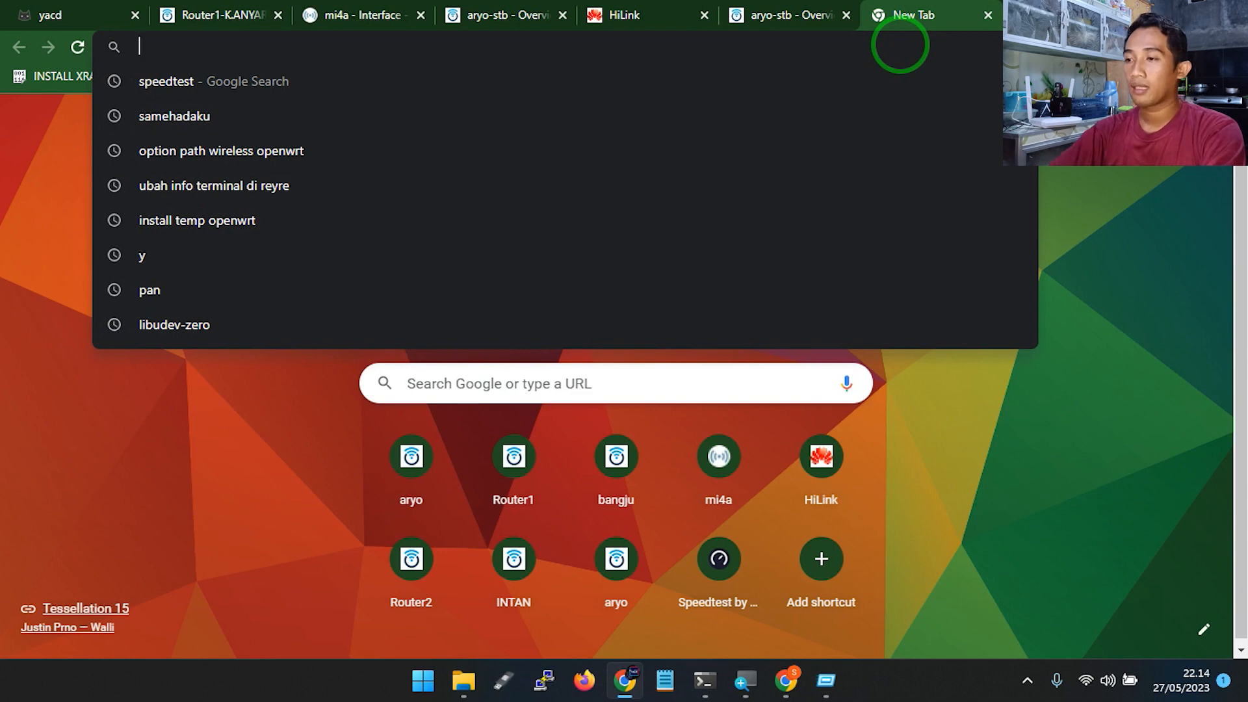
type("192")
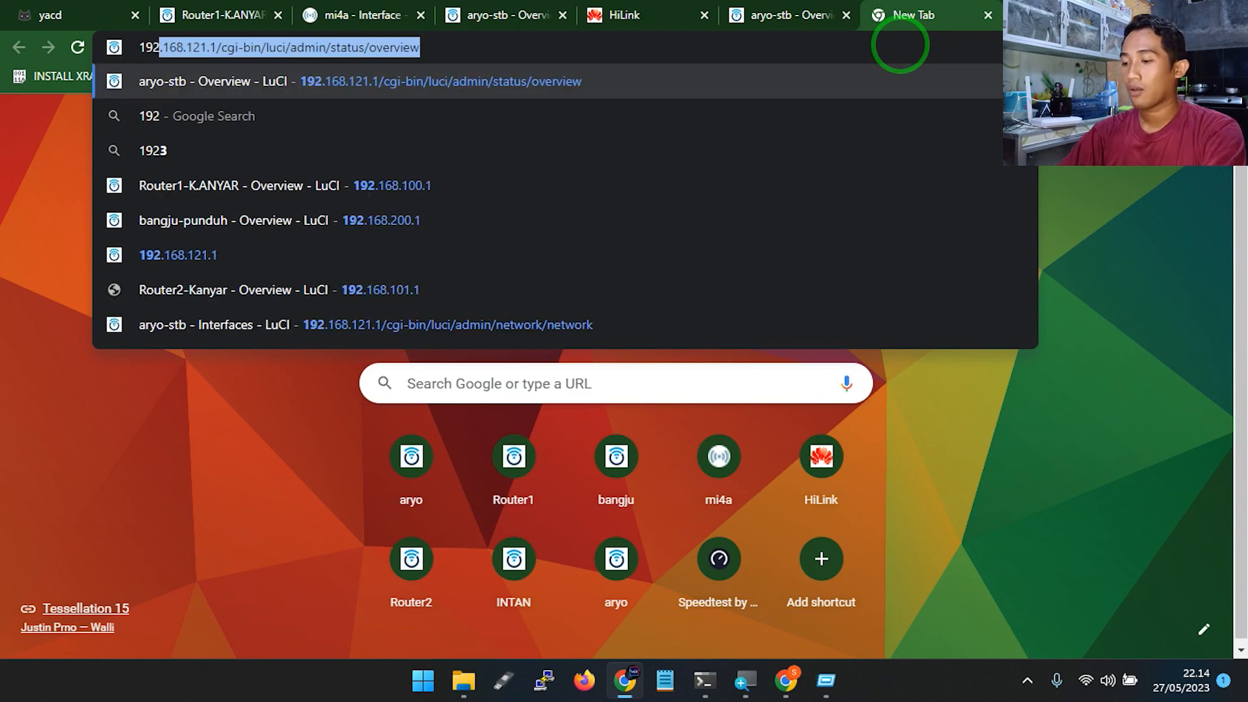
type(".16")
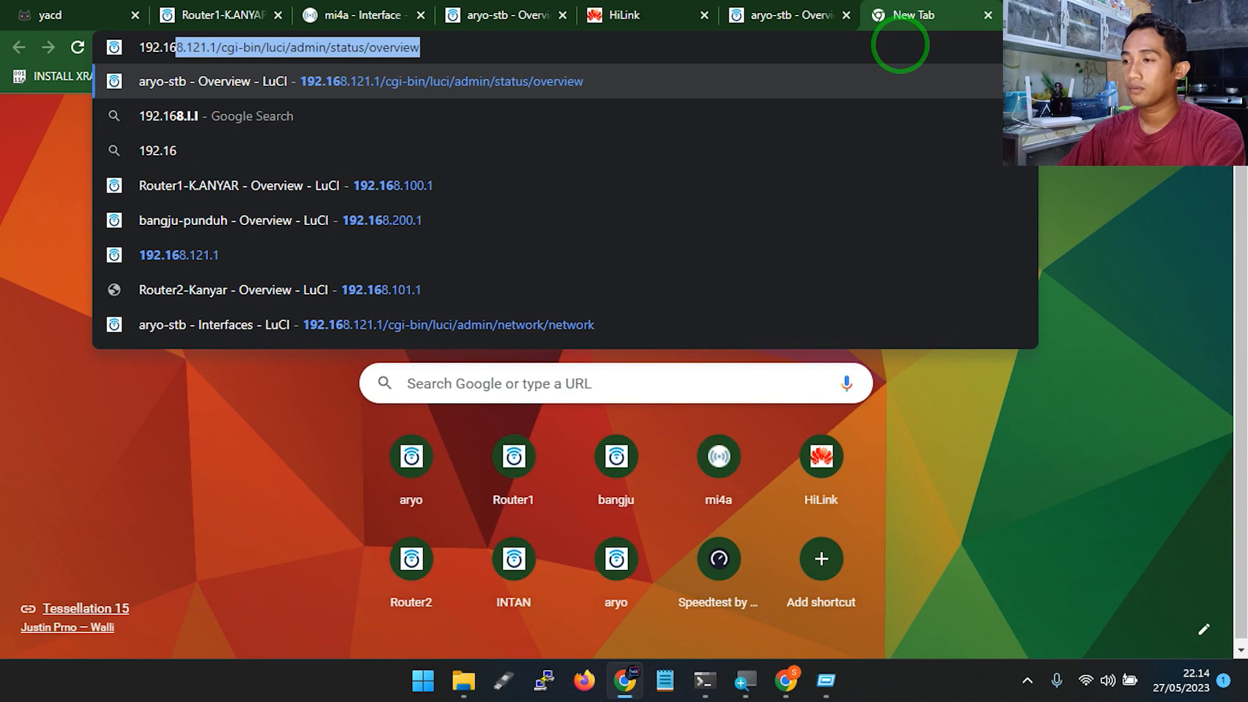
key("BackSpace")
key("BackSpace")
key("BackSpace")
key("BackSpace")
key("BackSpace")
key("BackSpace")
key("BackSpace")
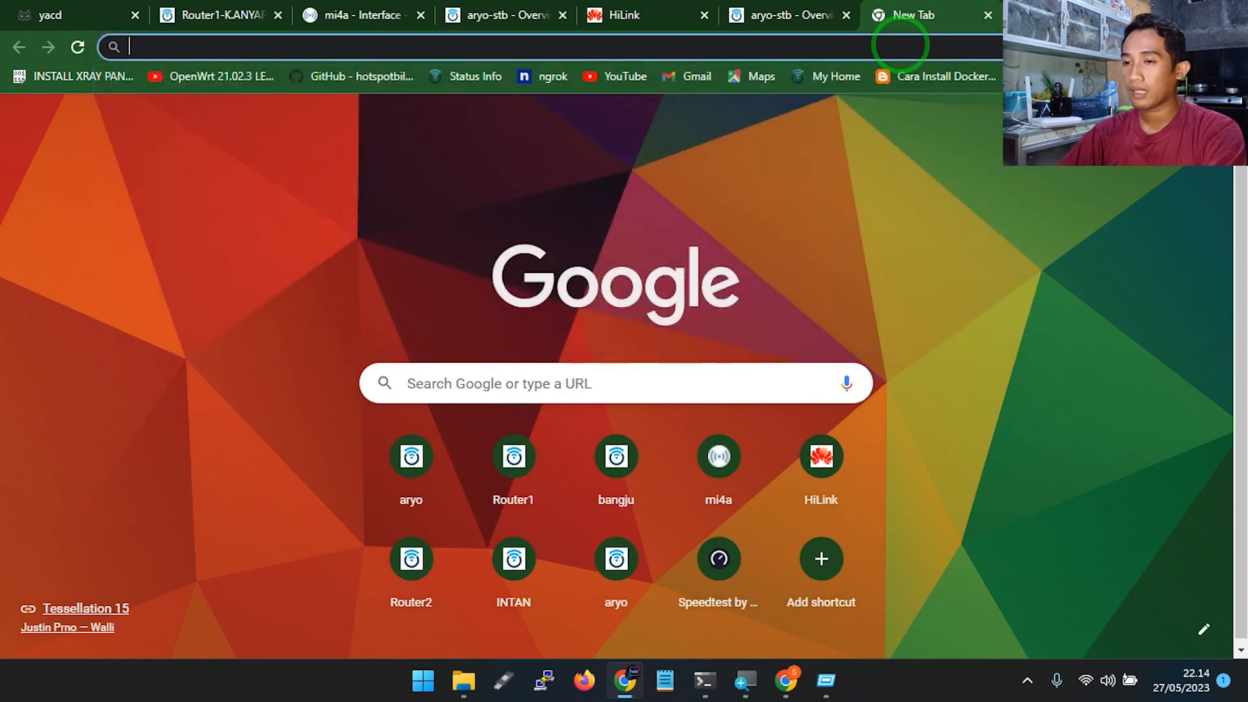
Open speedtest.net and run an internet speed test over the current connection
type("speedtest.net")
key("Return")
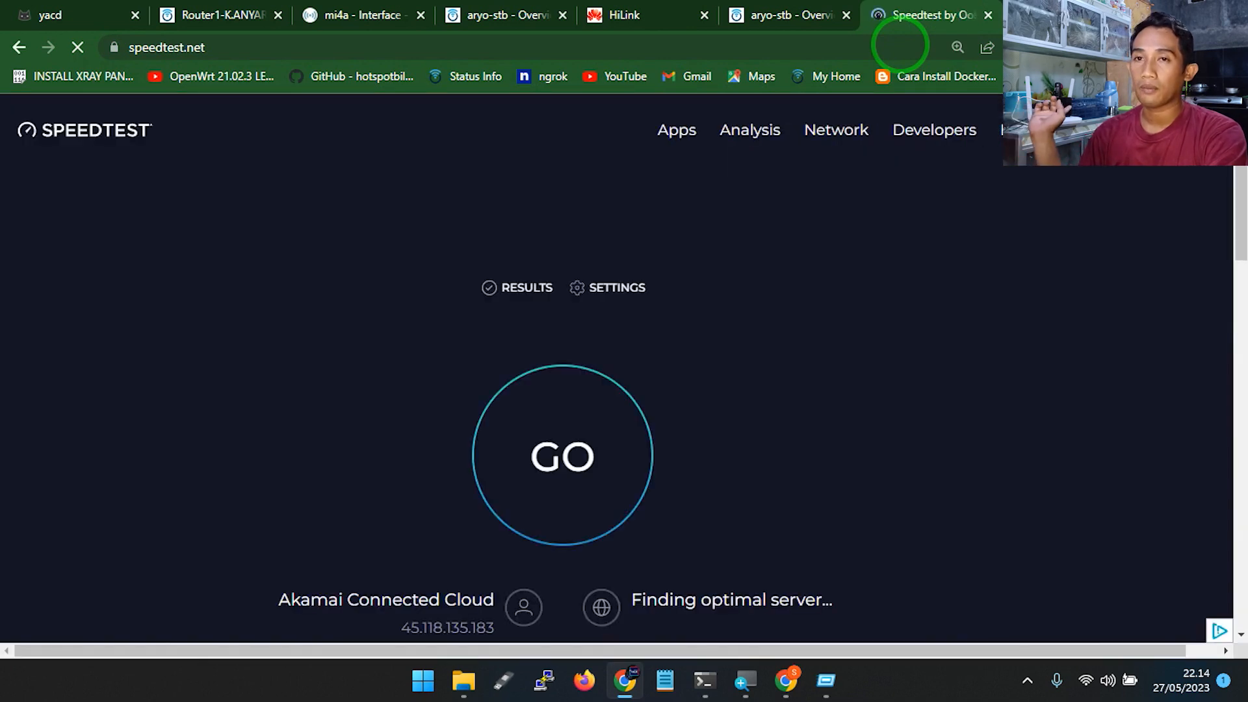
scroll(845, 335, "down", 3)
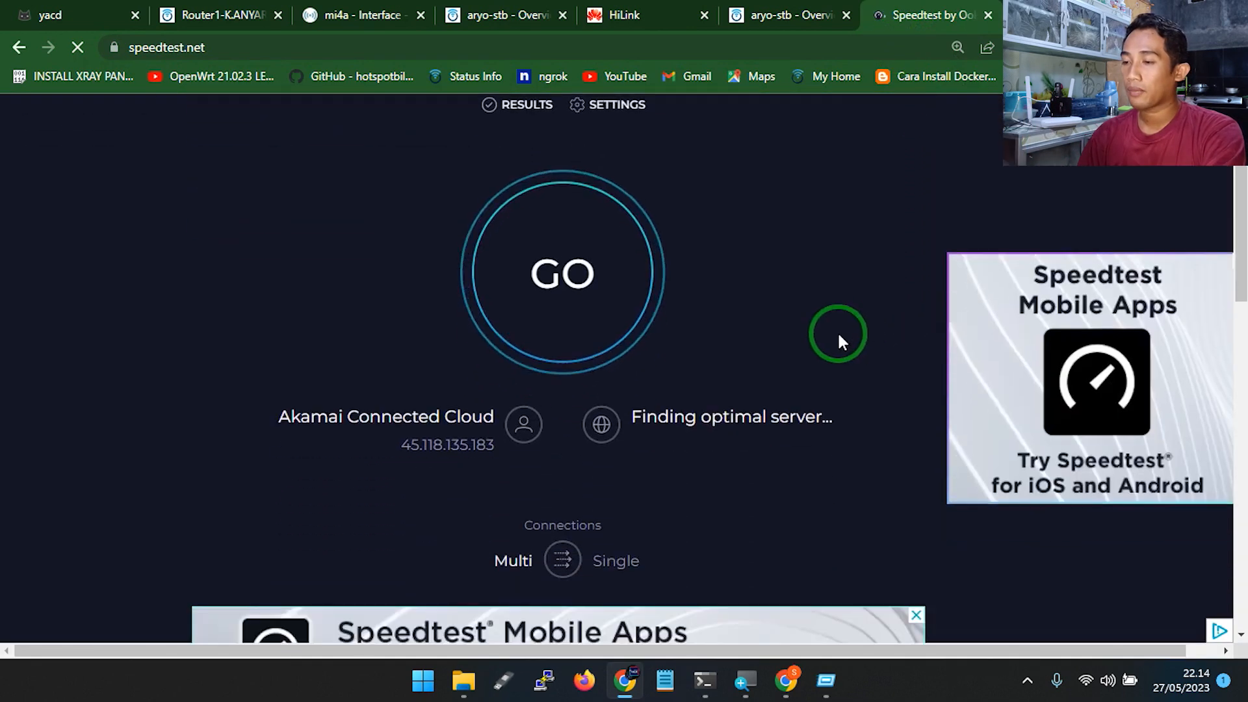
scroll(836, 333, "up", 1)
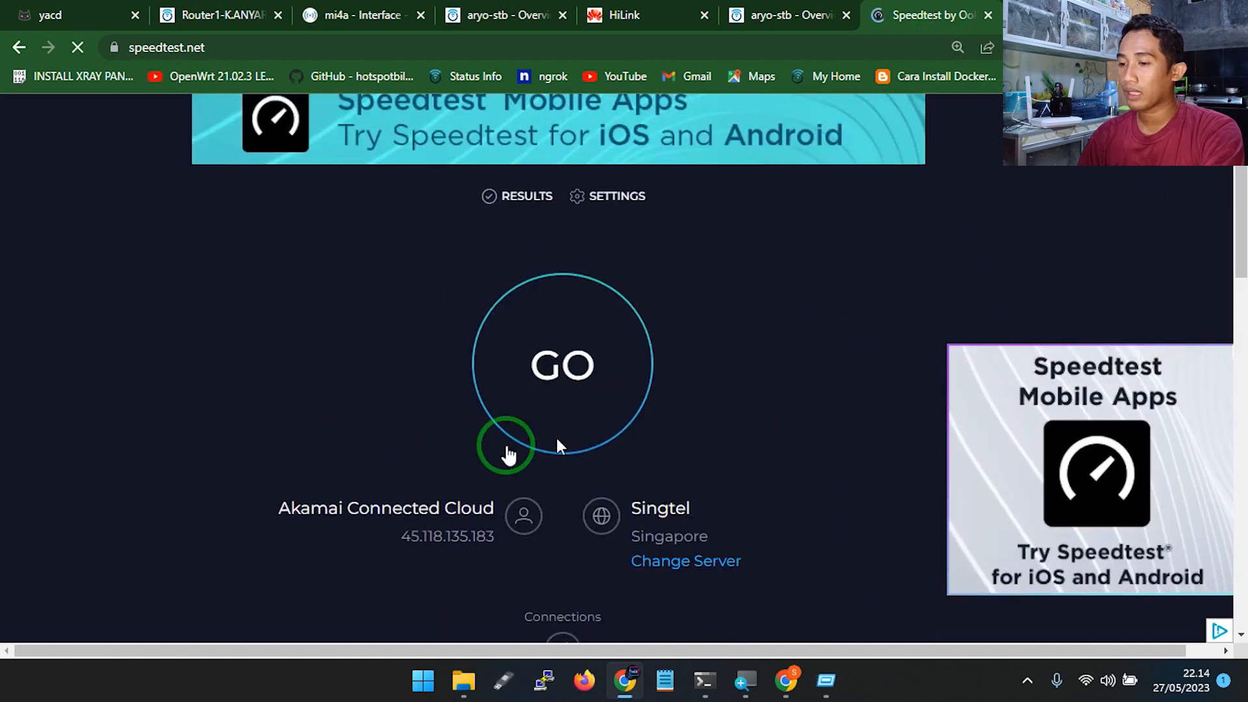
left_click(554, 379)
left_click_drag(1244, 210, 1245, 231)
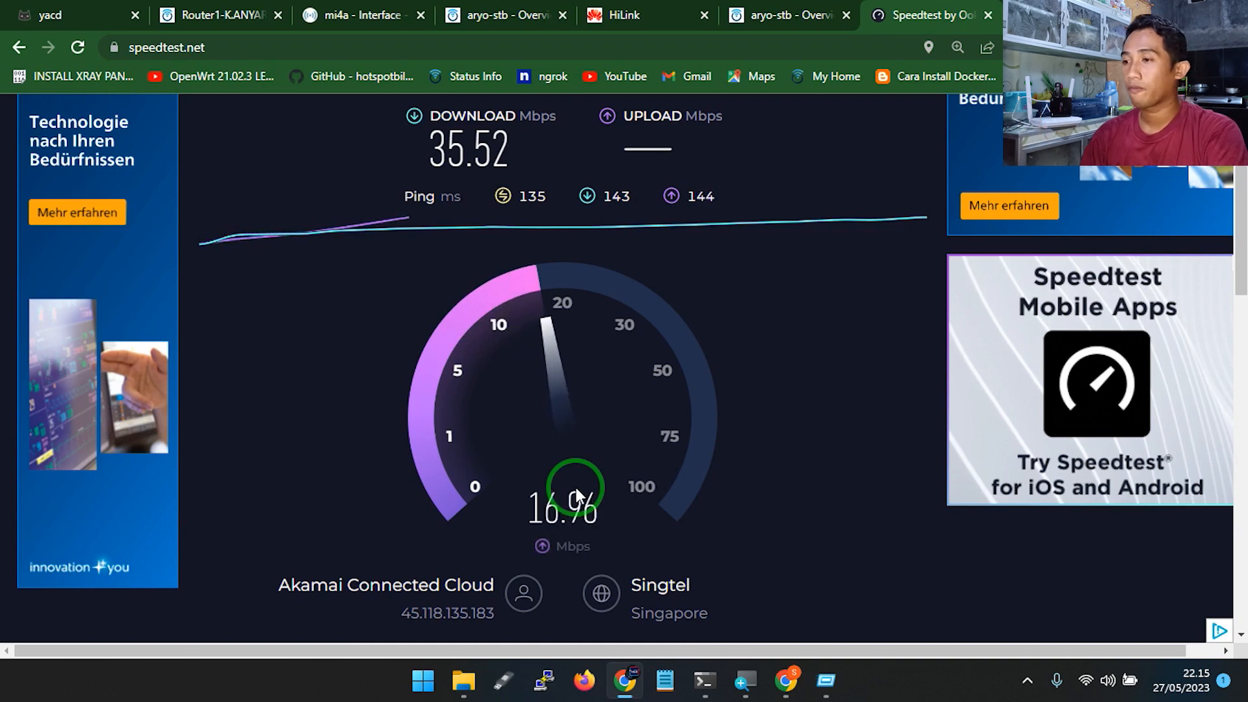
Return to the yacd proxies page, retest the latency of all three proxy groups and view the PP-AKUN provider
left_click(52, 15)
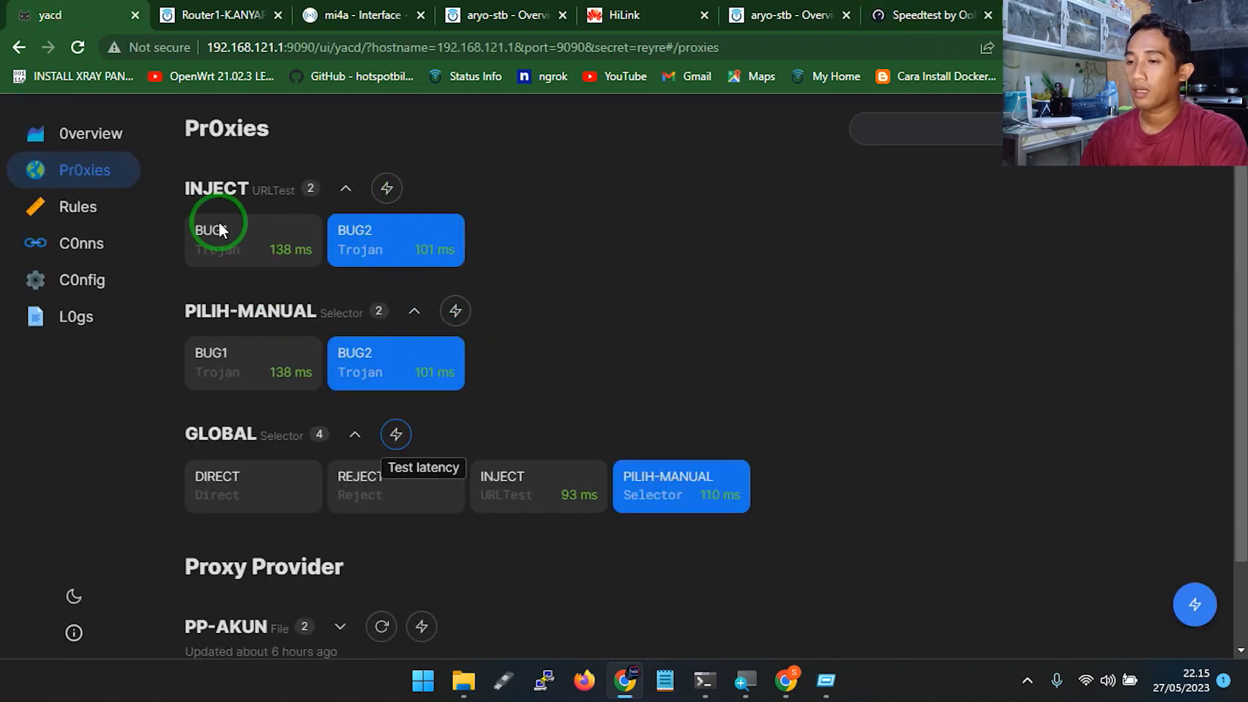
left_click(387, 188)
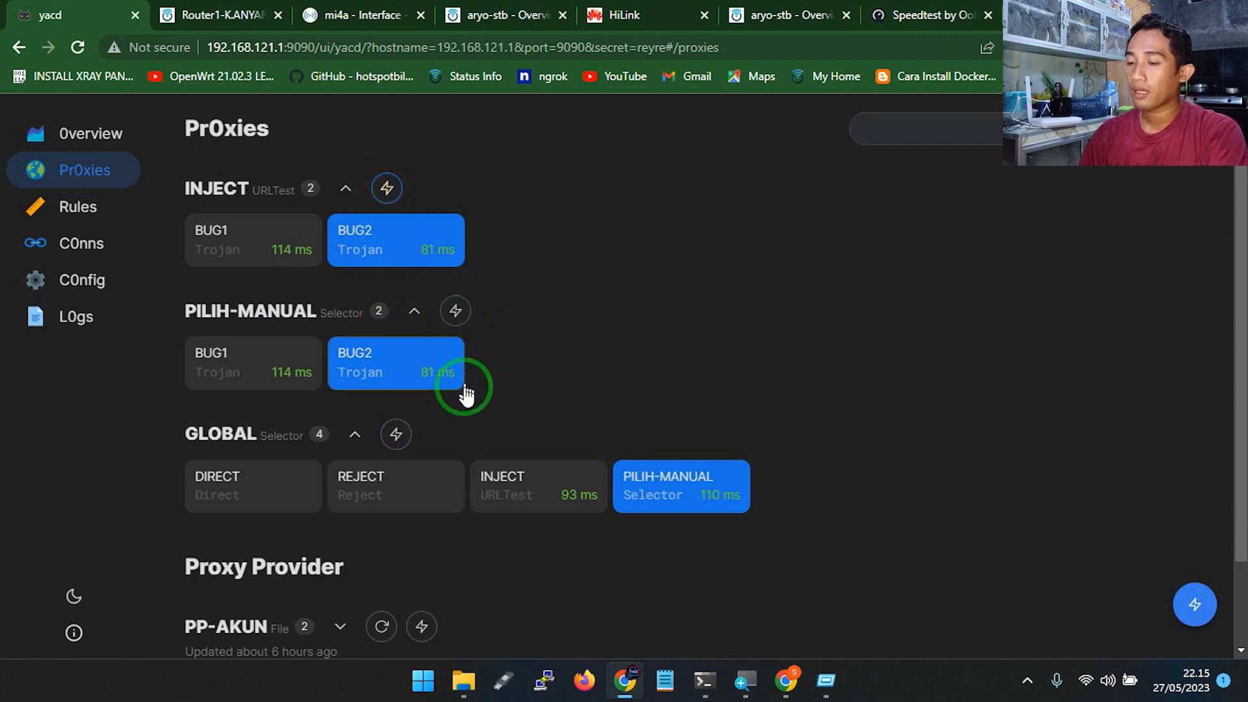
left_click(397, 445)
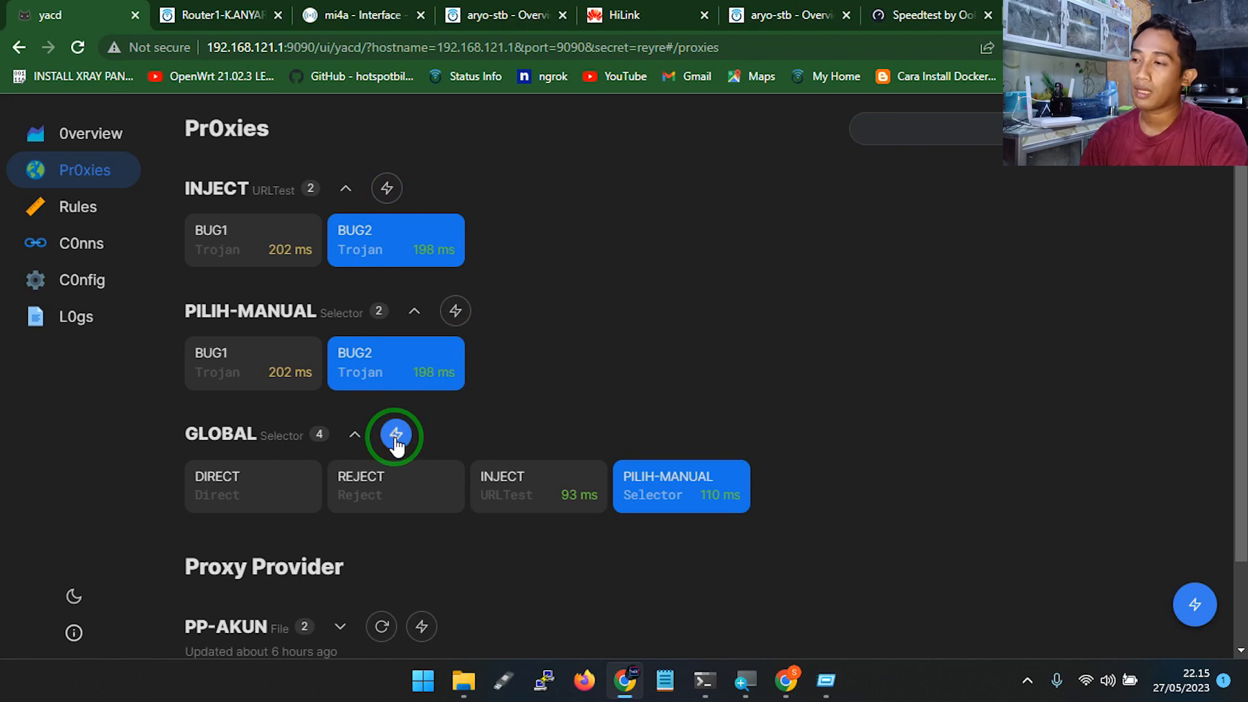
left_click(455, 311)
left_click(387, 190)
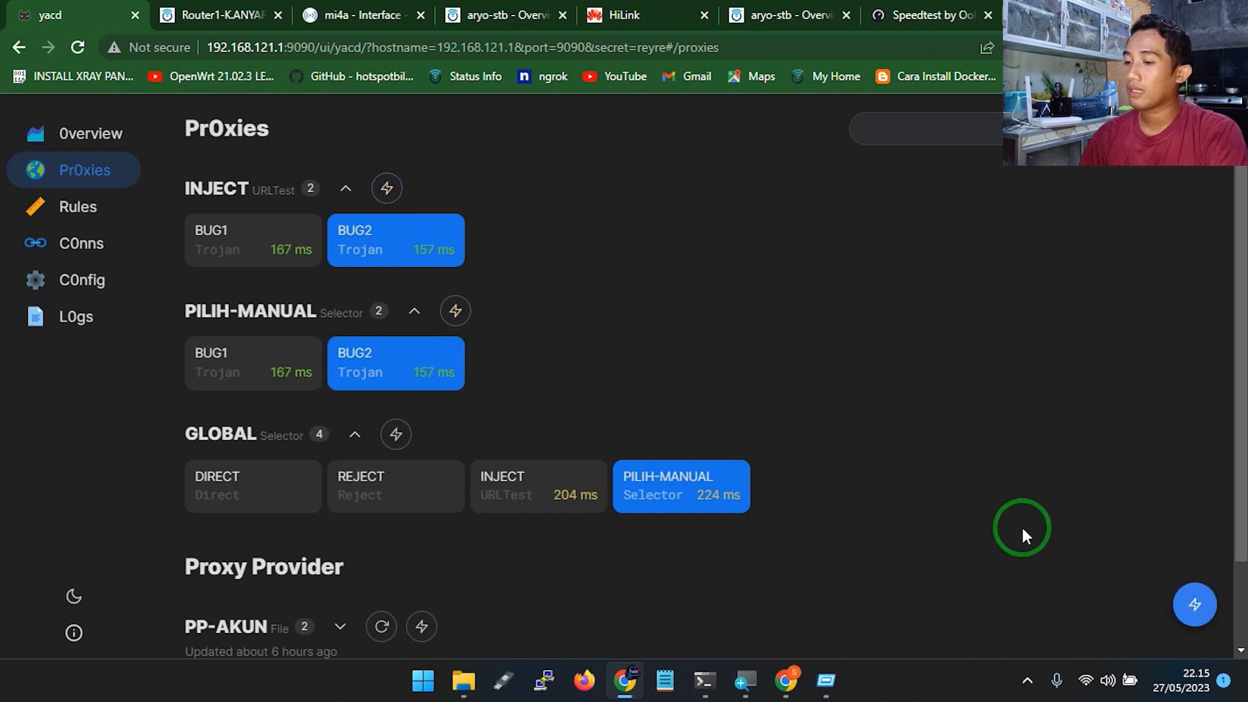
left_click(342, 478)
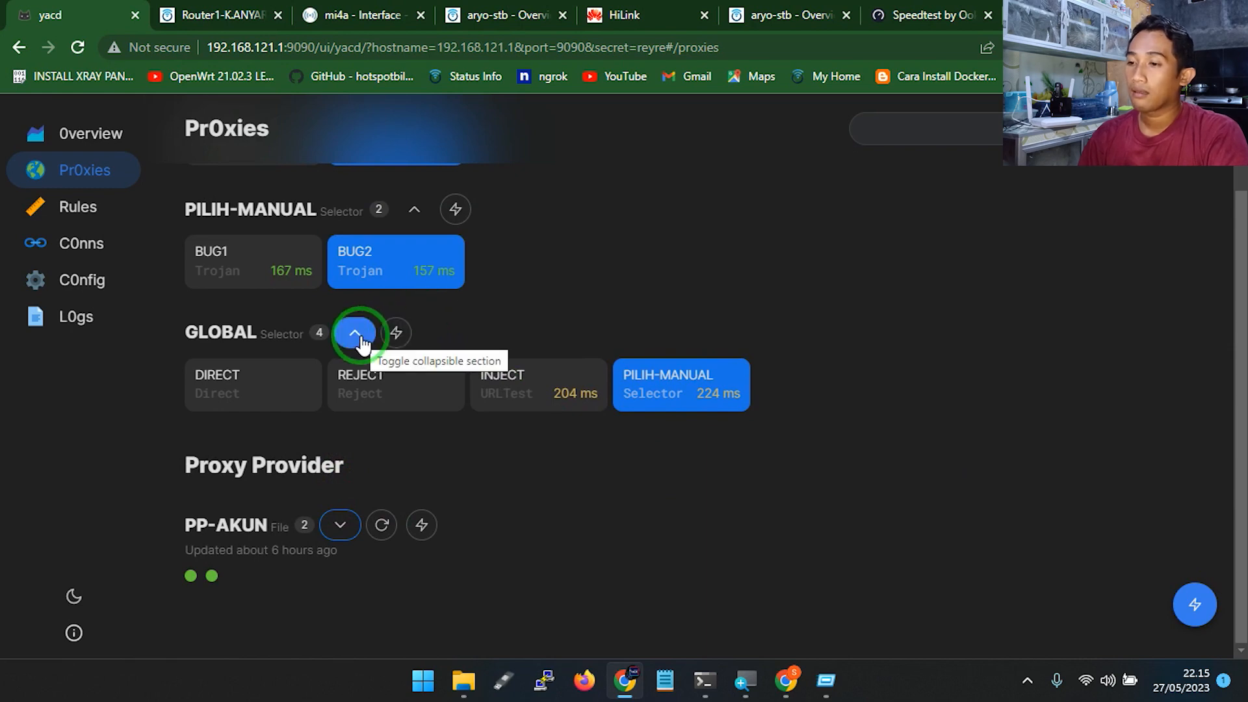
scroll(498, 306, "up", 2)
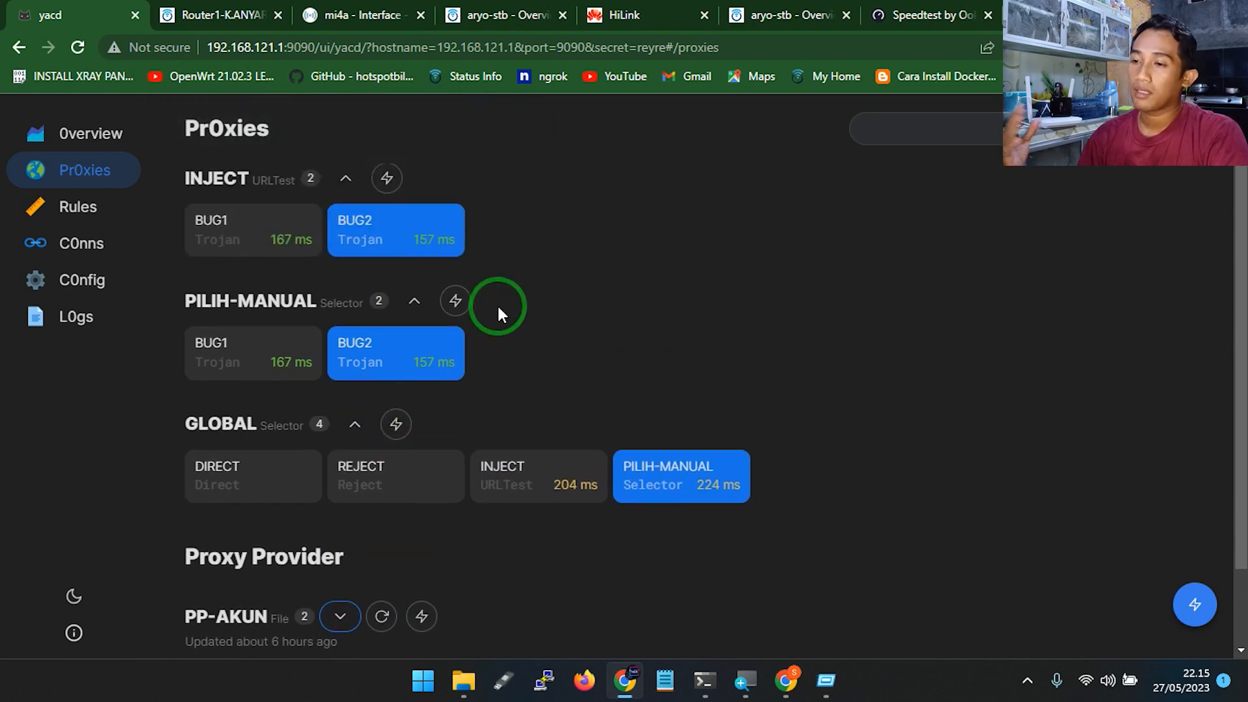